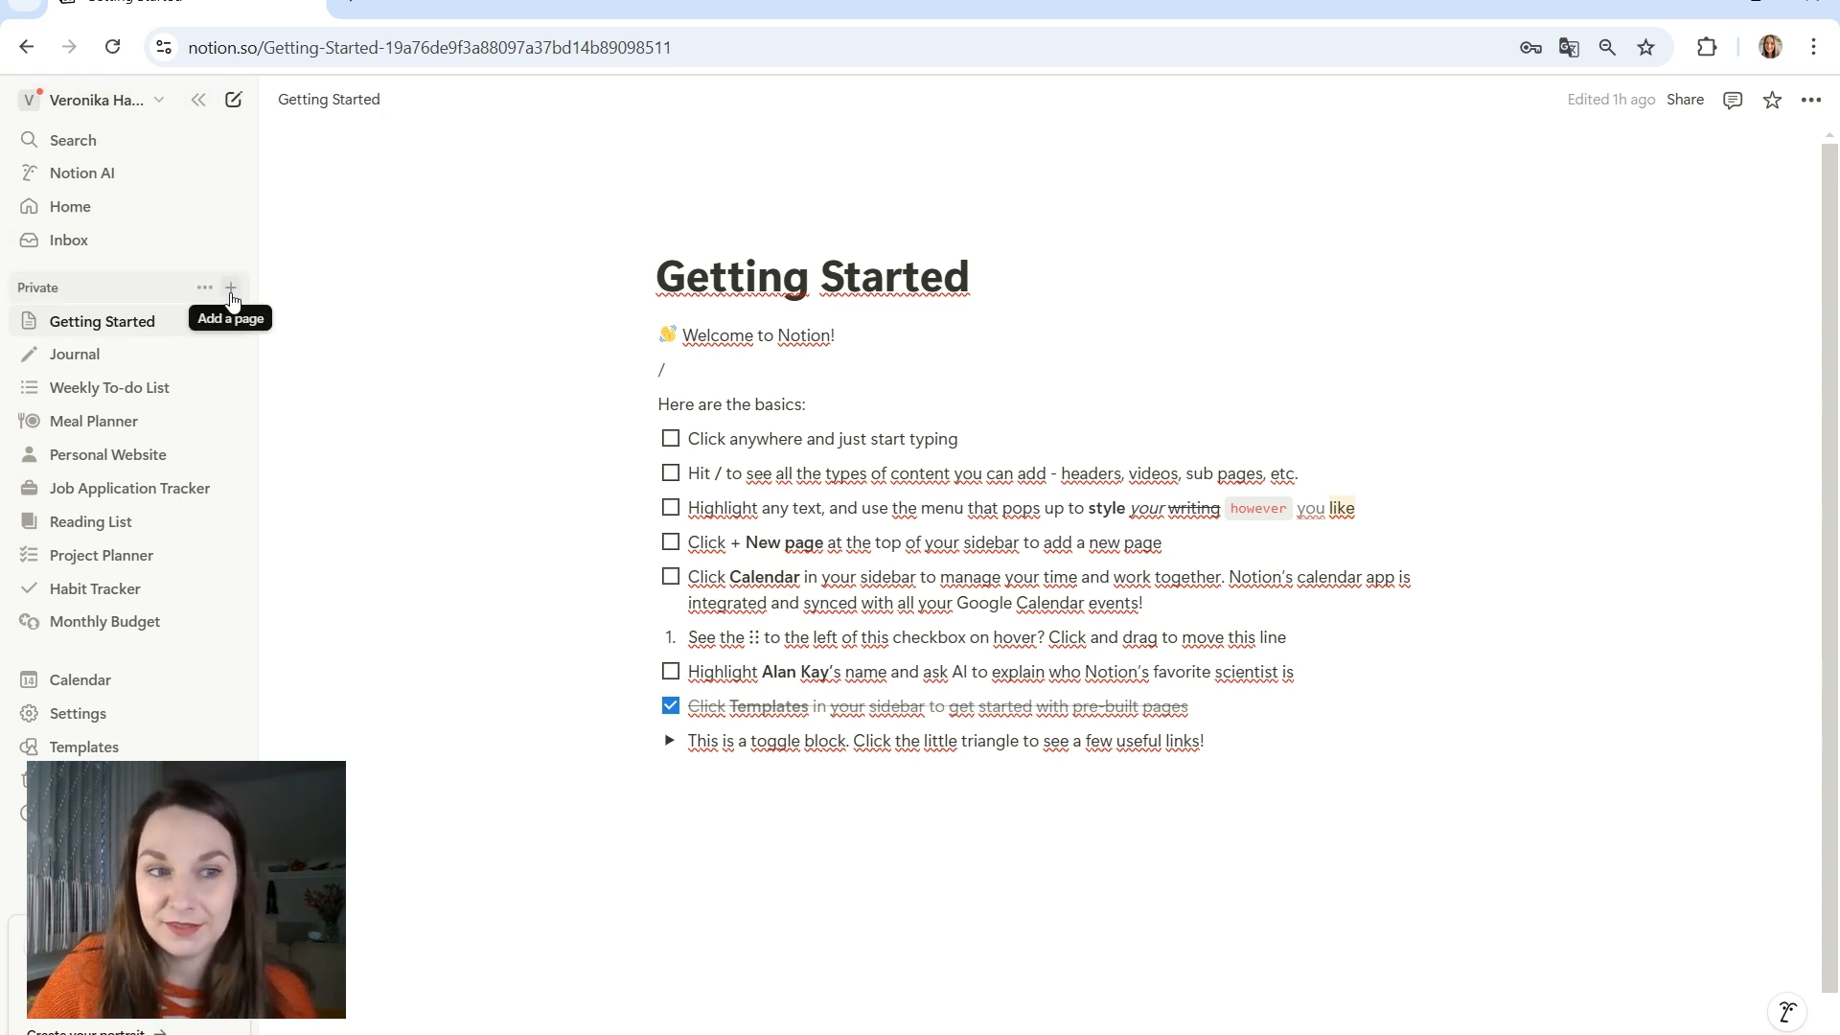
Create a new private page titled "Moje podnikání"
left_click(236, 103)
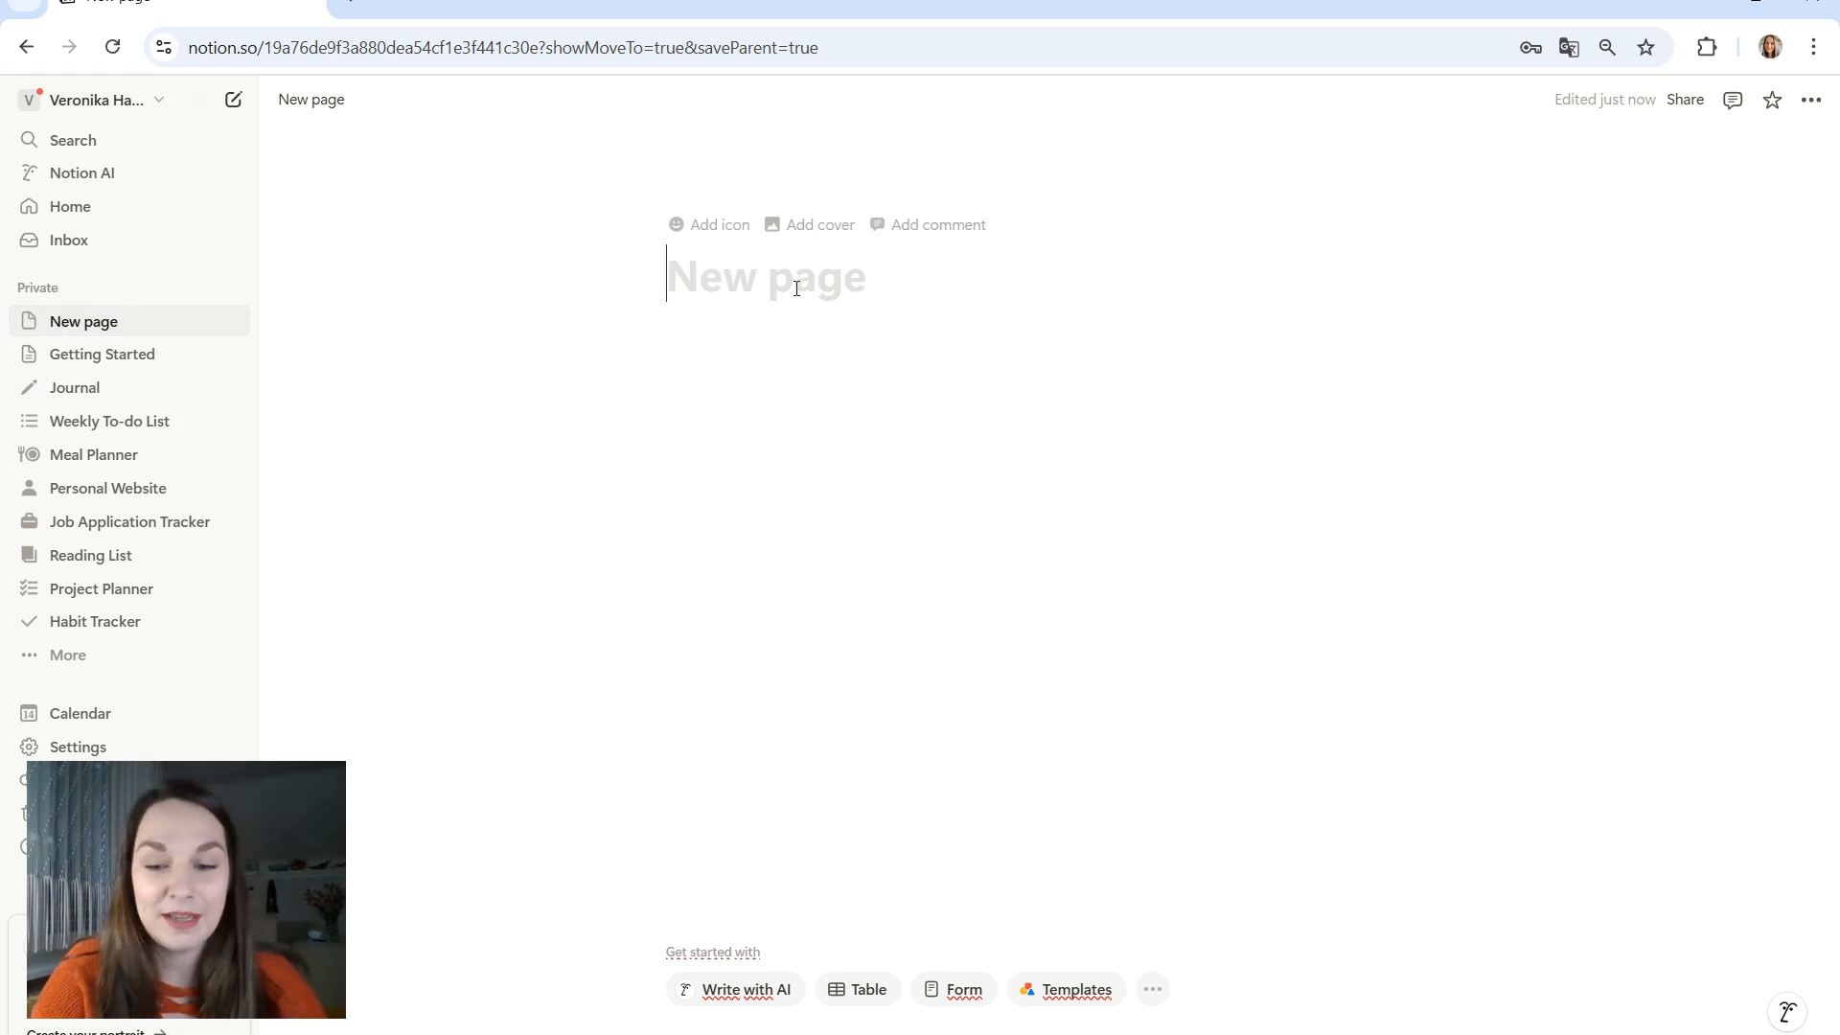
type("Moje podnikání")
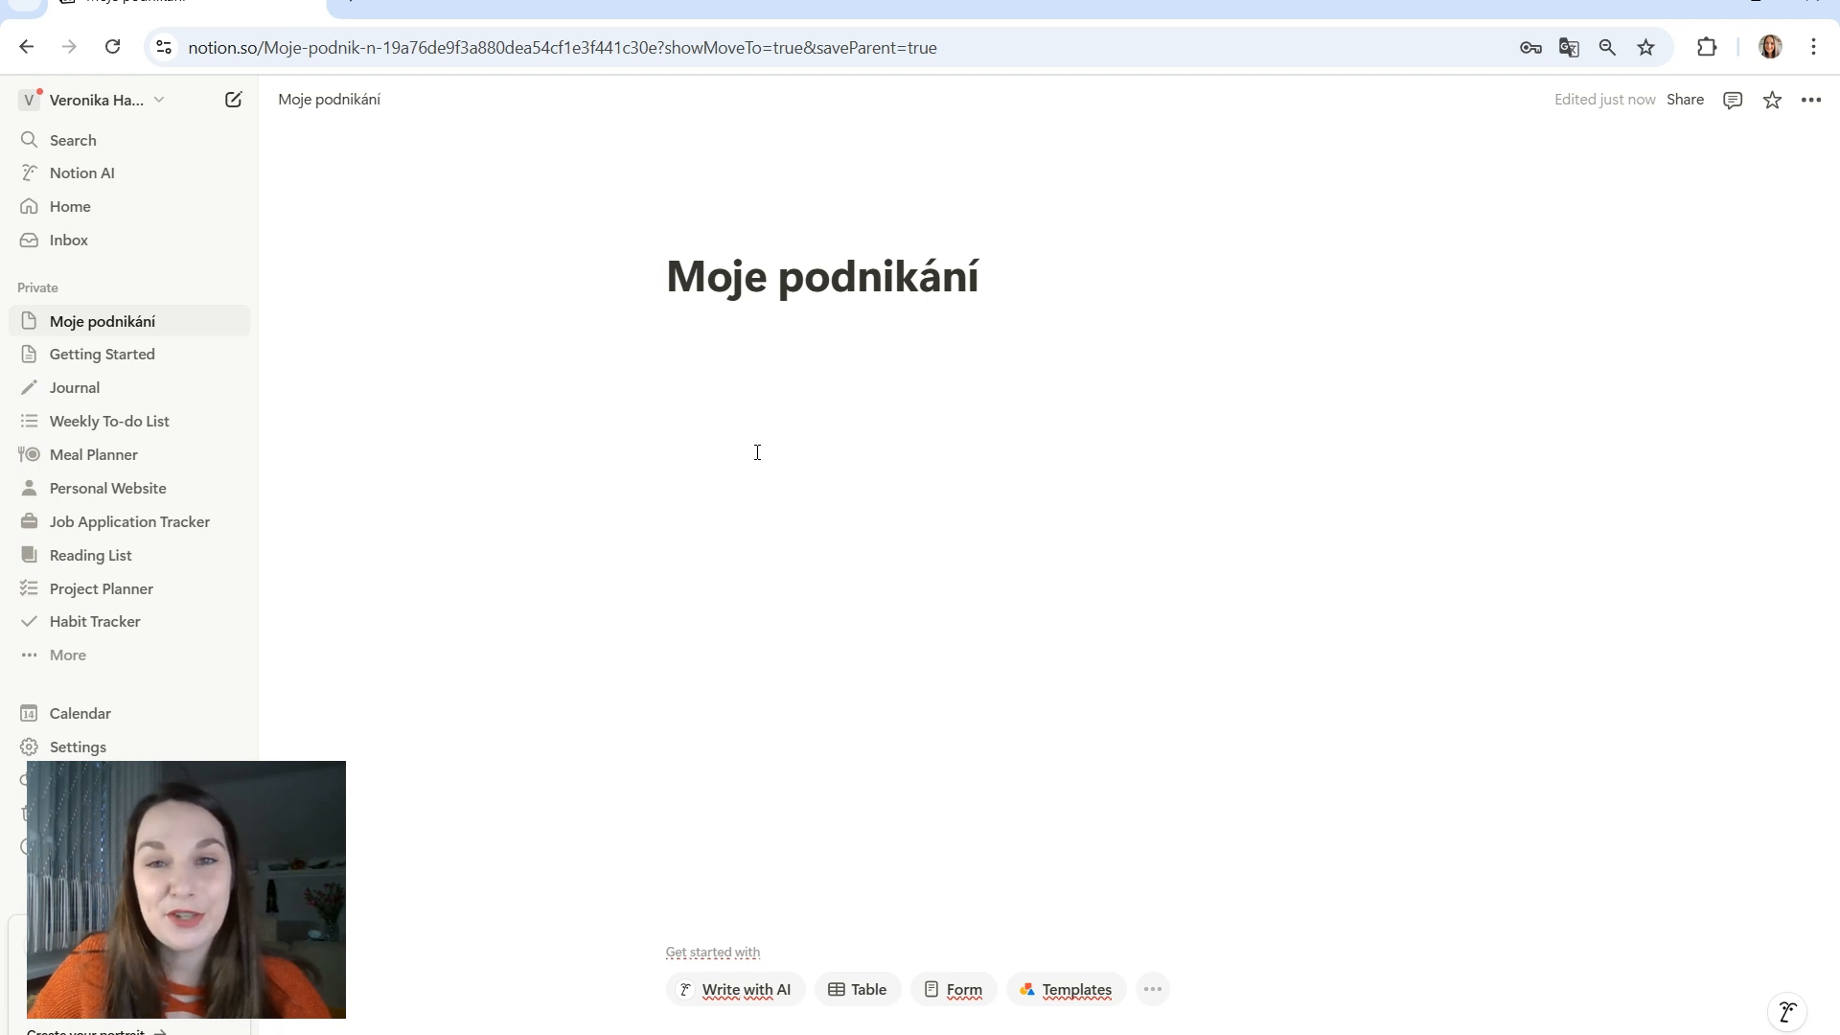
Give the Moje podnikání page the star-struck smiley emoji as its icon
left_click(682, 230)
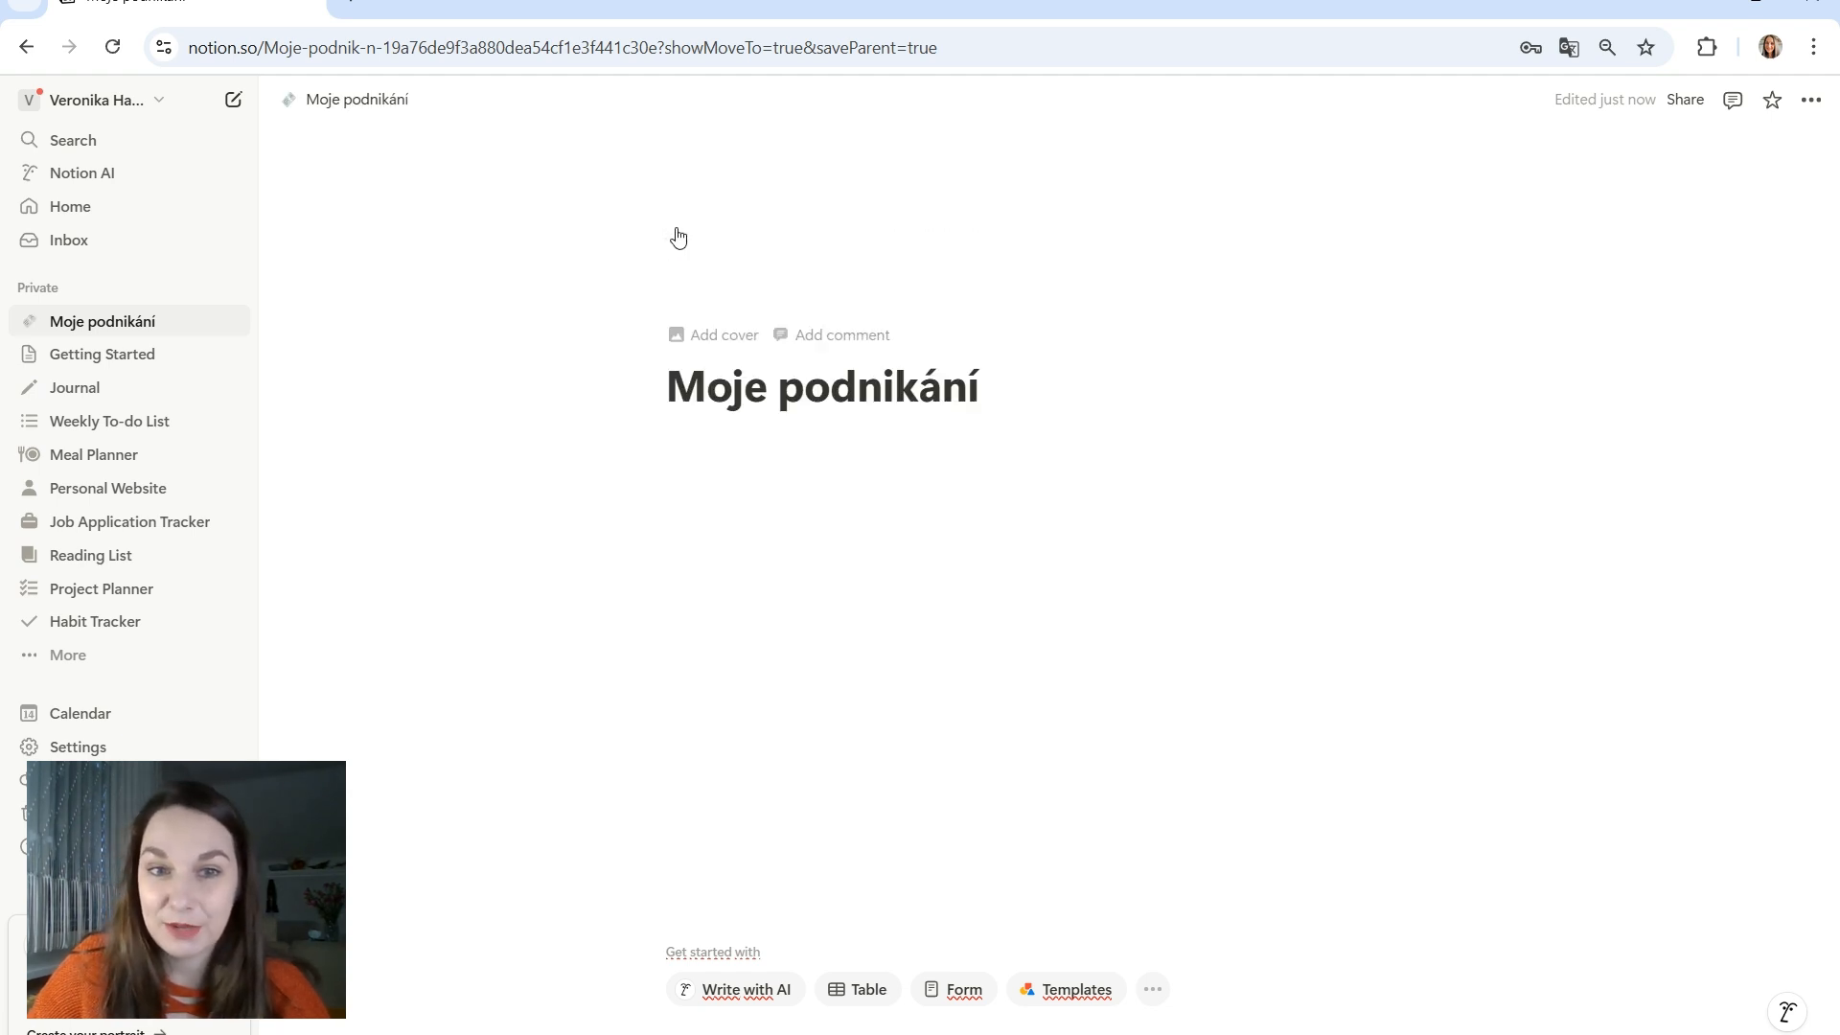
left_click(685, 291)
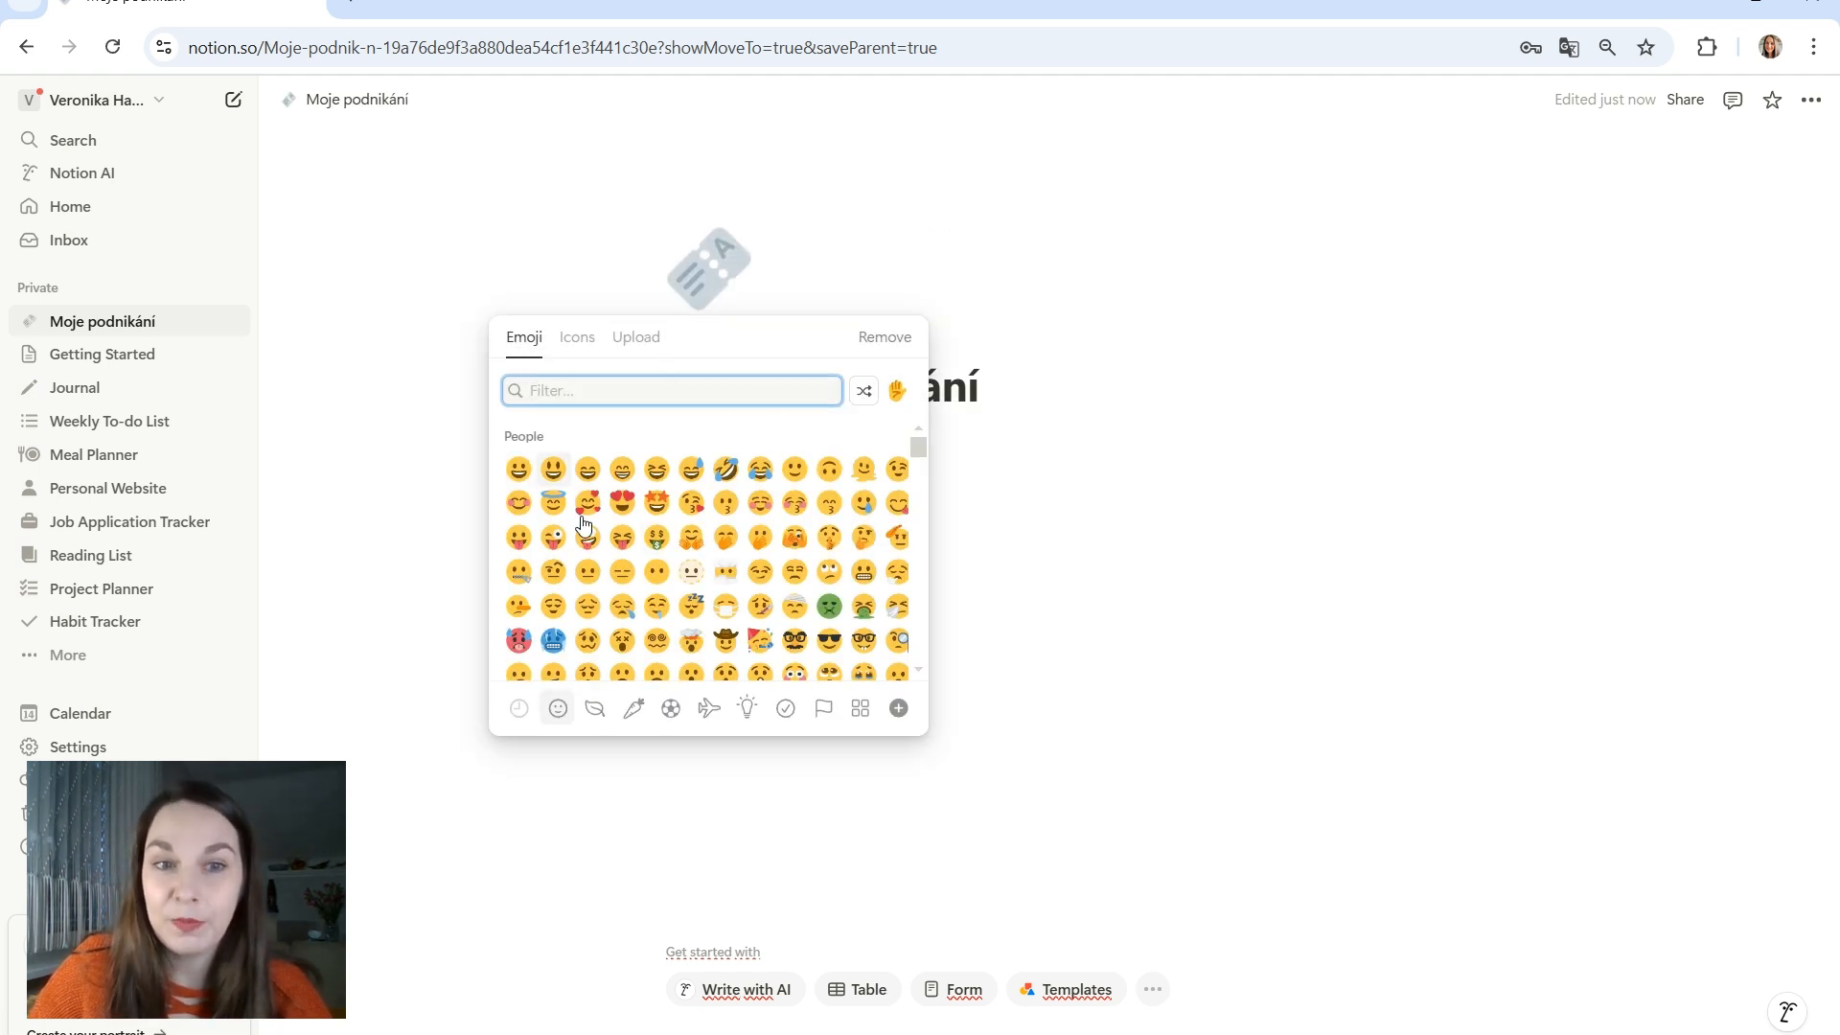
left_click(577, 338)
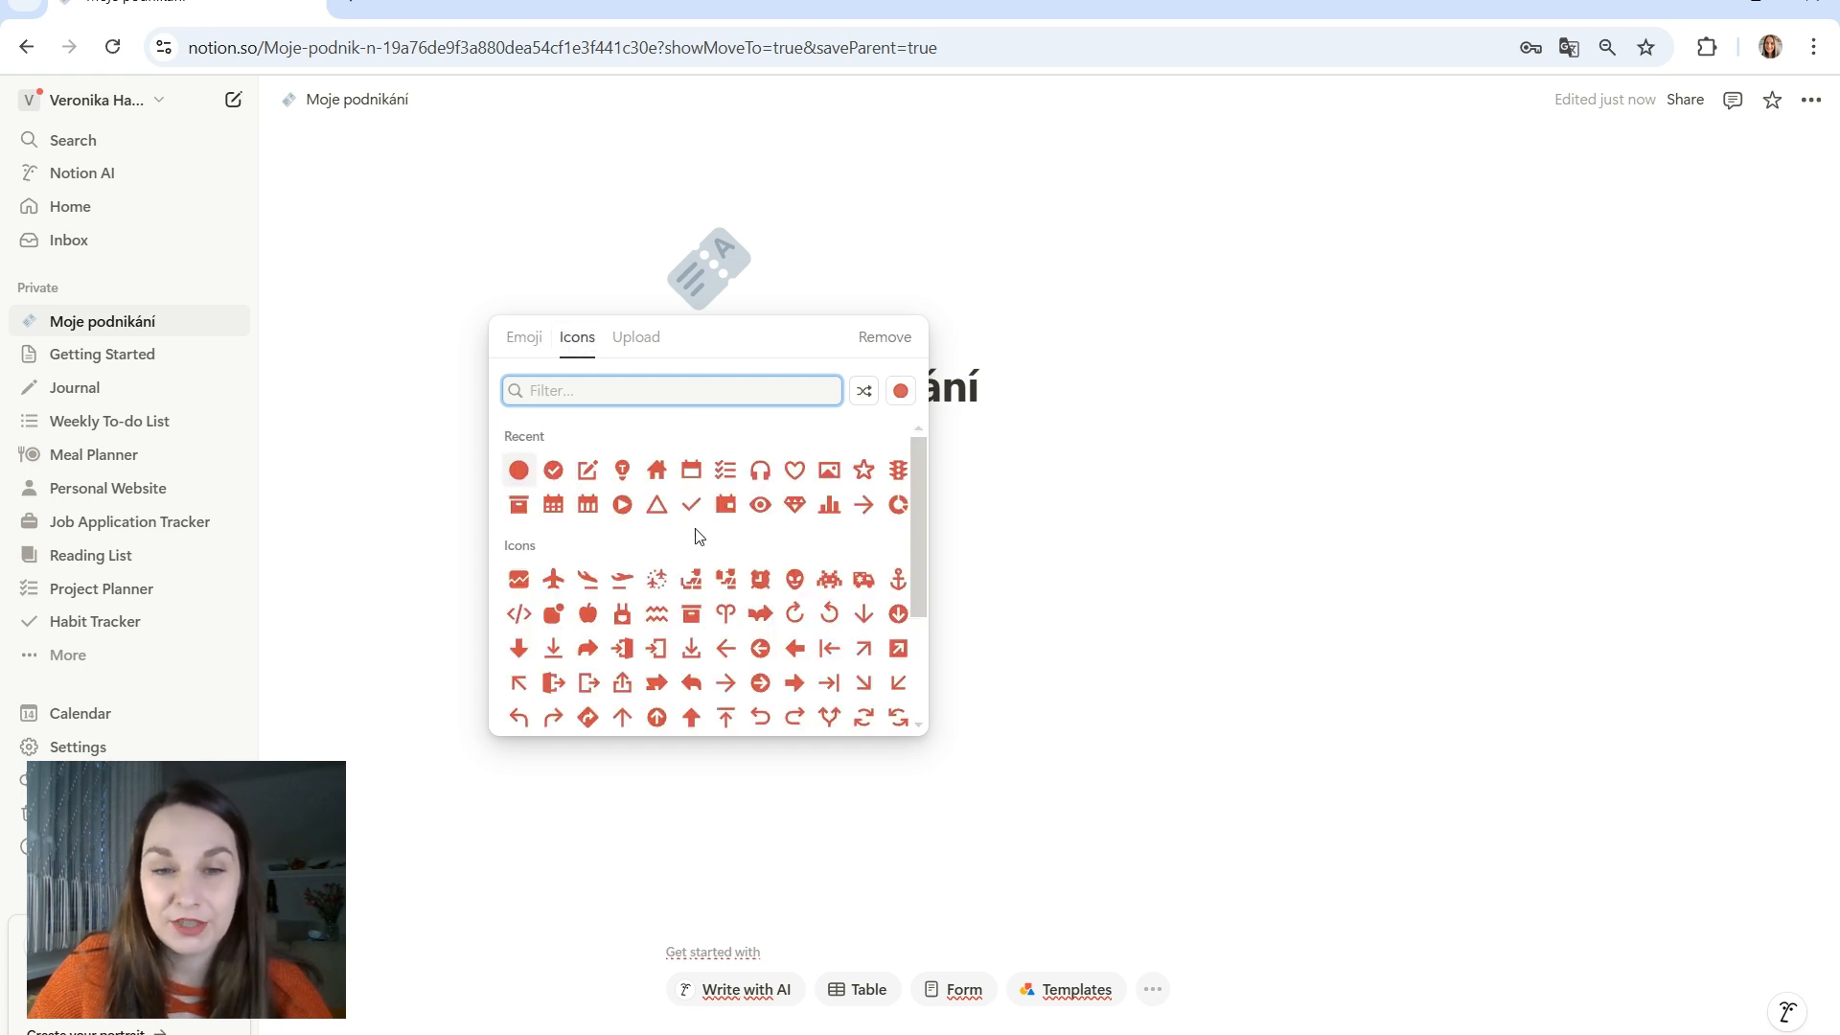
left_click(625, 341)
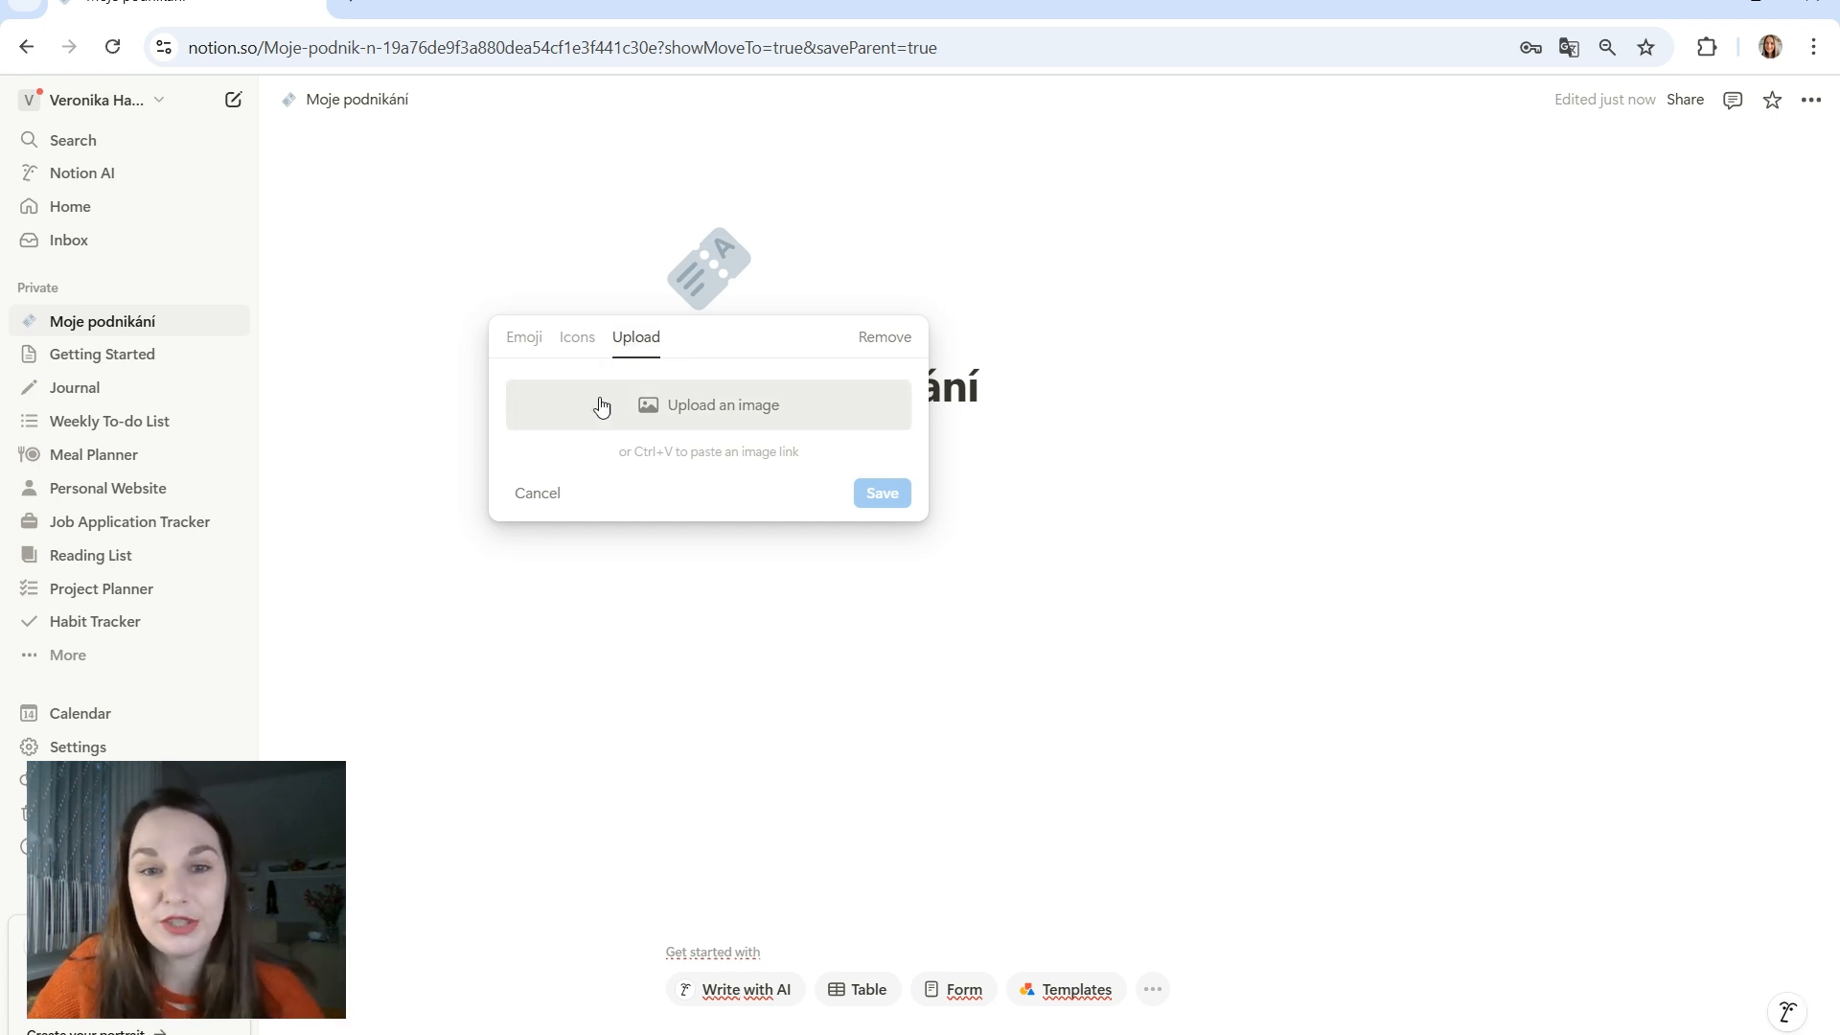
left_click(533, 348)
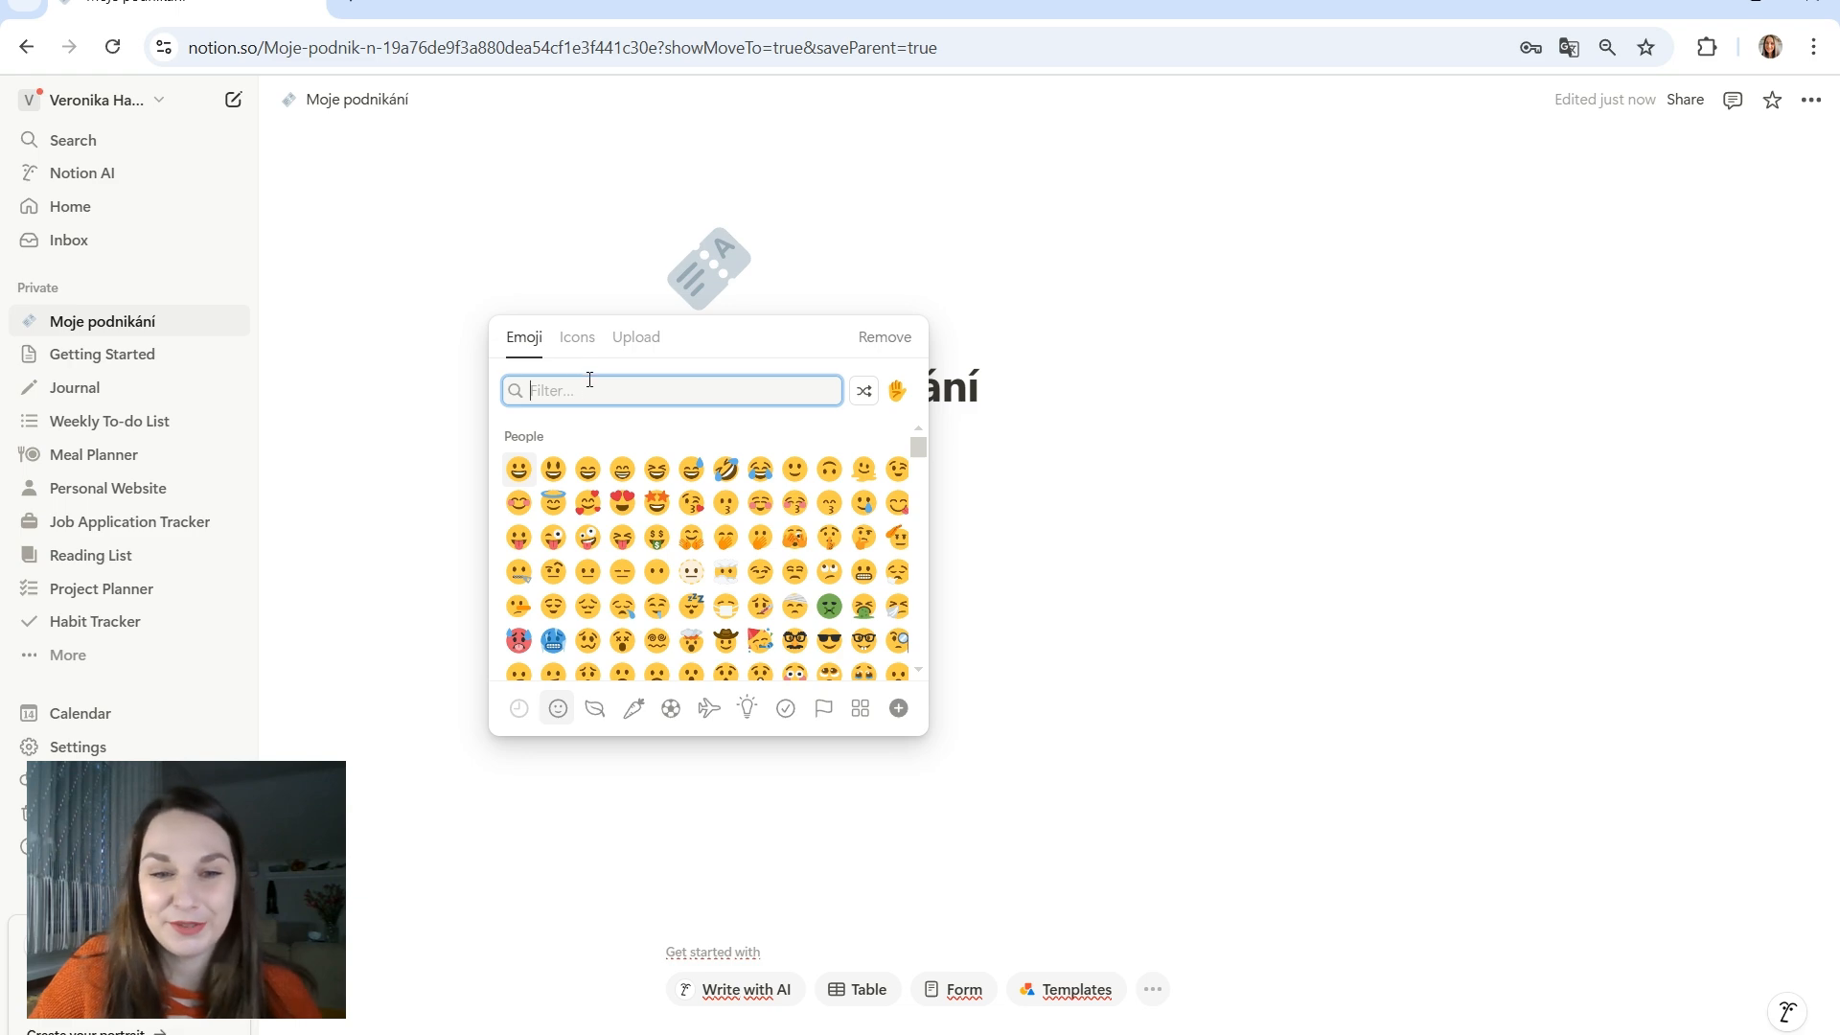
left_click(658, 502)
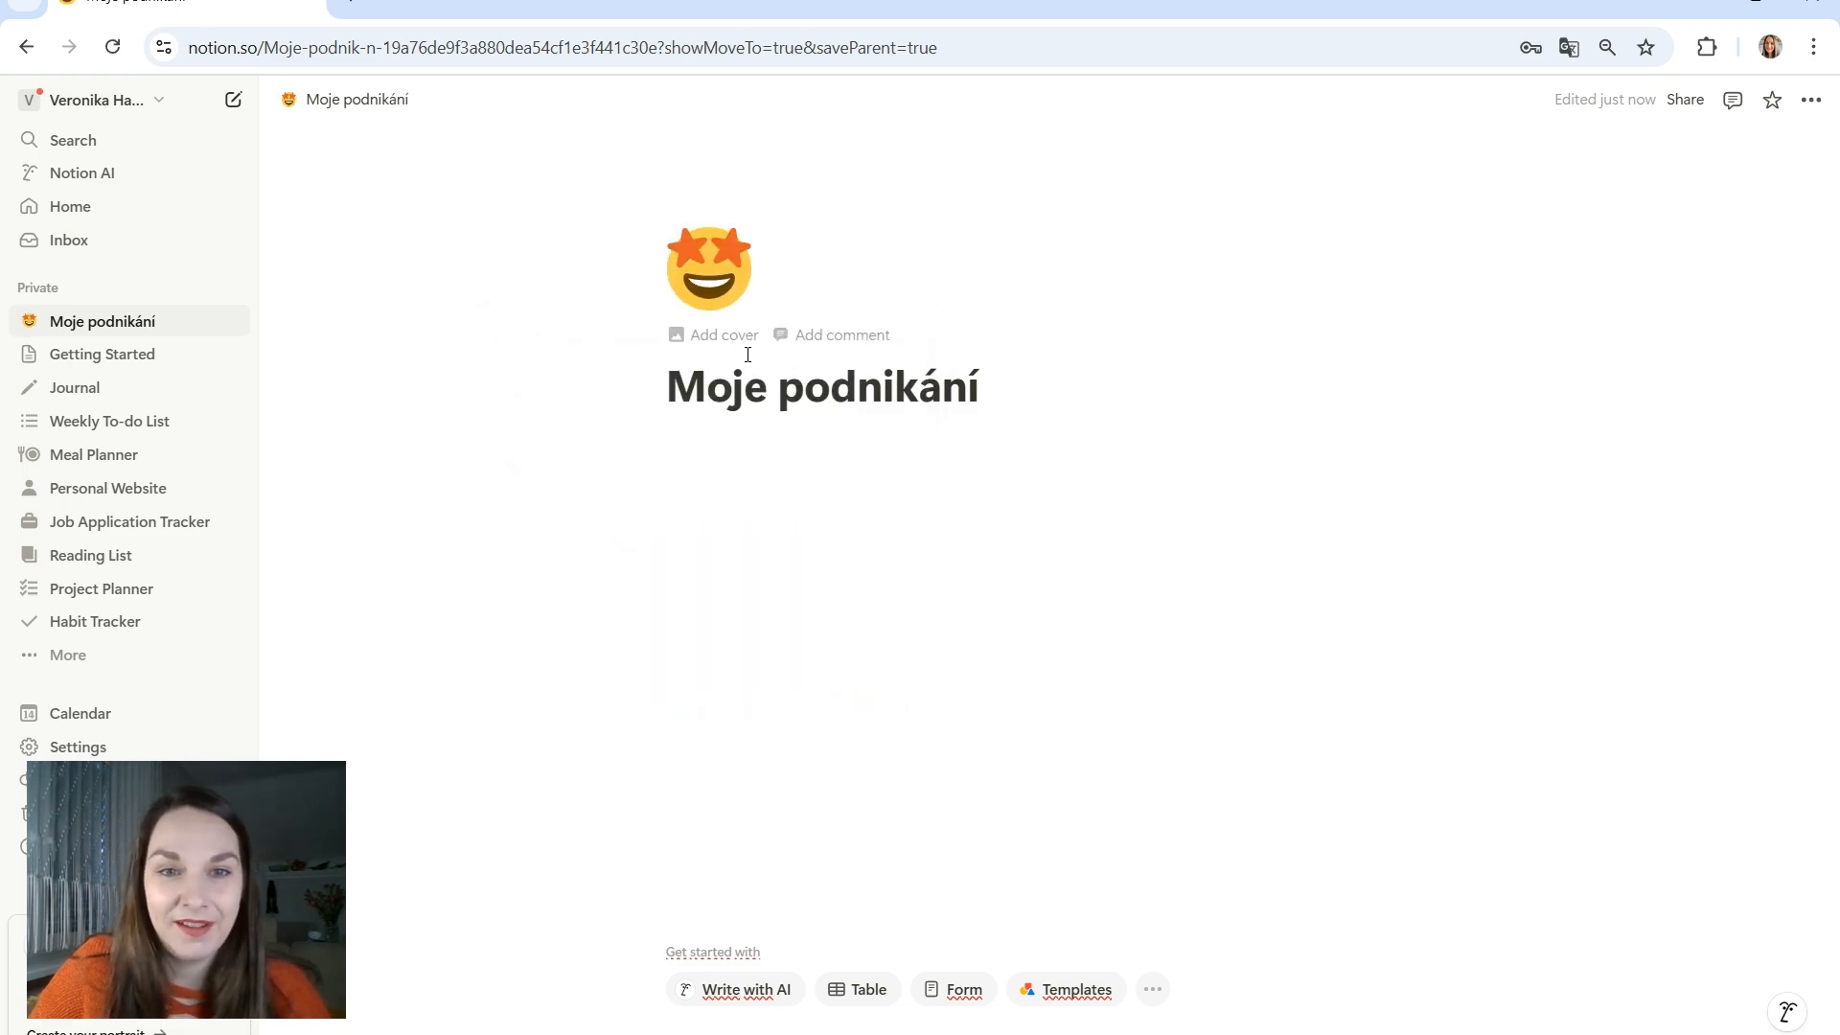
Try a pale peach gallery cover on the page, check the other cover sources, and remove the cover
left_click(714, 335)
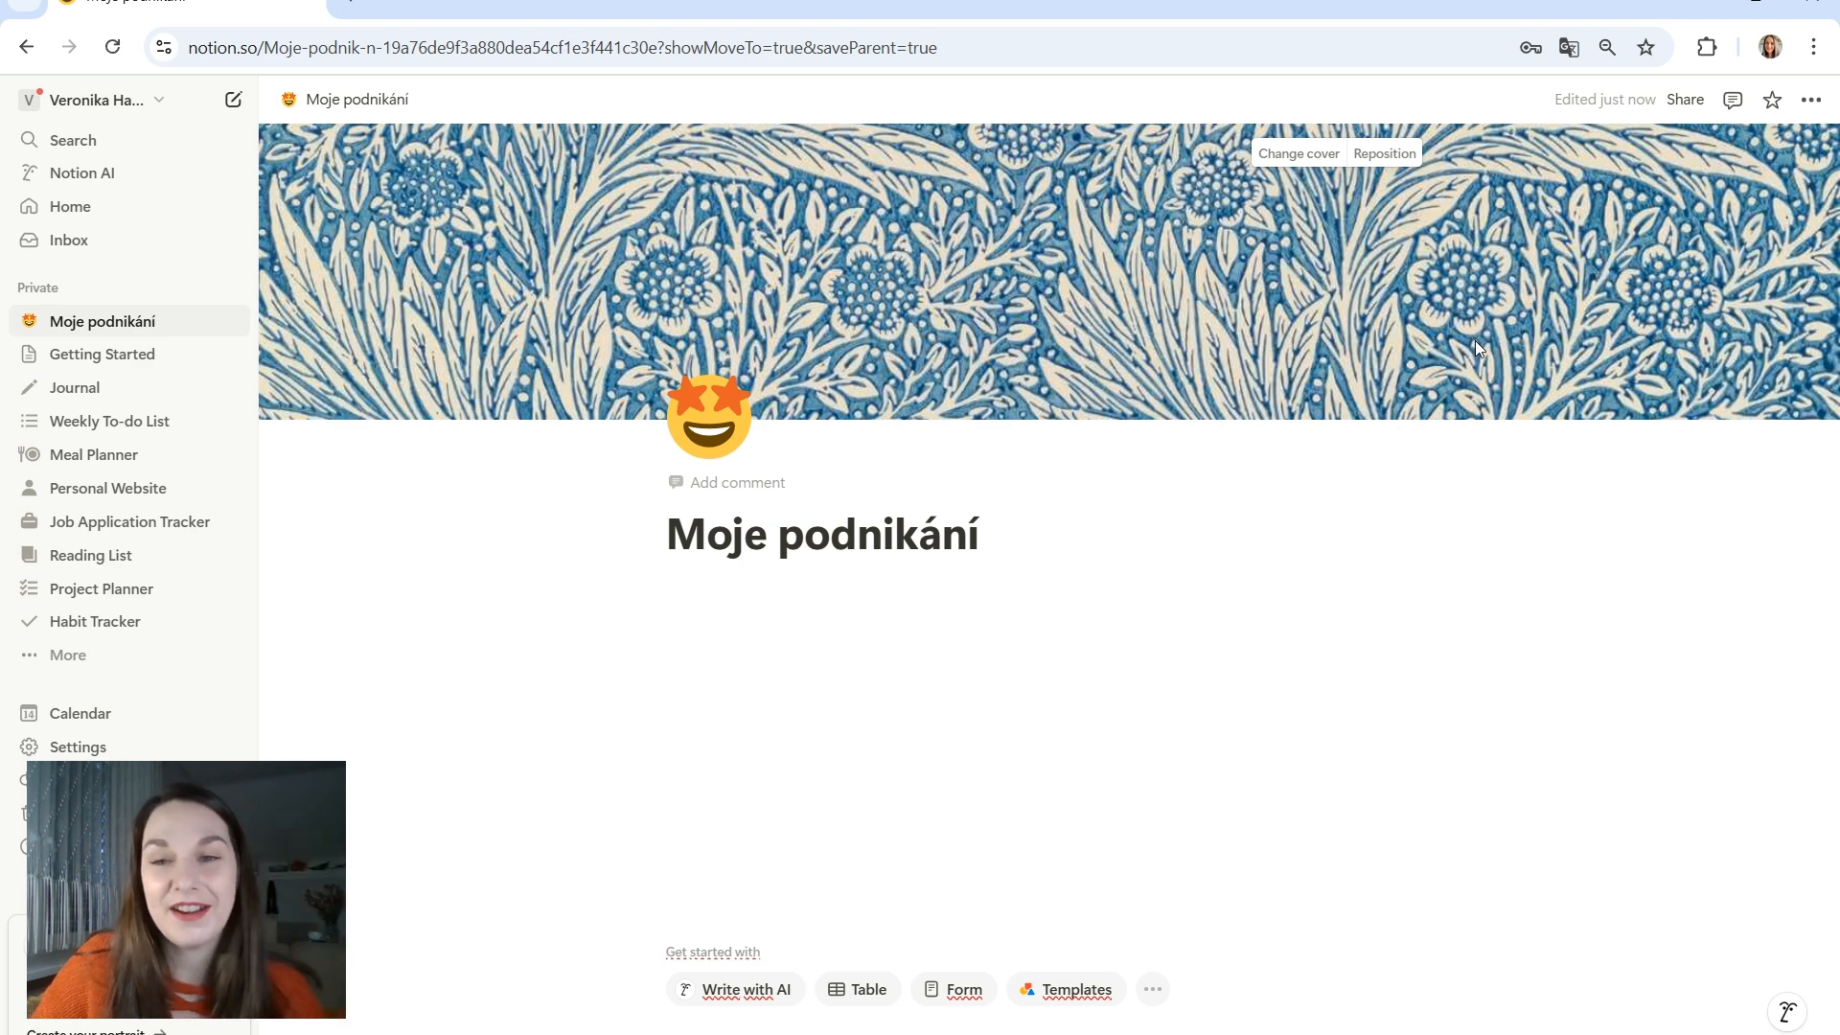
left_click(1295, 156)
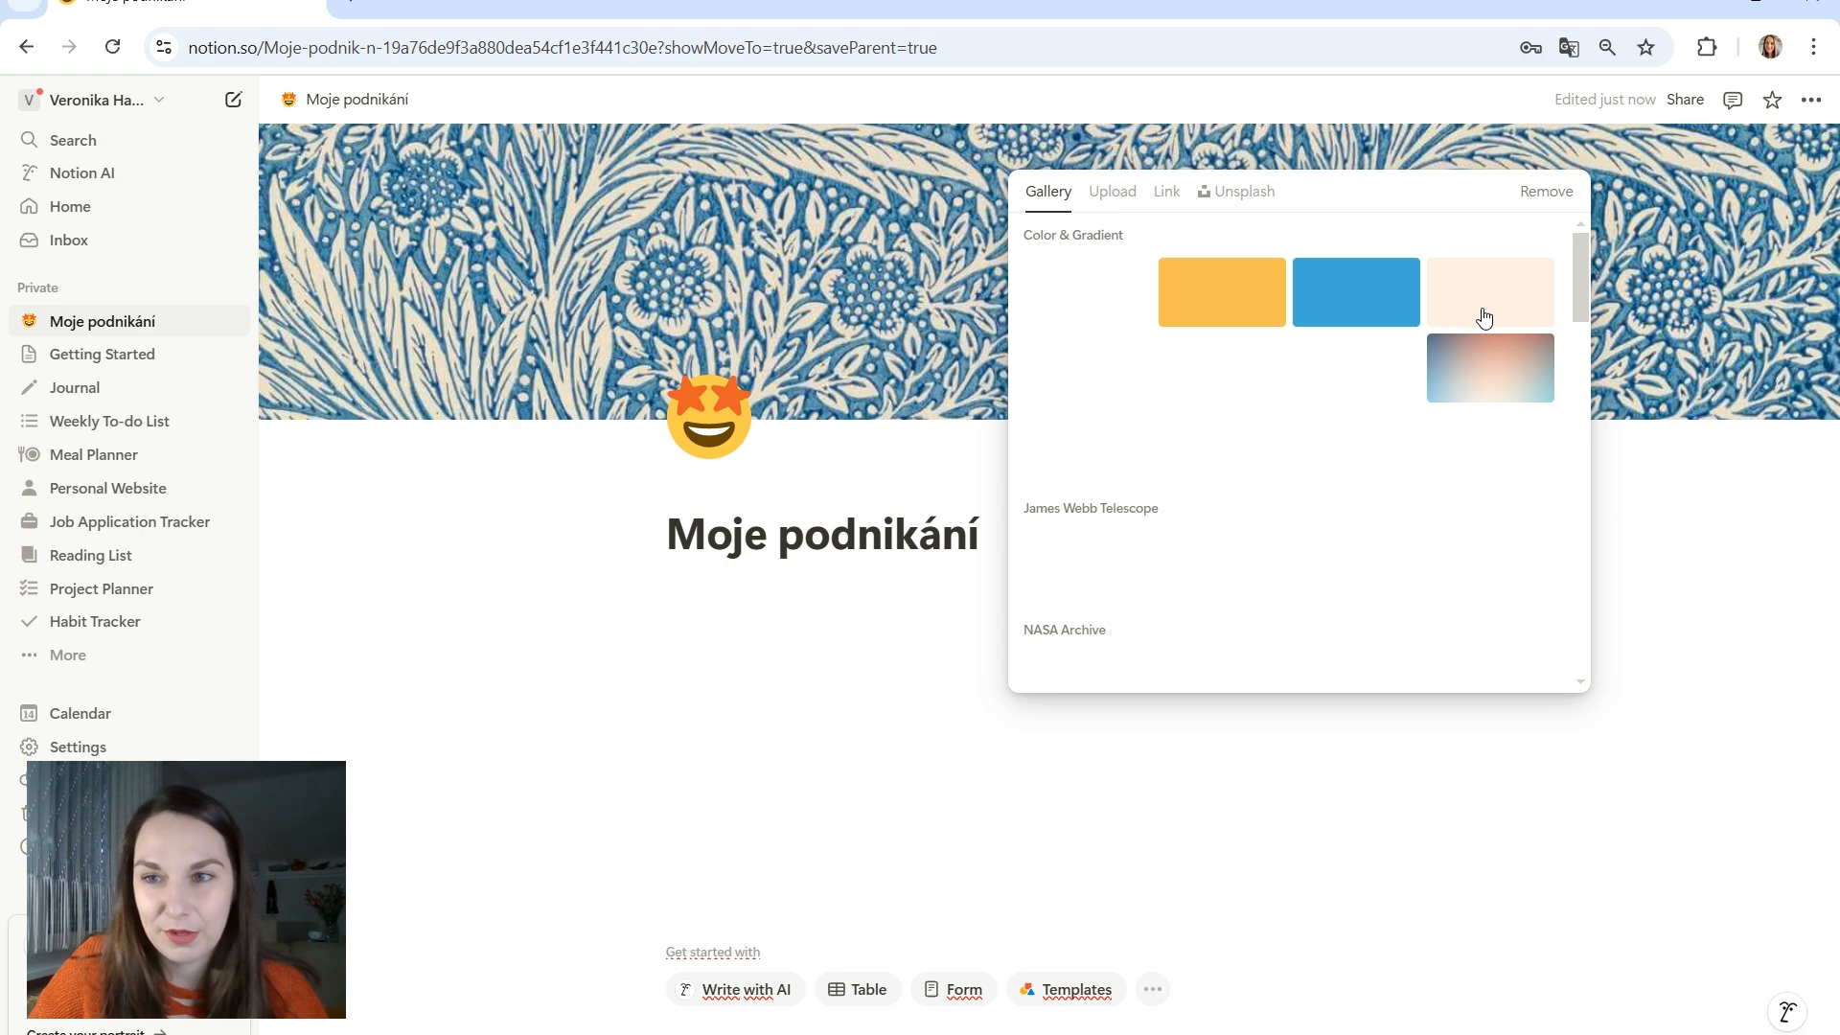
left_click(1485, 312)
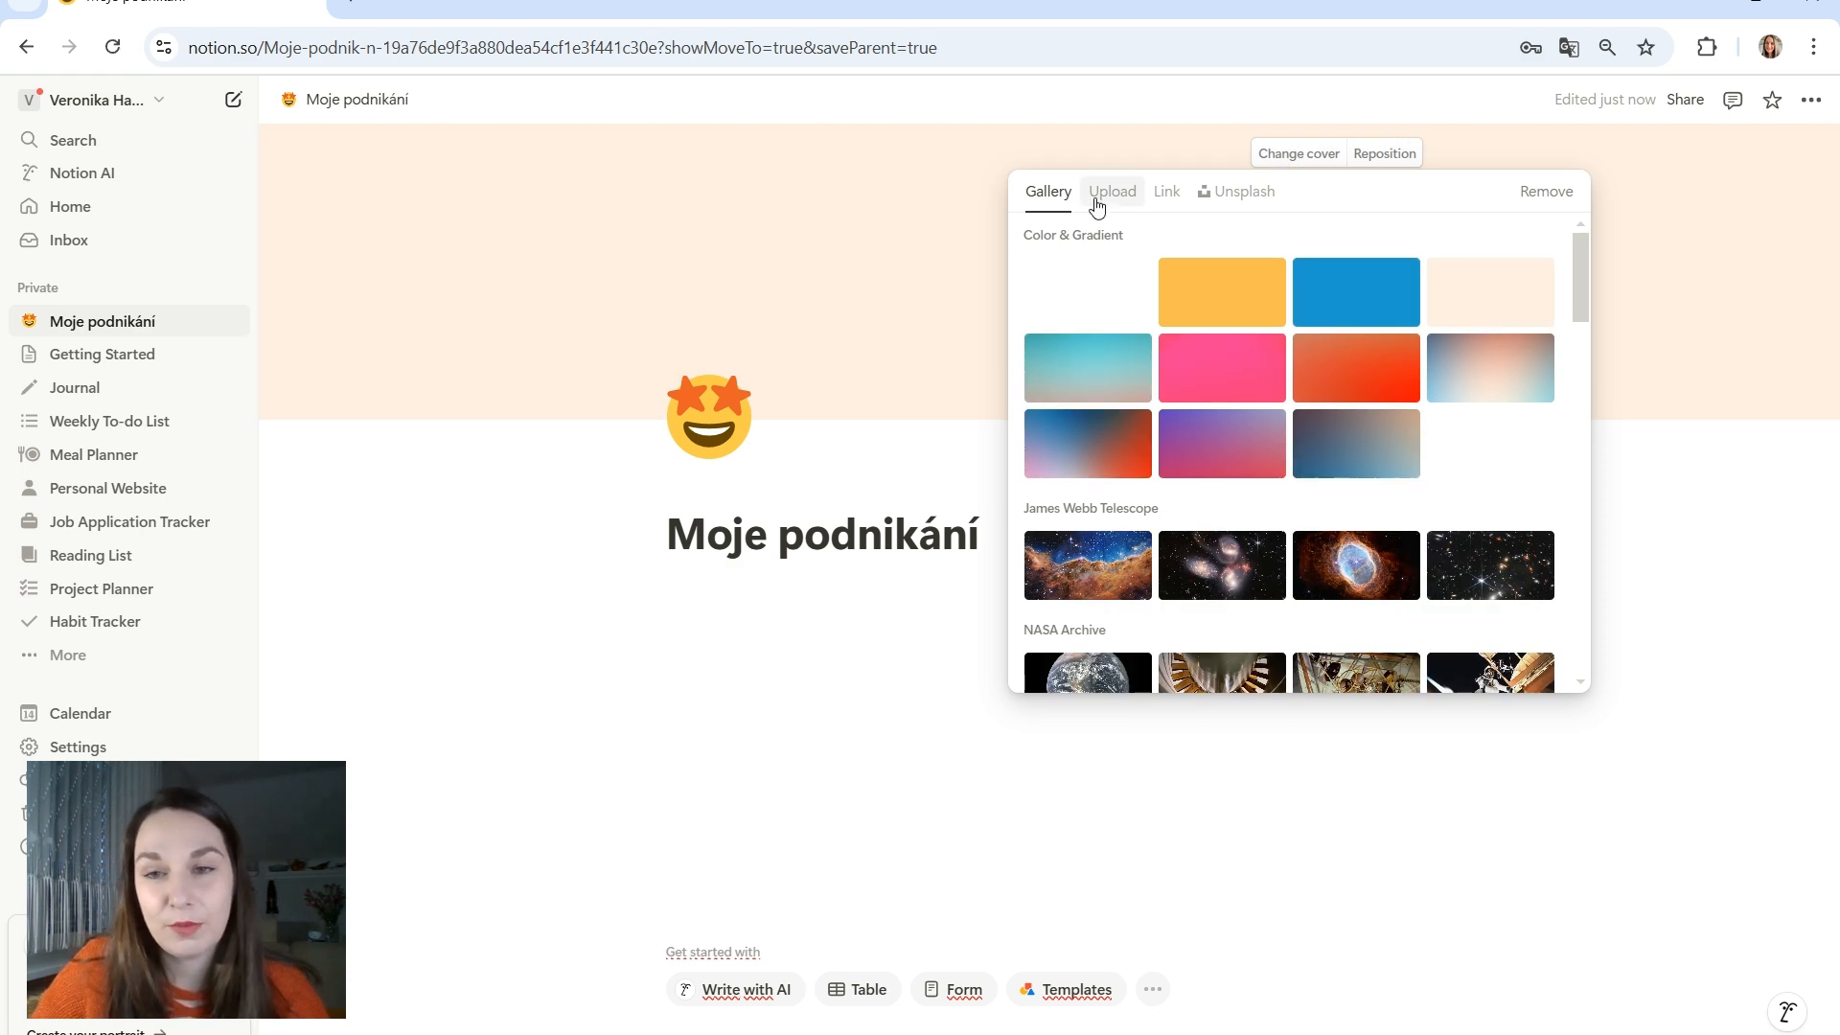
left_click(1110, 192)
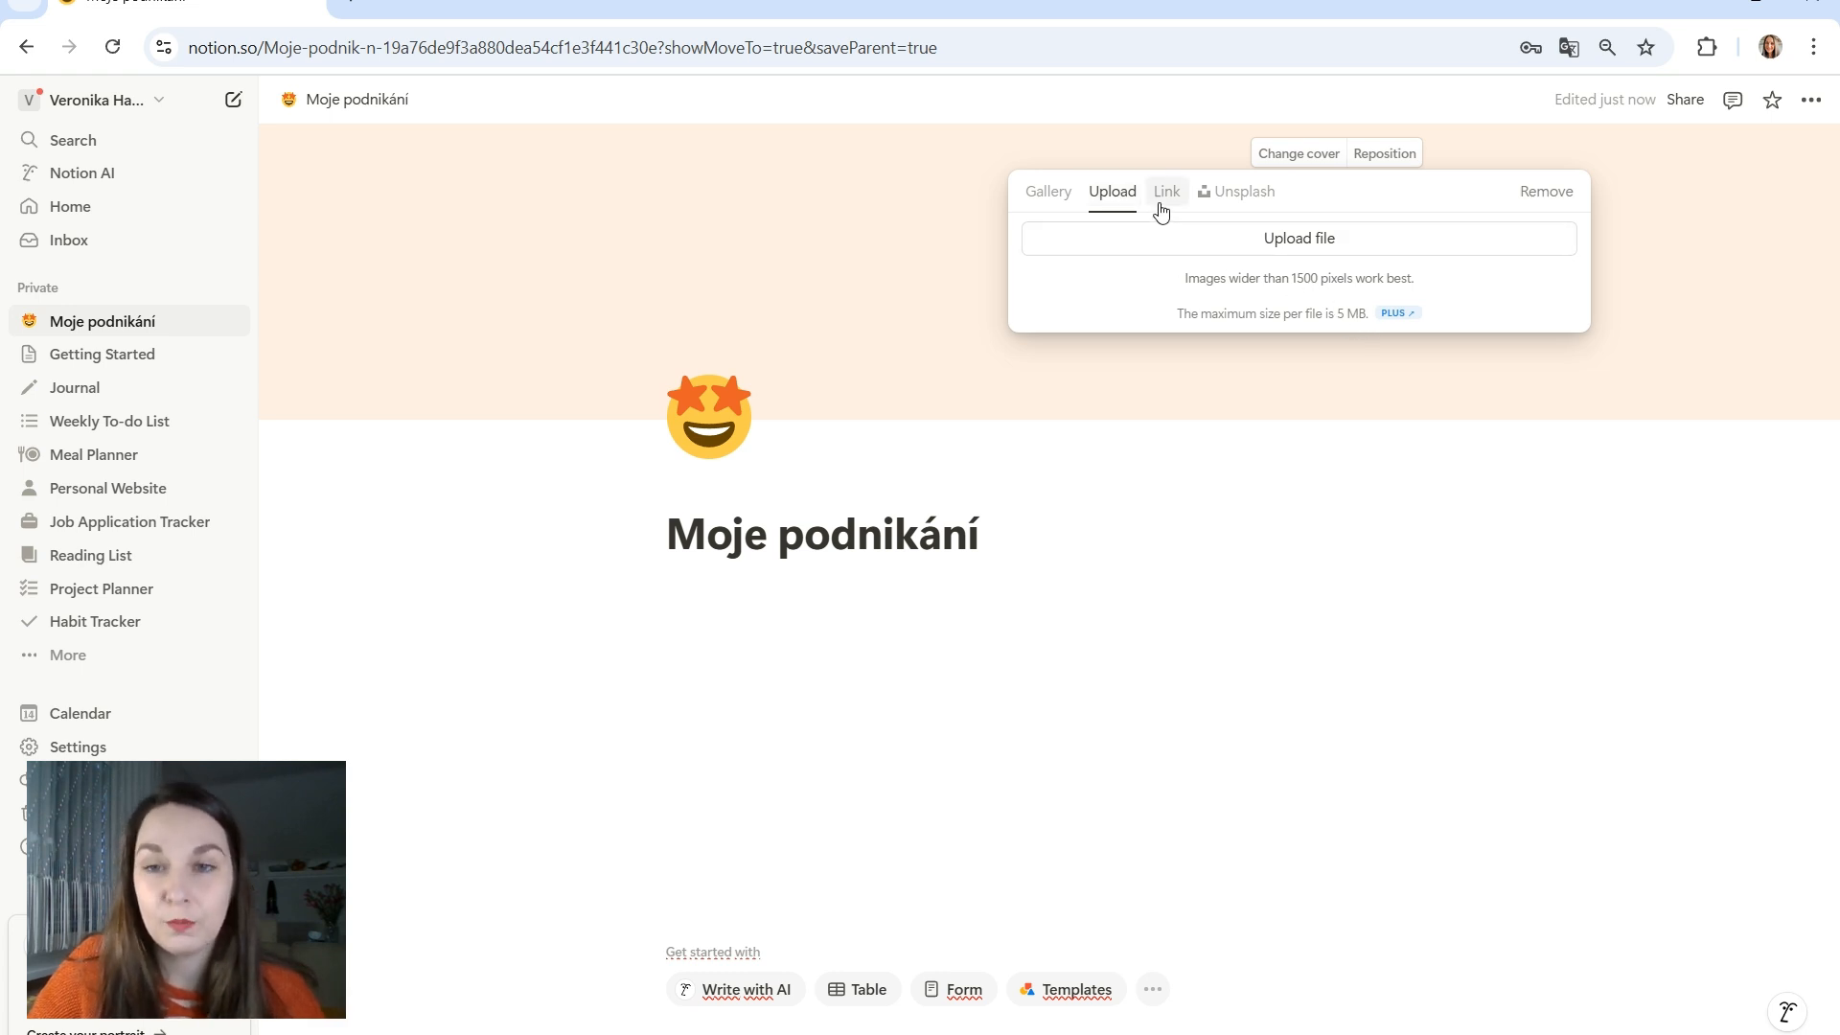
left_click(1250, 193)
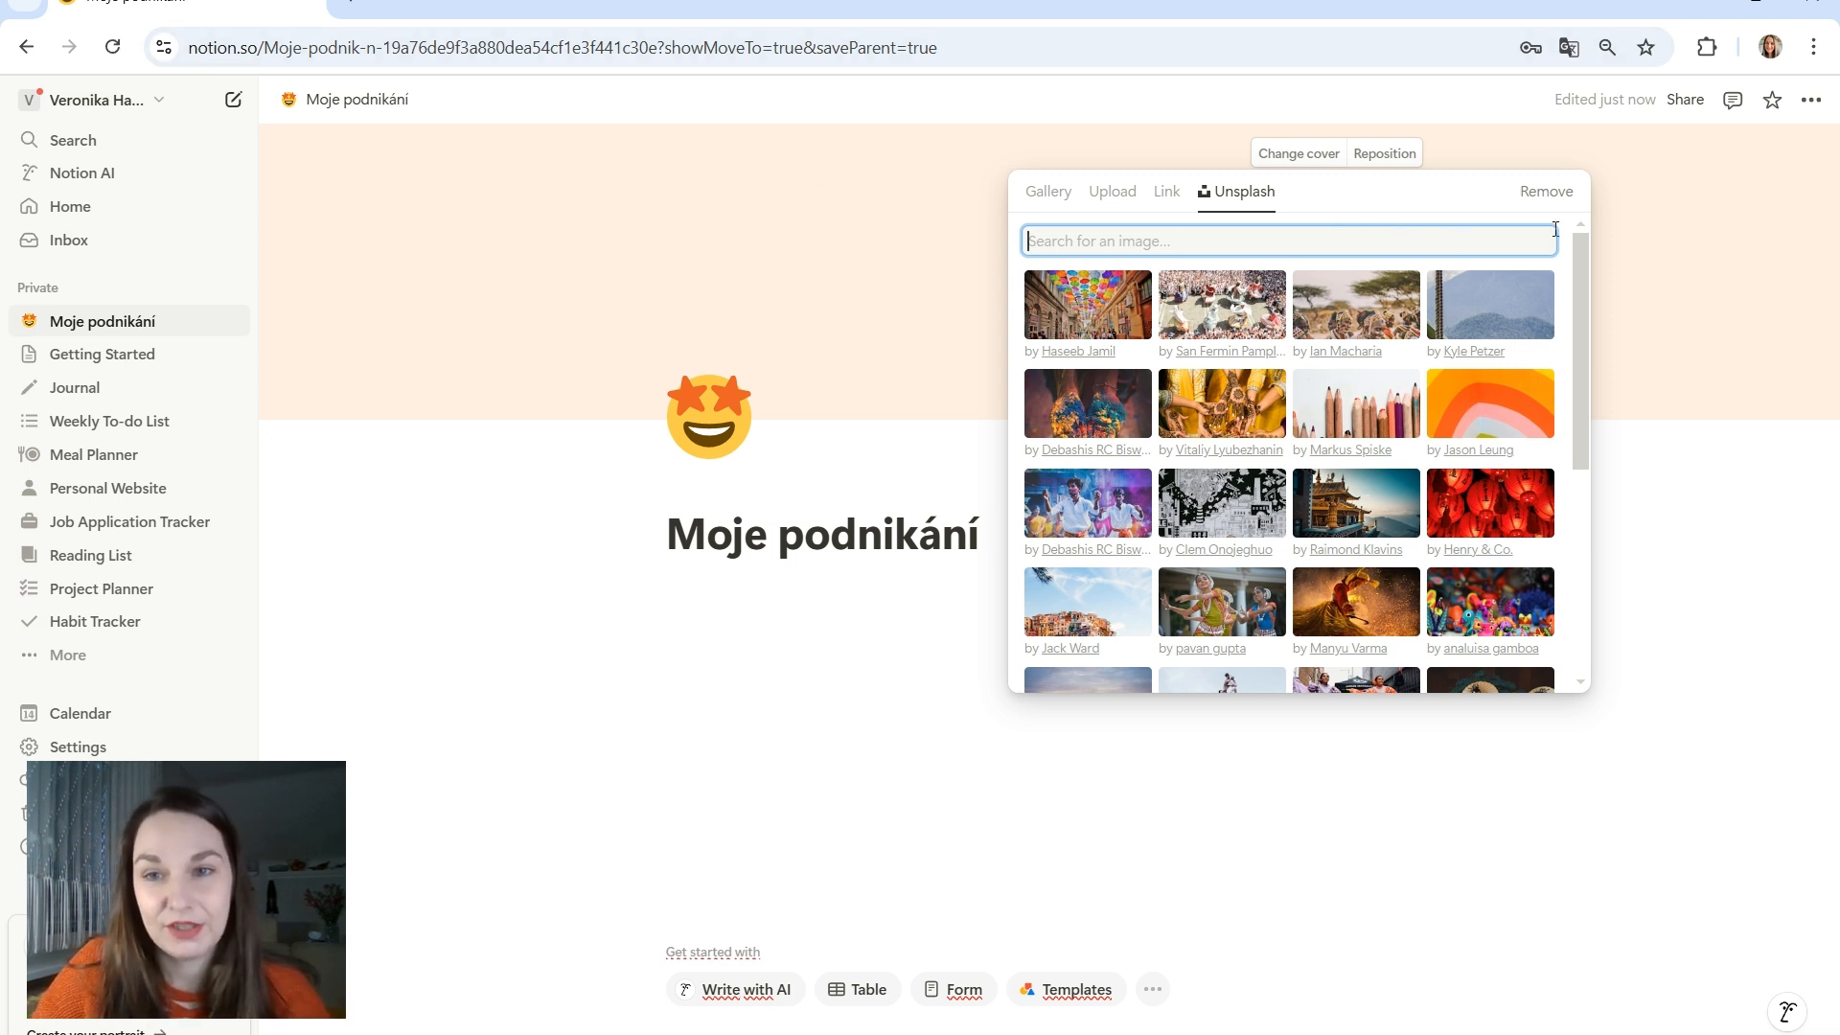
left_click(1547, 191)
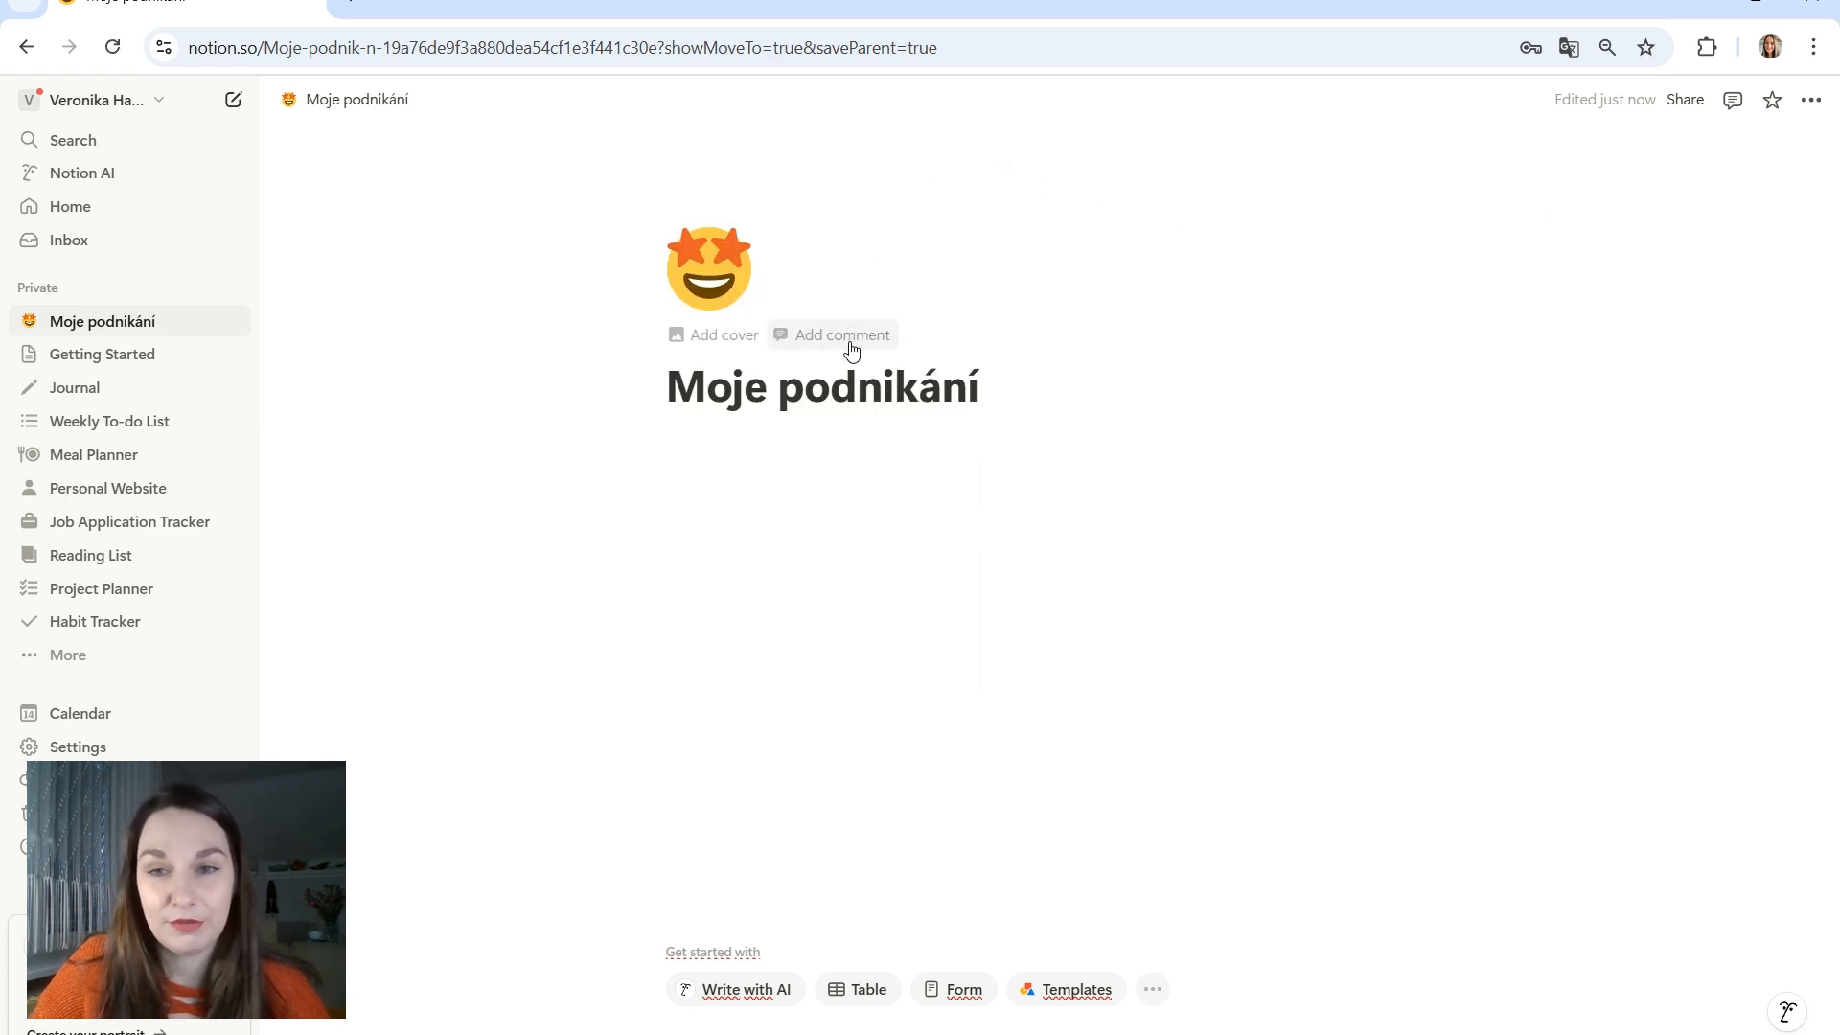
Review the page's sharing, web publishing and general page options, and mark the page as a favorite
left_click(1685, 102)
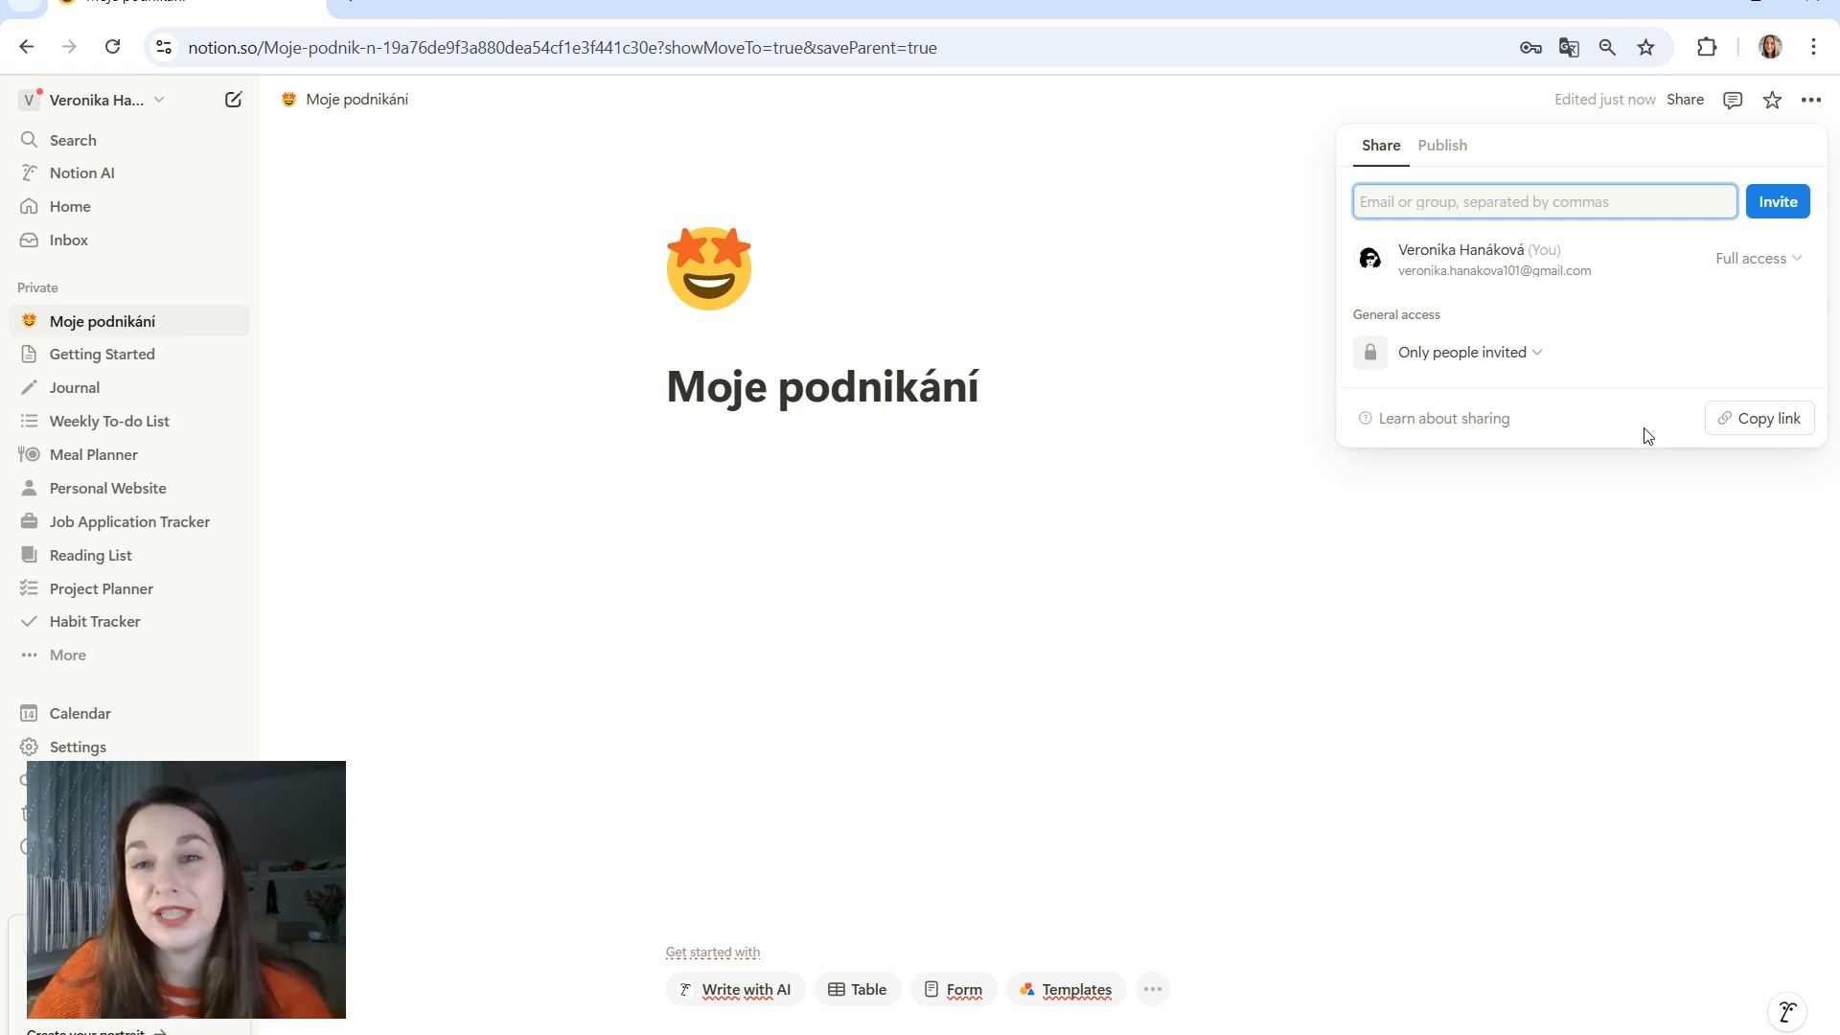
left_click(1440, 146)
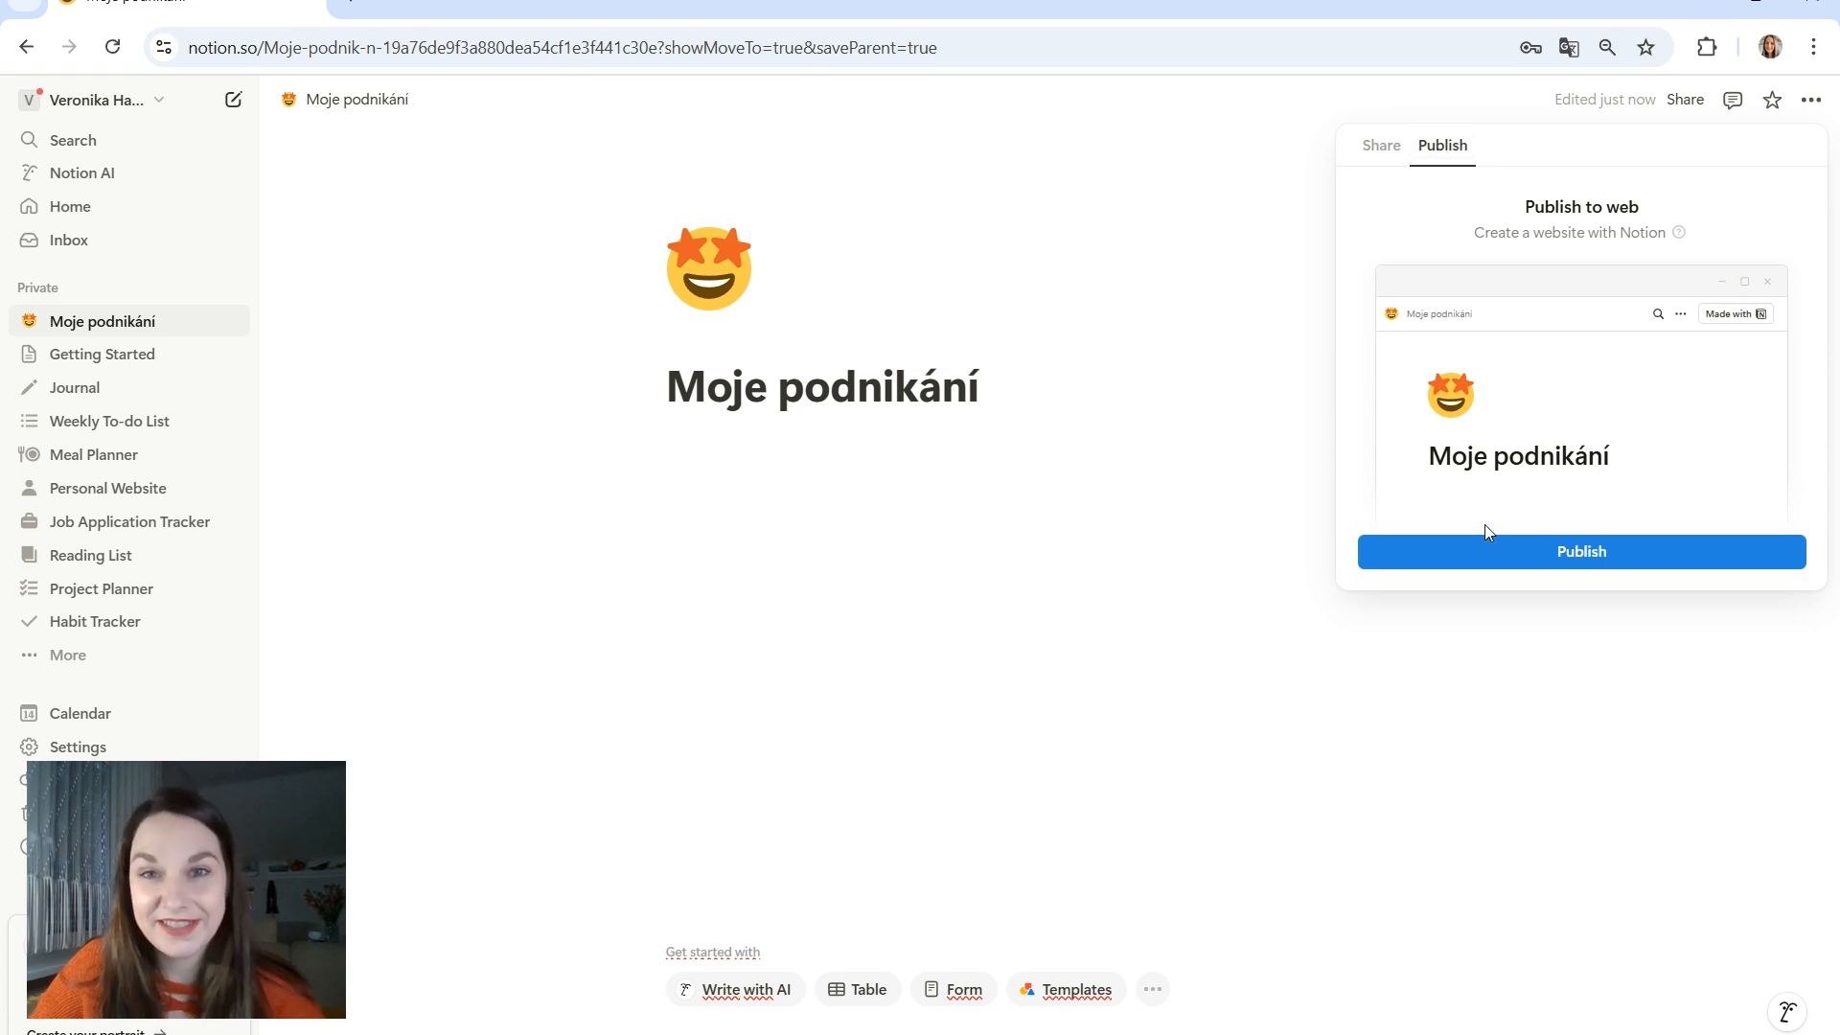
left_click(1487, 552)
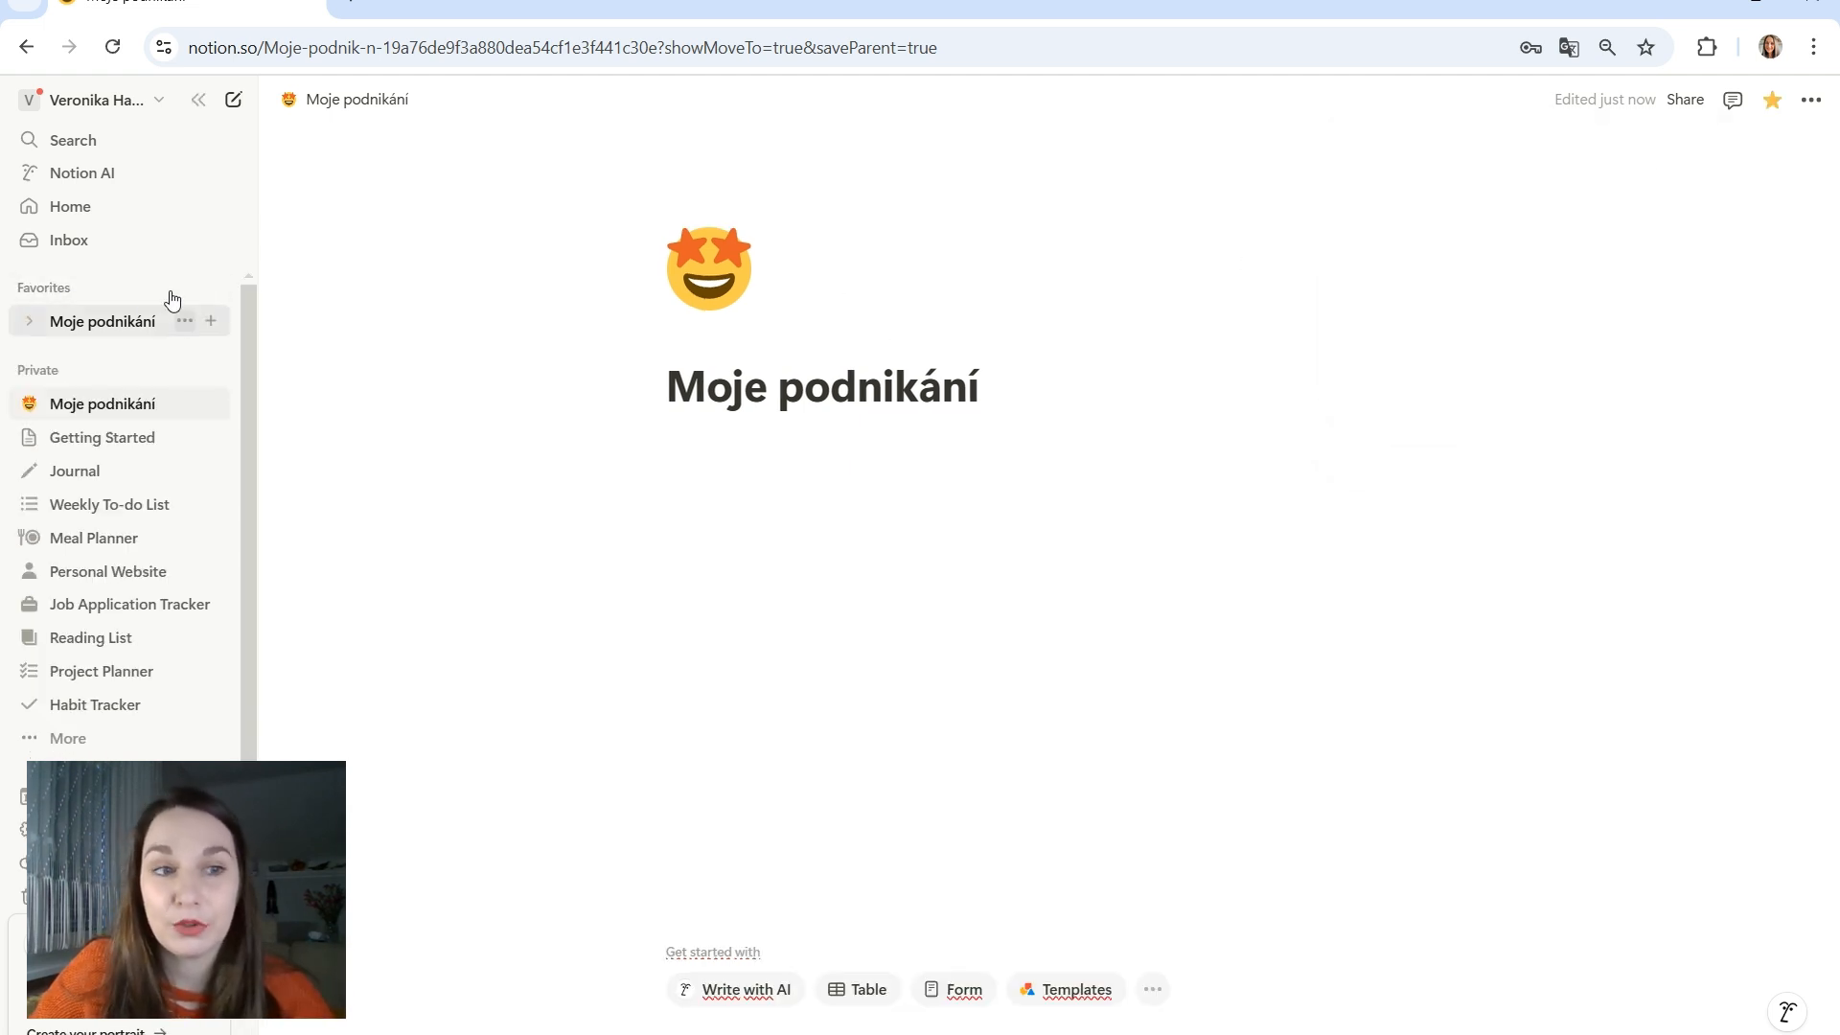
left_click(1809, 101)
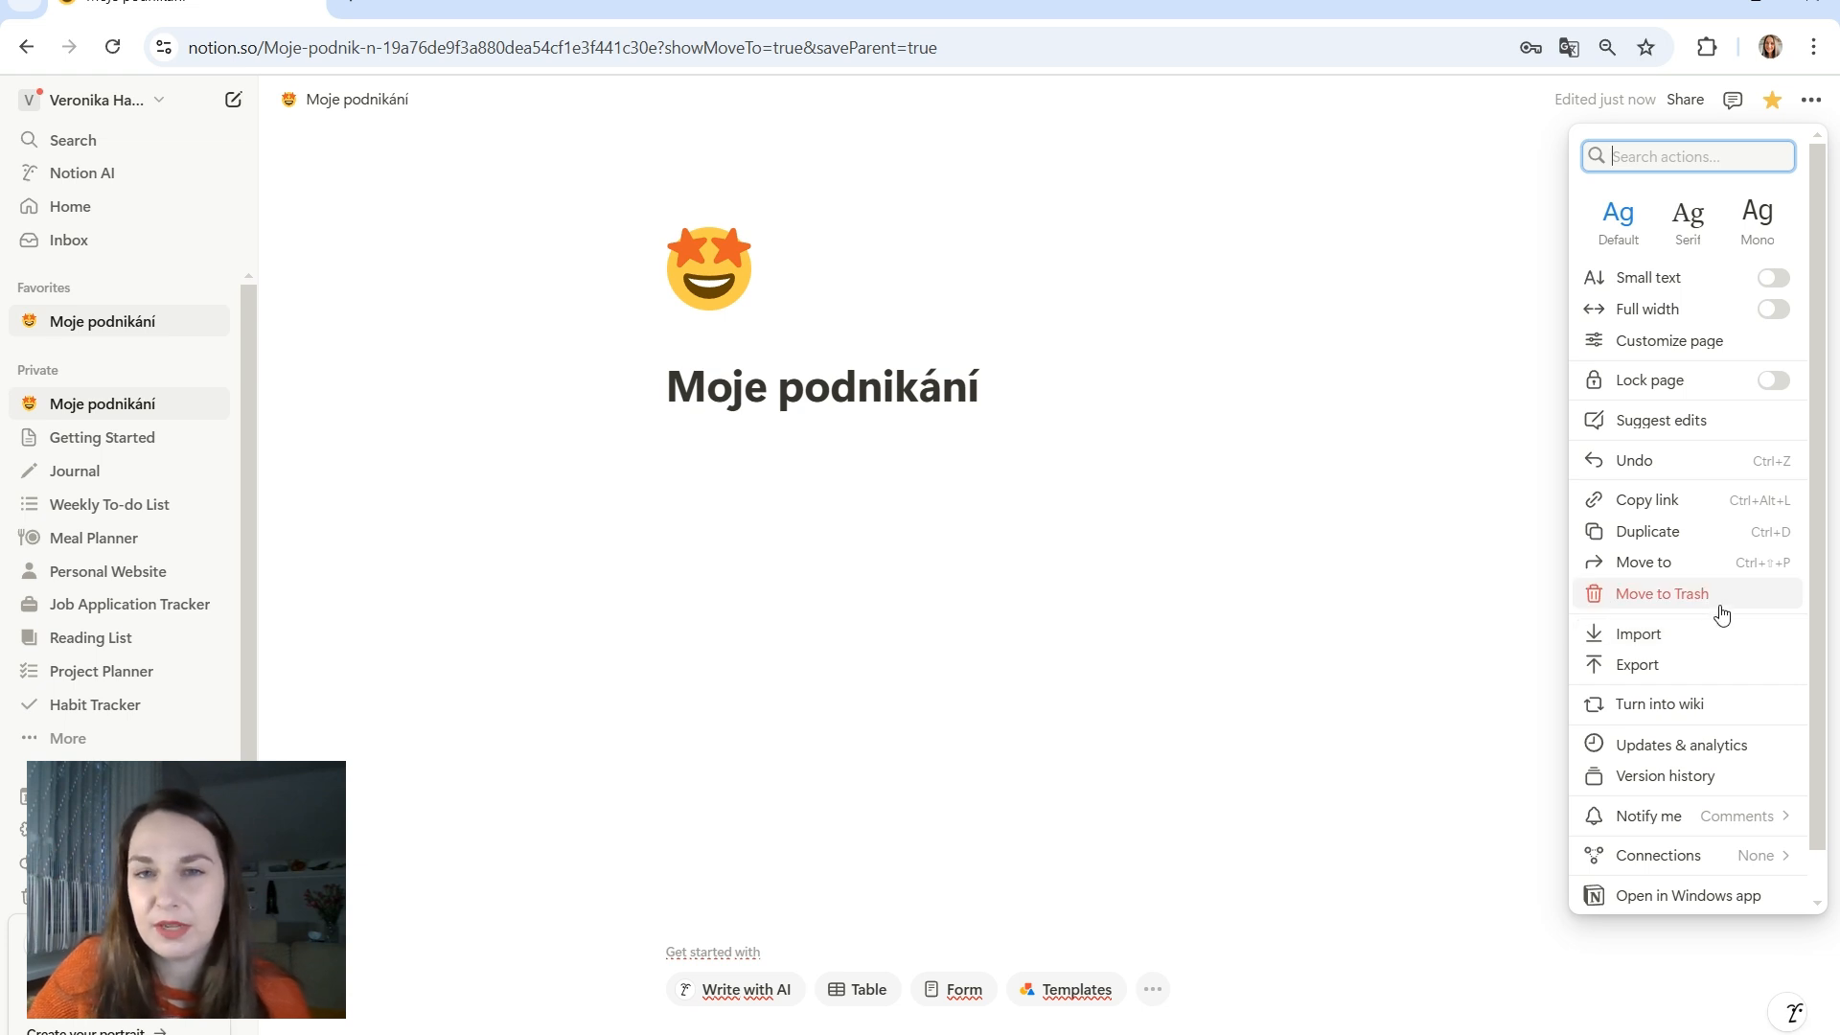
Insert a subpage titled "Marketing" in the Moje podnikání page and expand its parent in the page tree
left_click(765, 466)
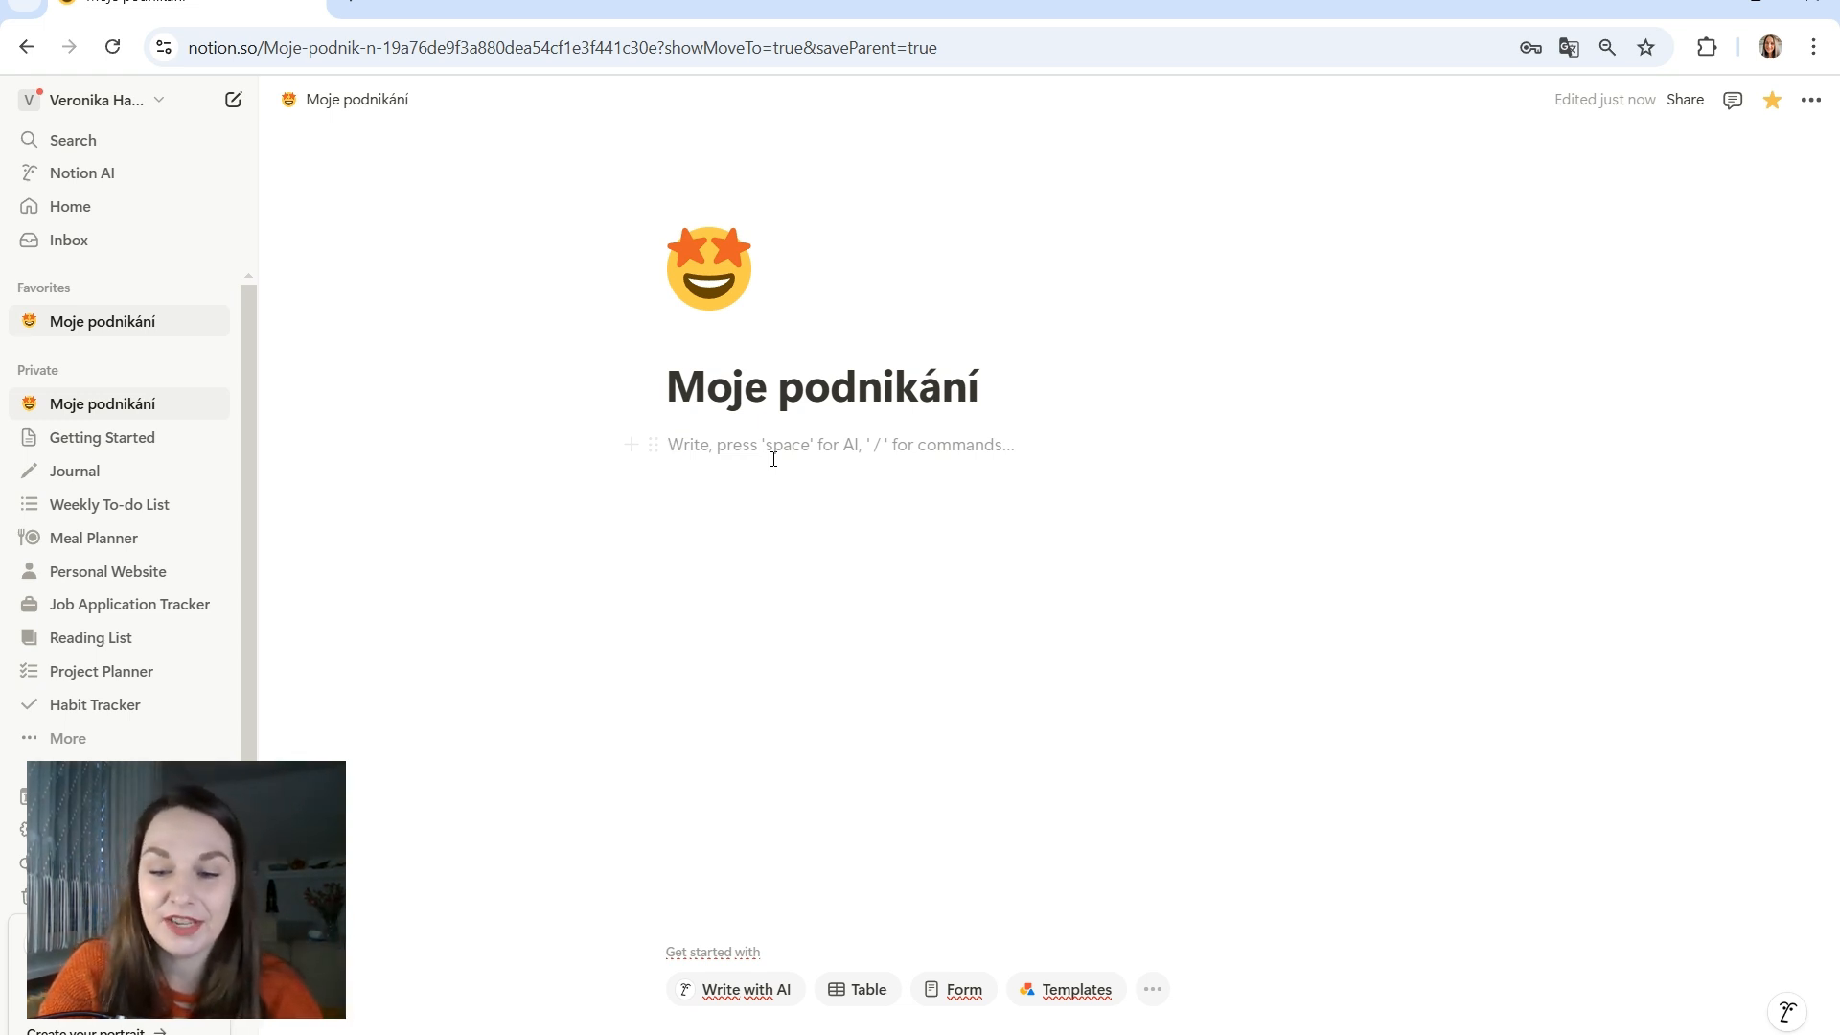
type("/pag")
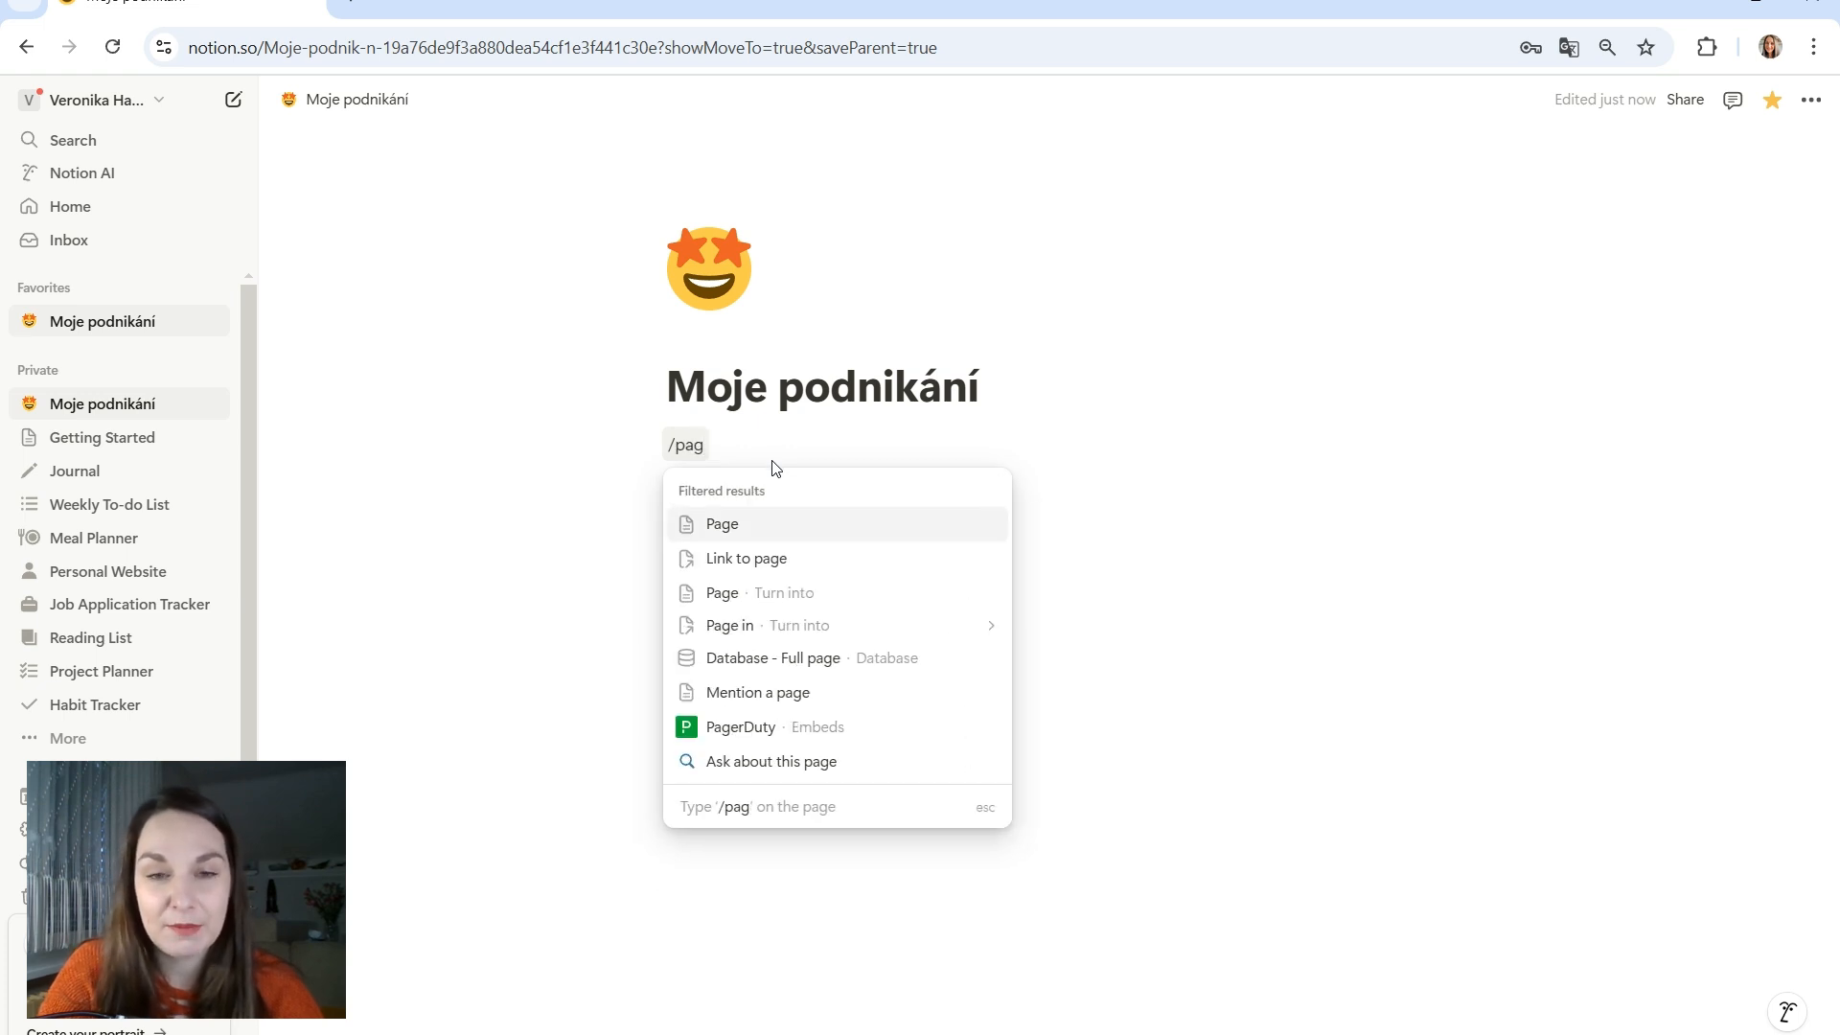
left_click(773, 538)
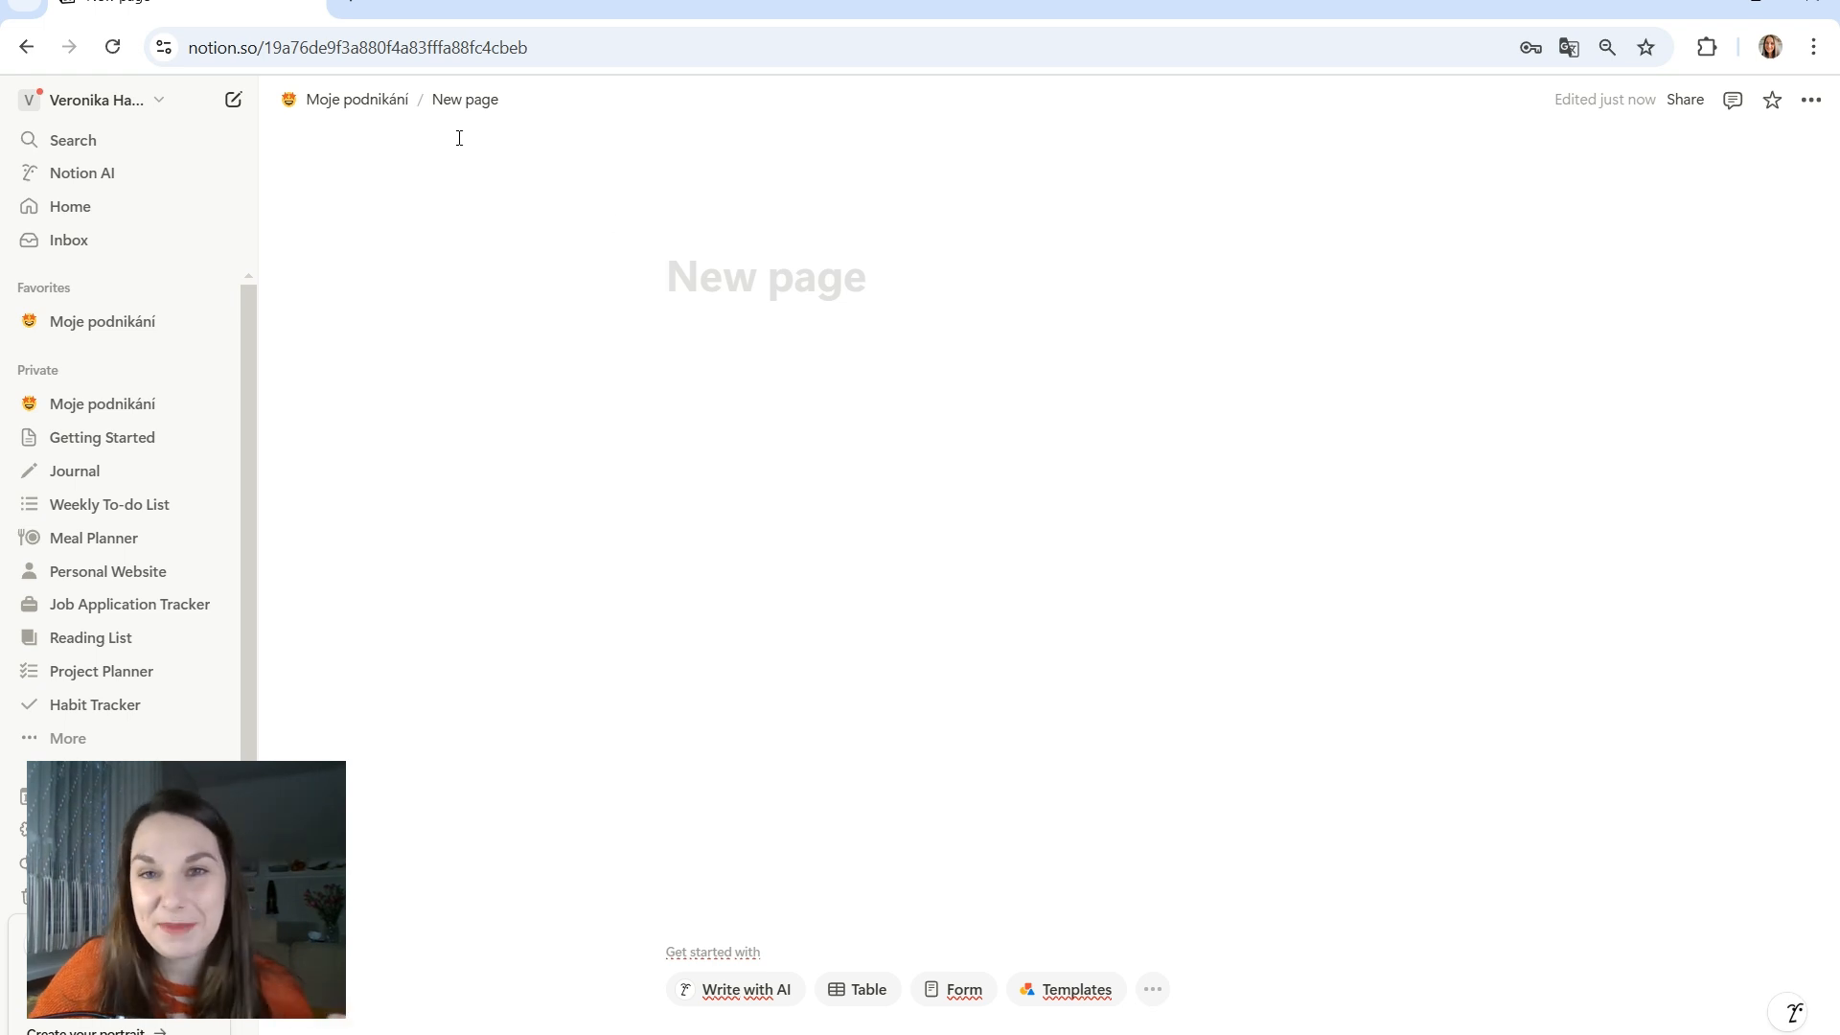
left_click(705, 295)
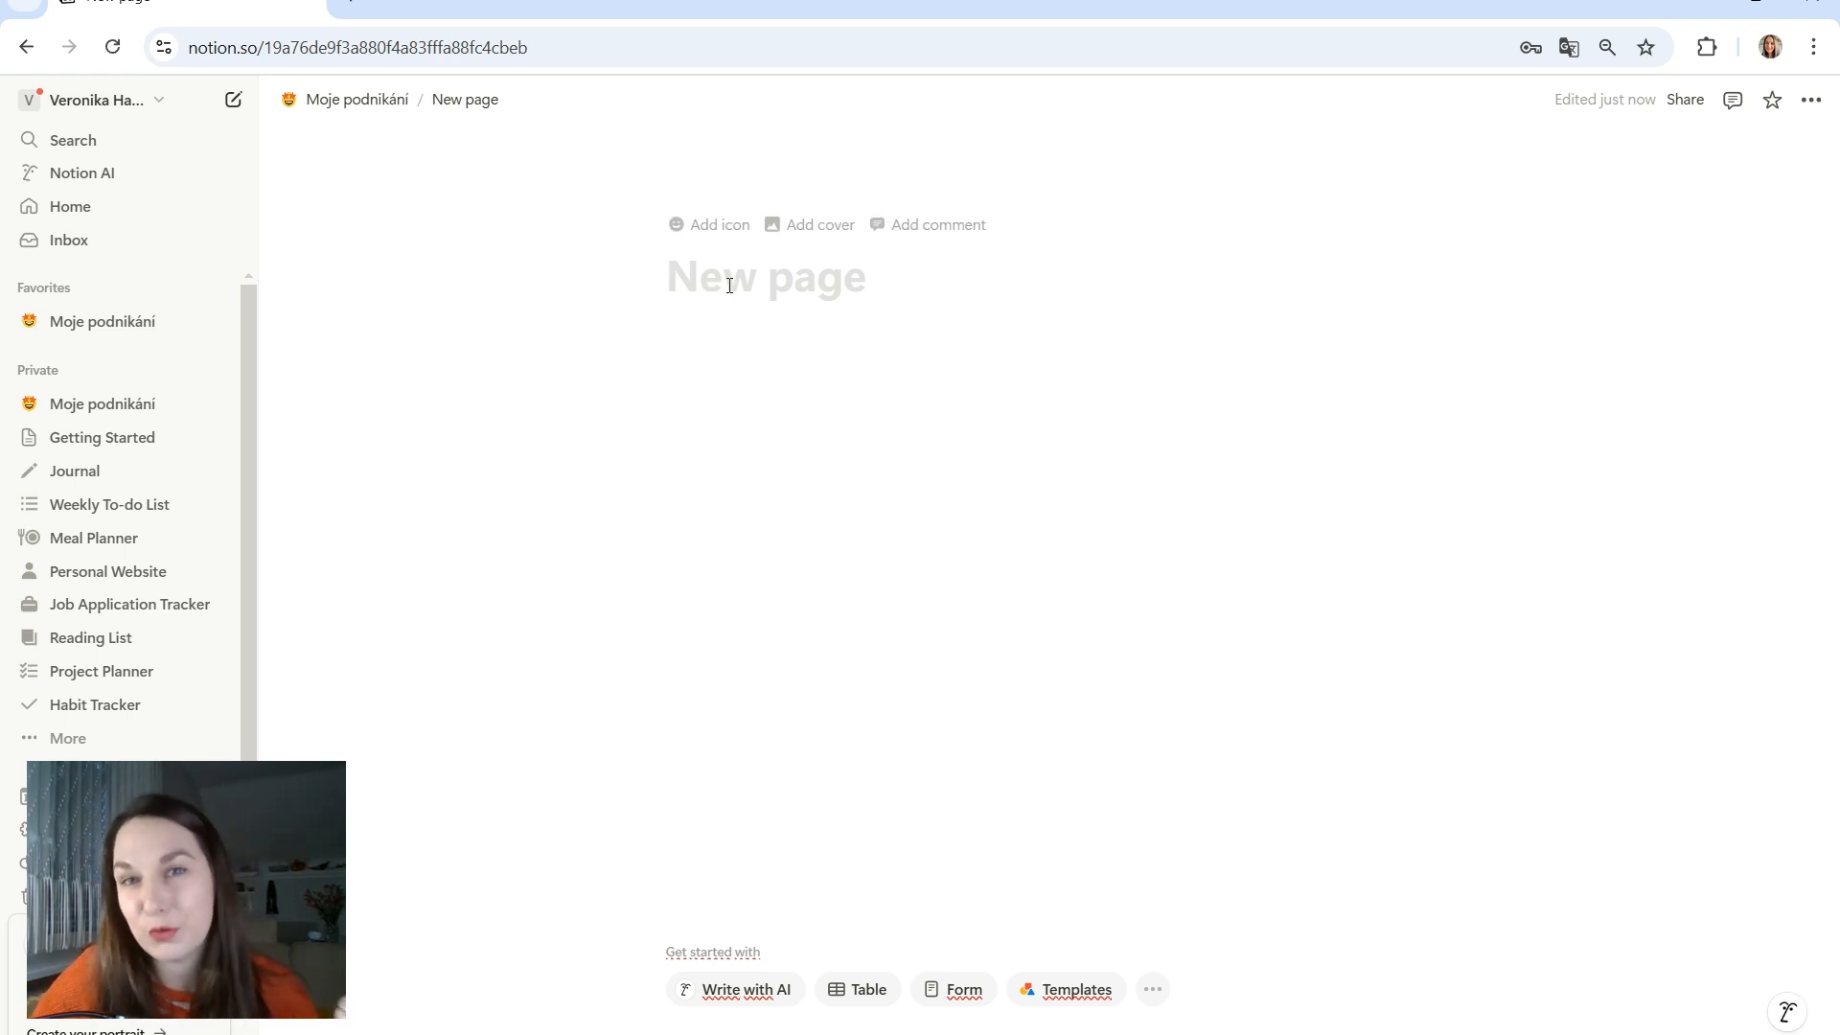
left_click(30, 405)
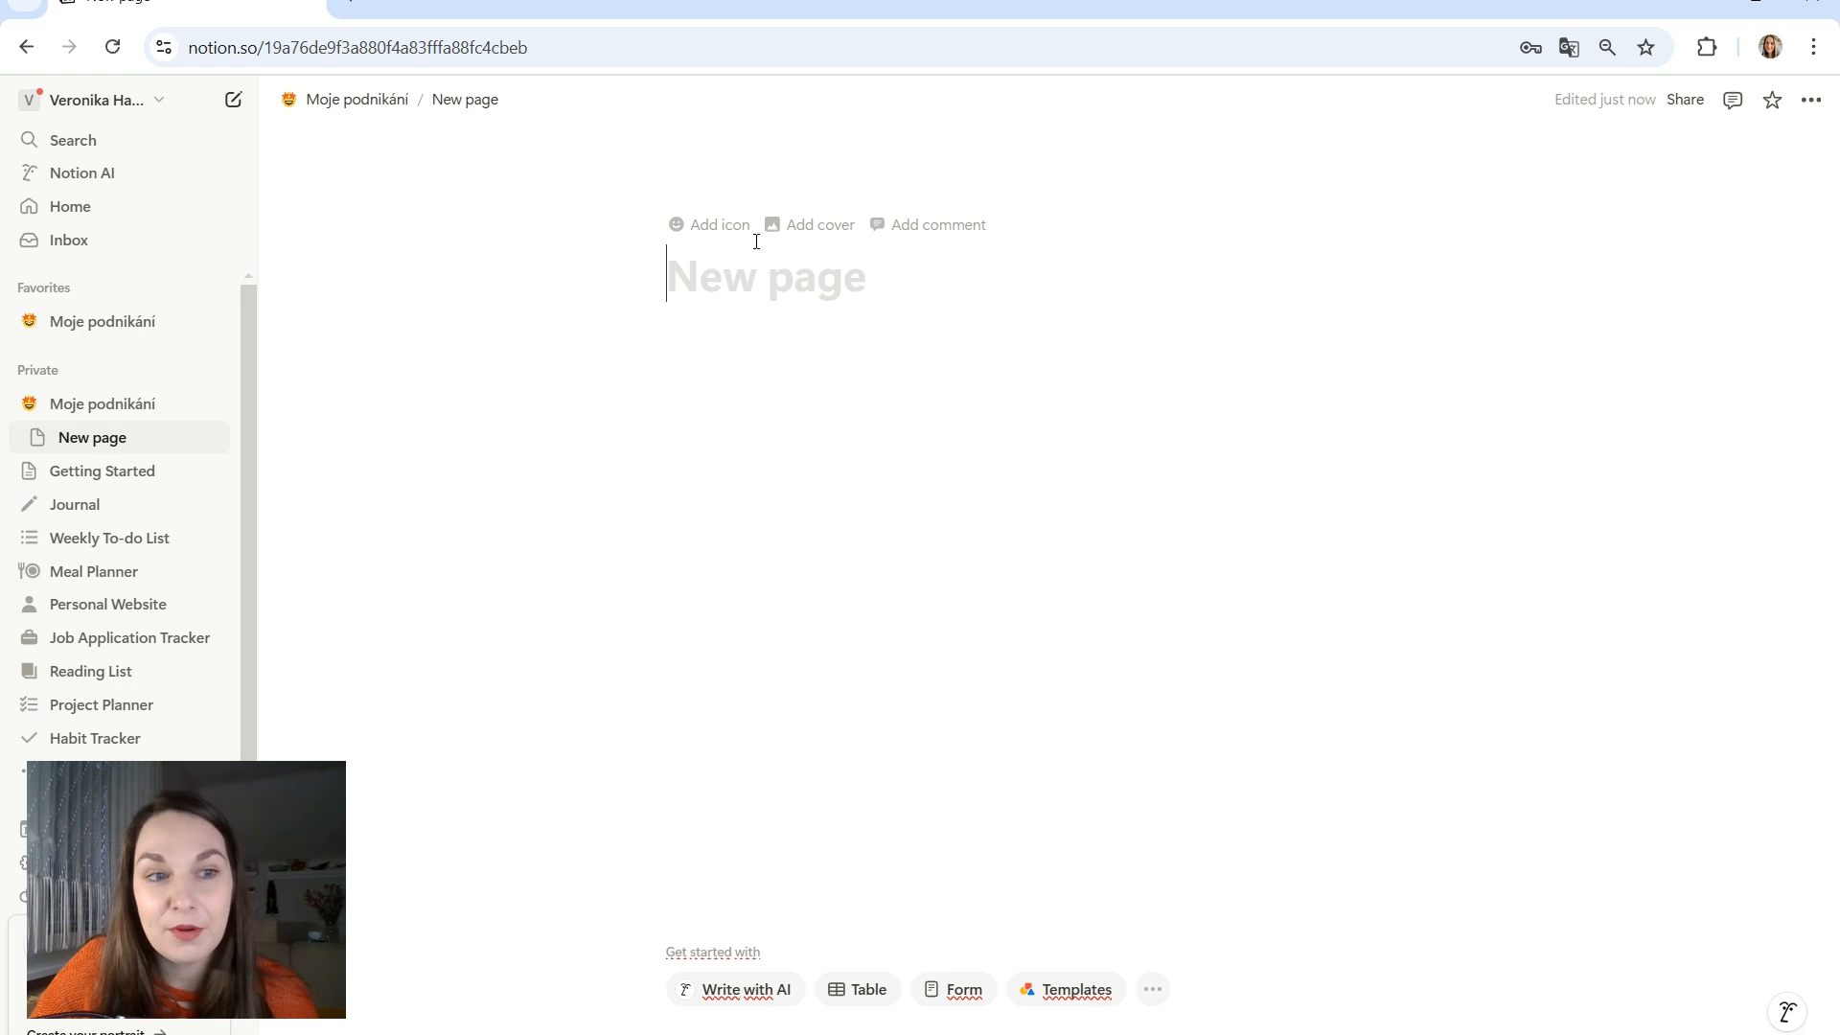
type("Marketing")
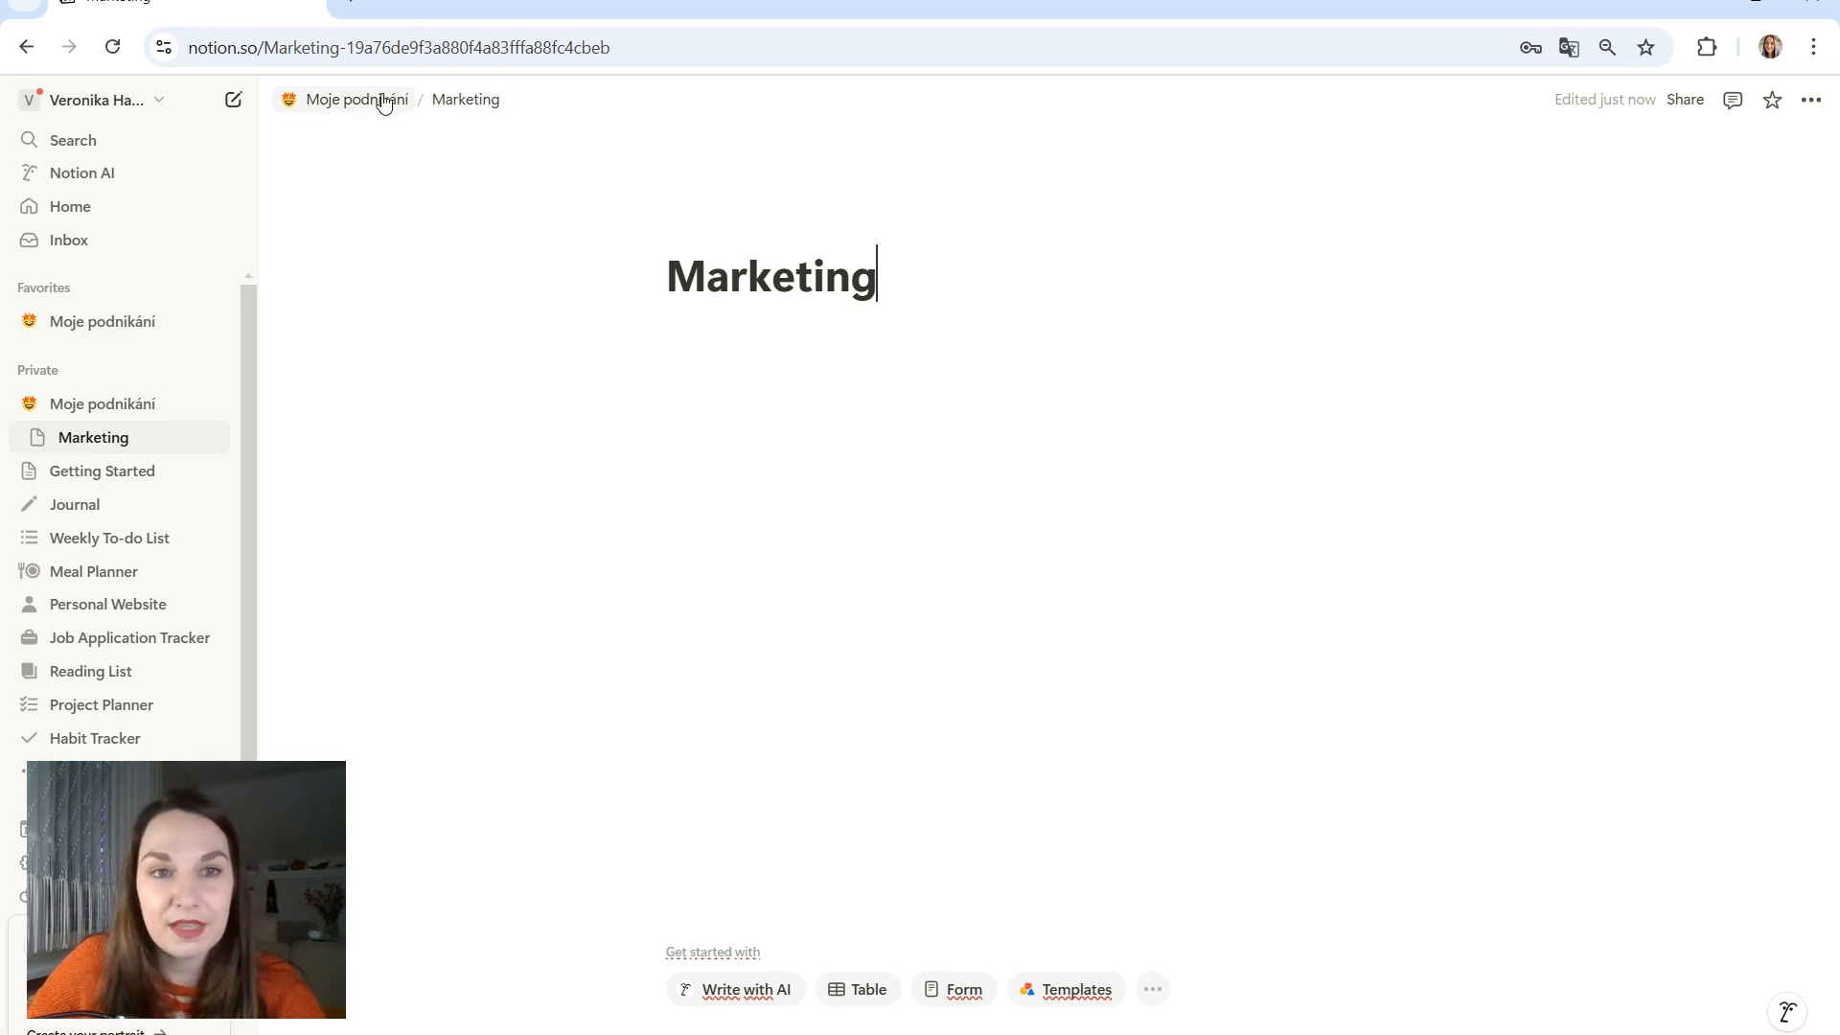
Return to the Moje podnikání page and insert a second subpage below Marketing, titled "Účetnictví"
left_click(352, 112)
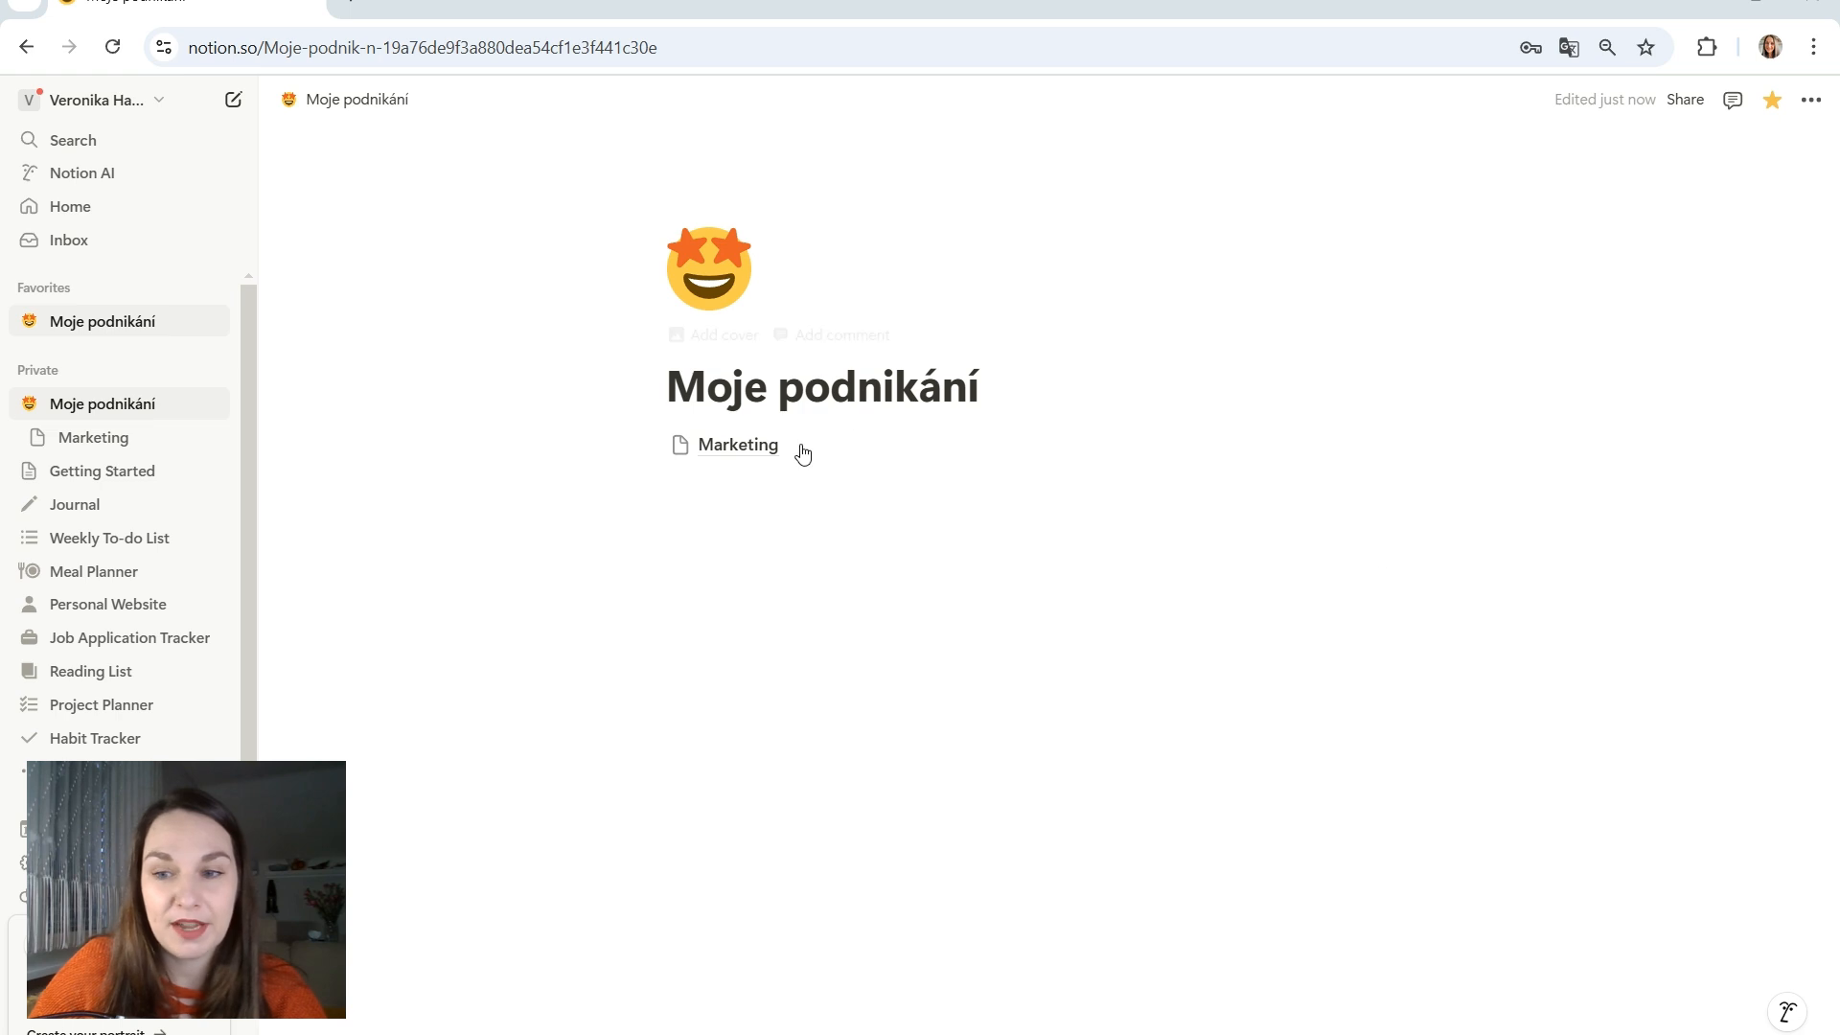
left_click(710, 504)
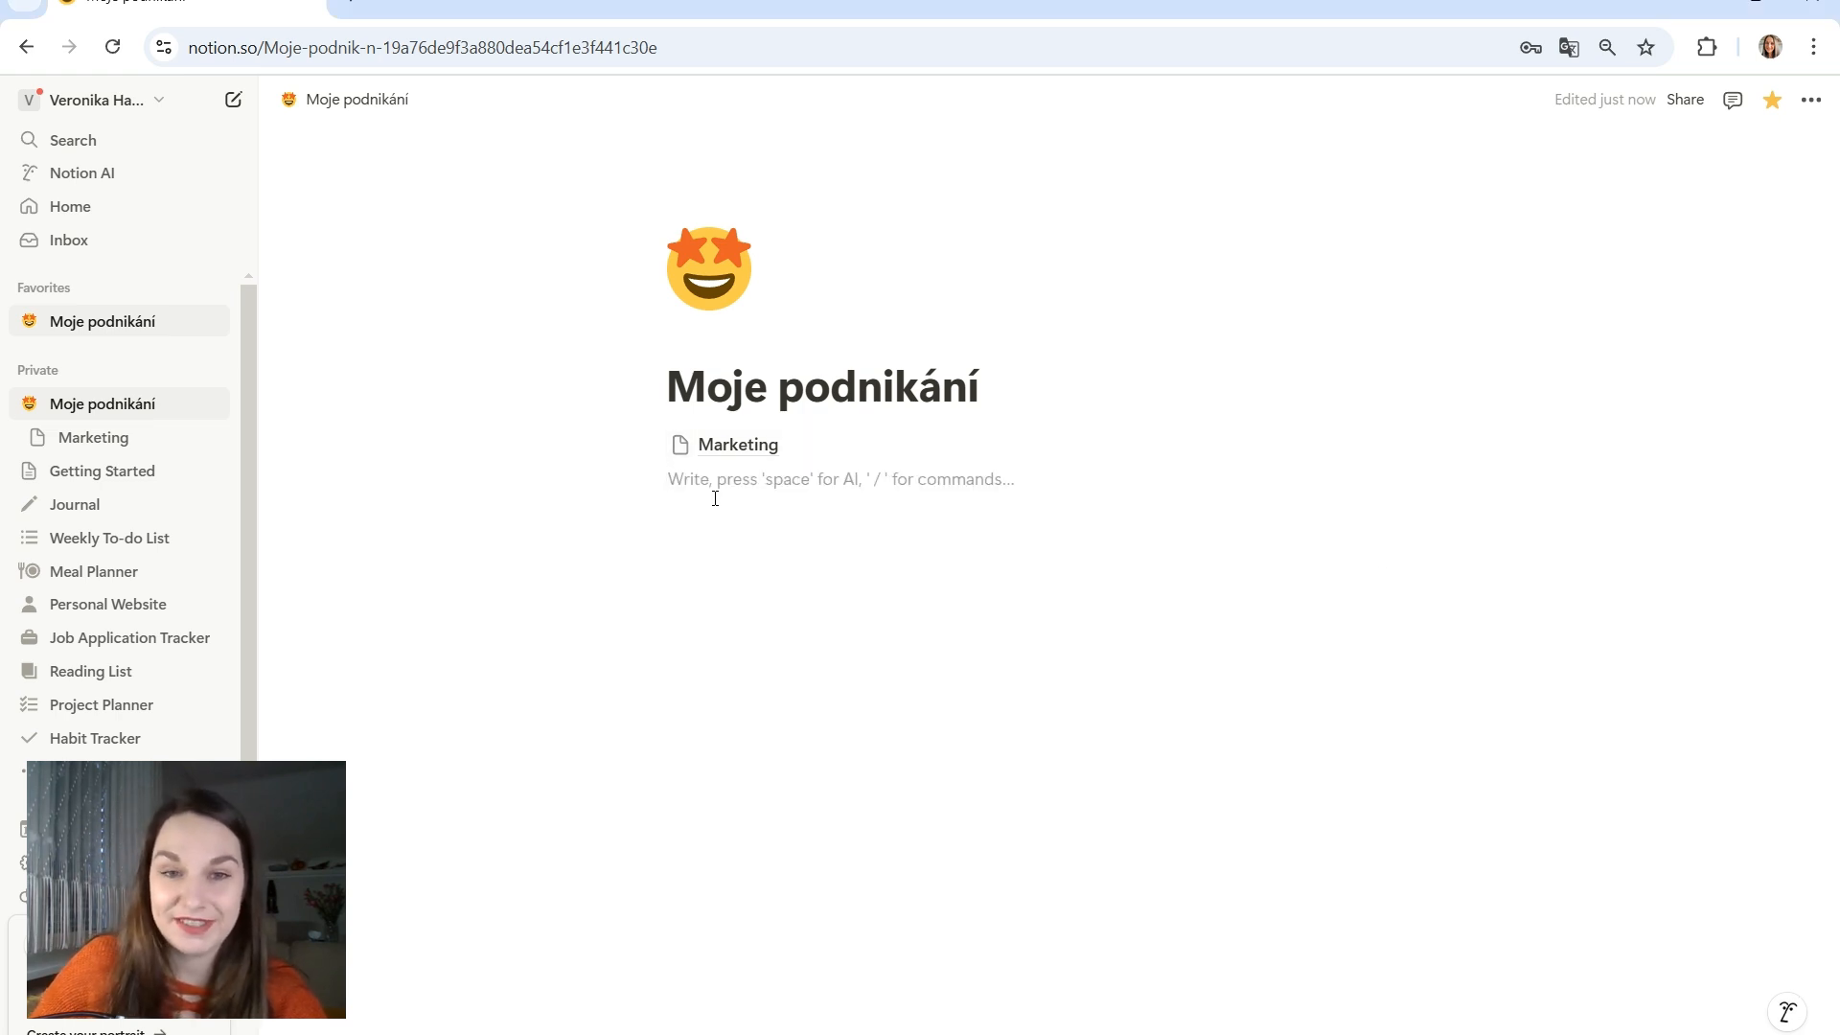
type("/pa")
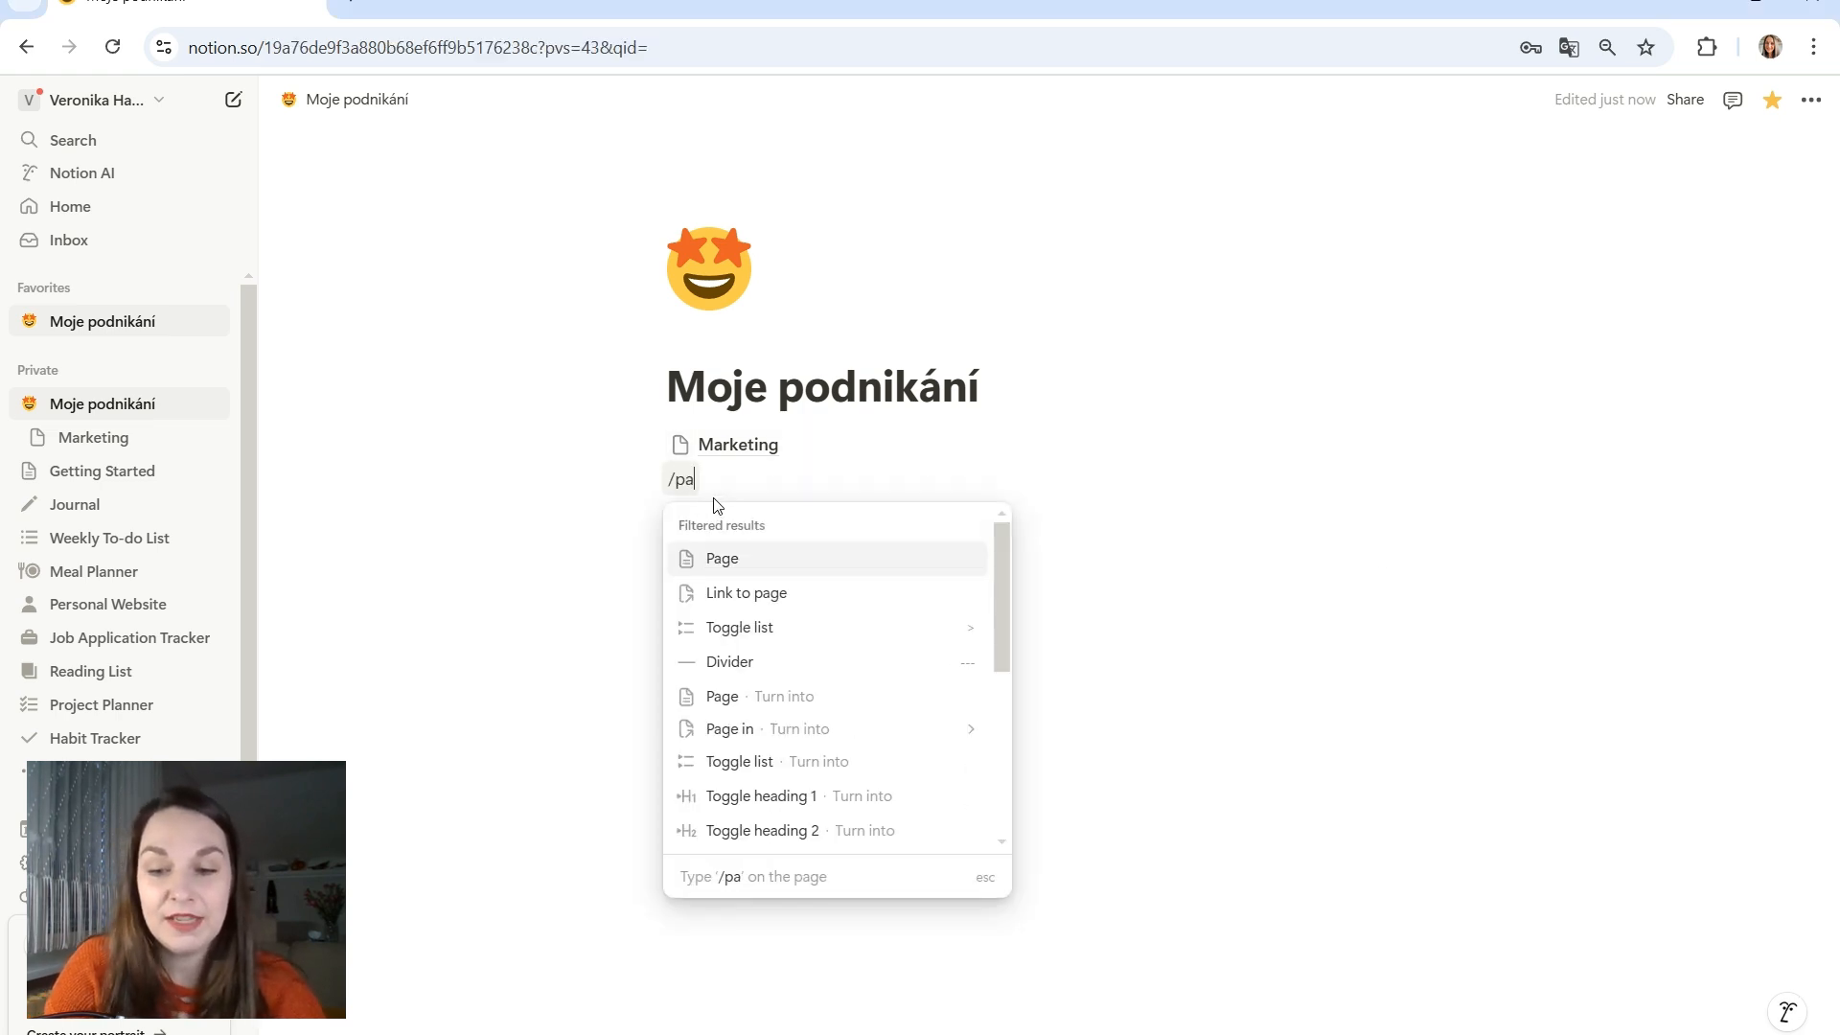
key("Return")
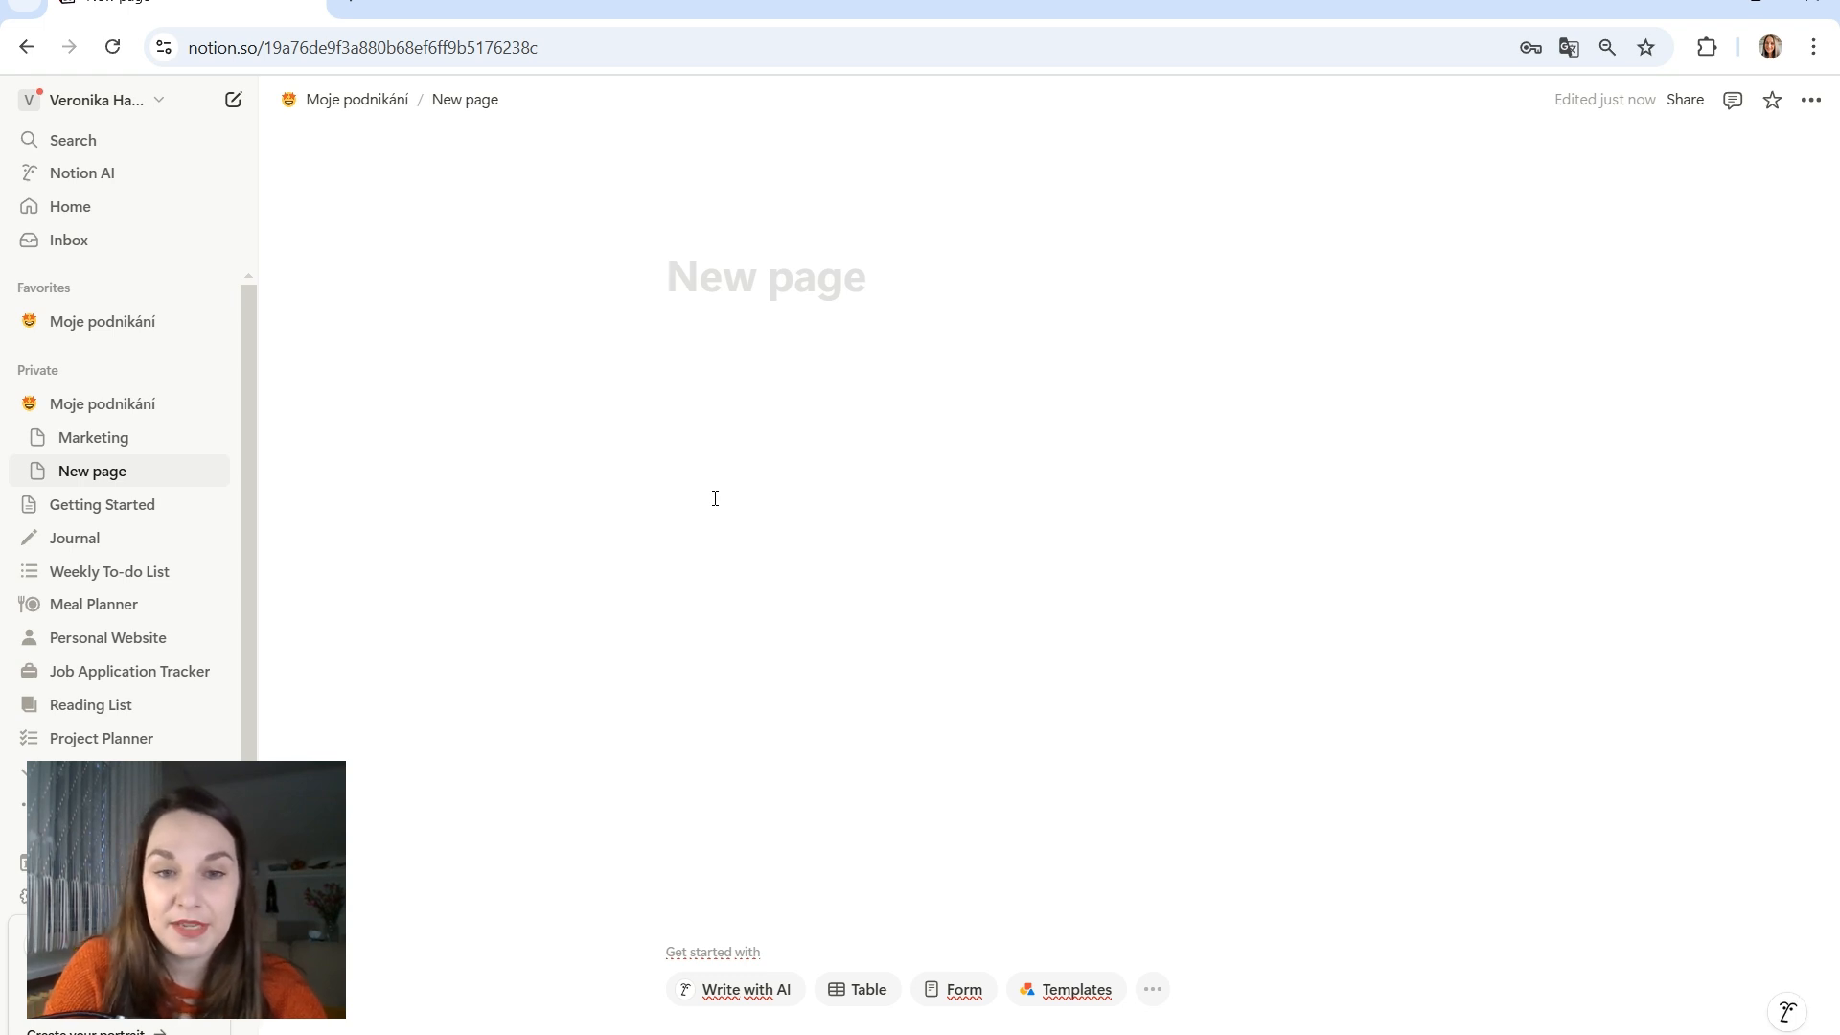
type("F")
key("BackSpace")
type("Účetnictví")
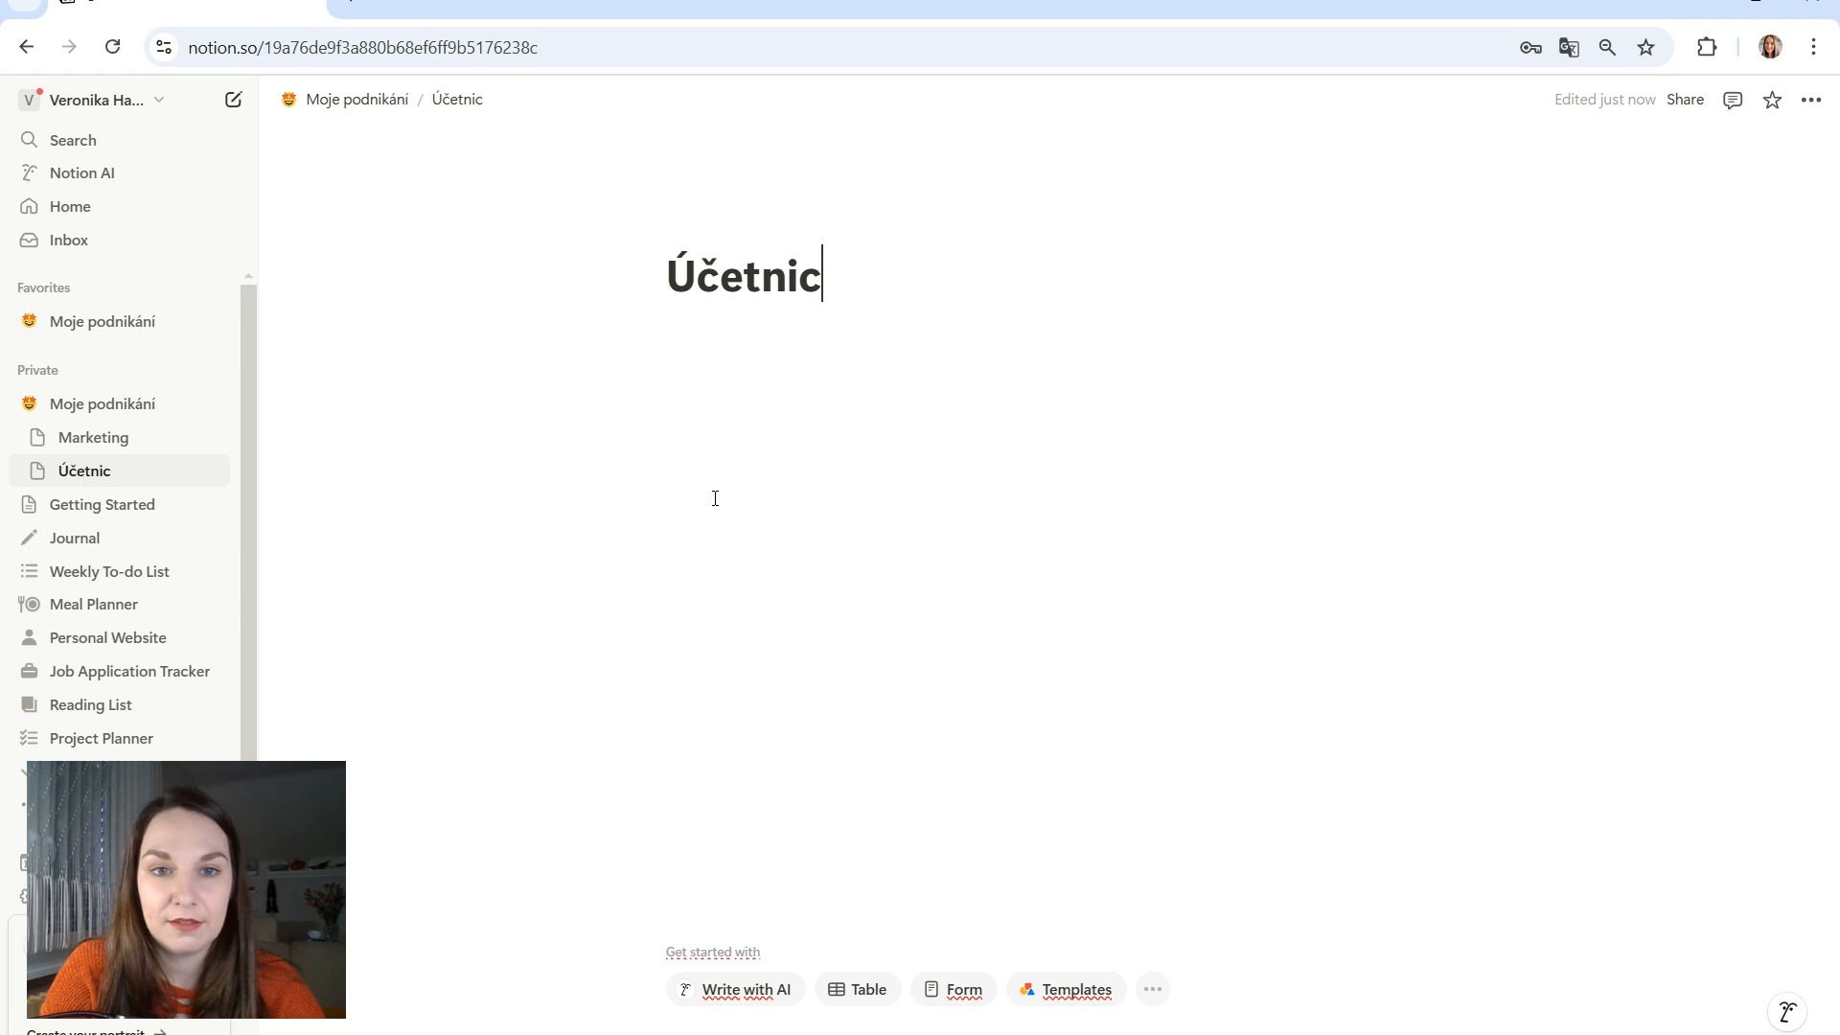
key("Return")
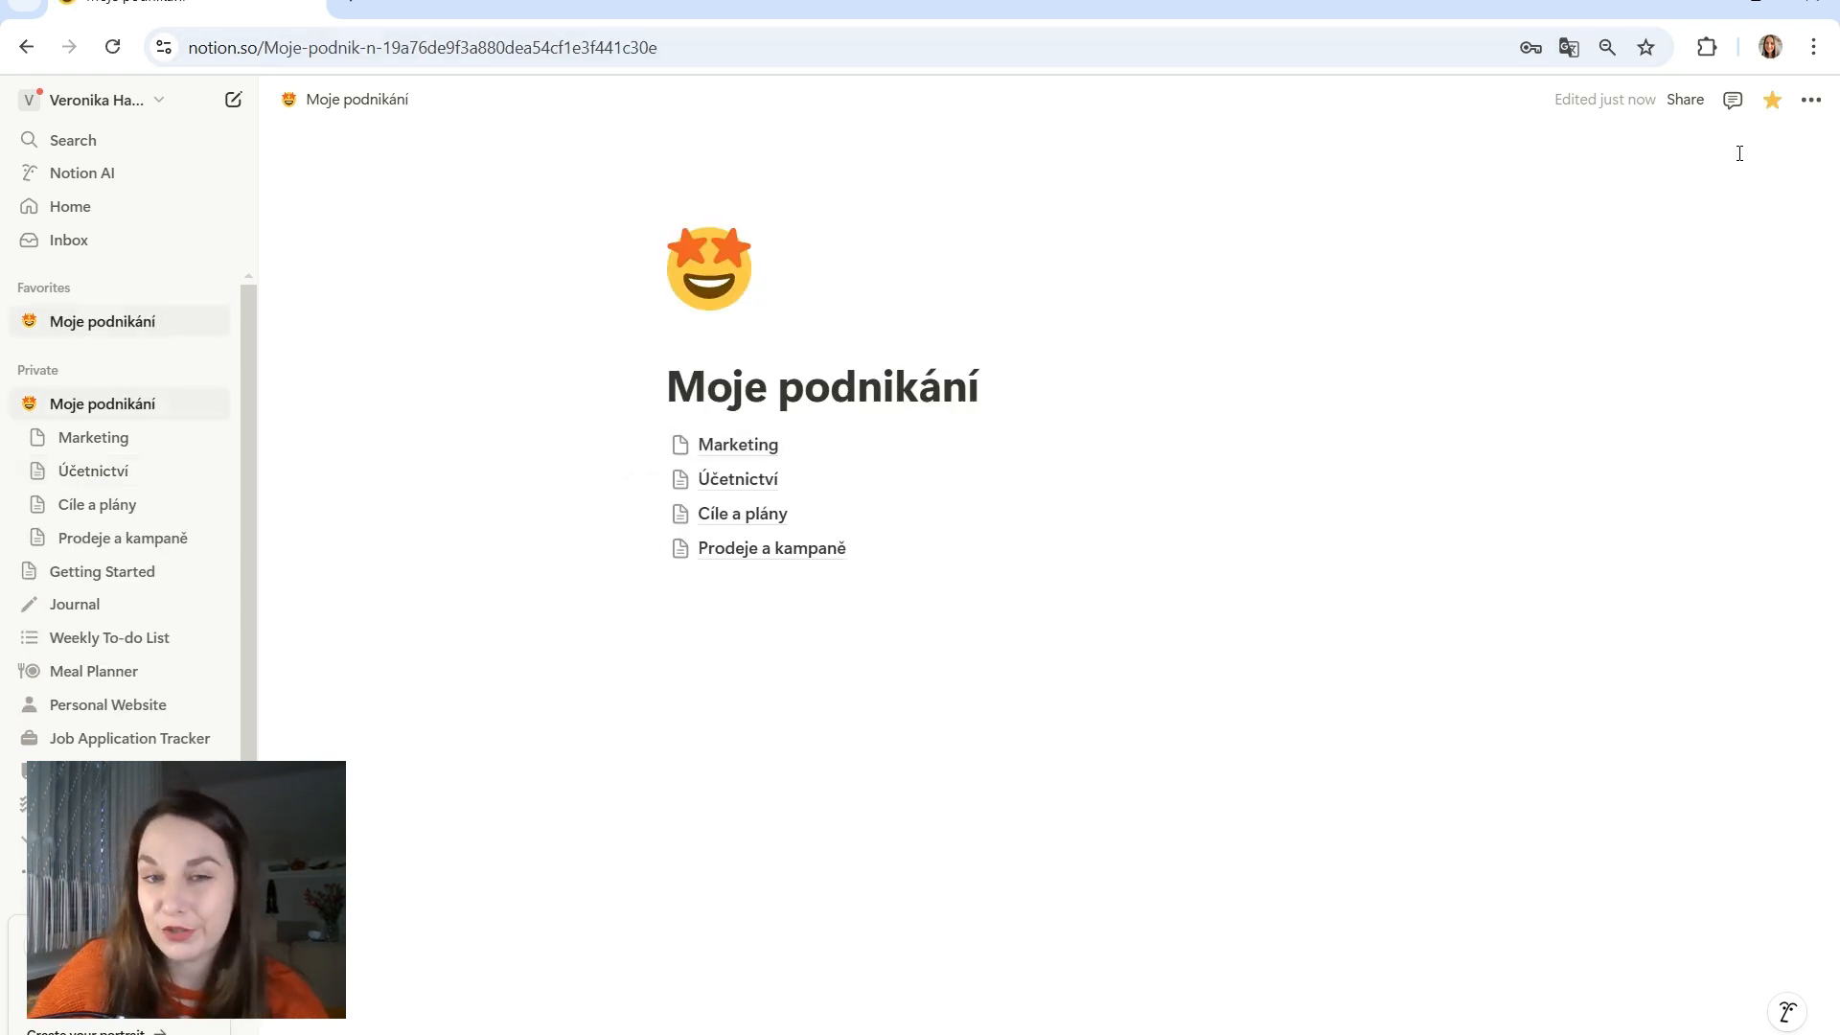
Turn on Full width for the Moje podnikání page and close the page options
left_click(1808, 102)
left_click(1771, 311)
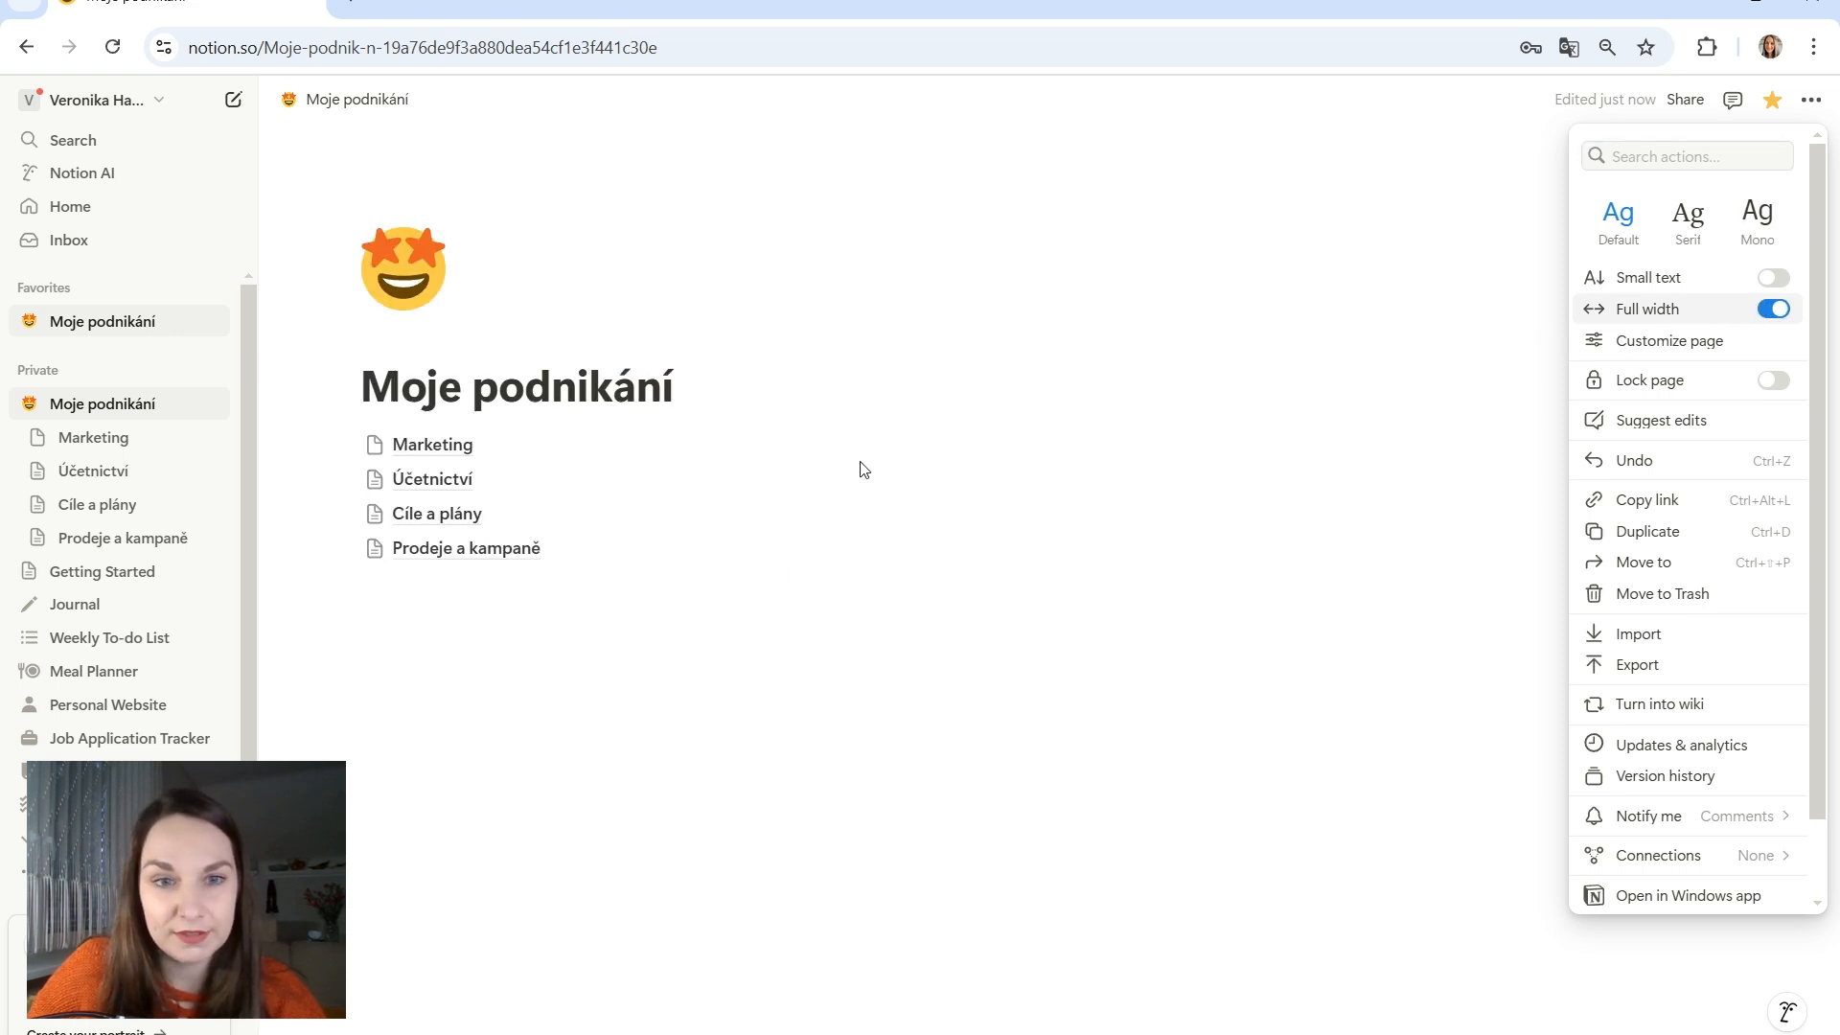
left_click(32, 410)
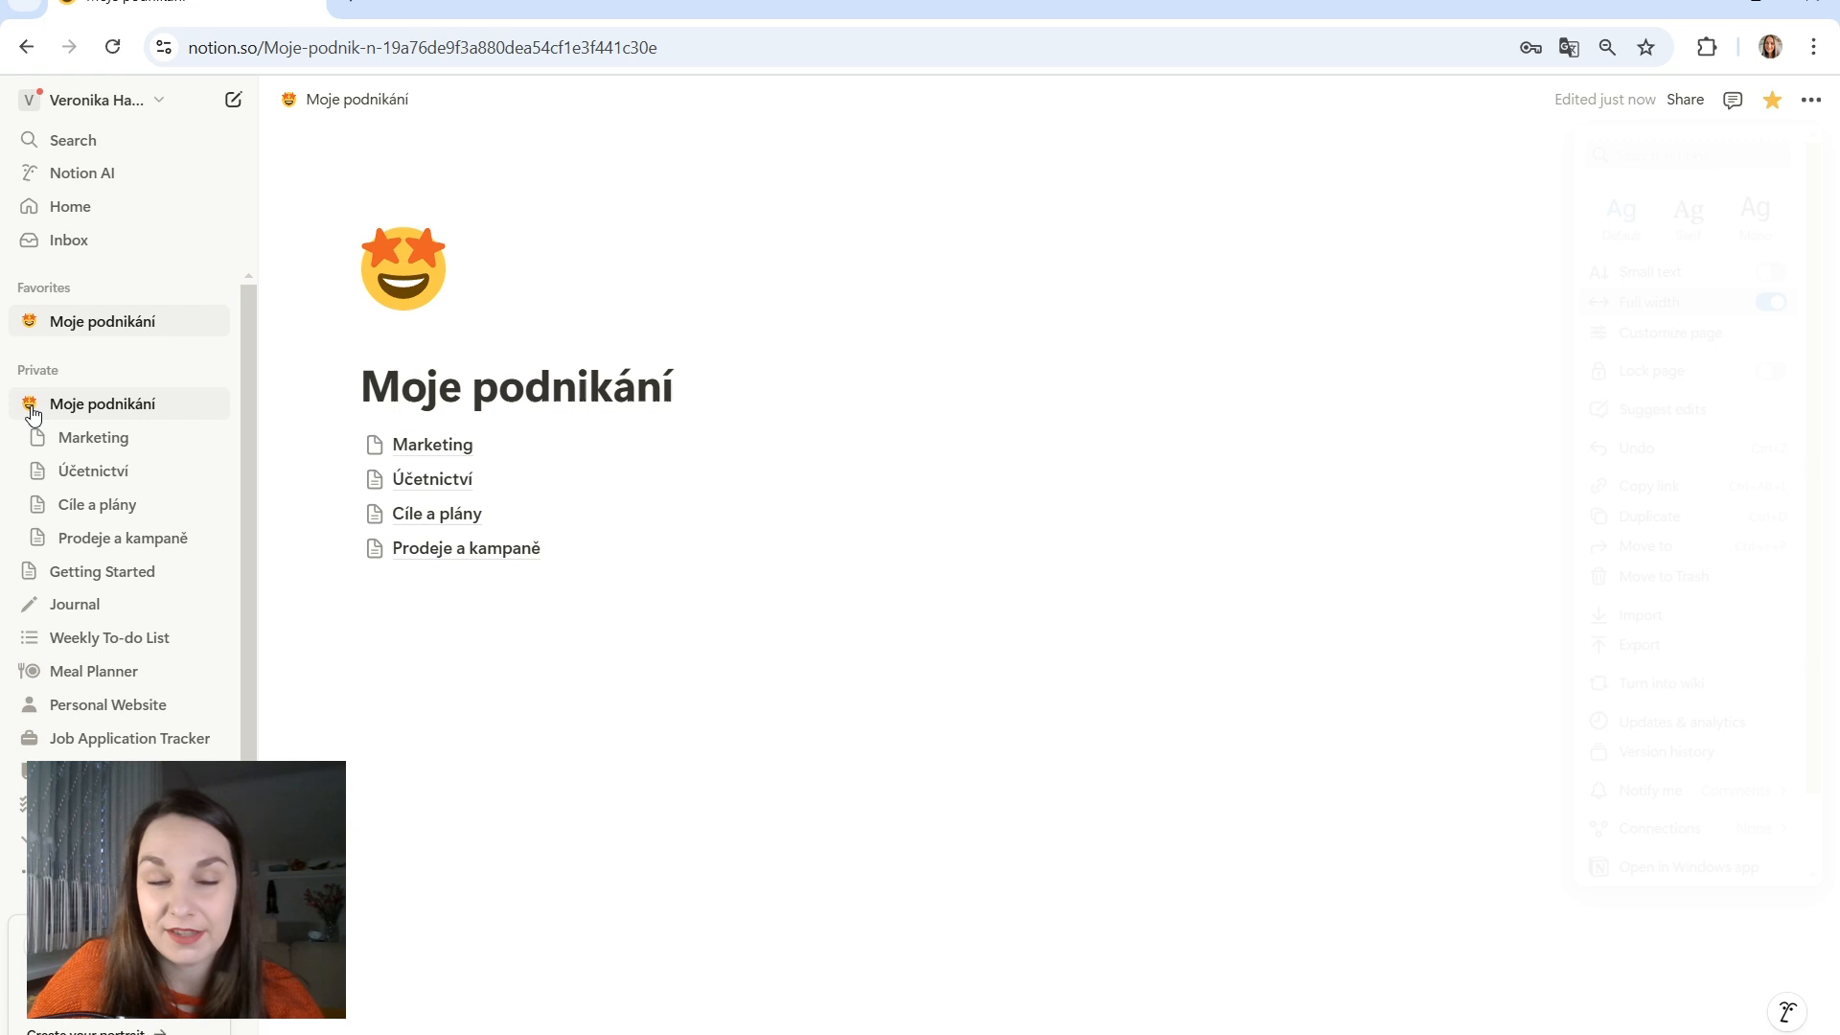
Collapse the subpages of Moje podnikání in the private page tree
left_click(32, 407)
left_click(32, 407)
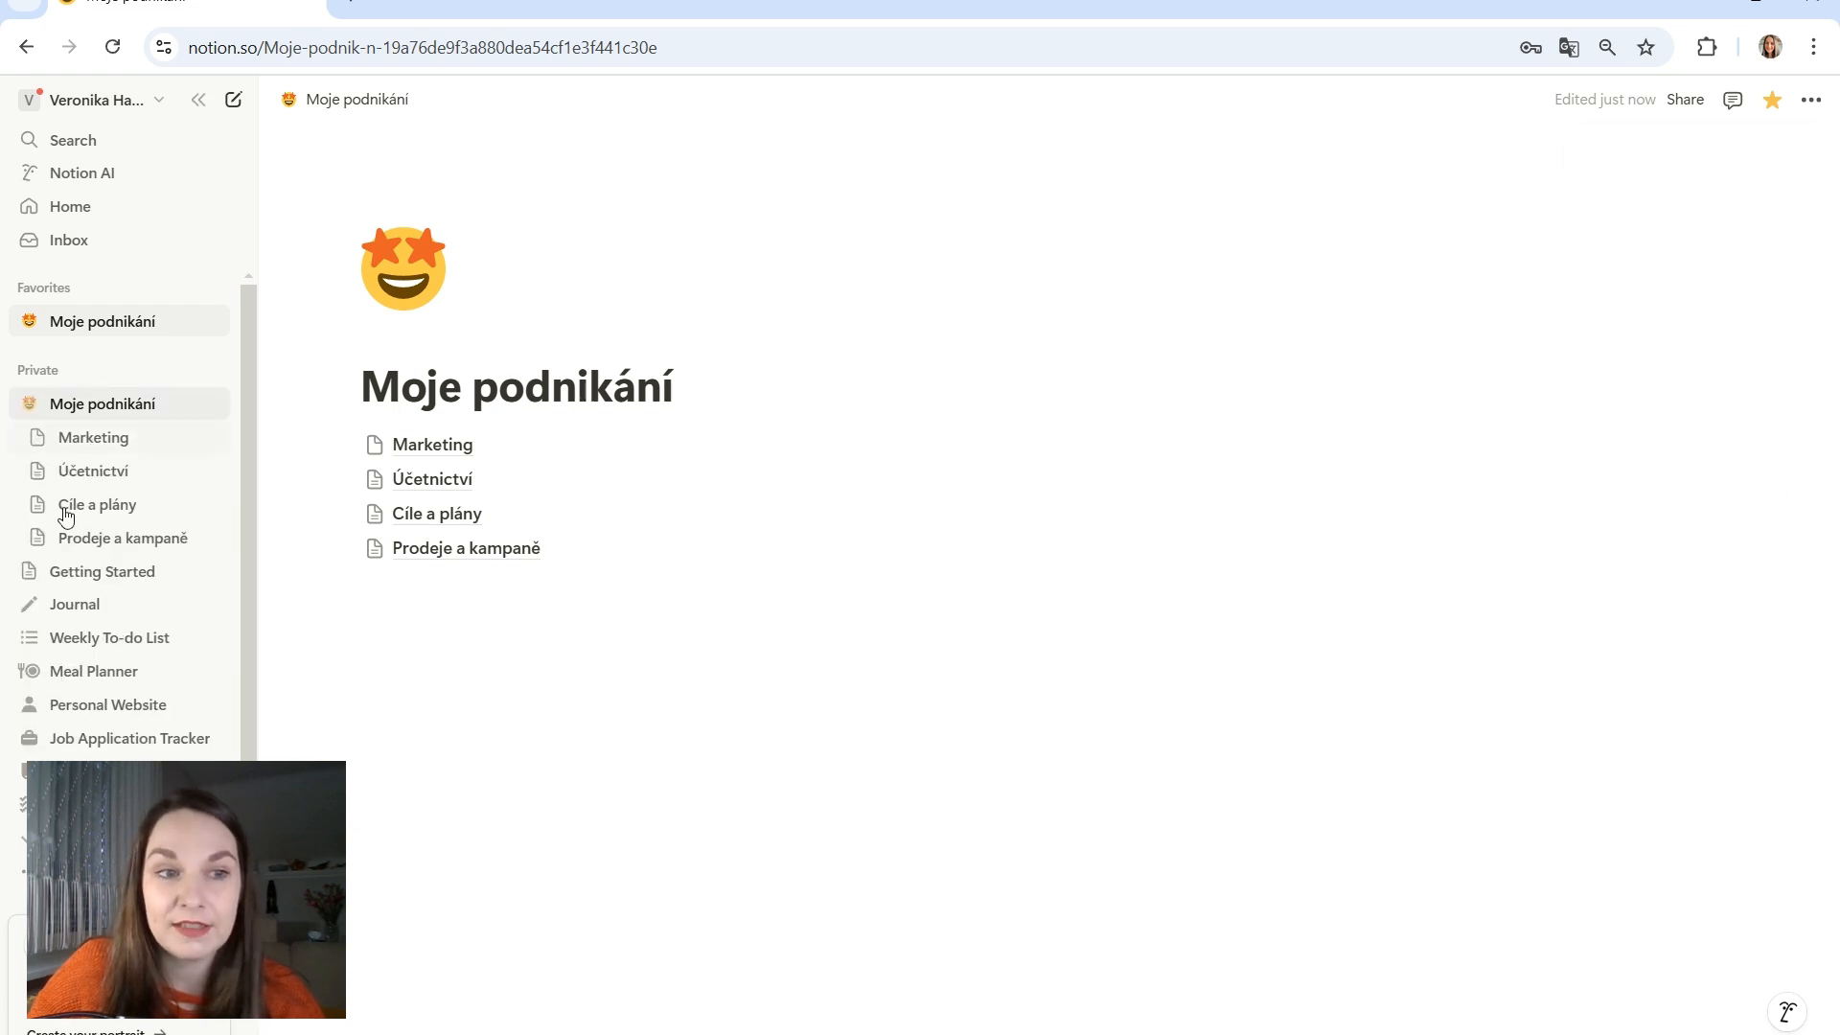
left_click(32, 411)
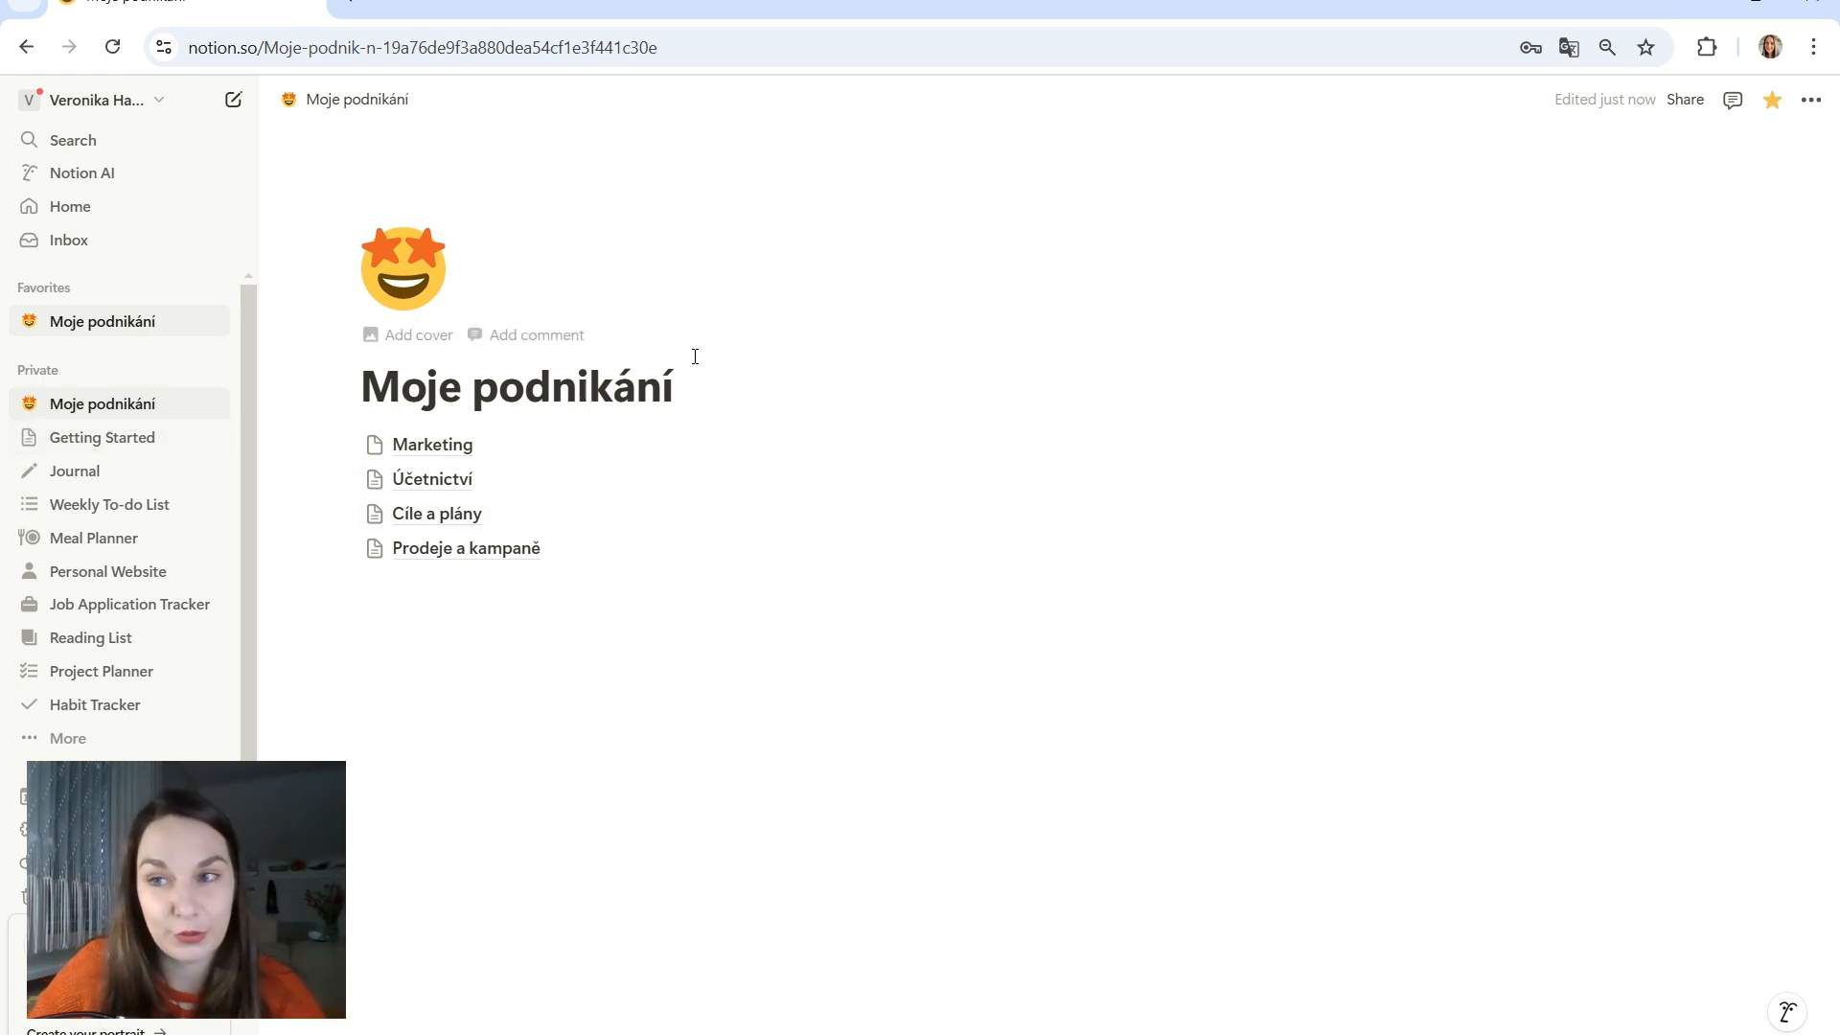
Open the Marketing subpage and add a Heading 2 reading "Obsahový plánovač" as its first block
left_click(862, 602)
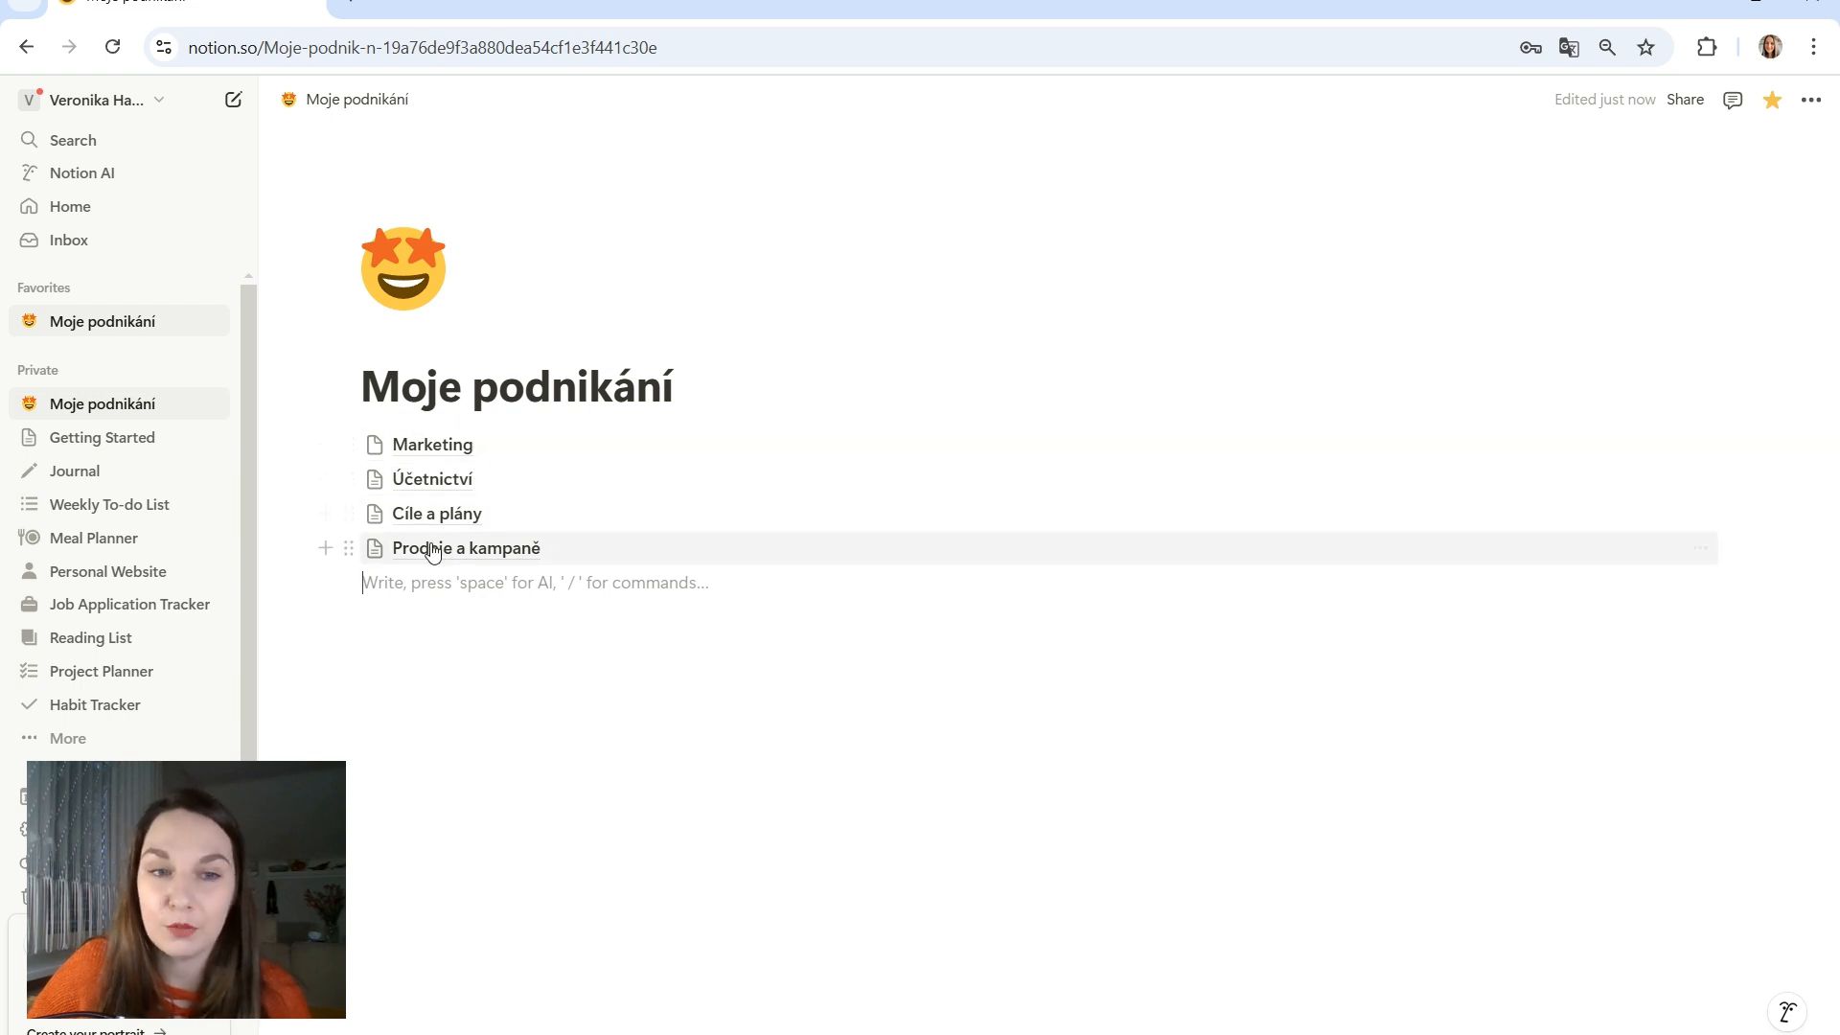
mouse_move(436, 559)
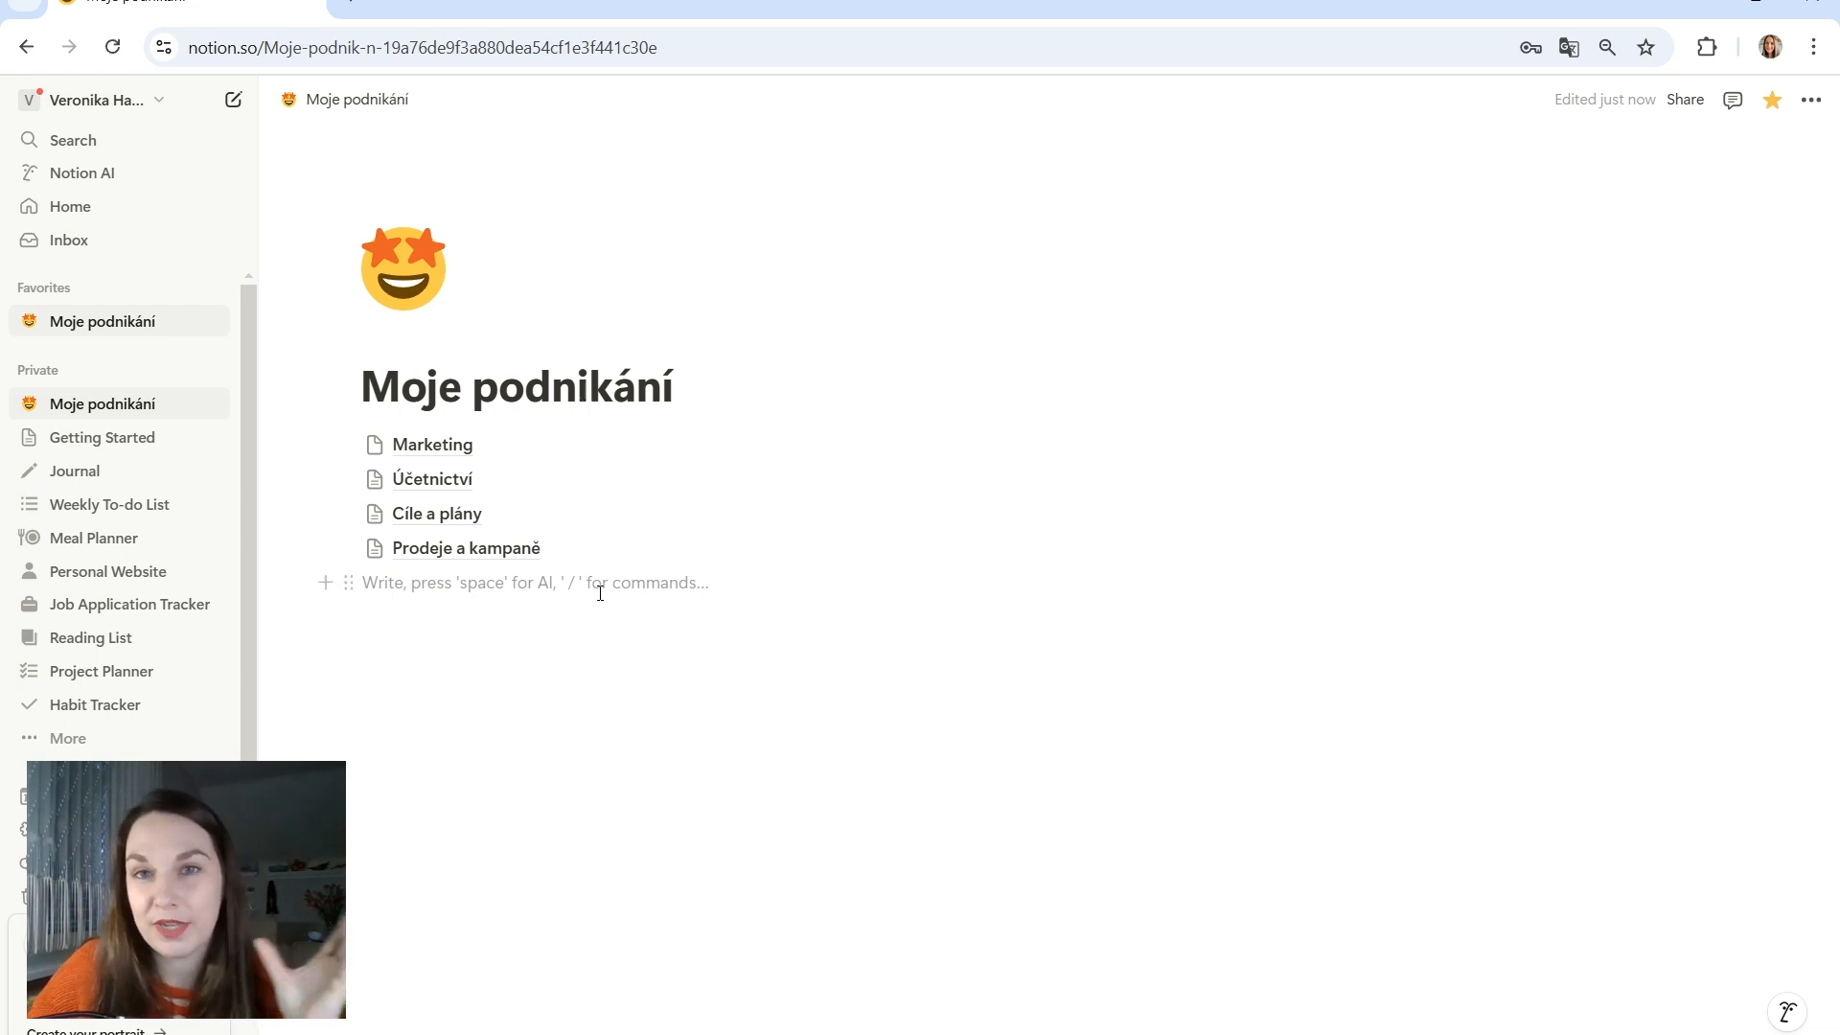
mouse_move(410, 448)
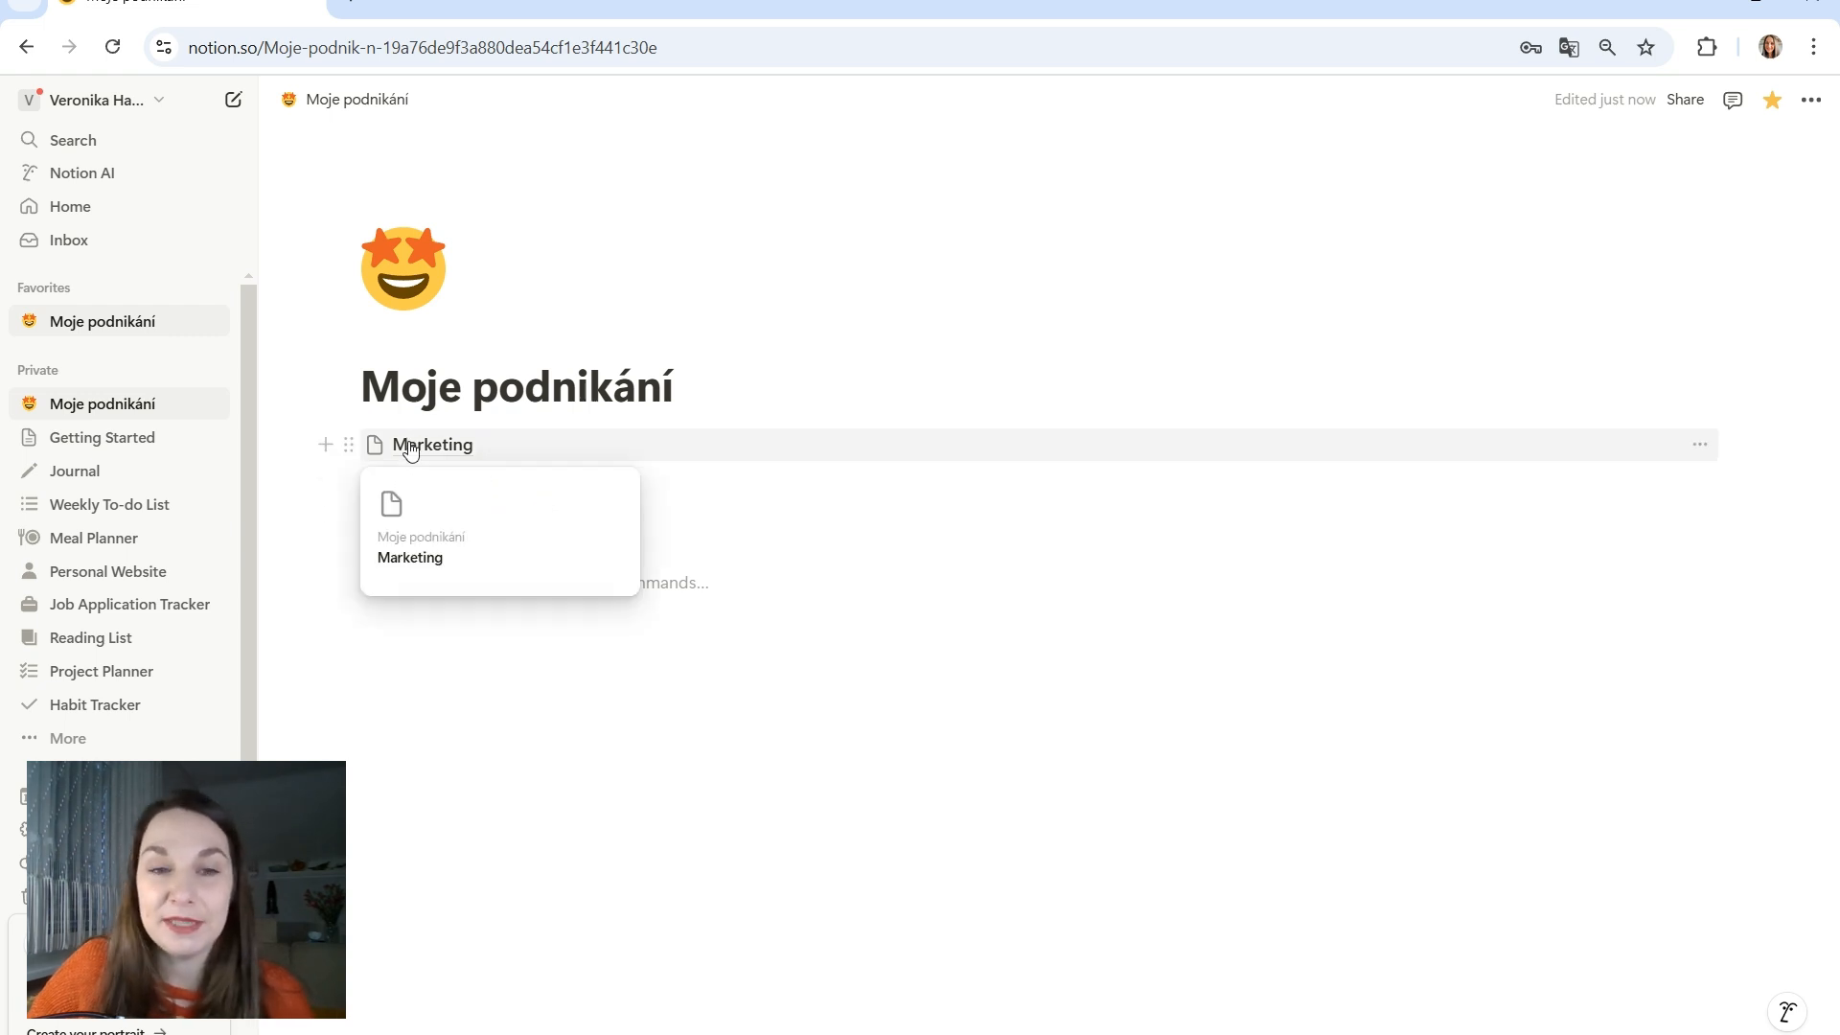
left_click(424, 454)
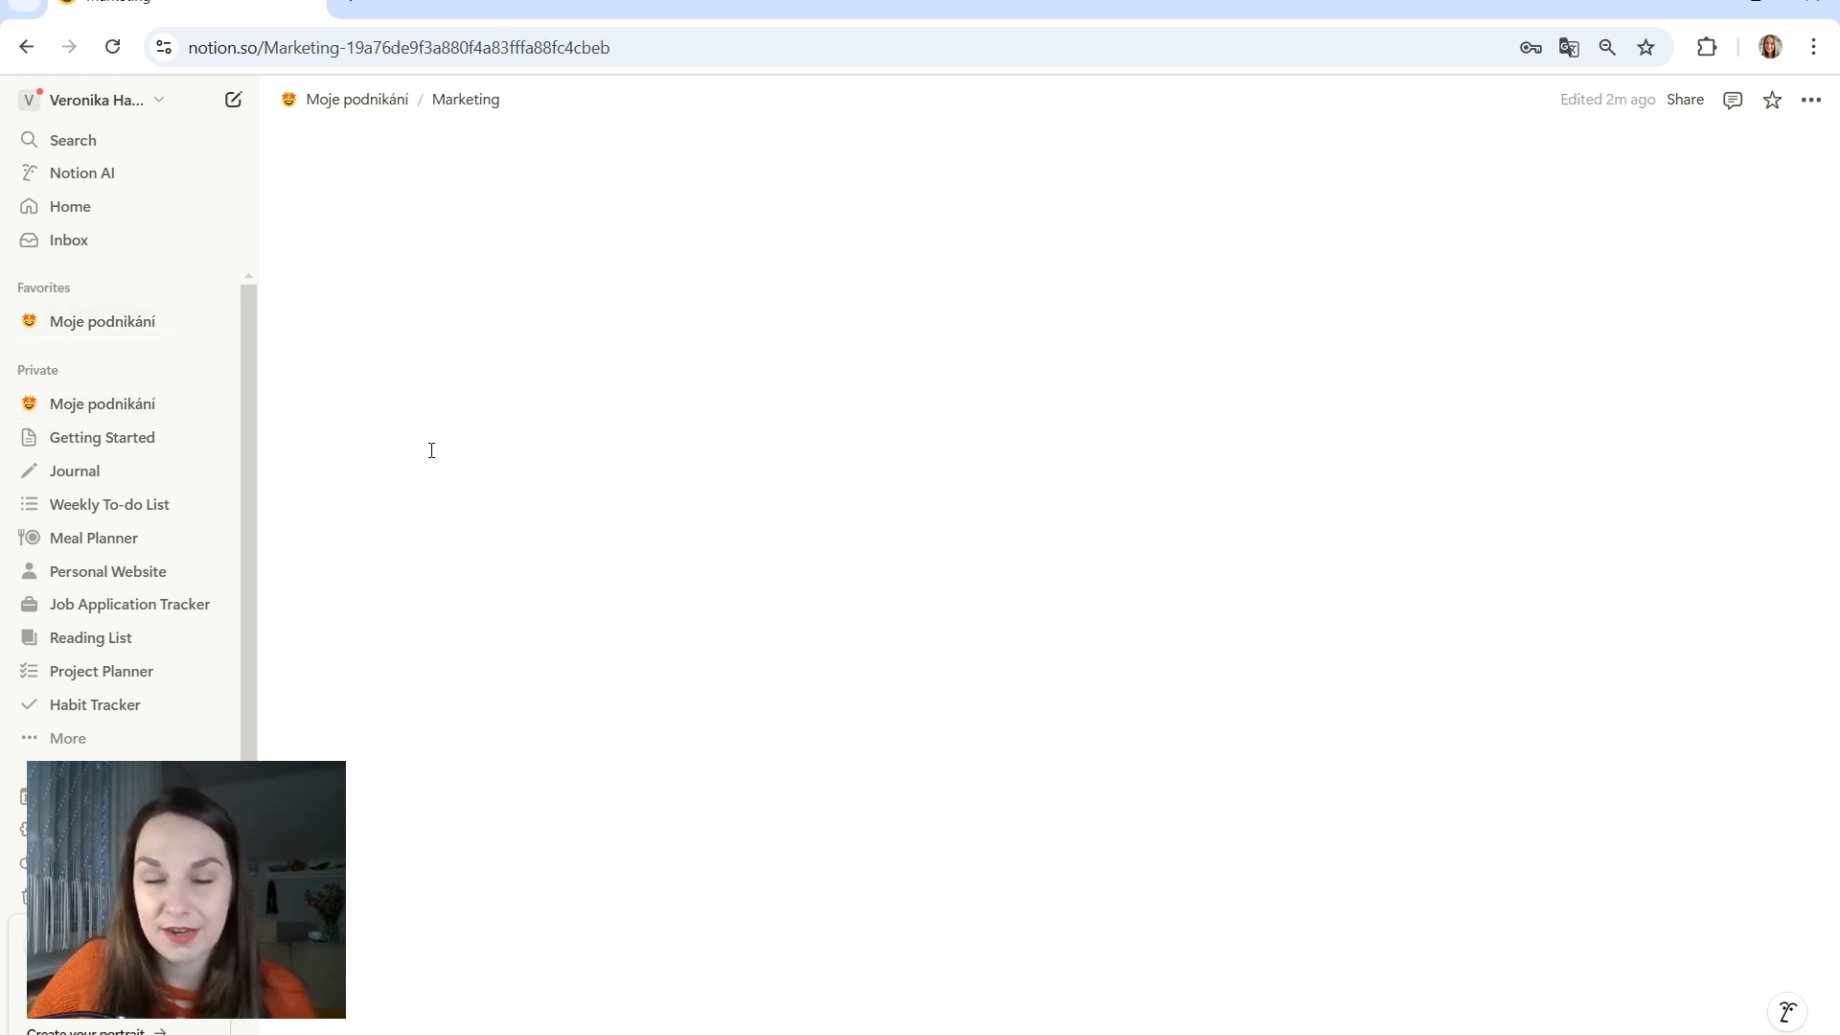
key("Return")
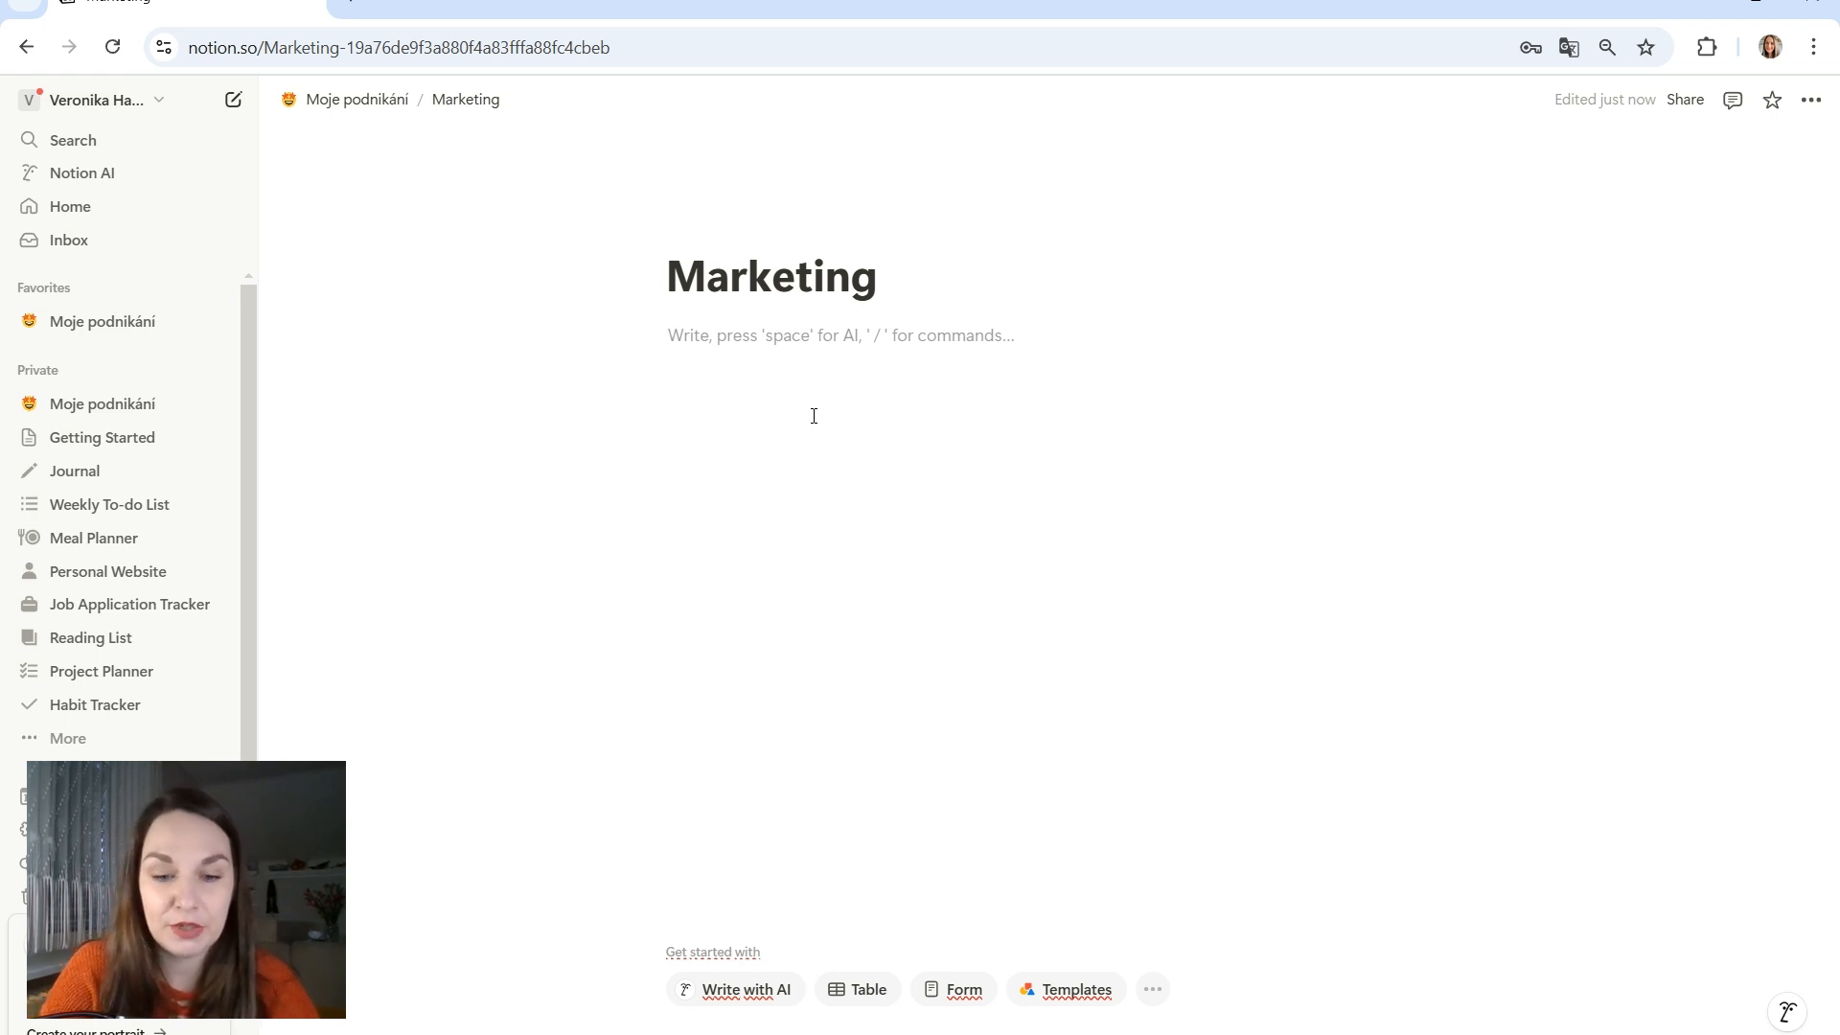
type("/h2")
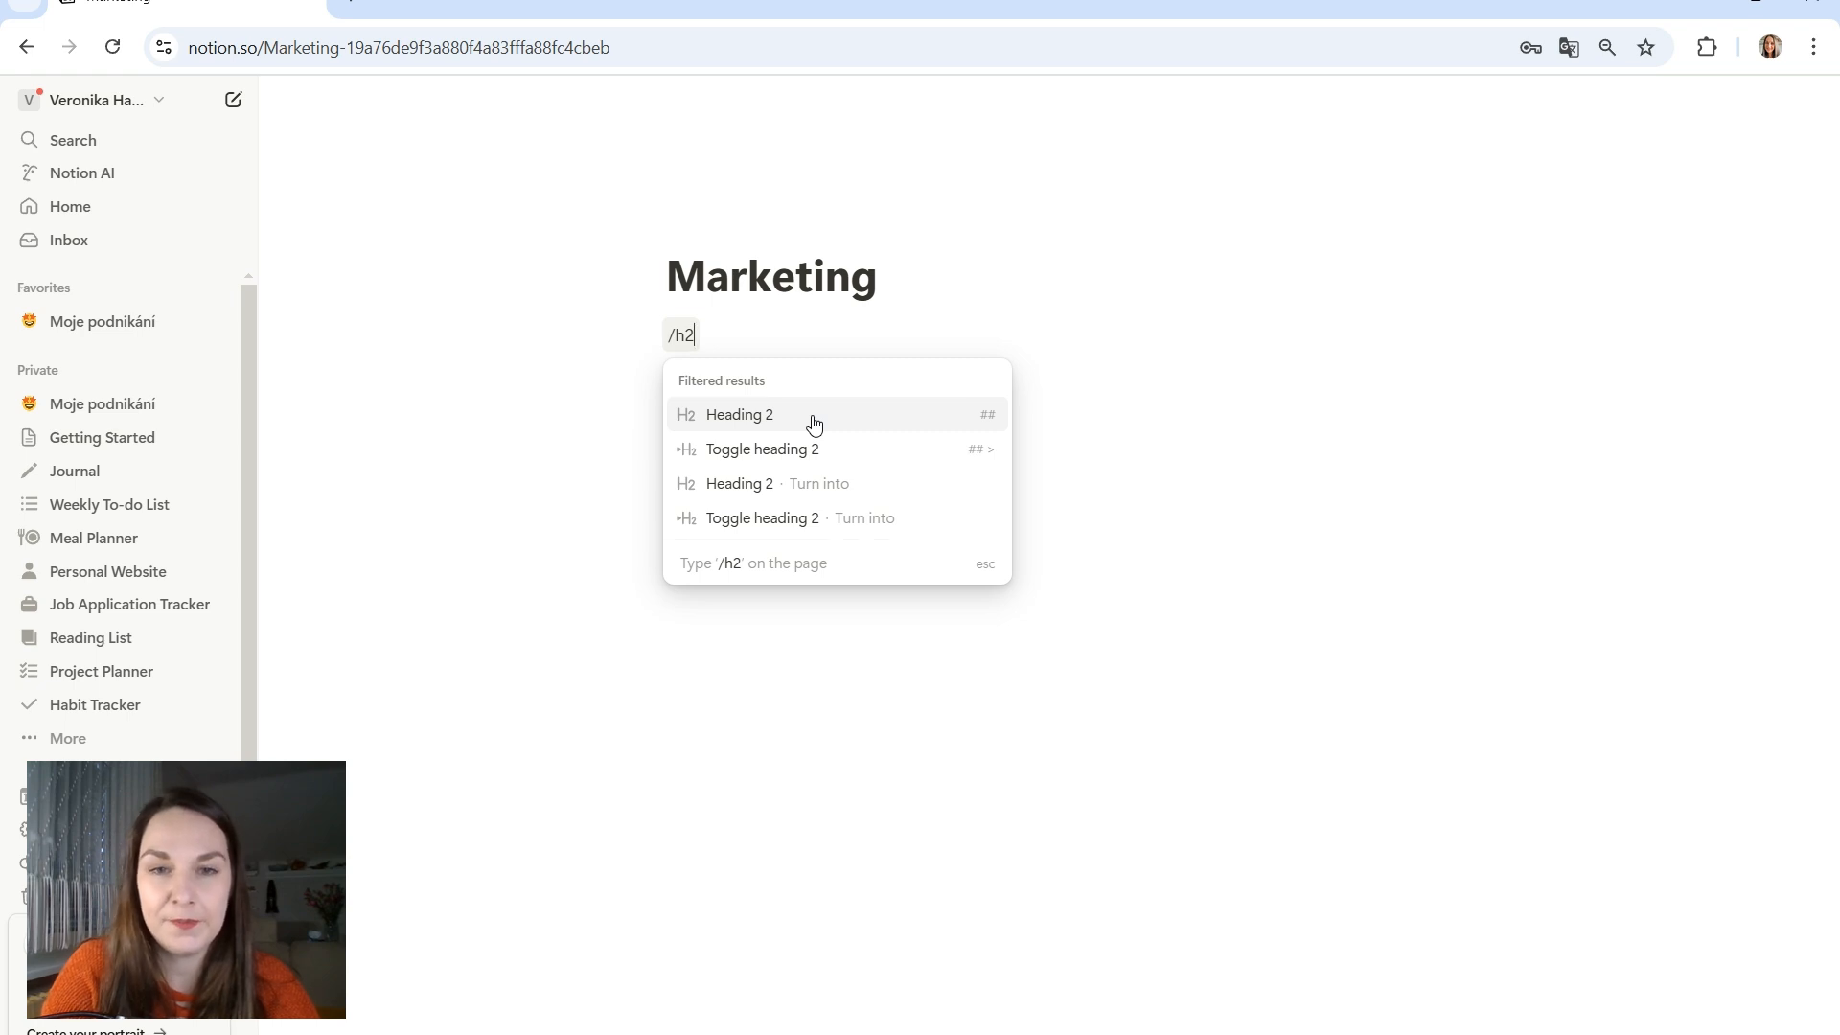
left_click(813, 423)
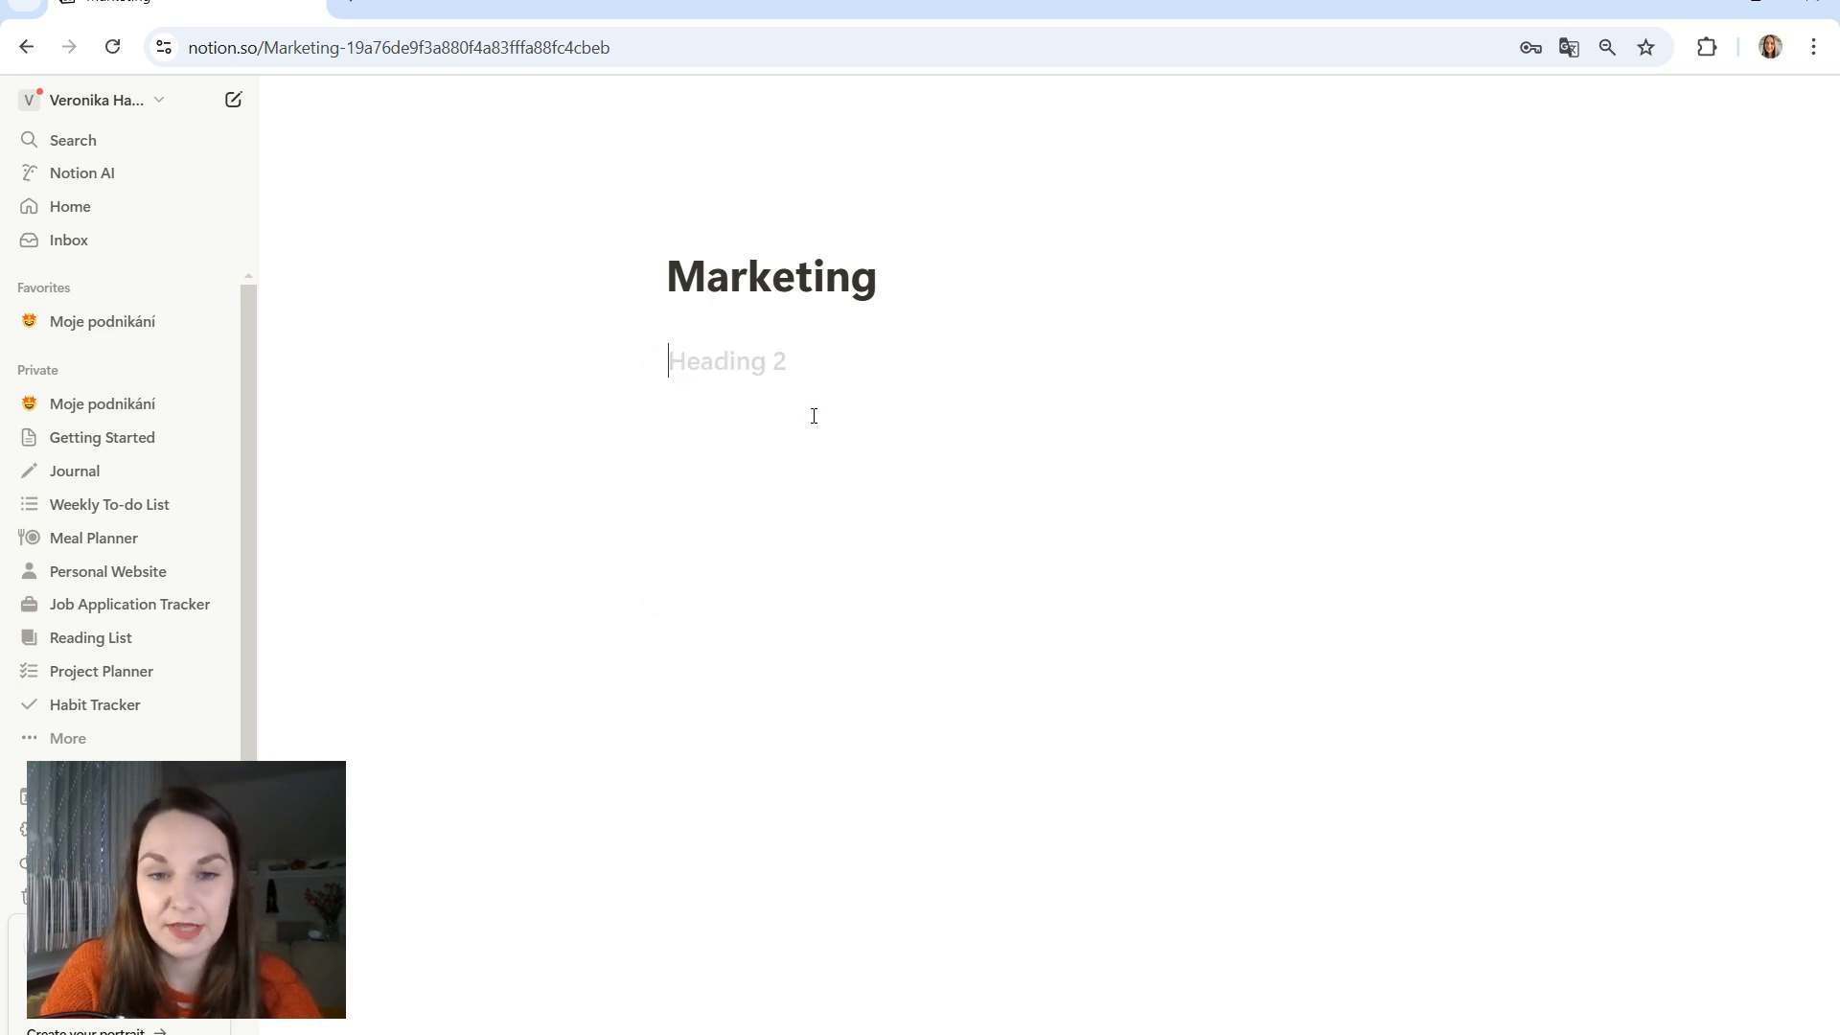
type("Obsahový pl")
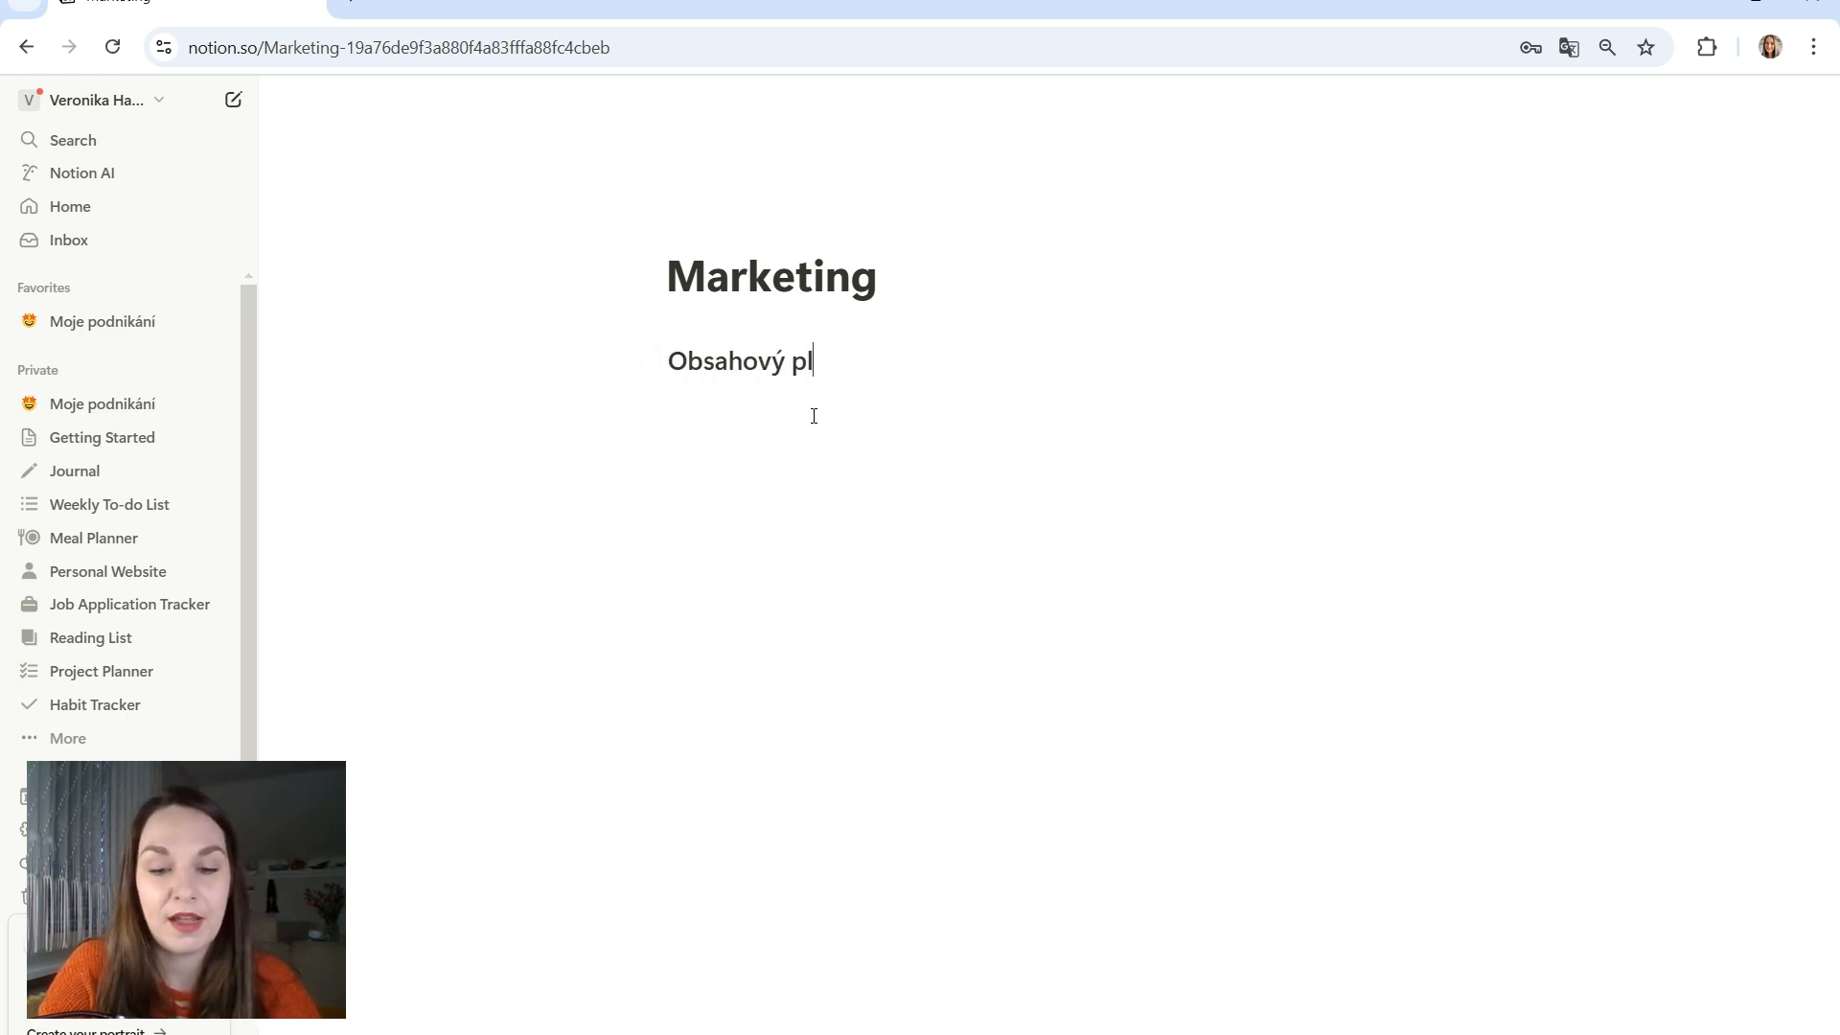
type("ánovač")
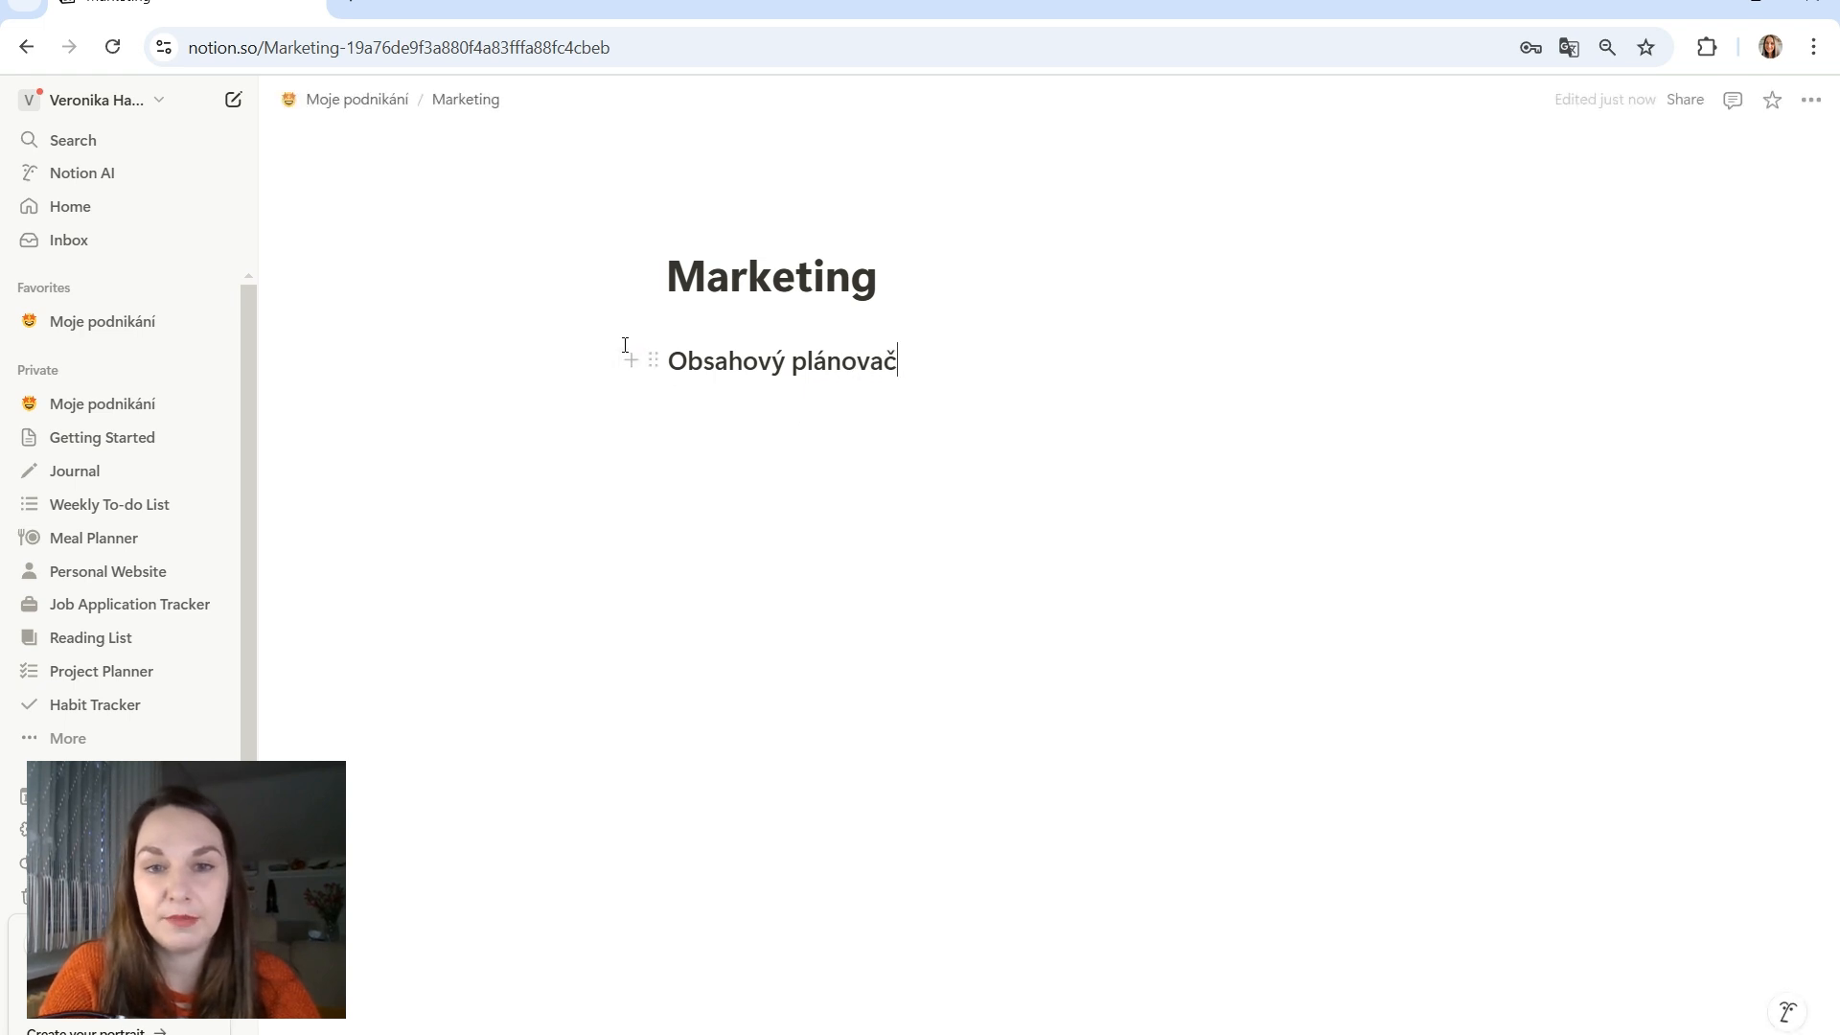
Turn on Full width for the Marketing page and close the page options
left_click(1811, 100)
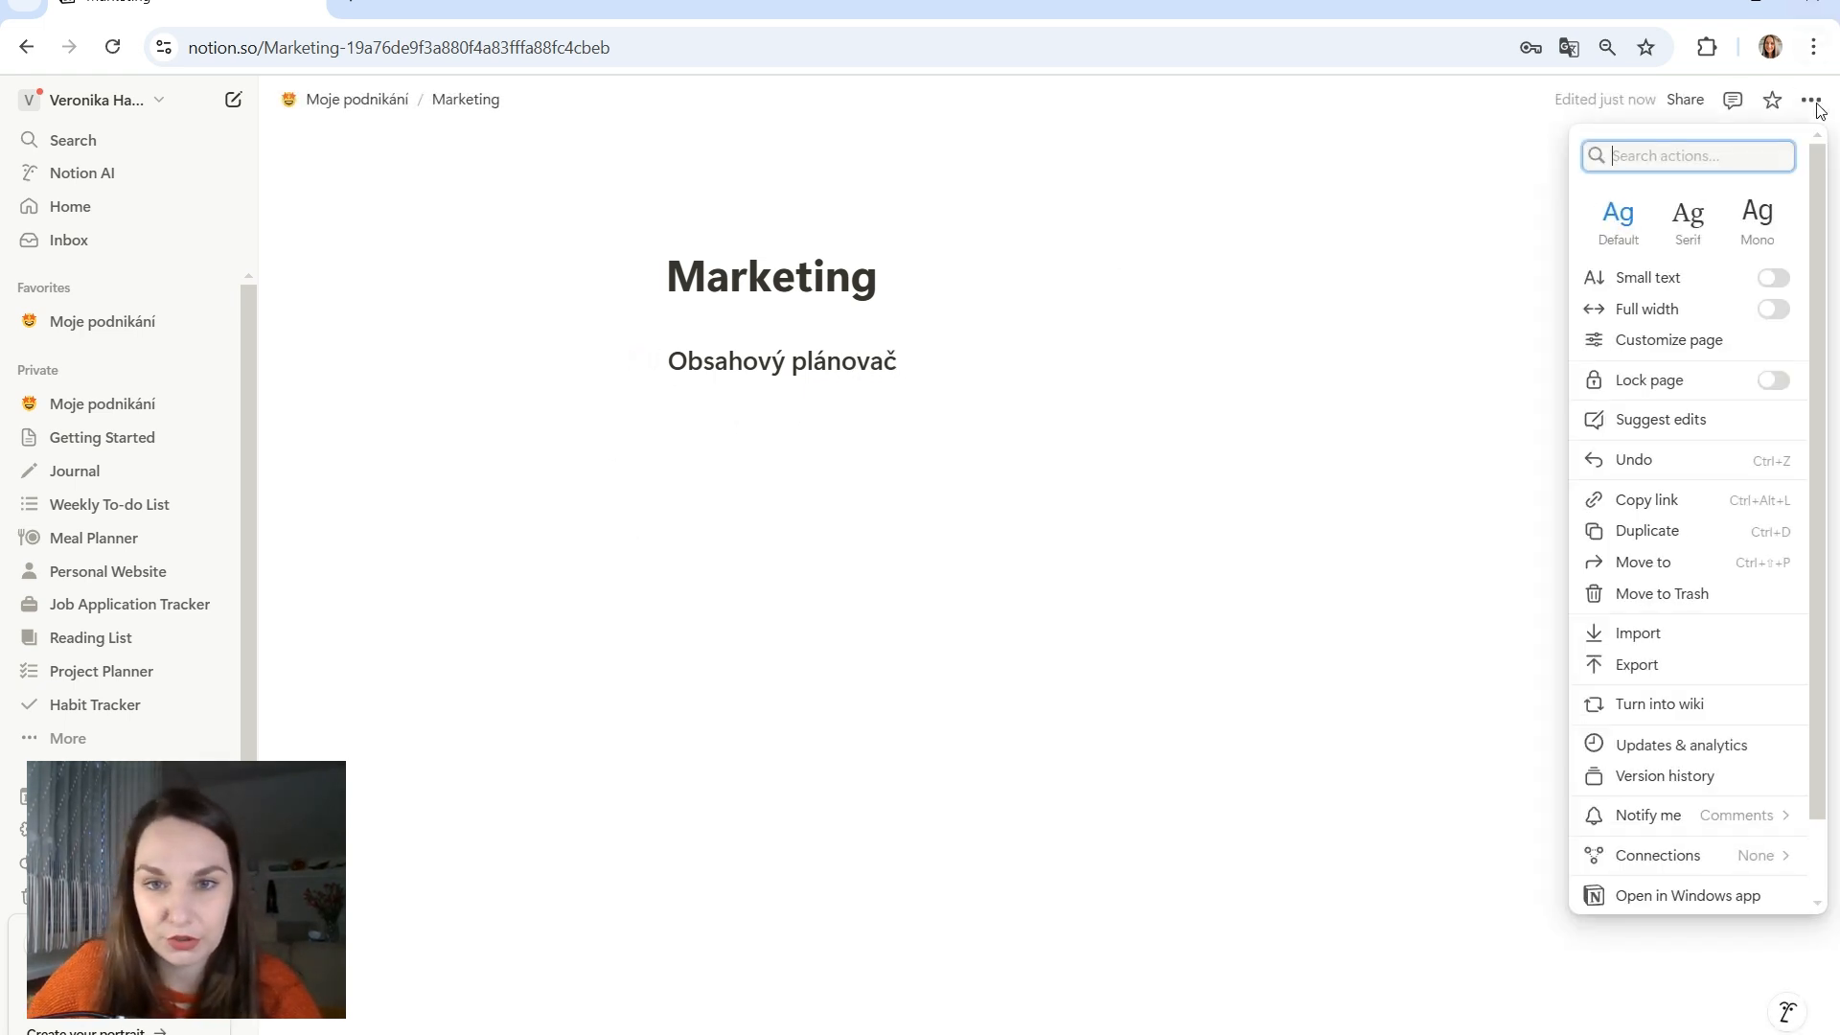
left_click(1737, 308)
left_click(447, 448)
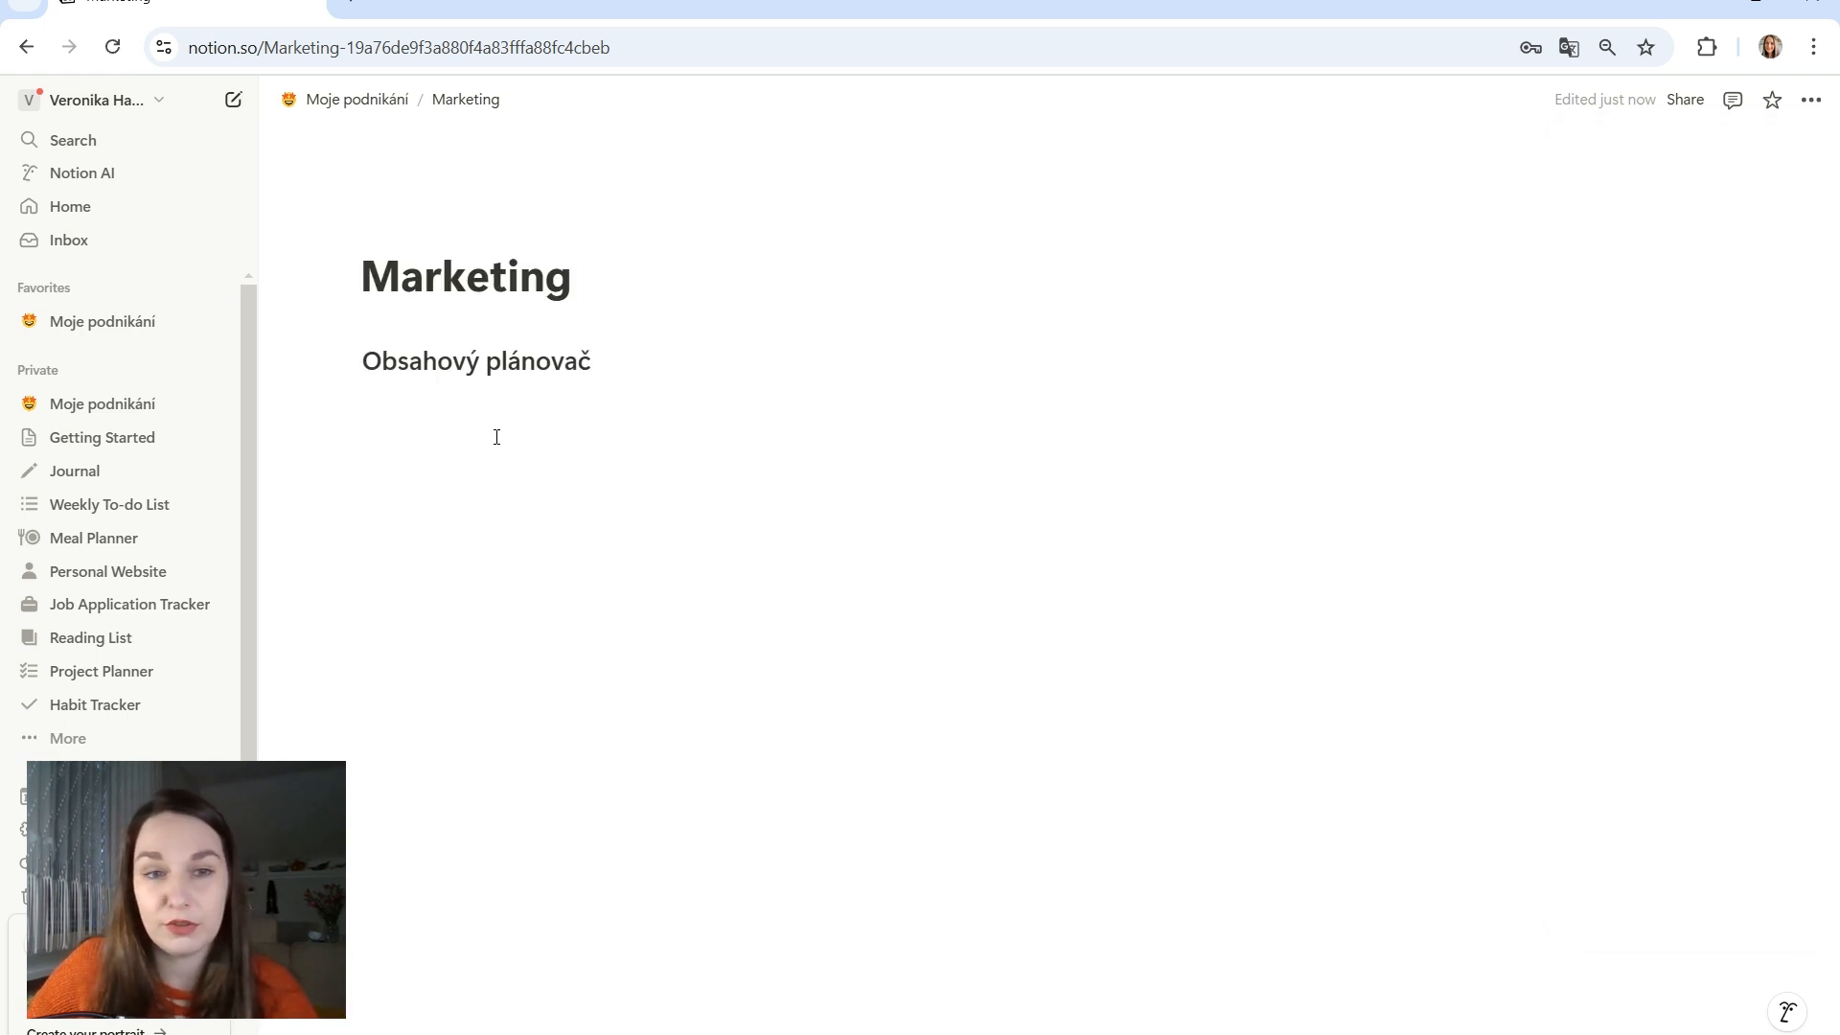
Insert a simple table directly below the Obsahový plánovač heading
left_click(458, 399)
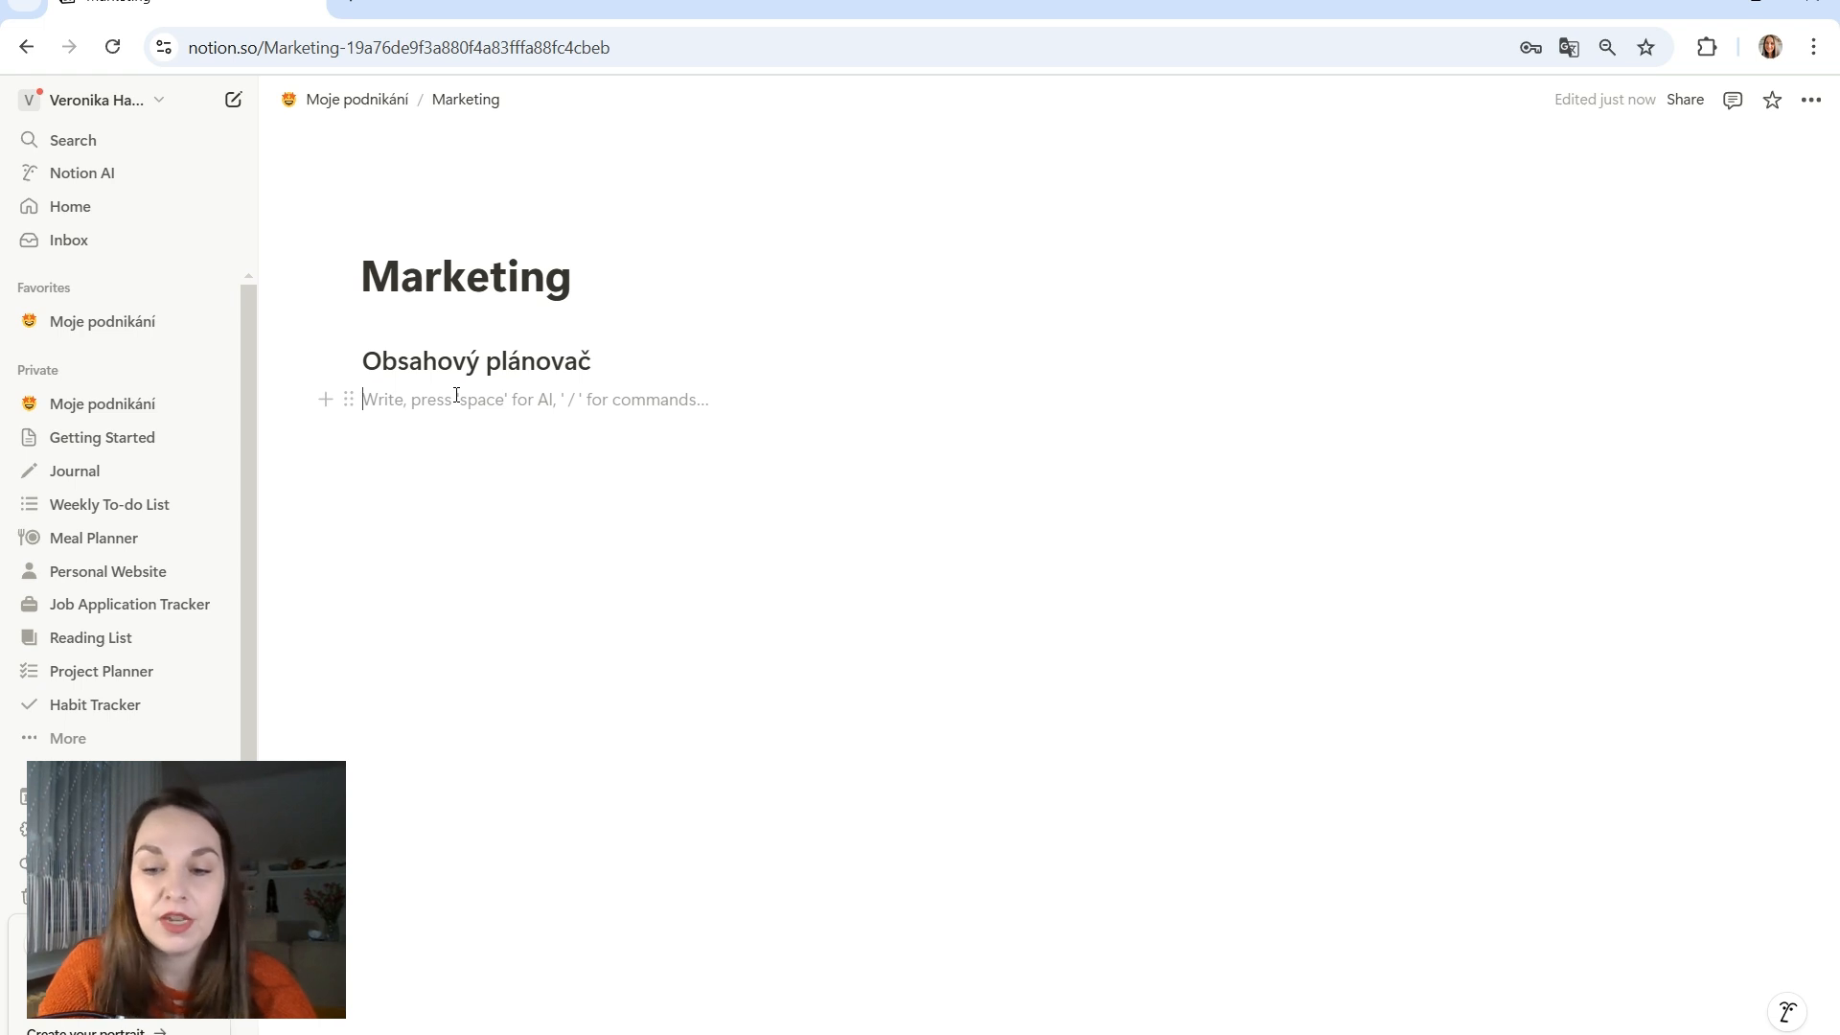
type("/")
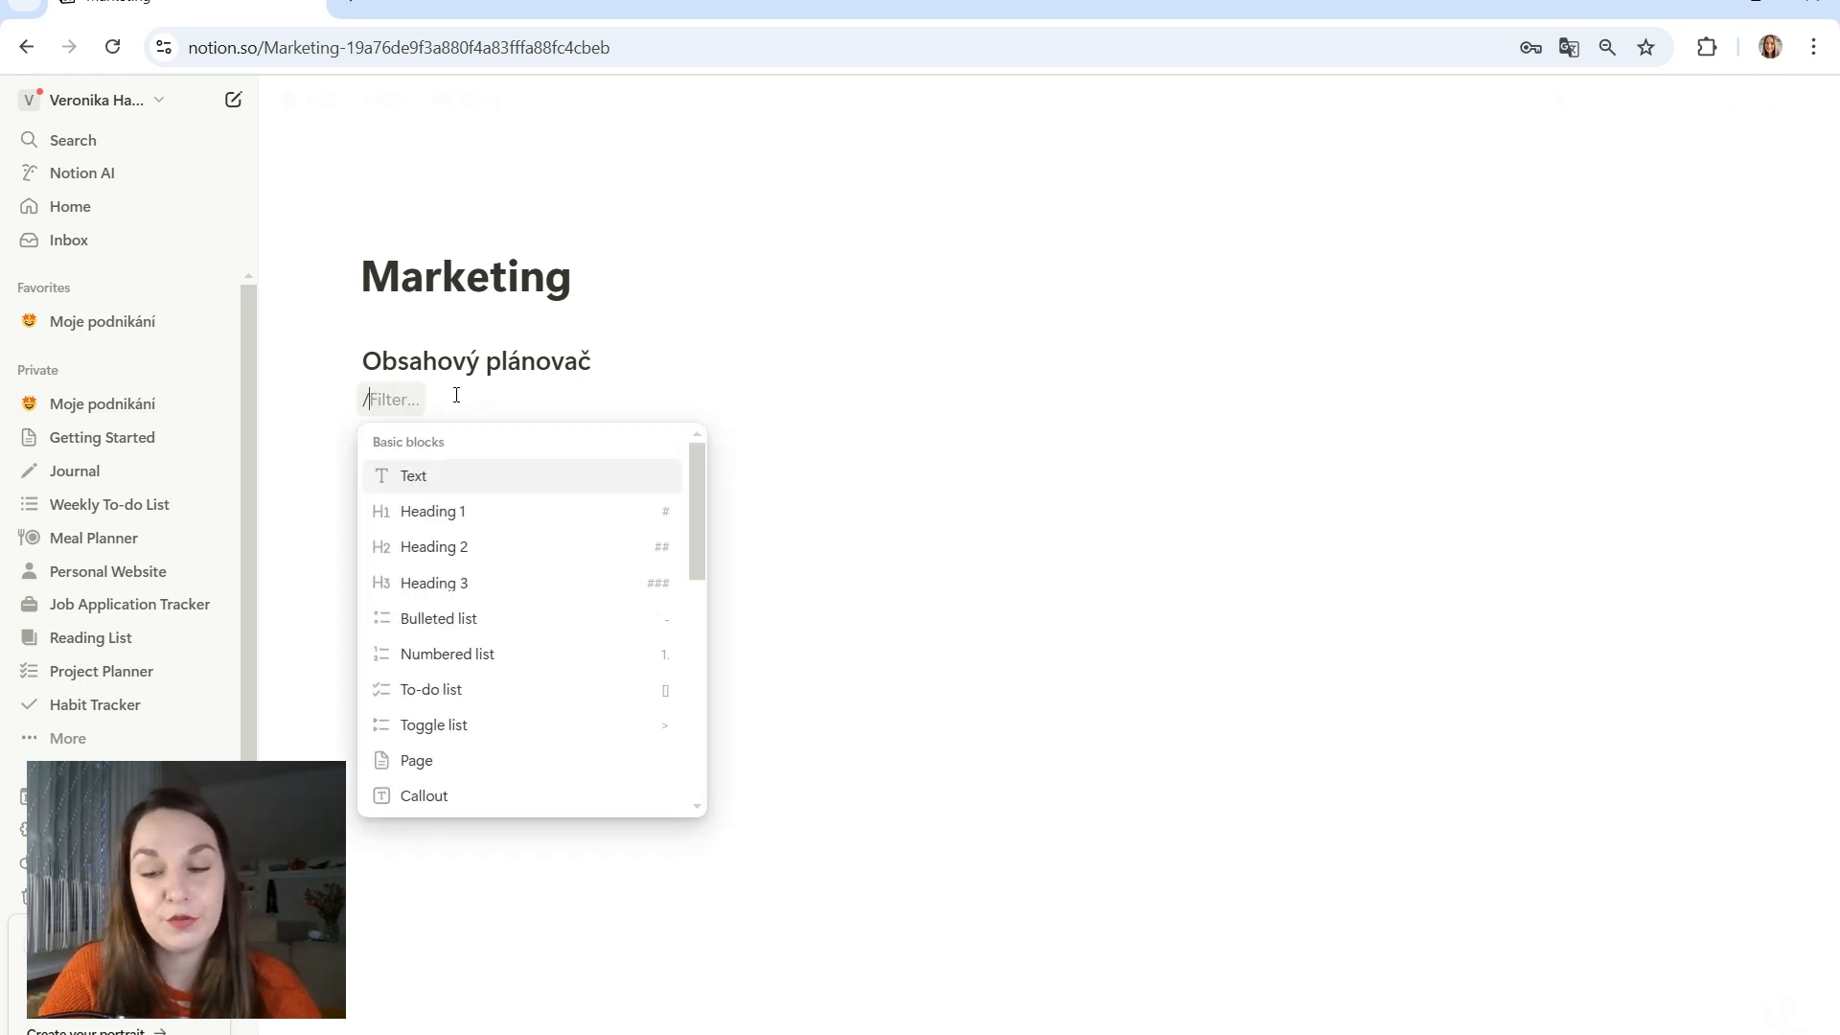
type("ta")
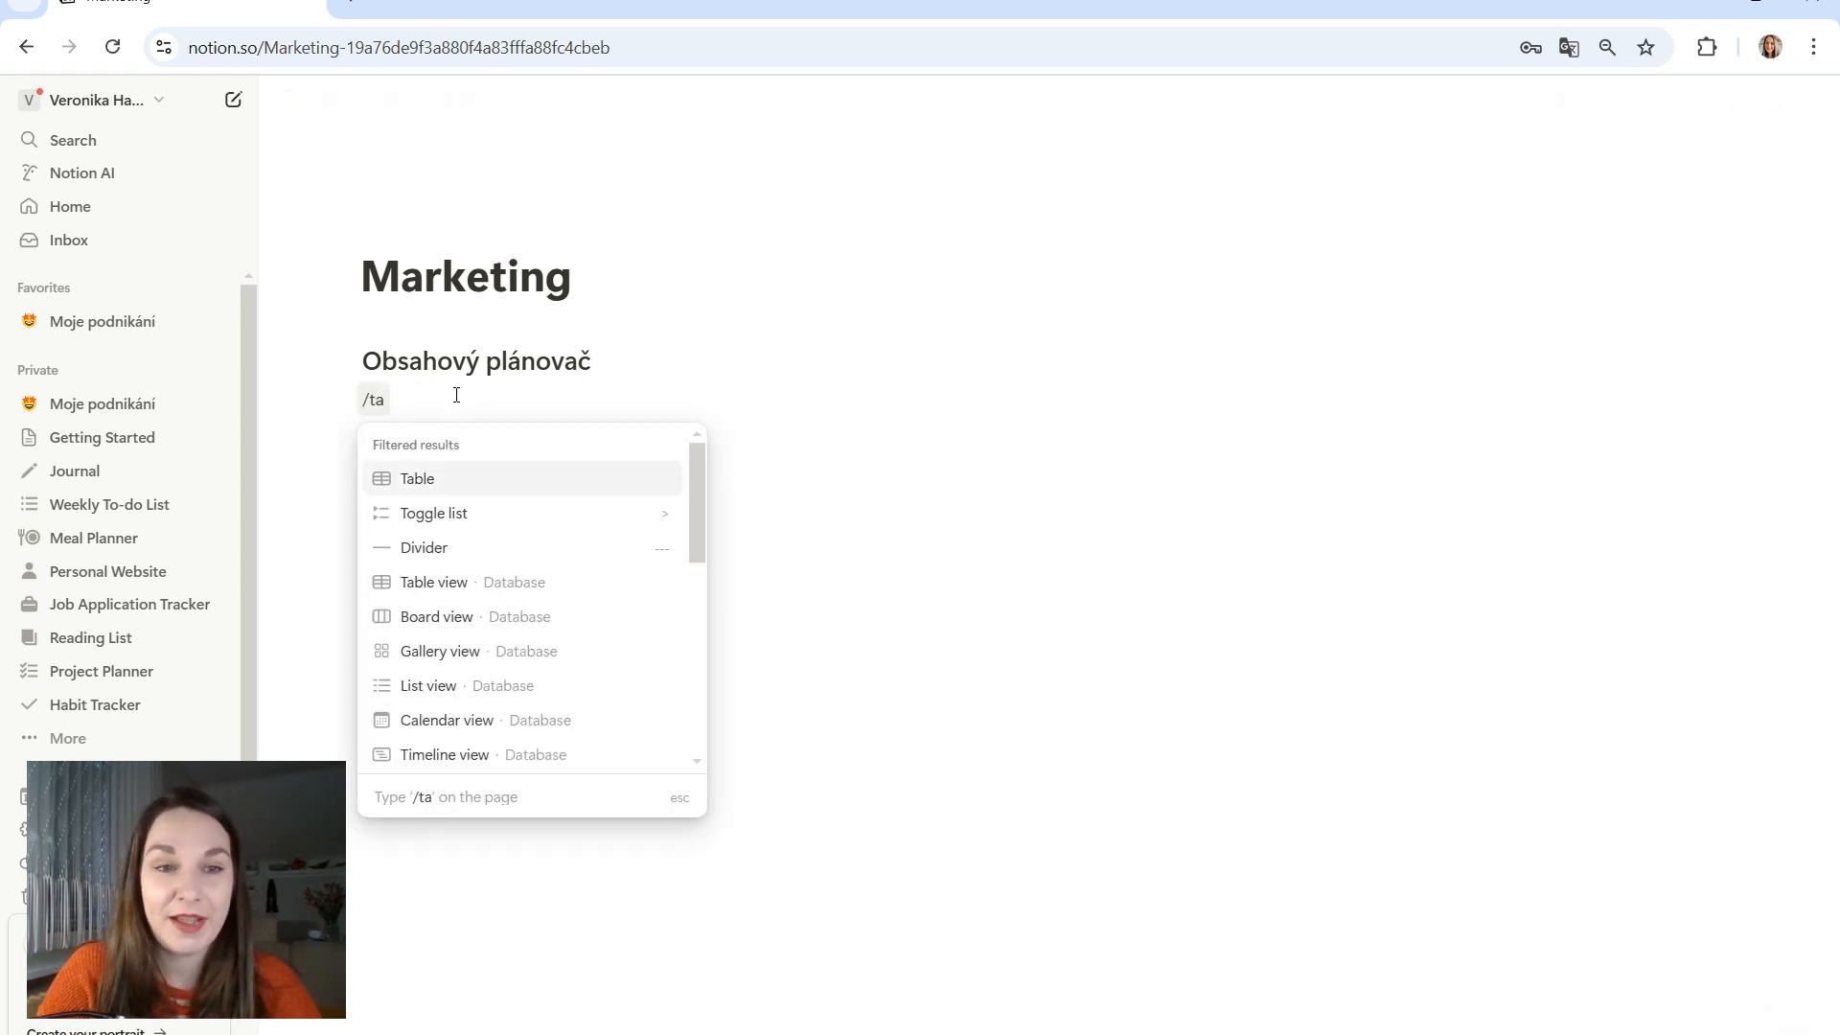
left_click(427, 480)
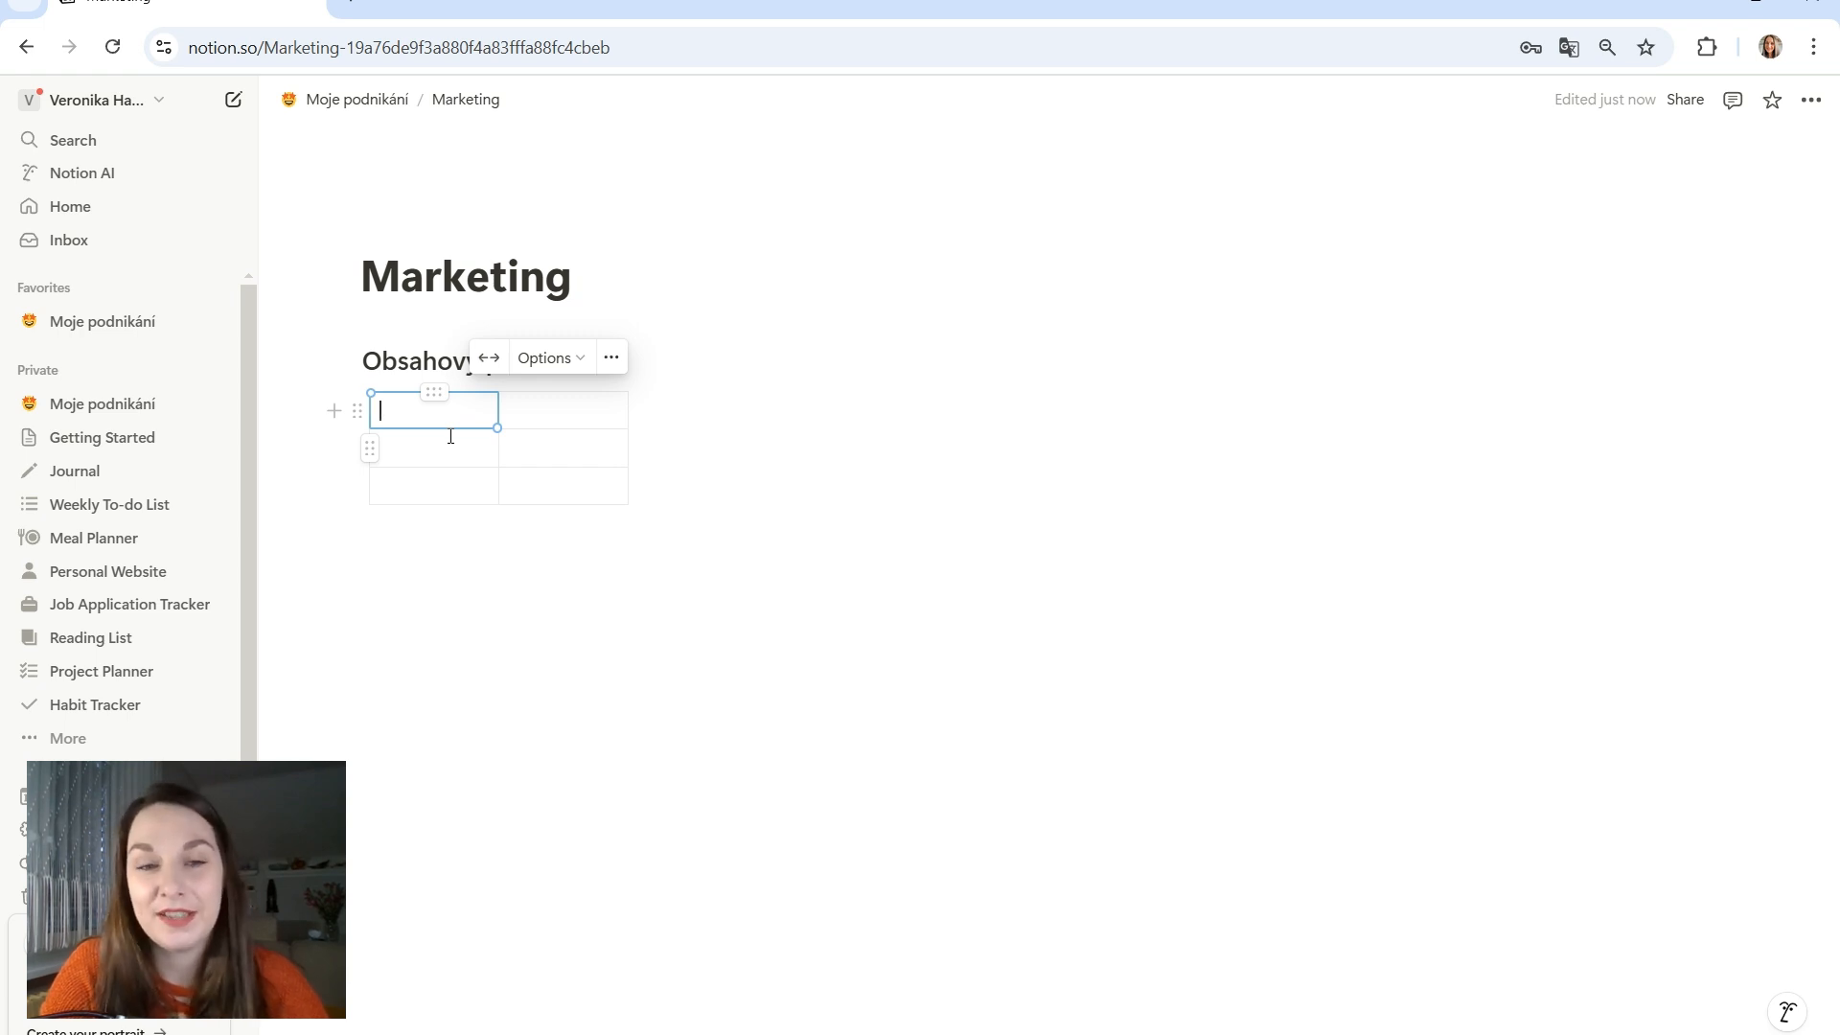
Label the table's first-row cells Den v týdnu, Název příspěvku, Hook, Text, Hashtagy and Sdíleno, adding columns as needed
type("Den v týdnu")
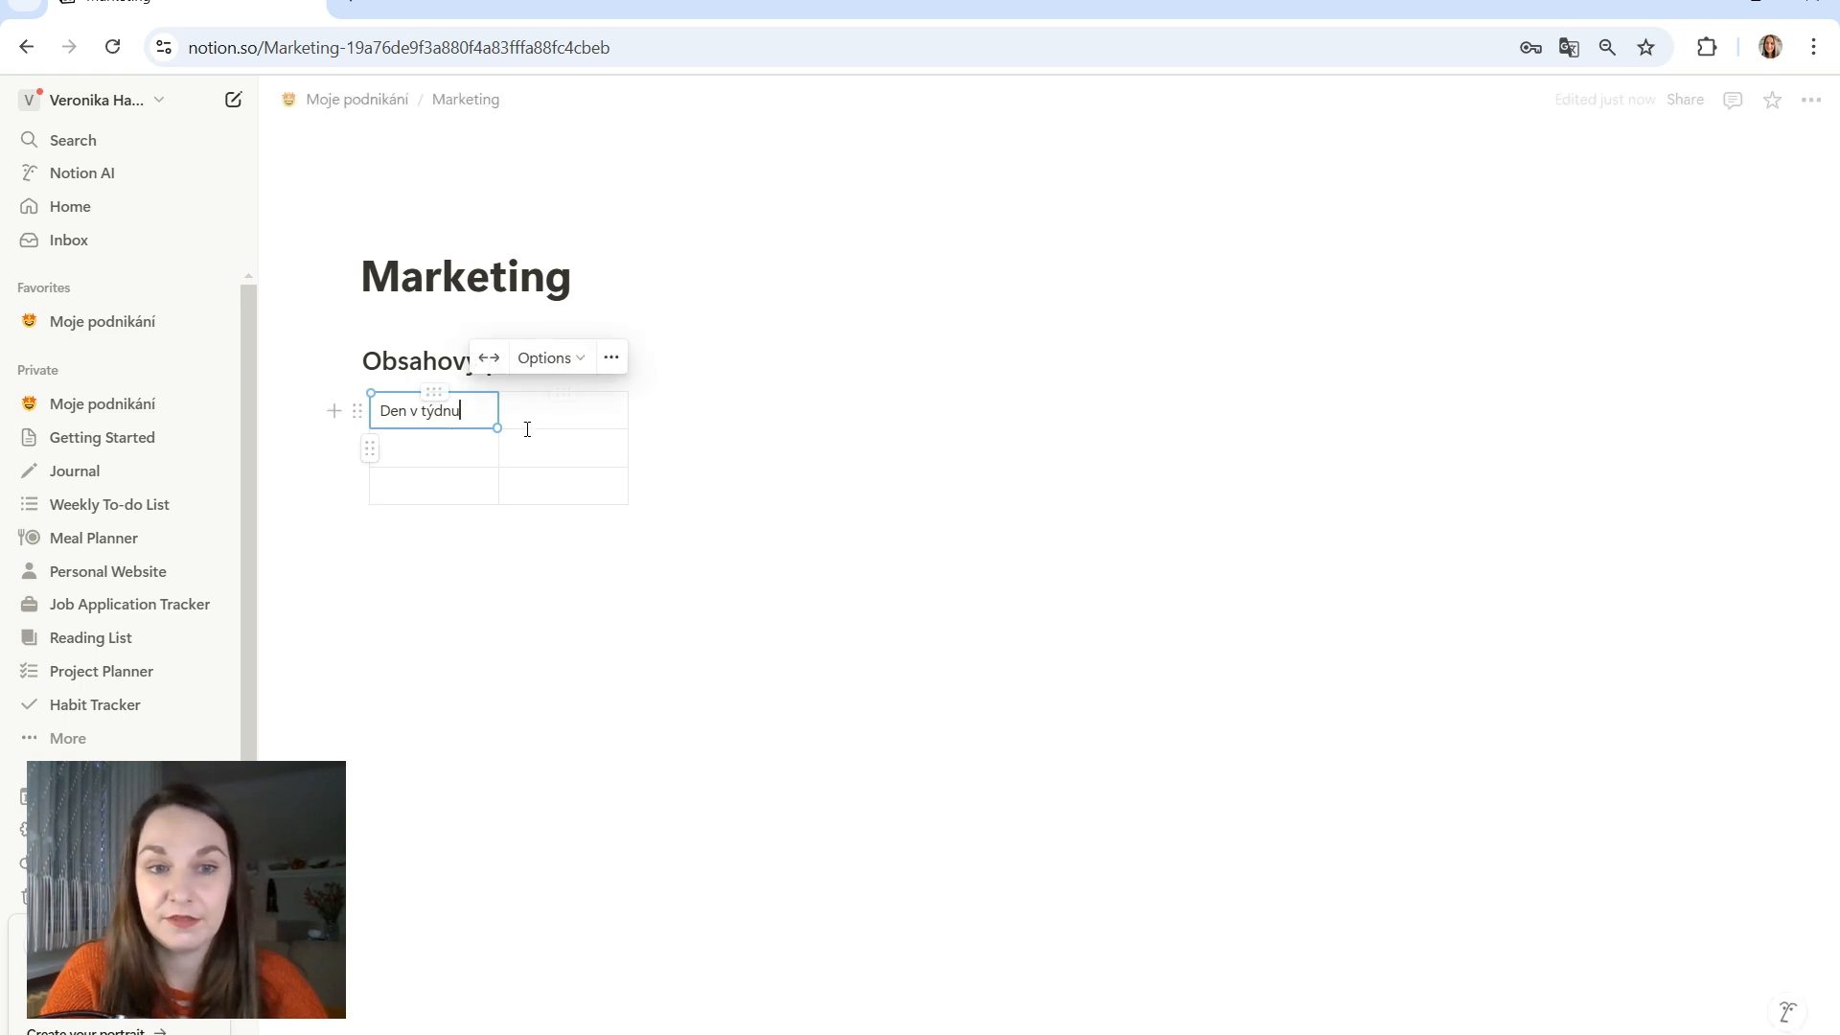
left_click(592, 407)
type("Název příspěvku")
key("Return")
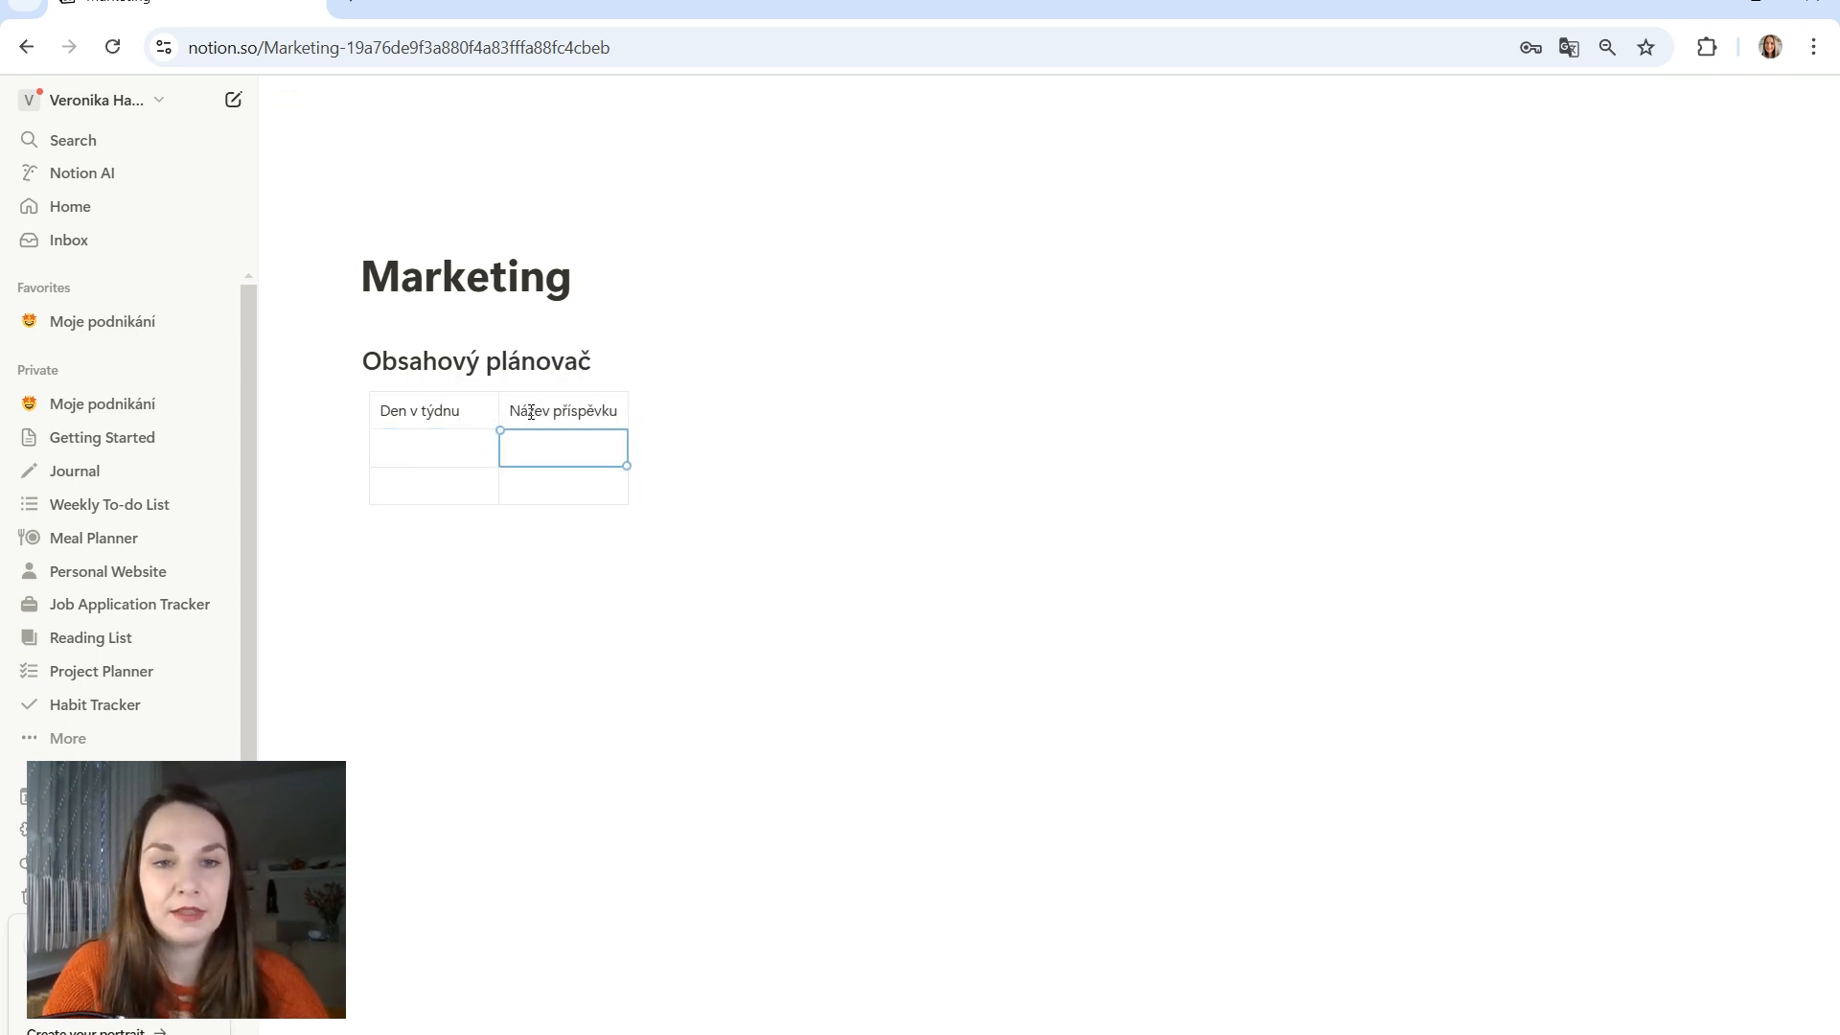
mouse_move(451, 384)
left_mouse_down()
mouse_move(485, 382)
mouse_move(428, 388)
left_mouse_up()
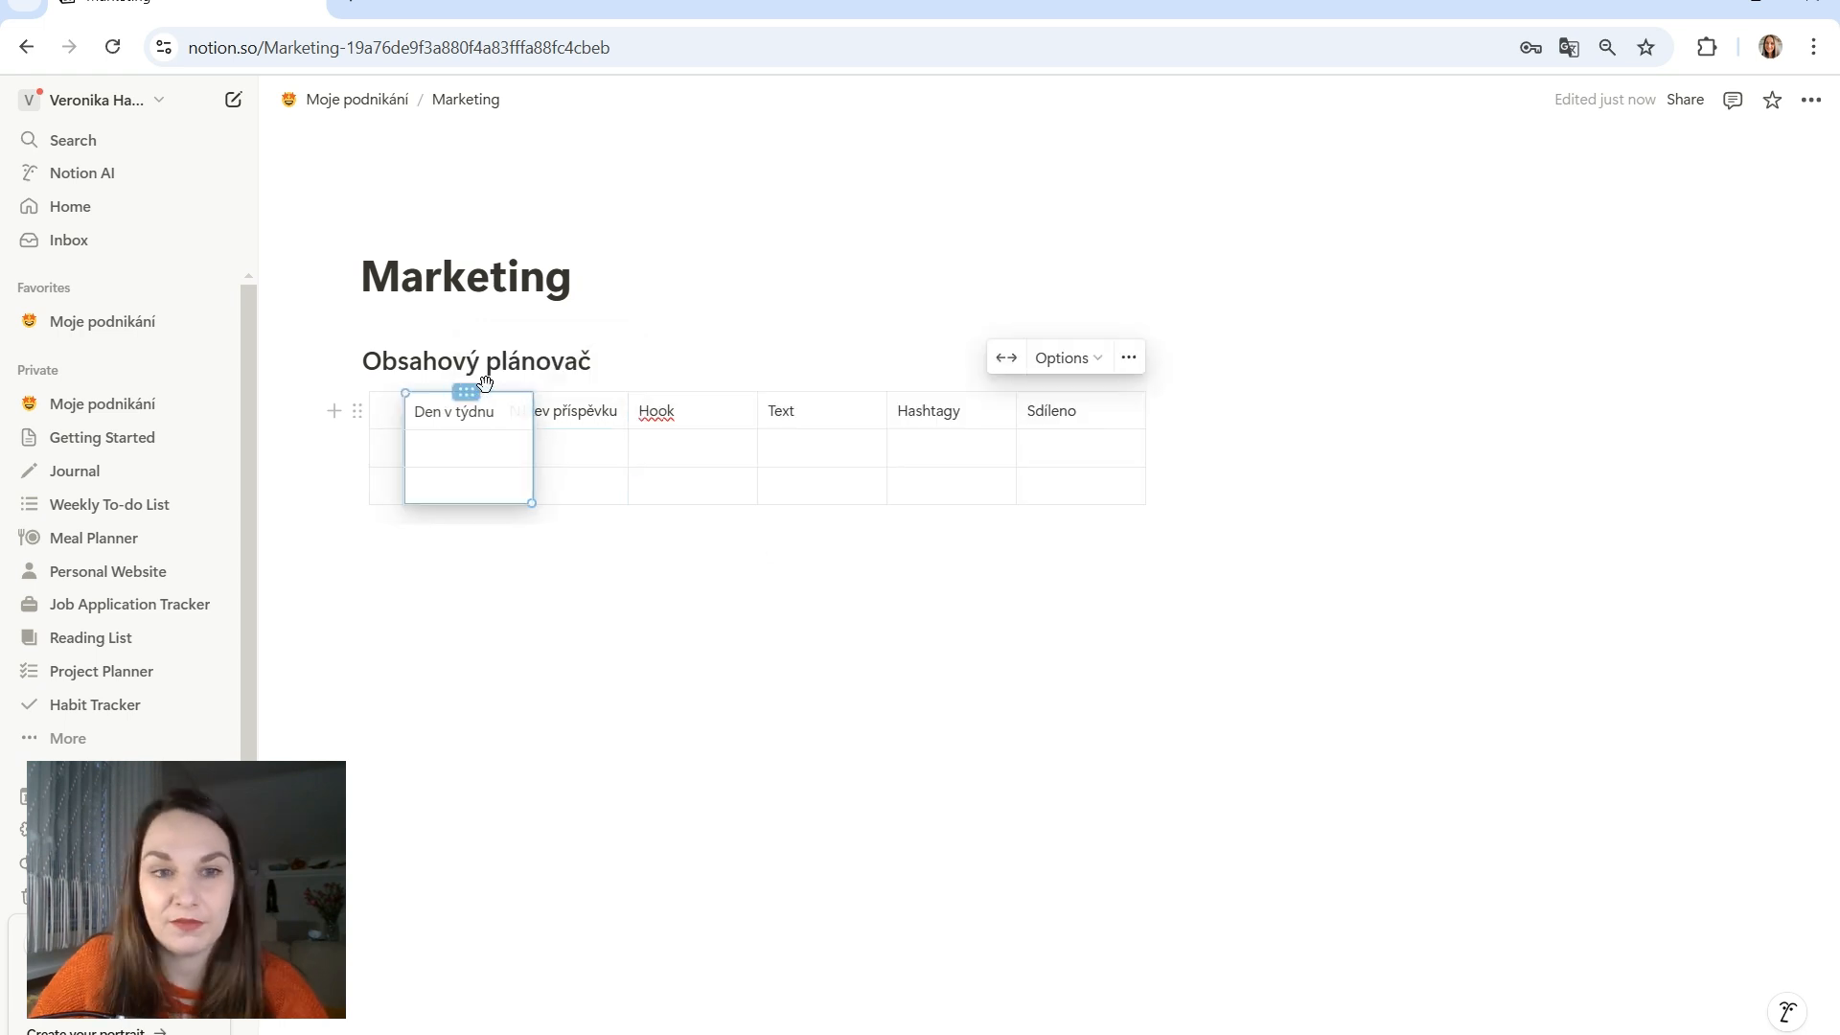
left_click(430, 388)
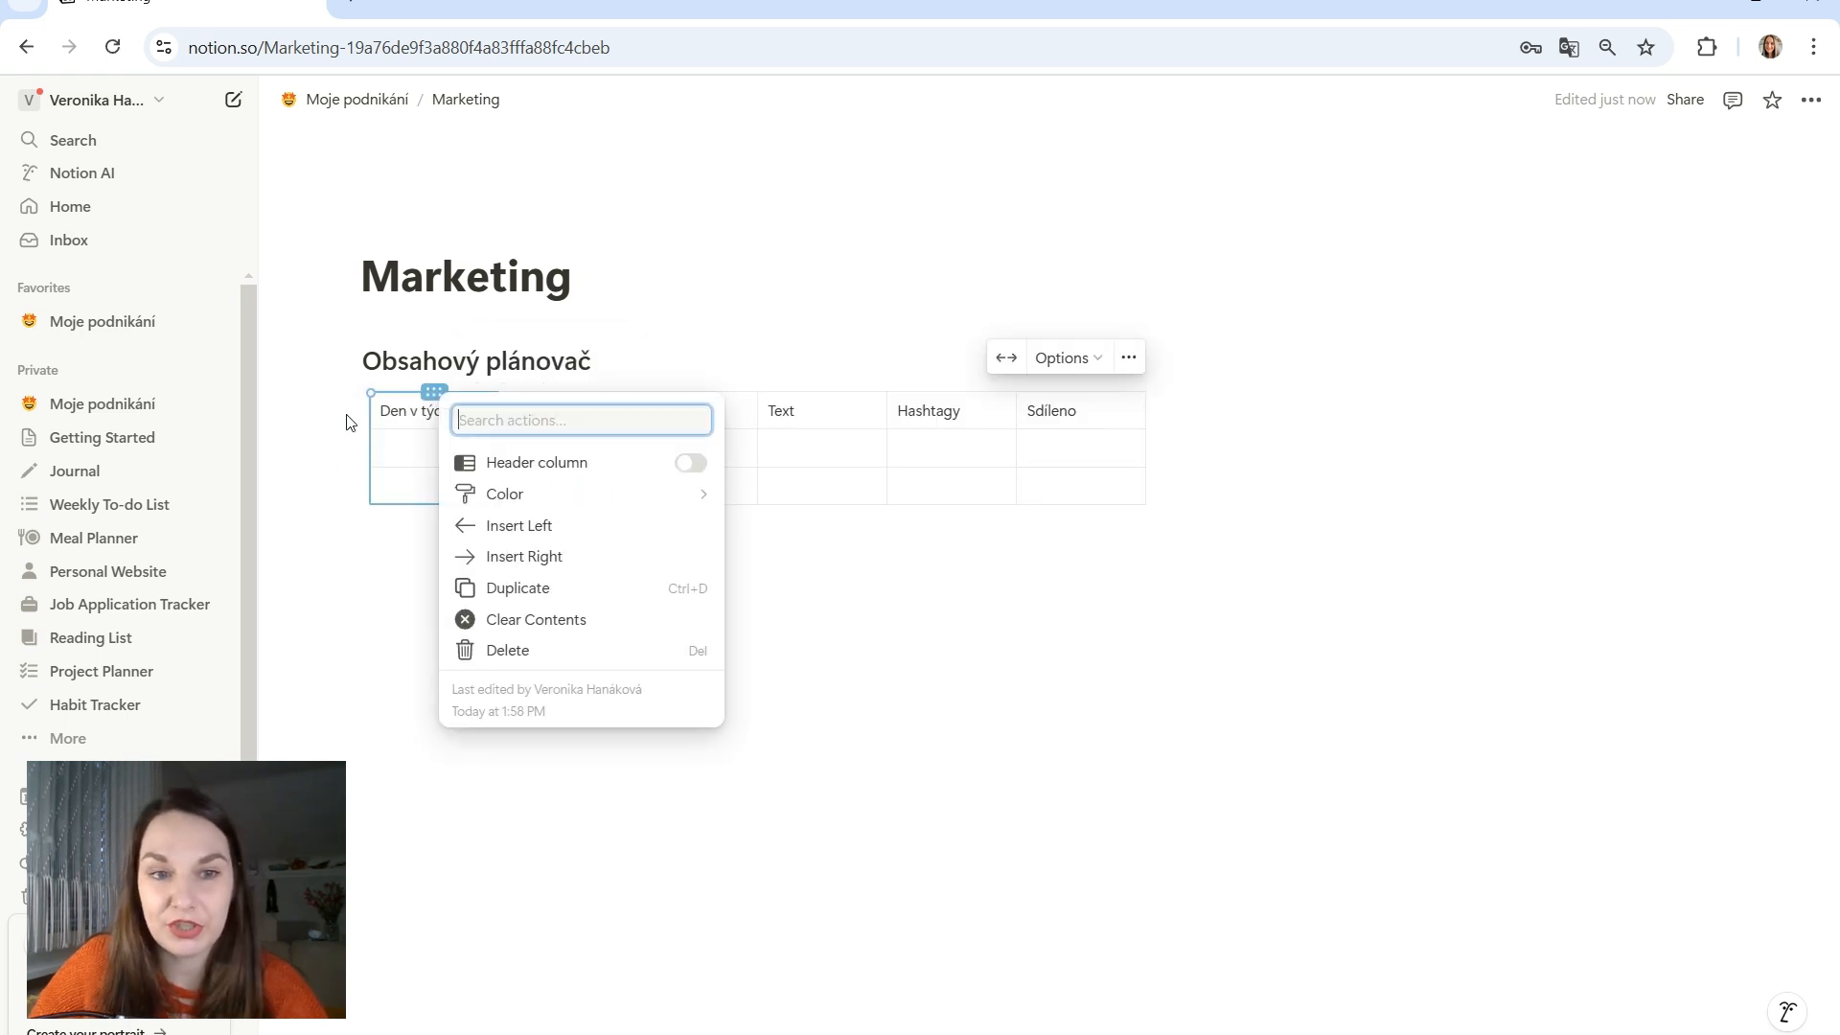
left_click(643, 364)
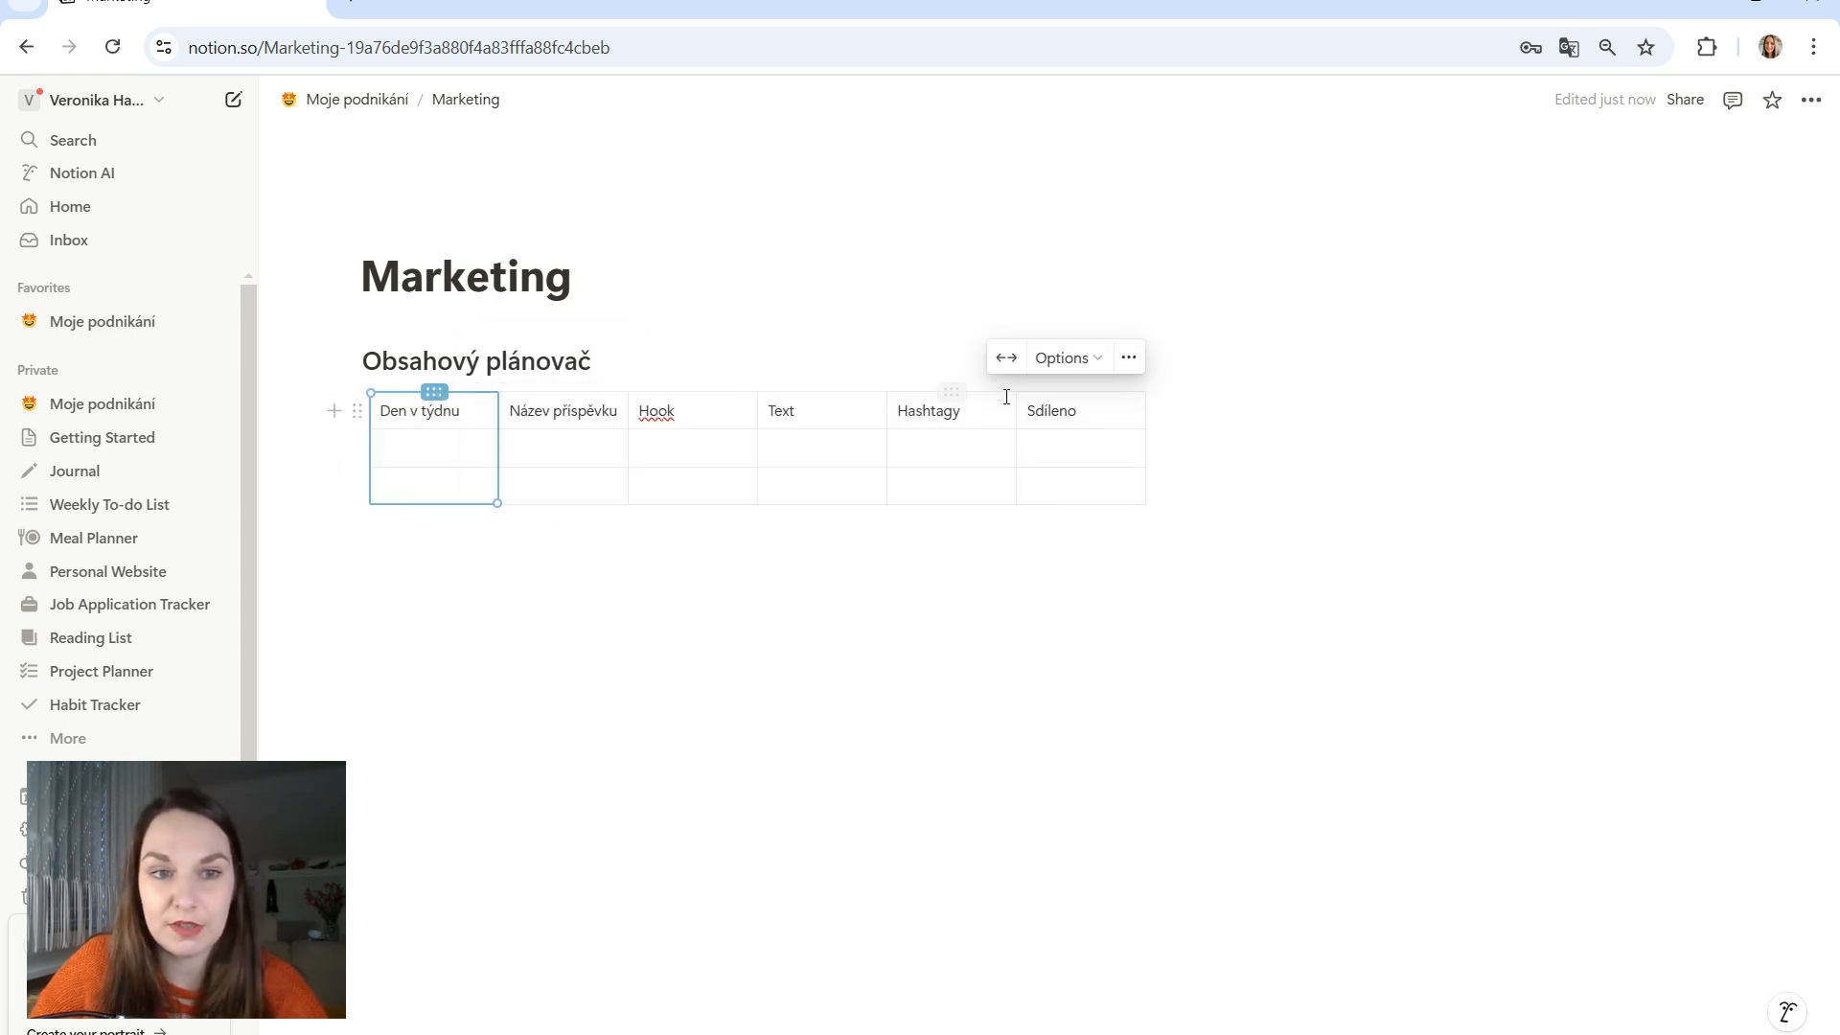
Turn on the table's header row and header column, and fill the Den v týdnu column with the weekdays from Pondělí to Neděle
left_click(1076, 363)
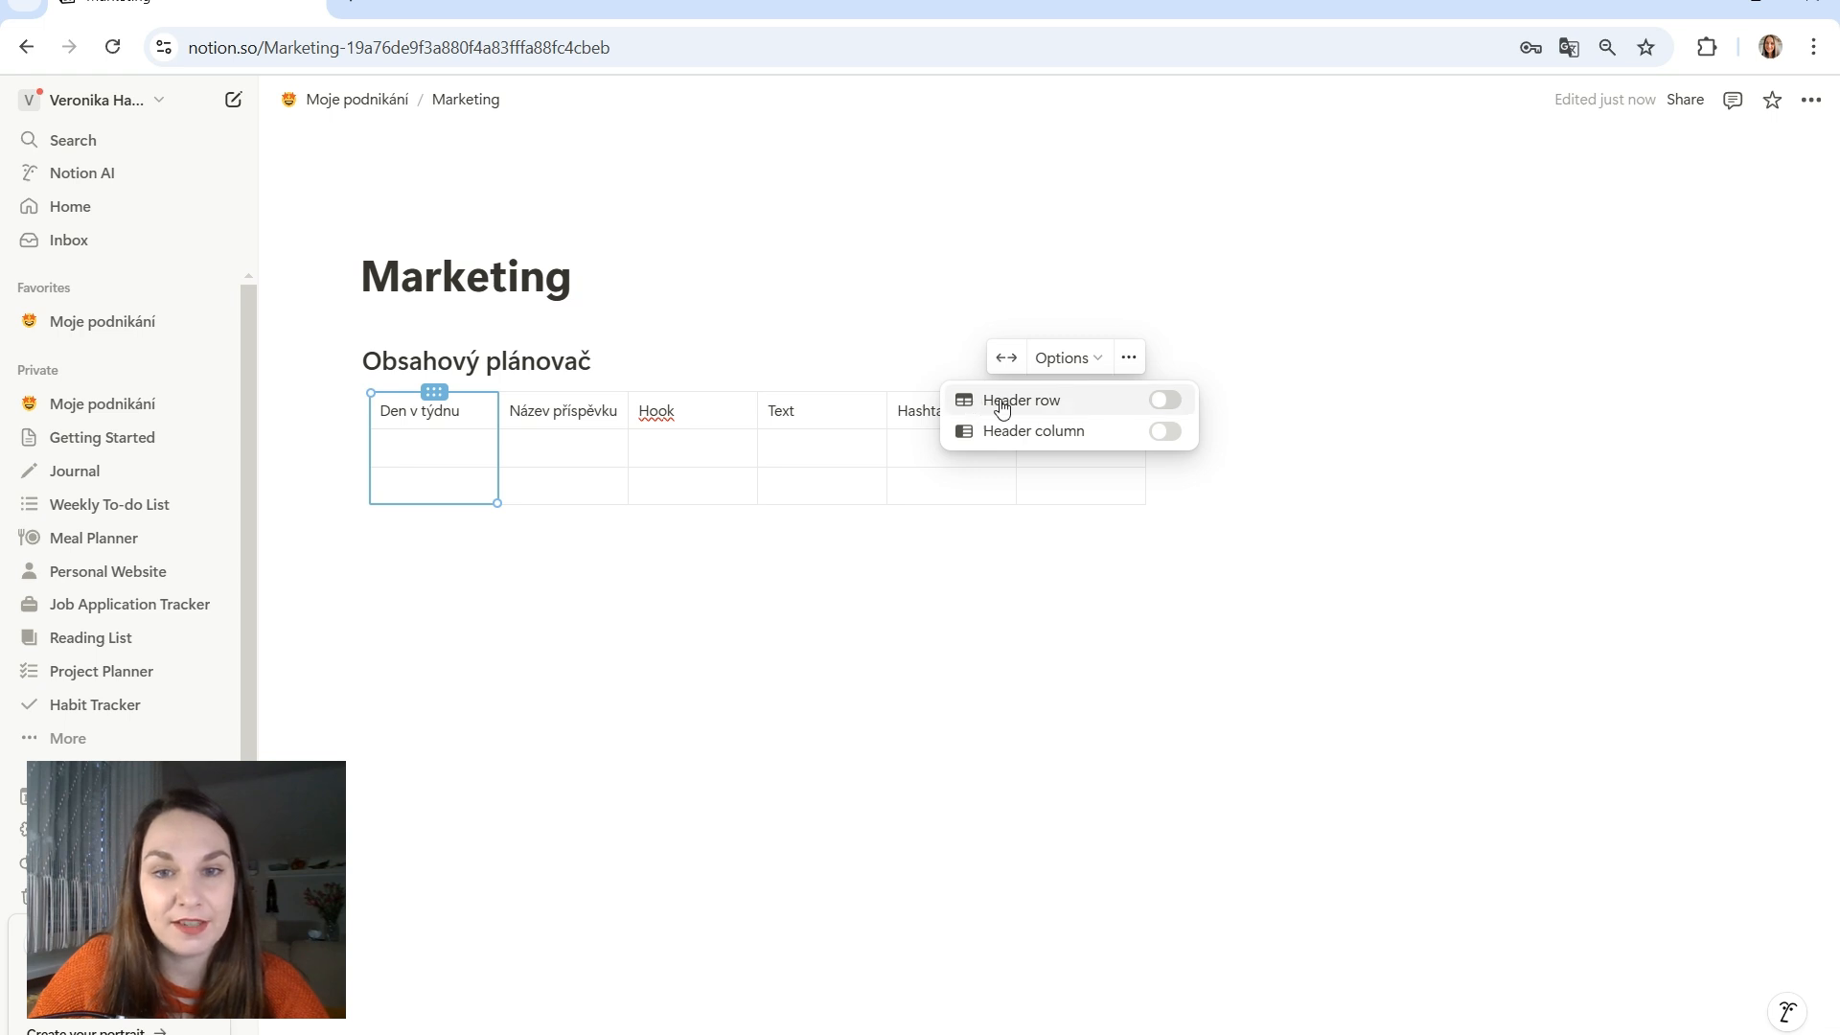
left_click(1110, 405)
left_click(1137, 440)
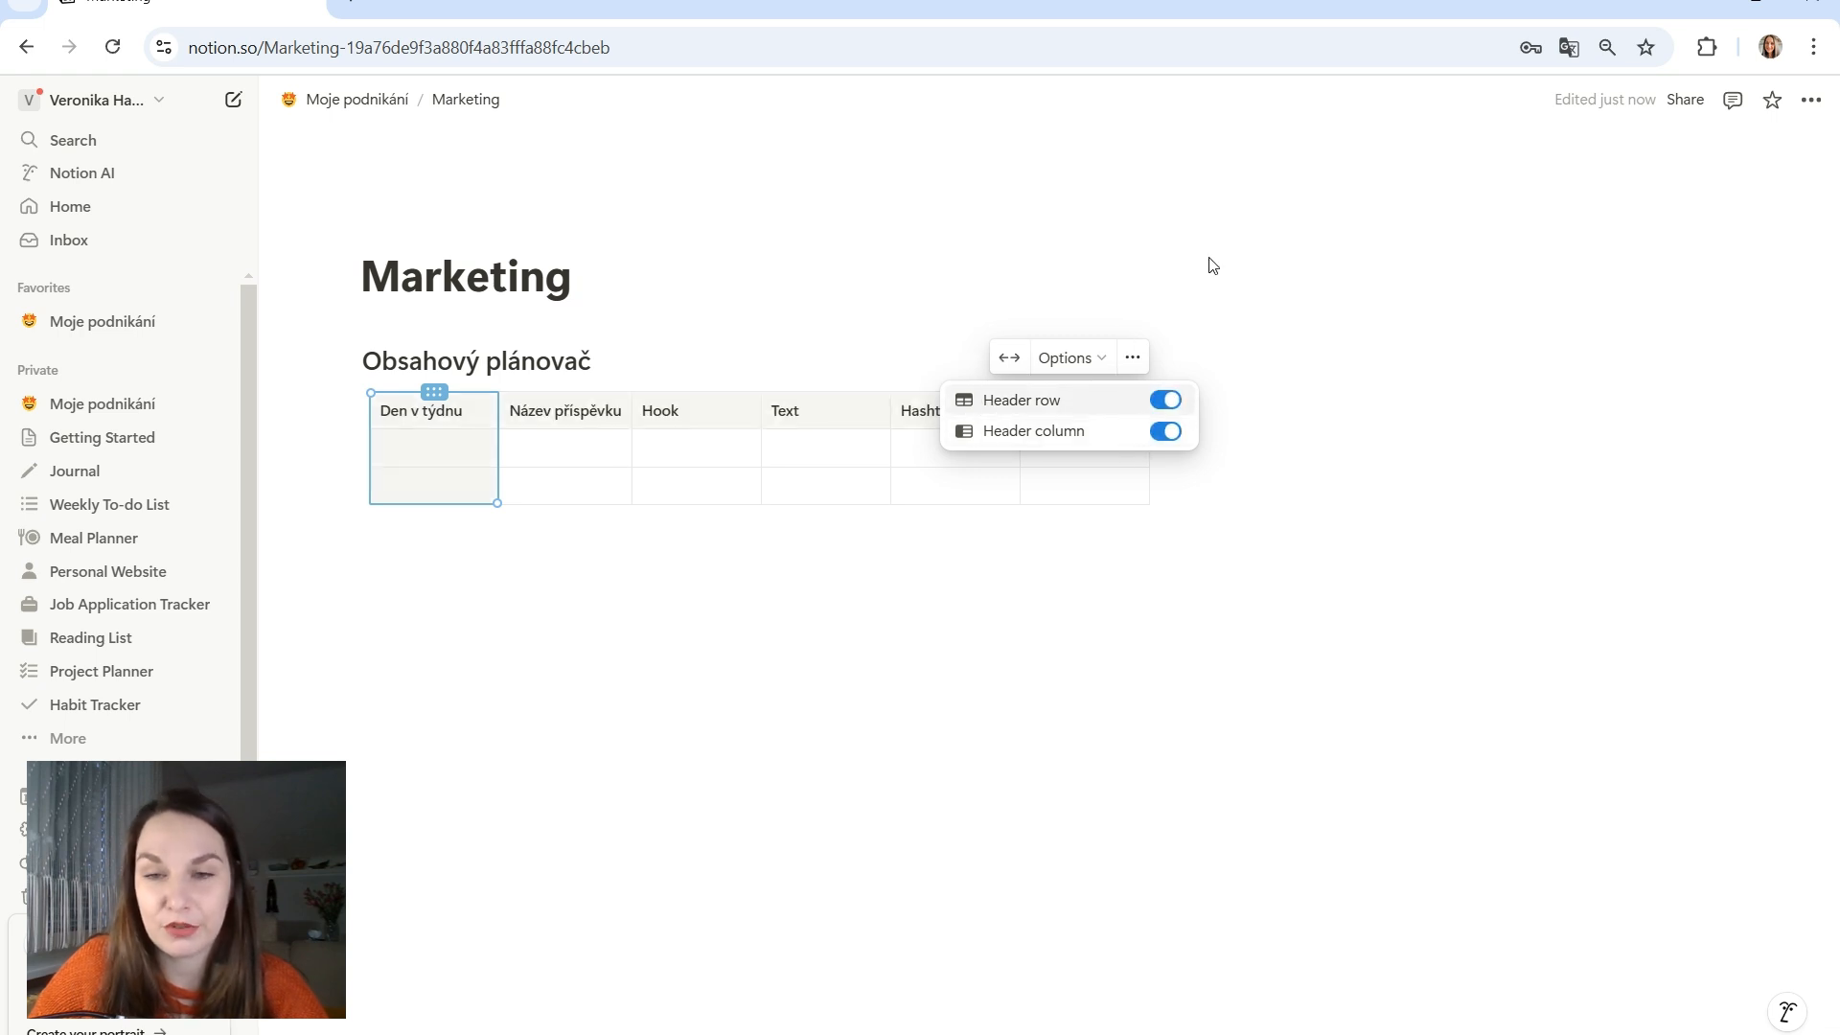
left_click(441, 446)
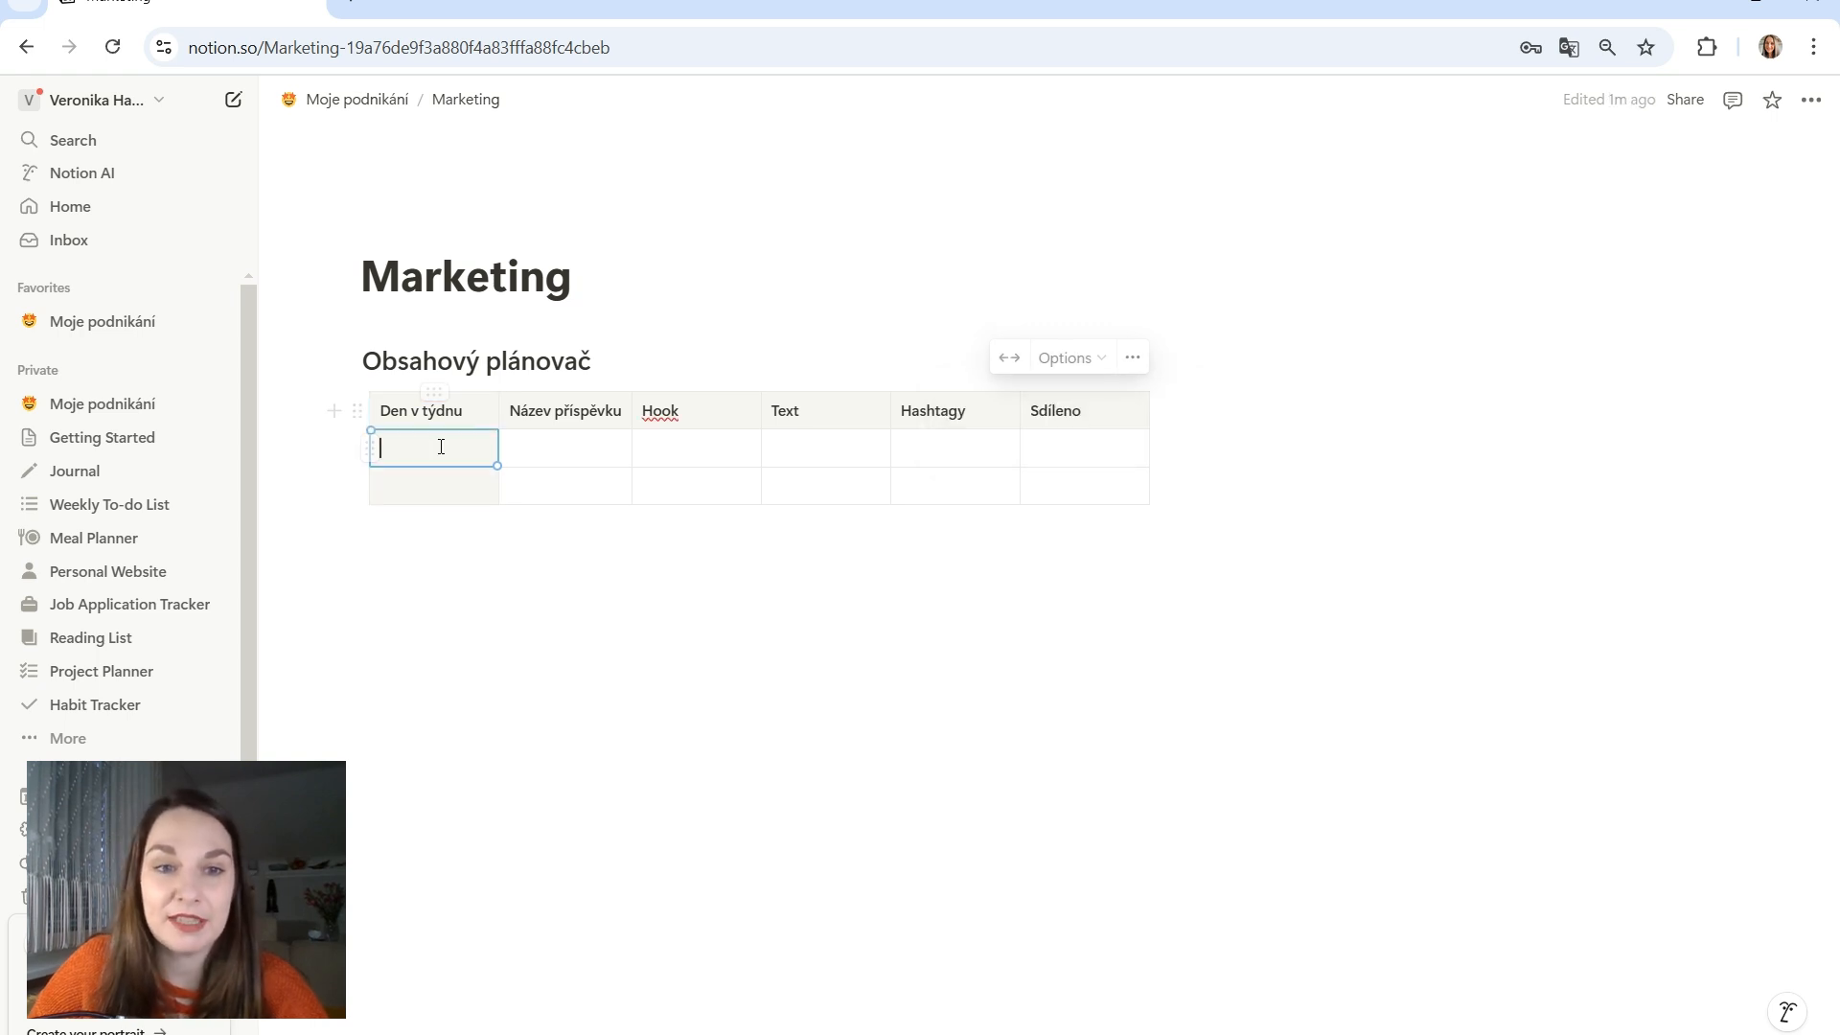
type("Pondělí")
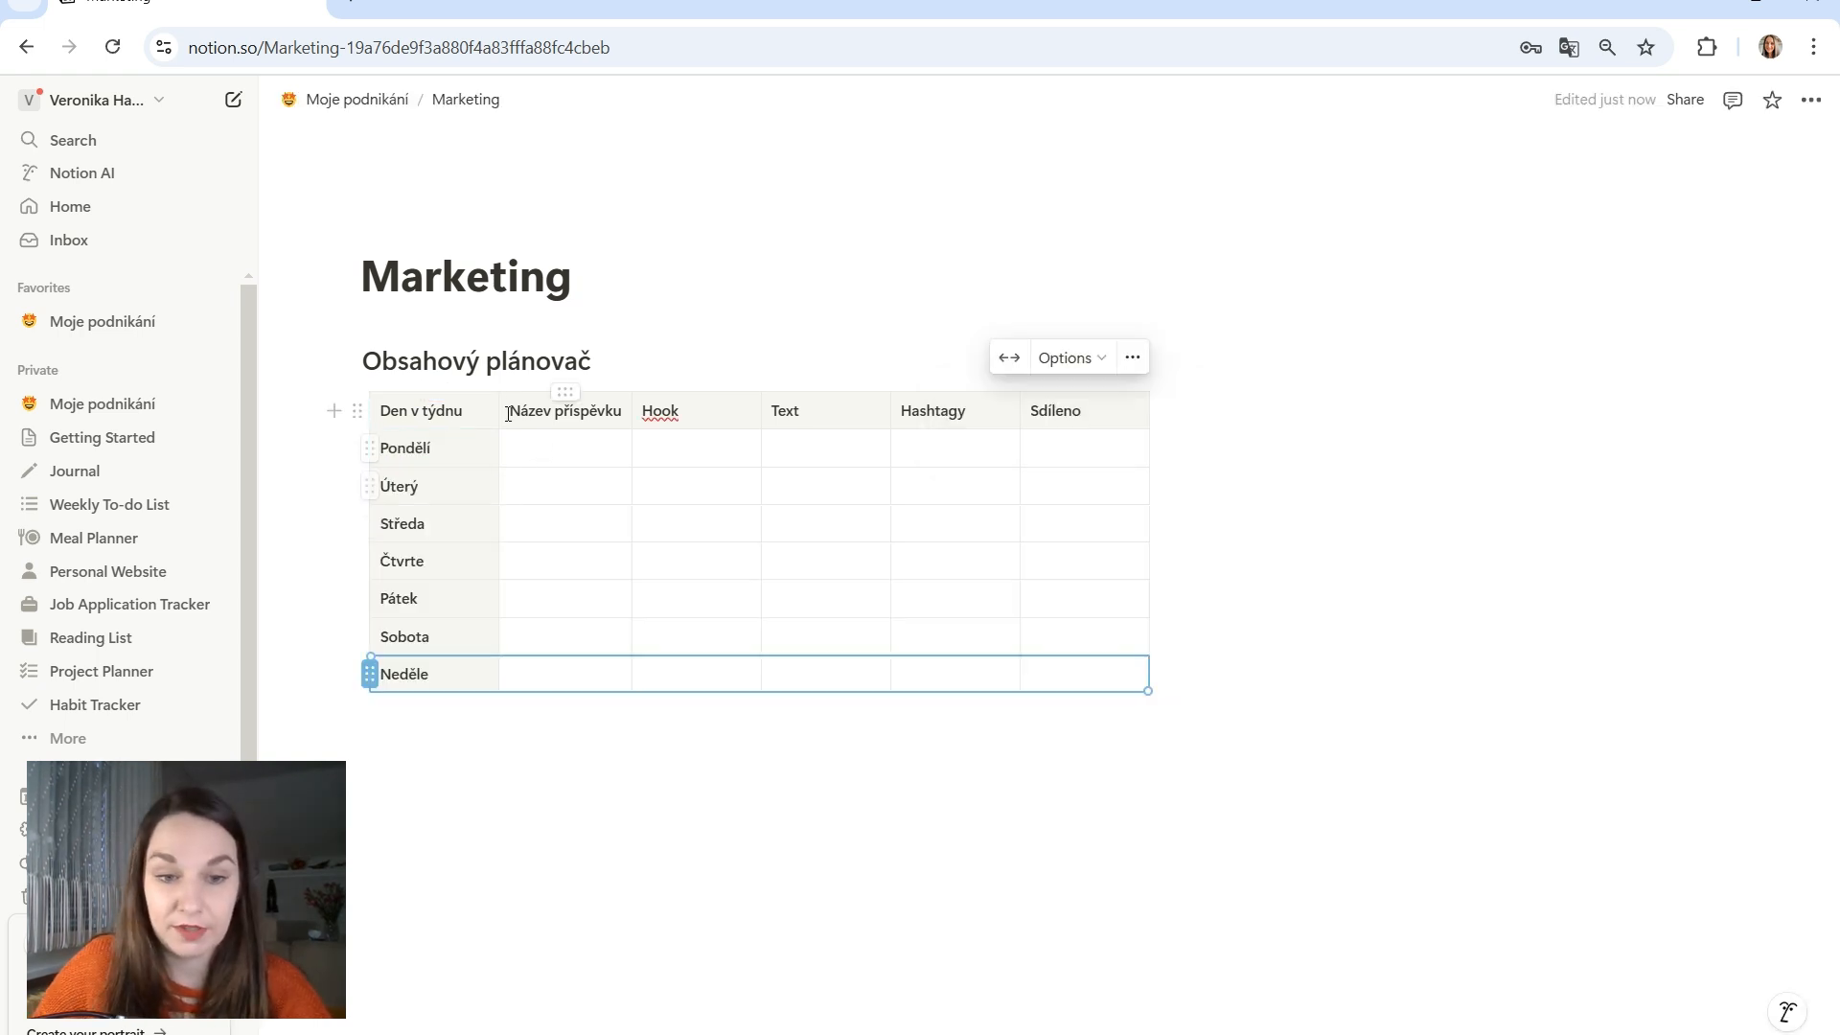
Widen the Název příspěvku, Hook, Text and Hashtagy columns of the table
left_click_drag(633, 406, 796, 406)
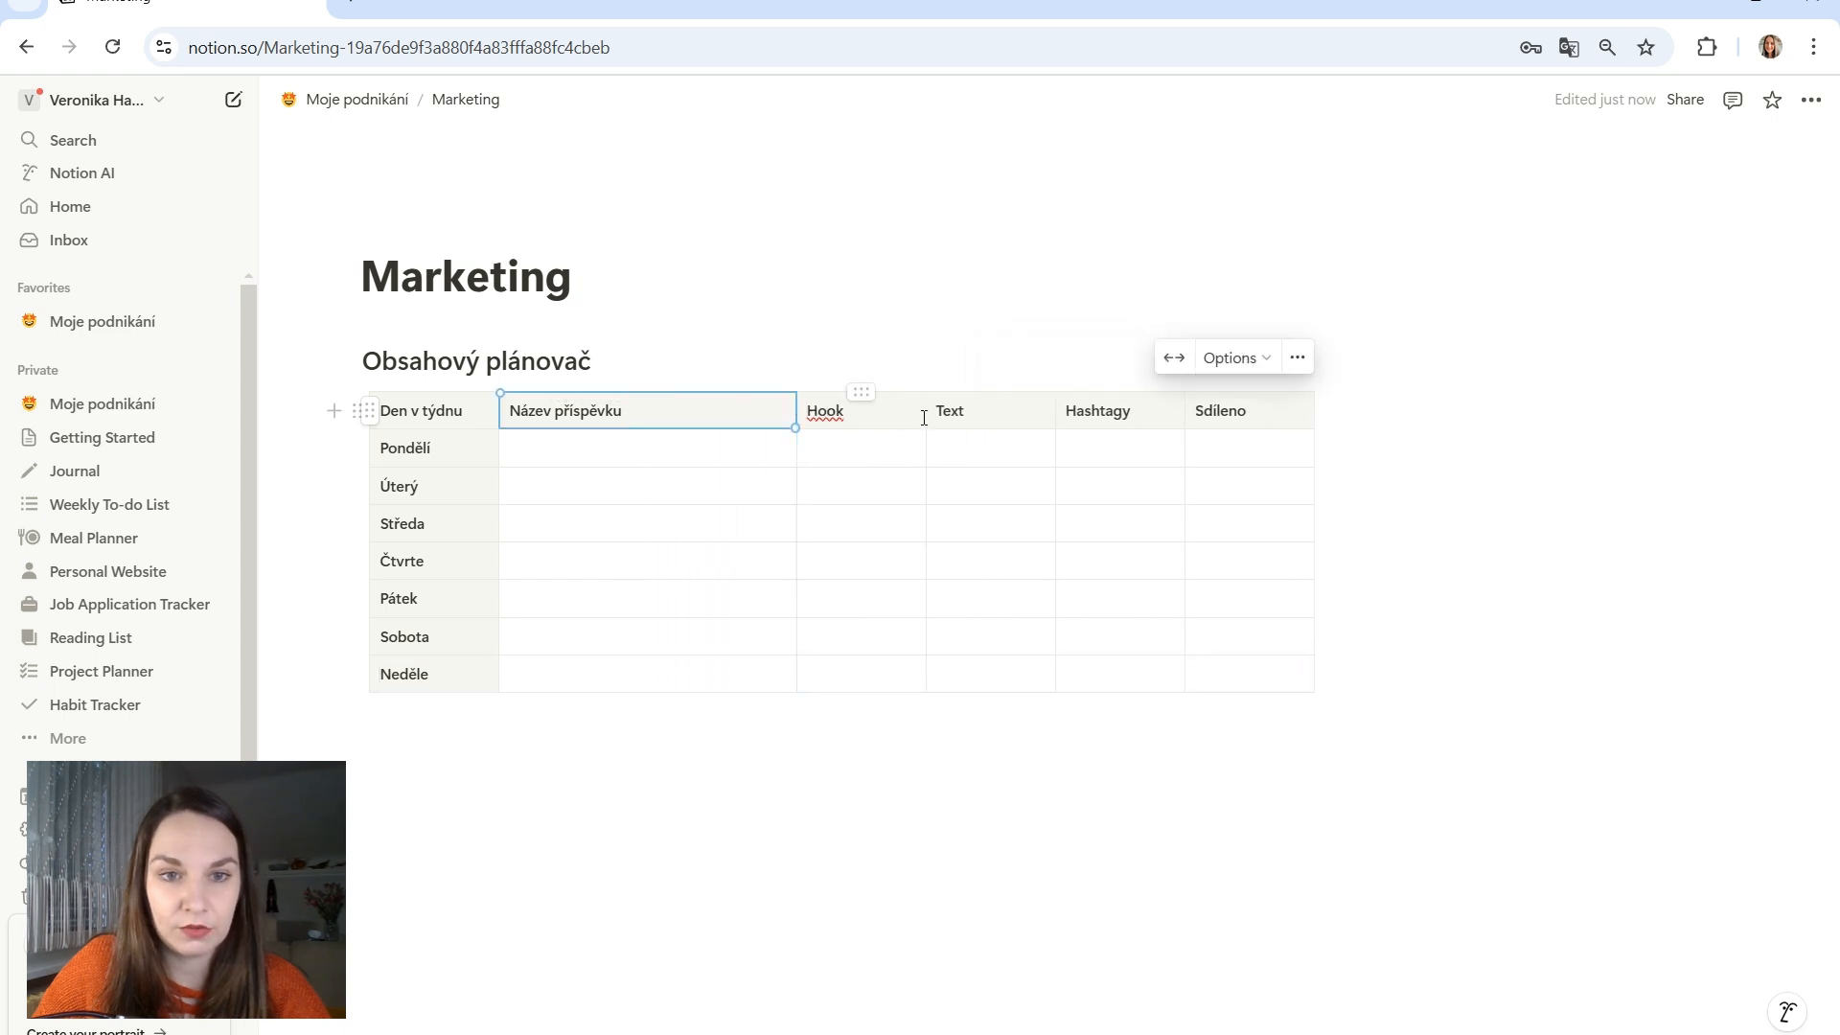
left_click_drag(925, 414, 1022, 415)
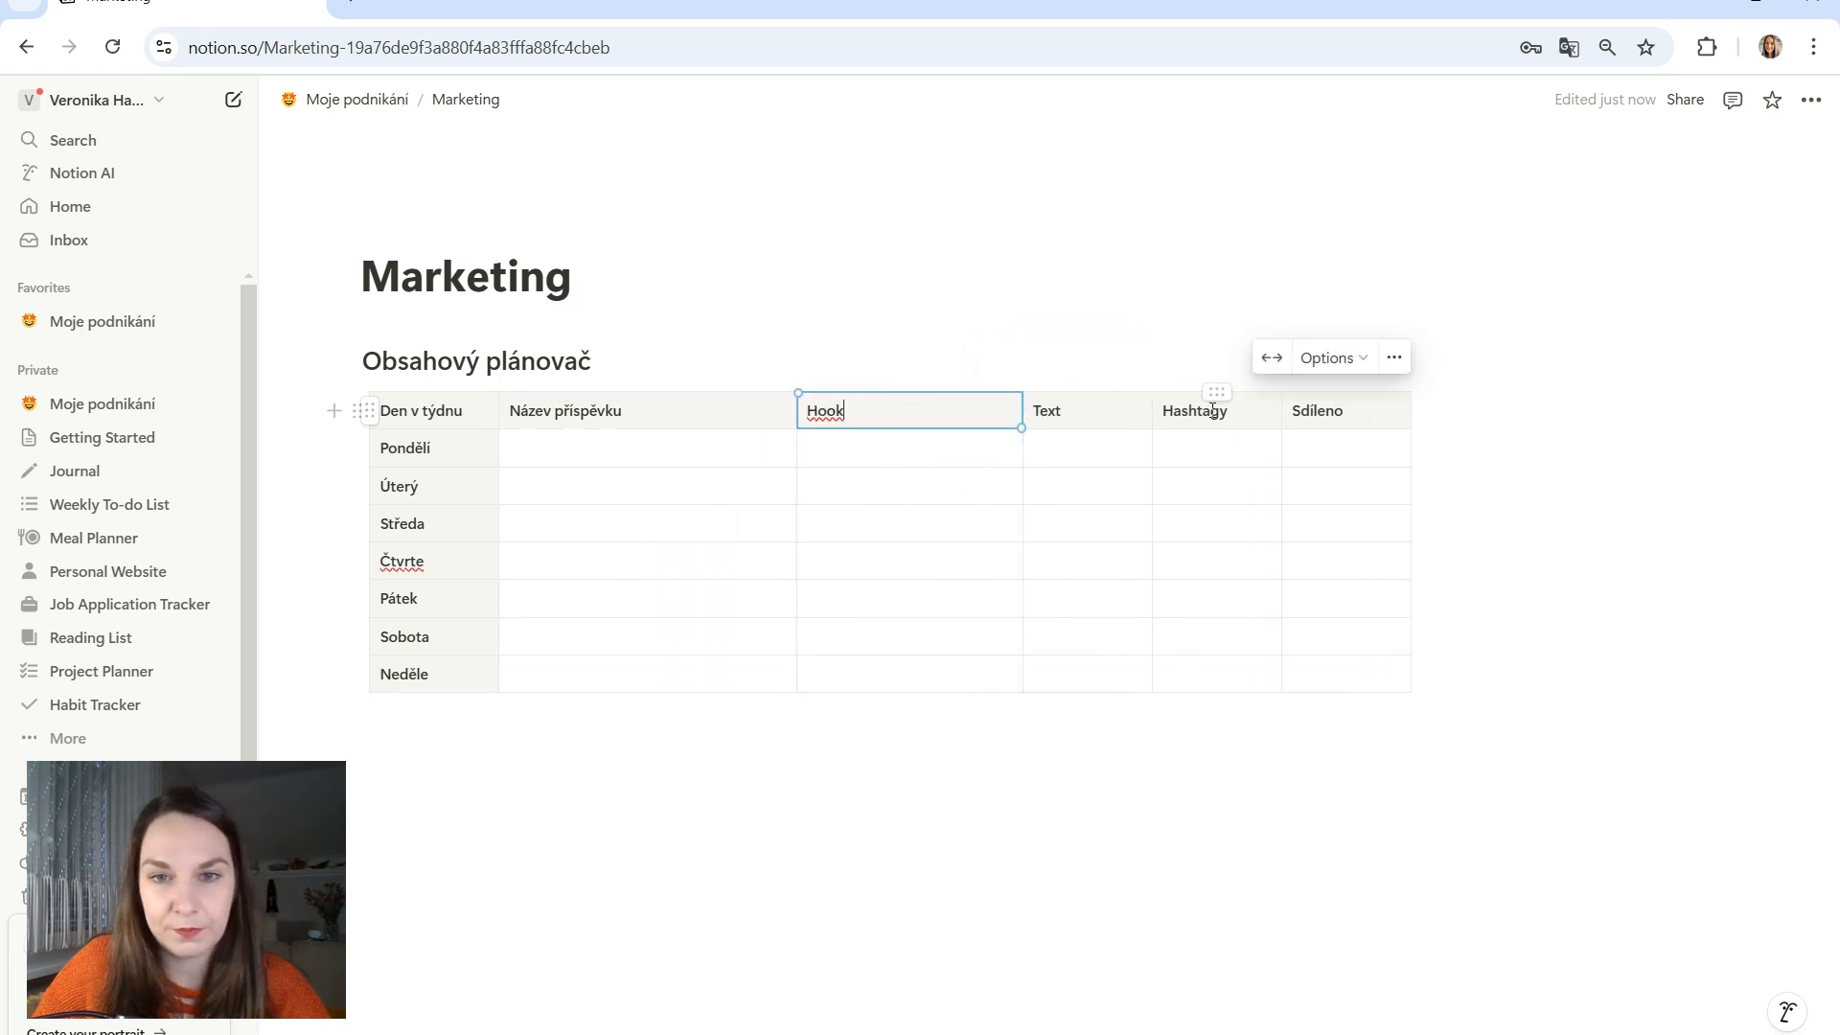
left_click_drag(1152, 413, 1302, 412)
In the Pondělí row, enter "Jak tvořit v Notion" as the post name, "Notion je tvůj kámoš" as the hook and "texxt" followed by dots as text
left_click(565, 440)
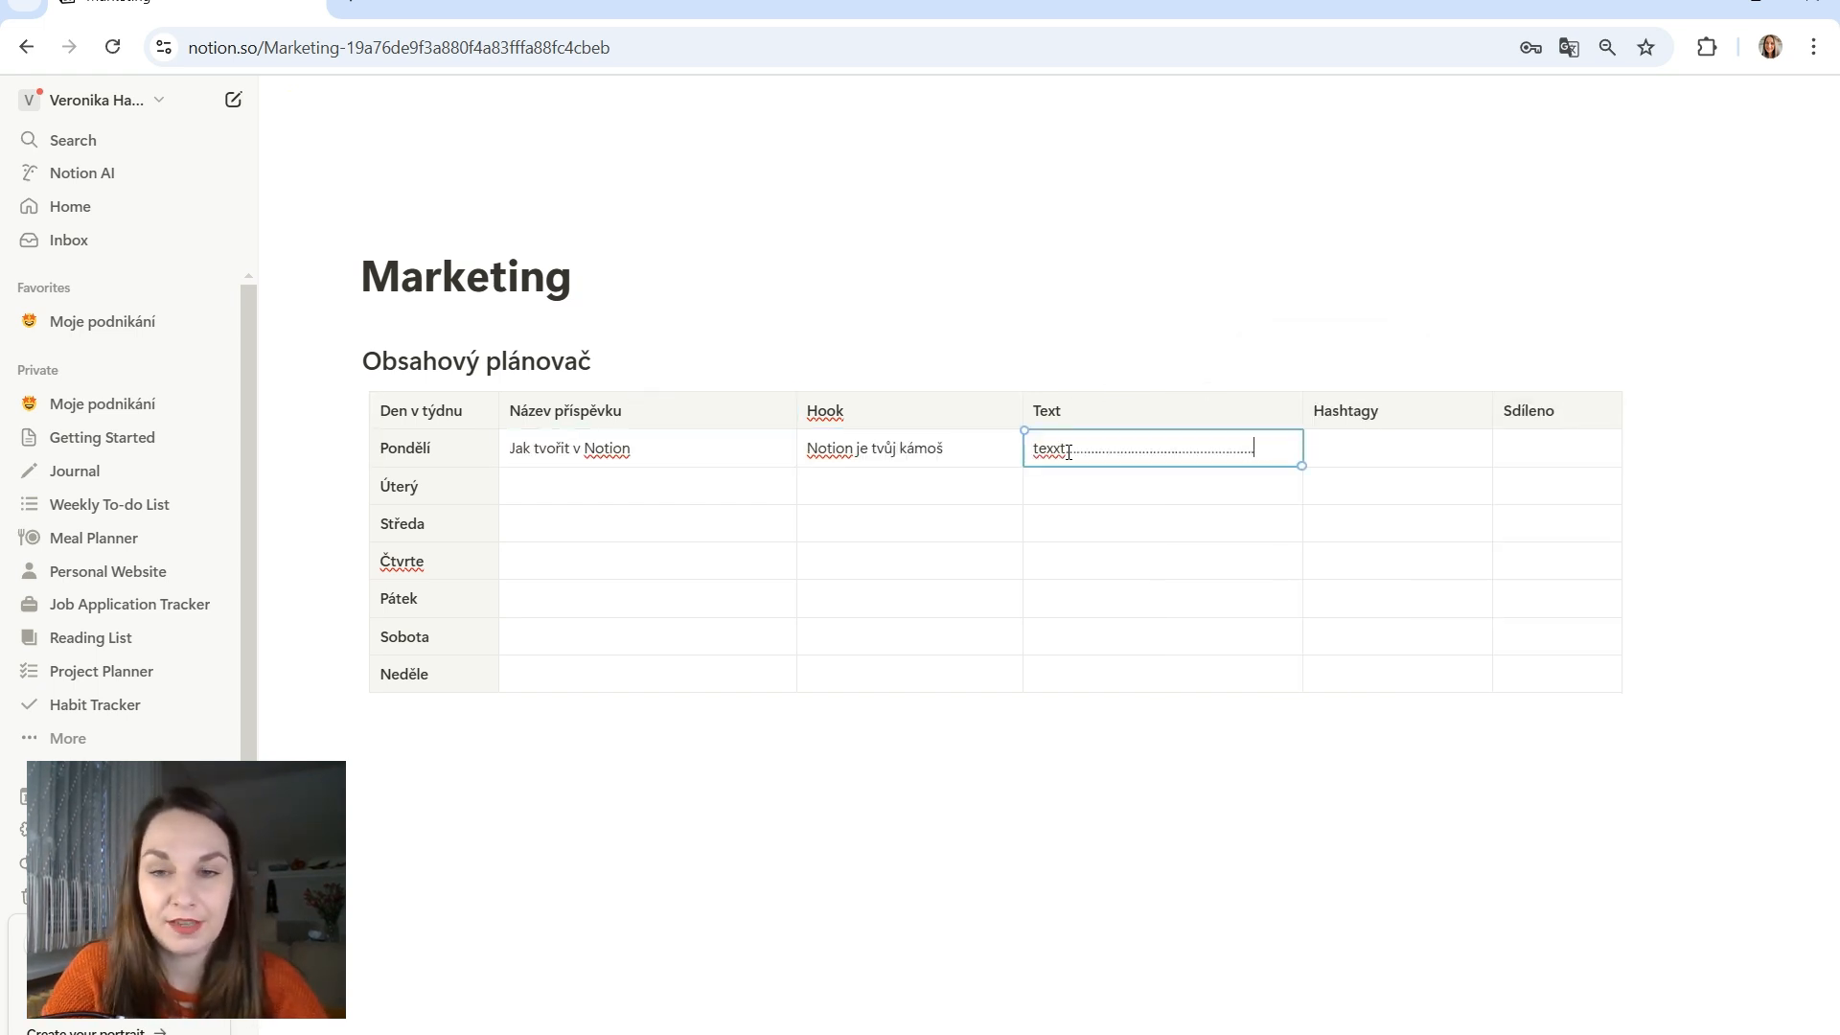
type(".........................................................................................................")
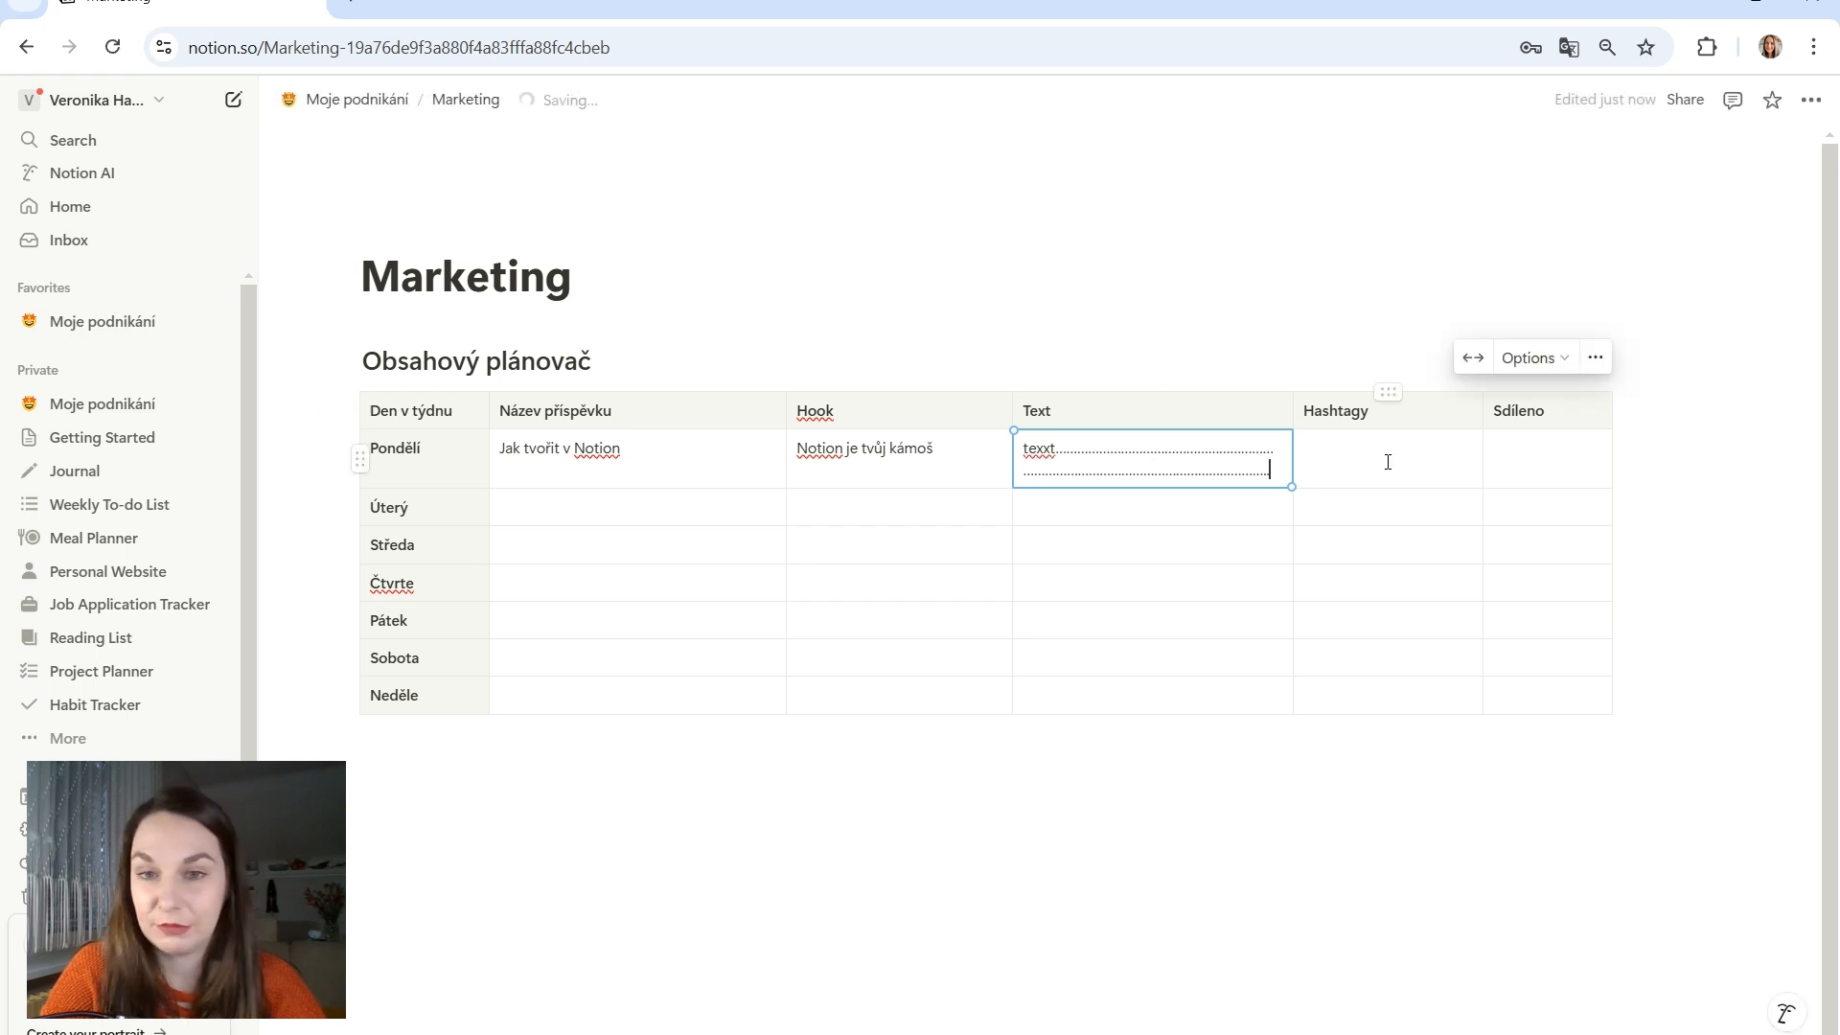
Complete the Pondělí row with hashtags #notion #organizaceprace #organizacepodnikani #planovani, 14.2. in an added Datum sdílení column, and ✅ under Sdíleno
left_click(1402, 458)
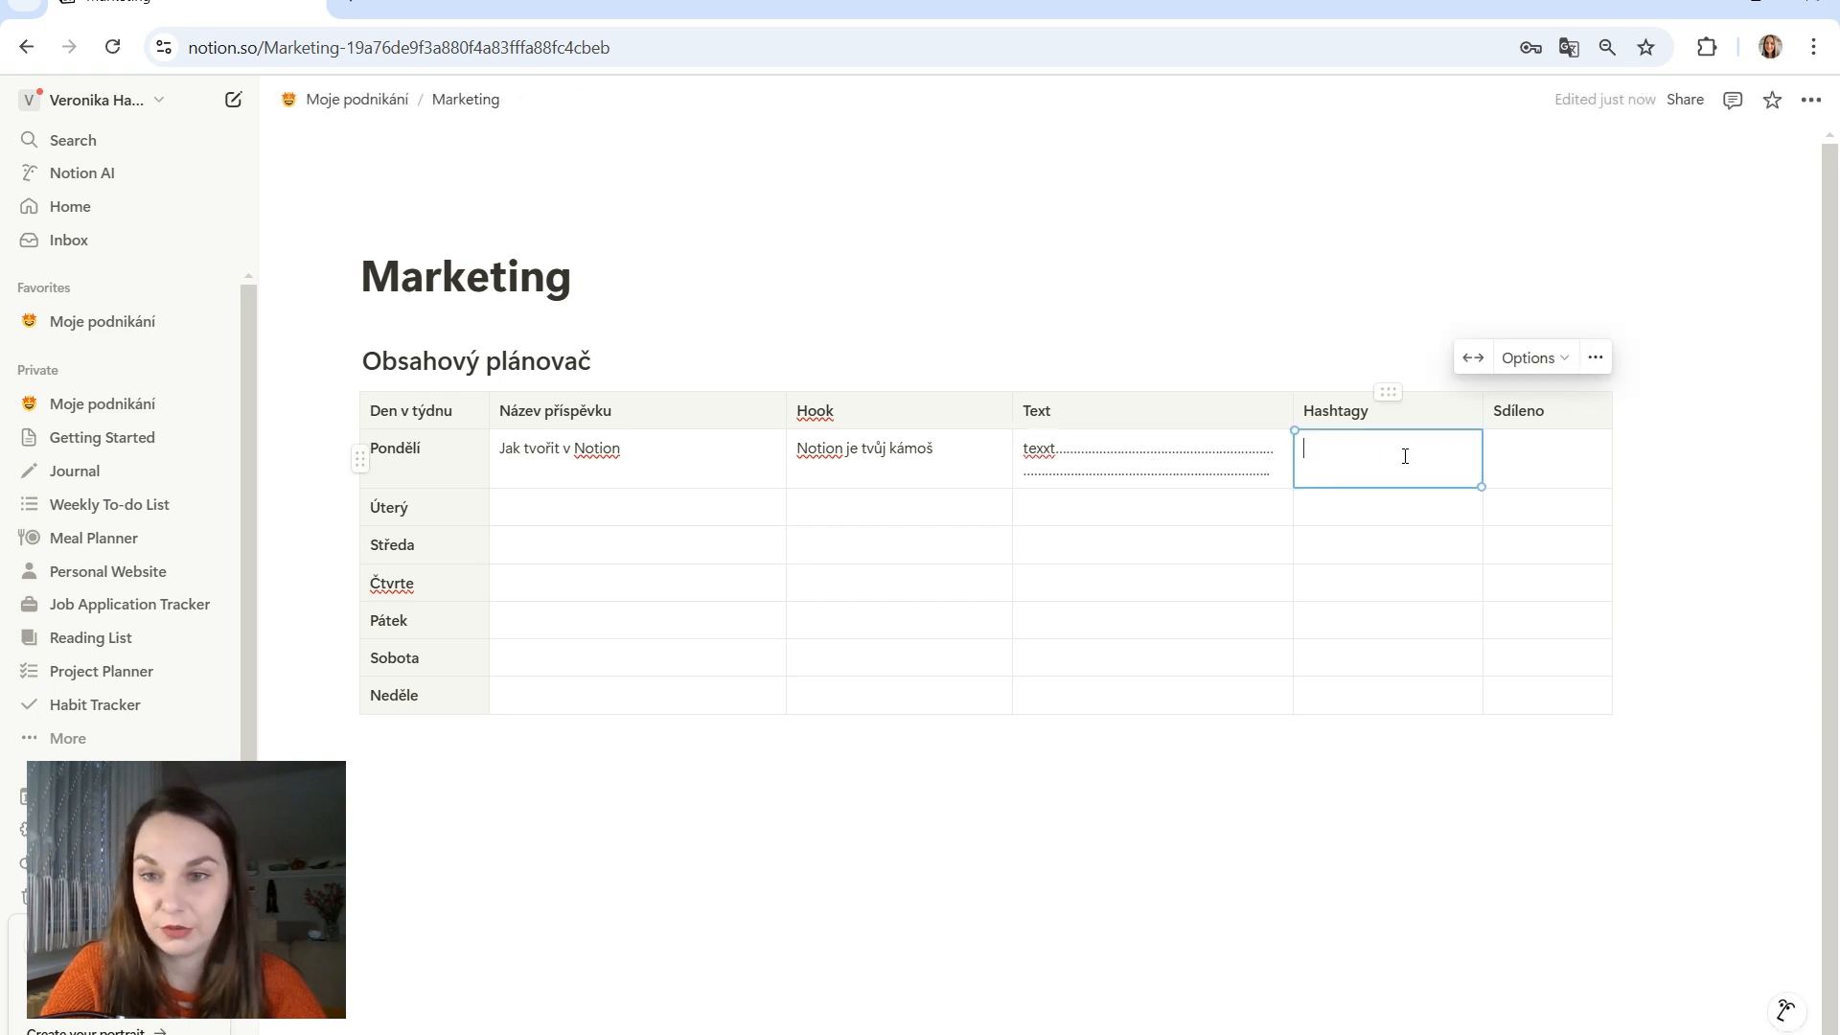
left_click(1522, 485)
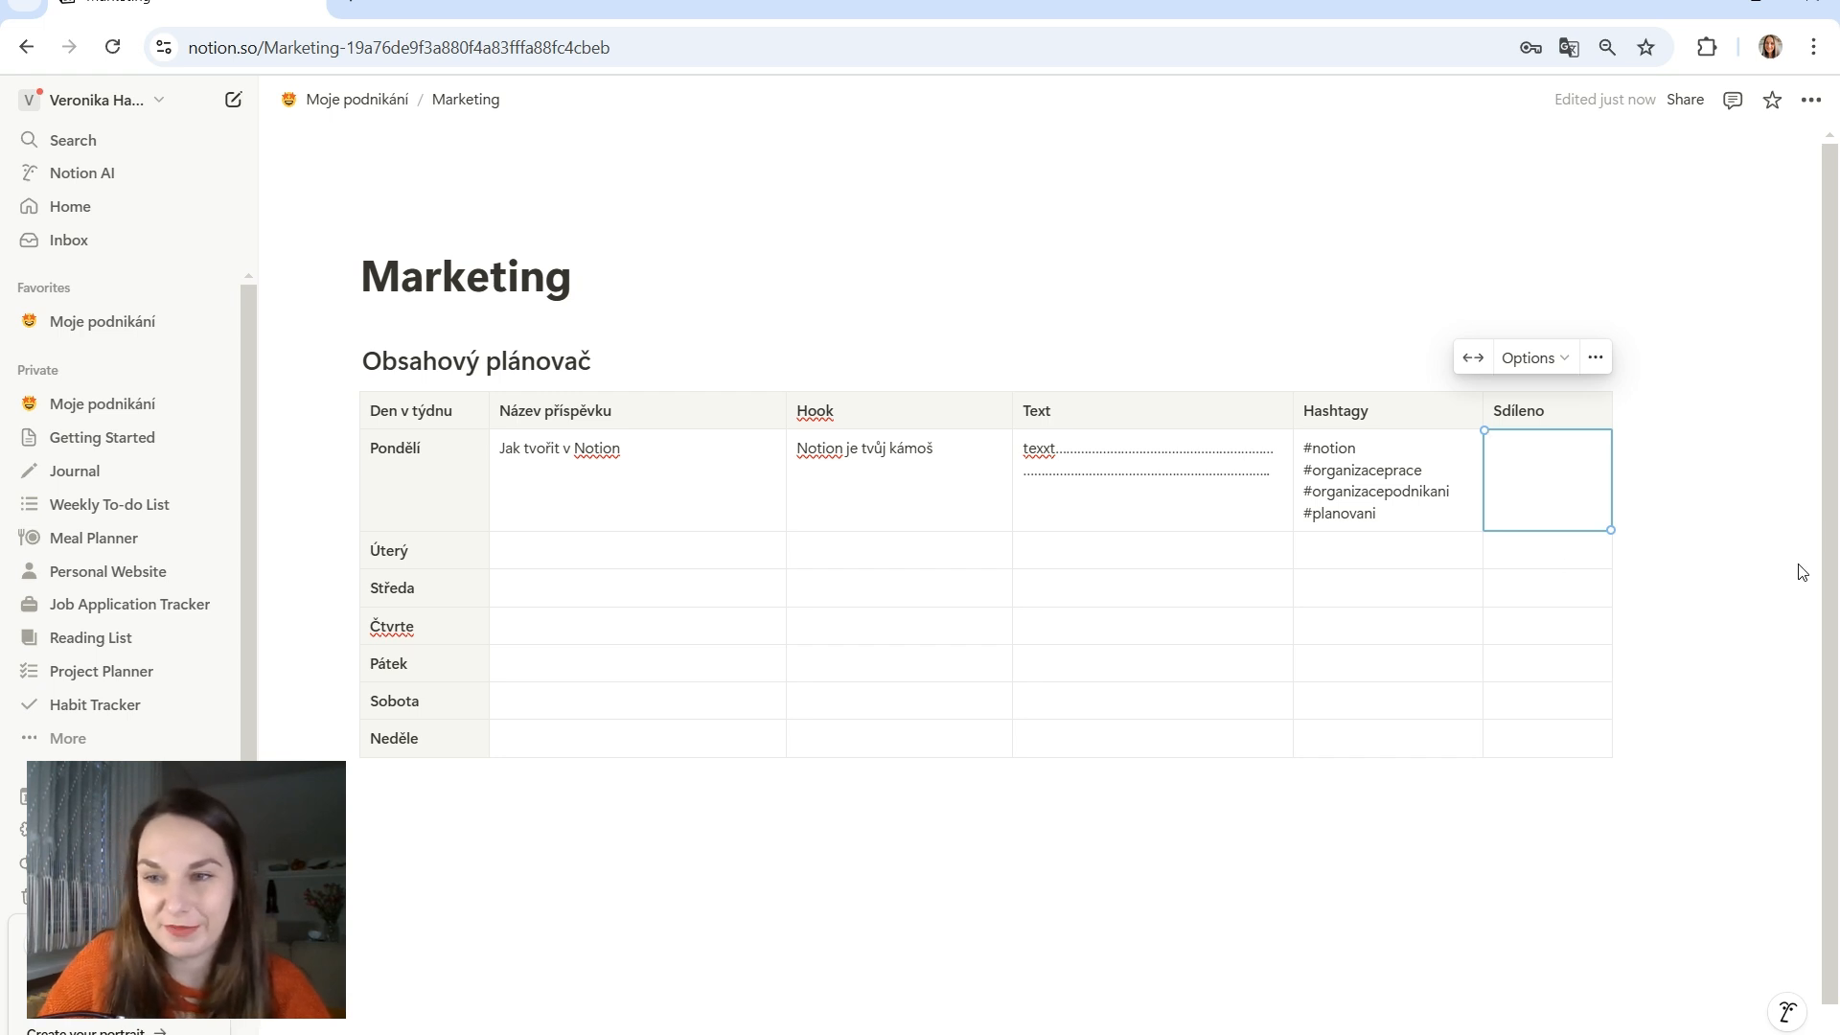
type("✅")
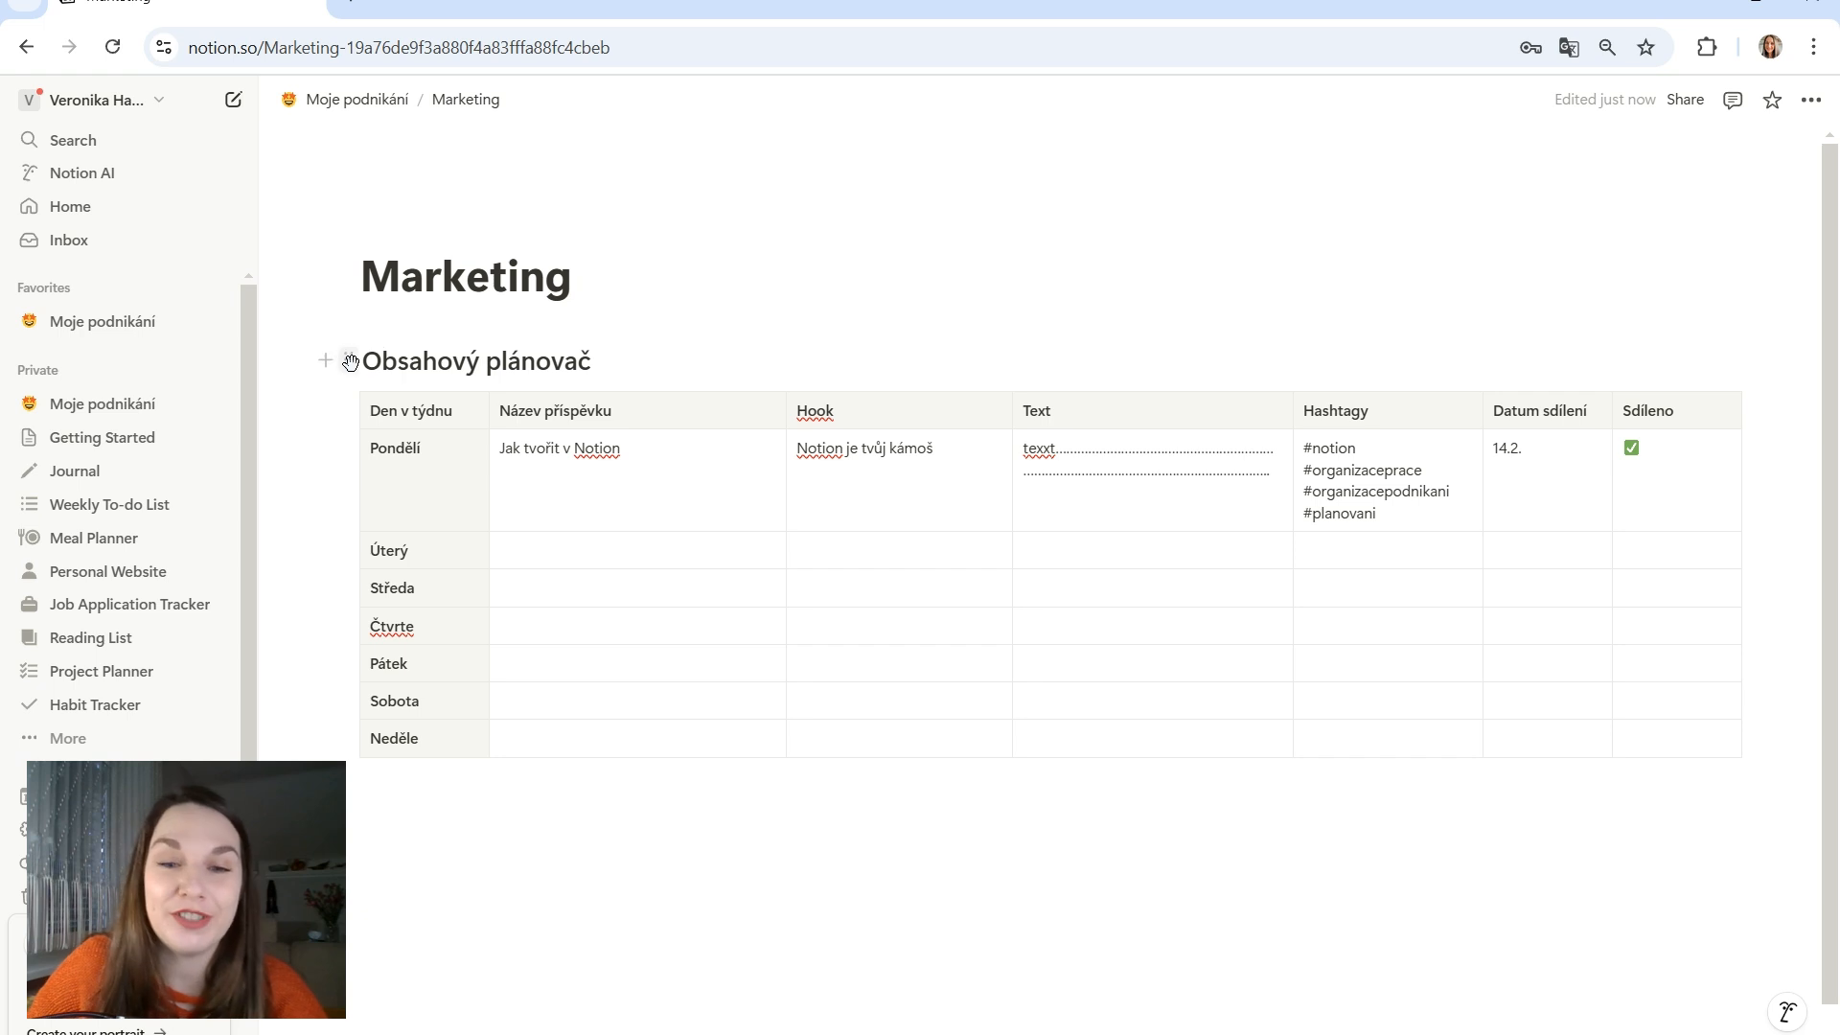
Turn the simple table into a database and title it "Obsahový plánovač"
left_click(350, 413)
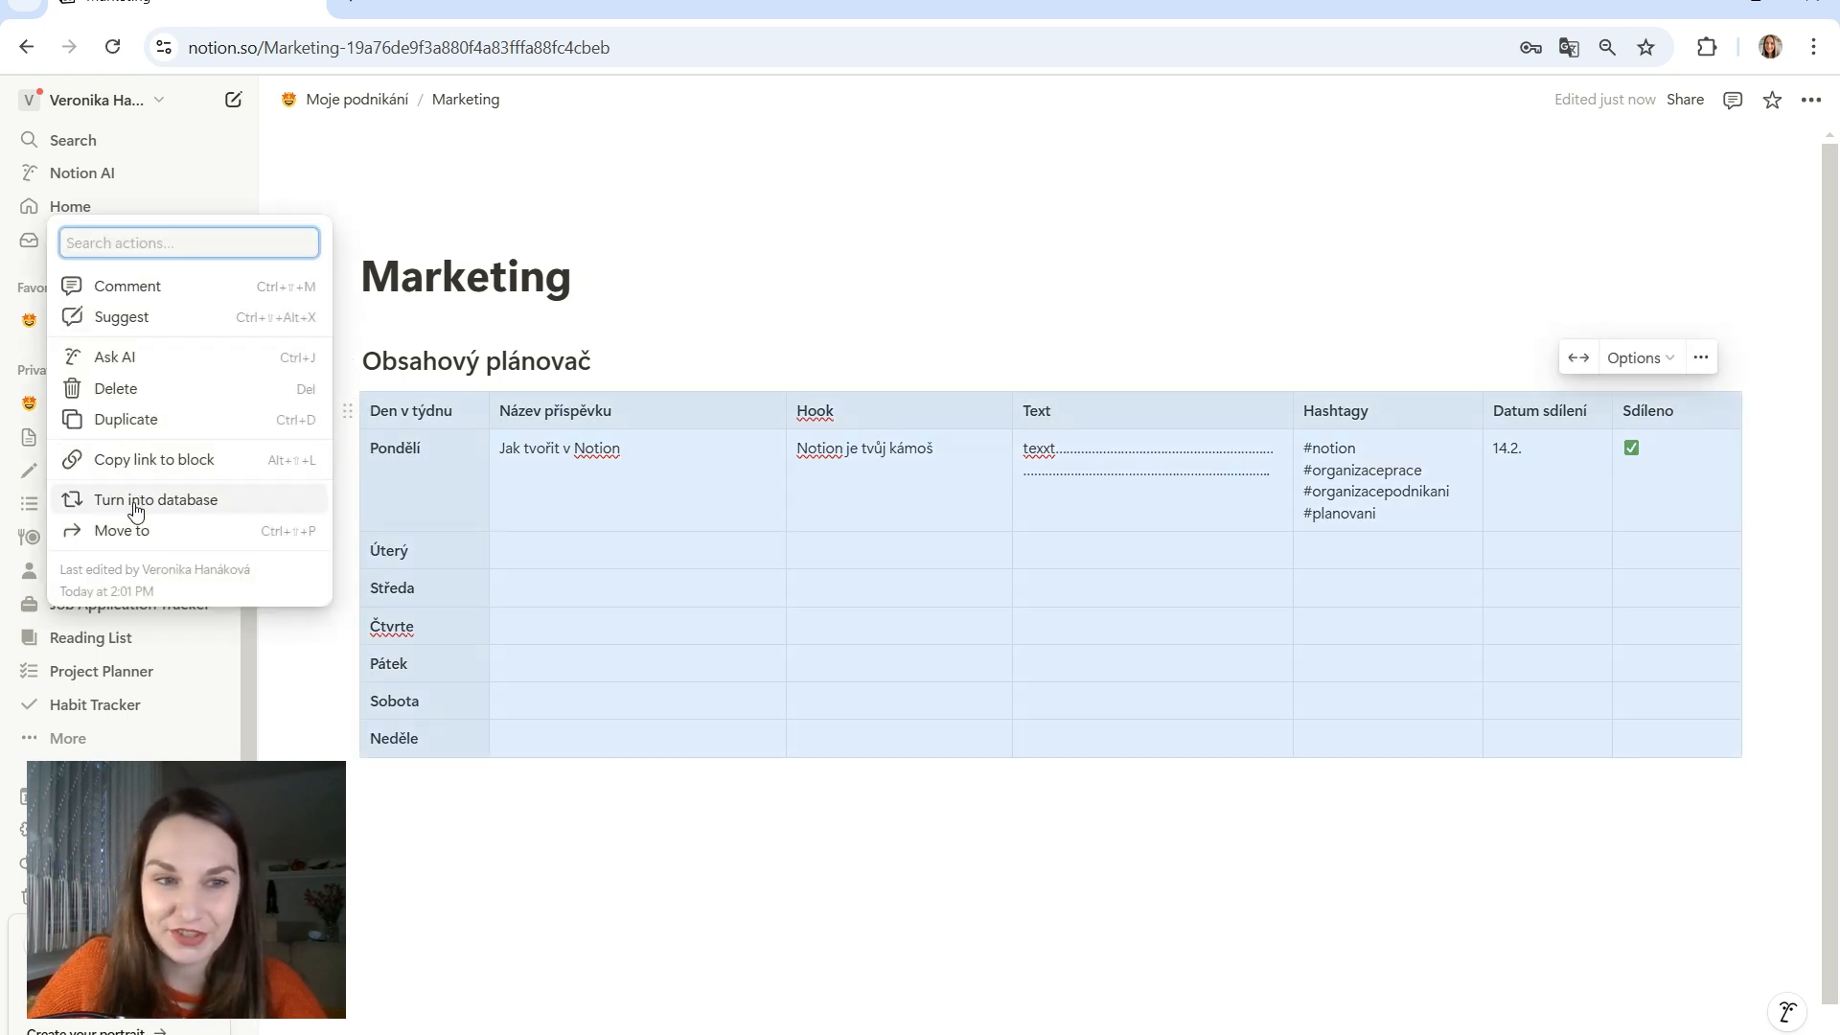
left_click(179, 502)
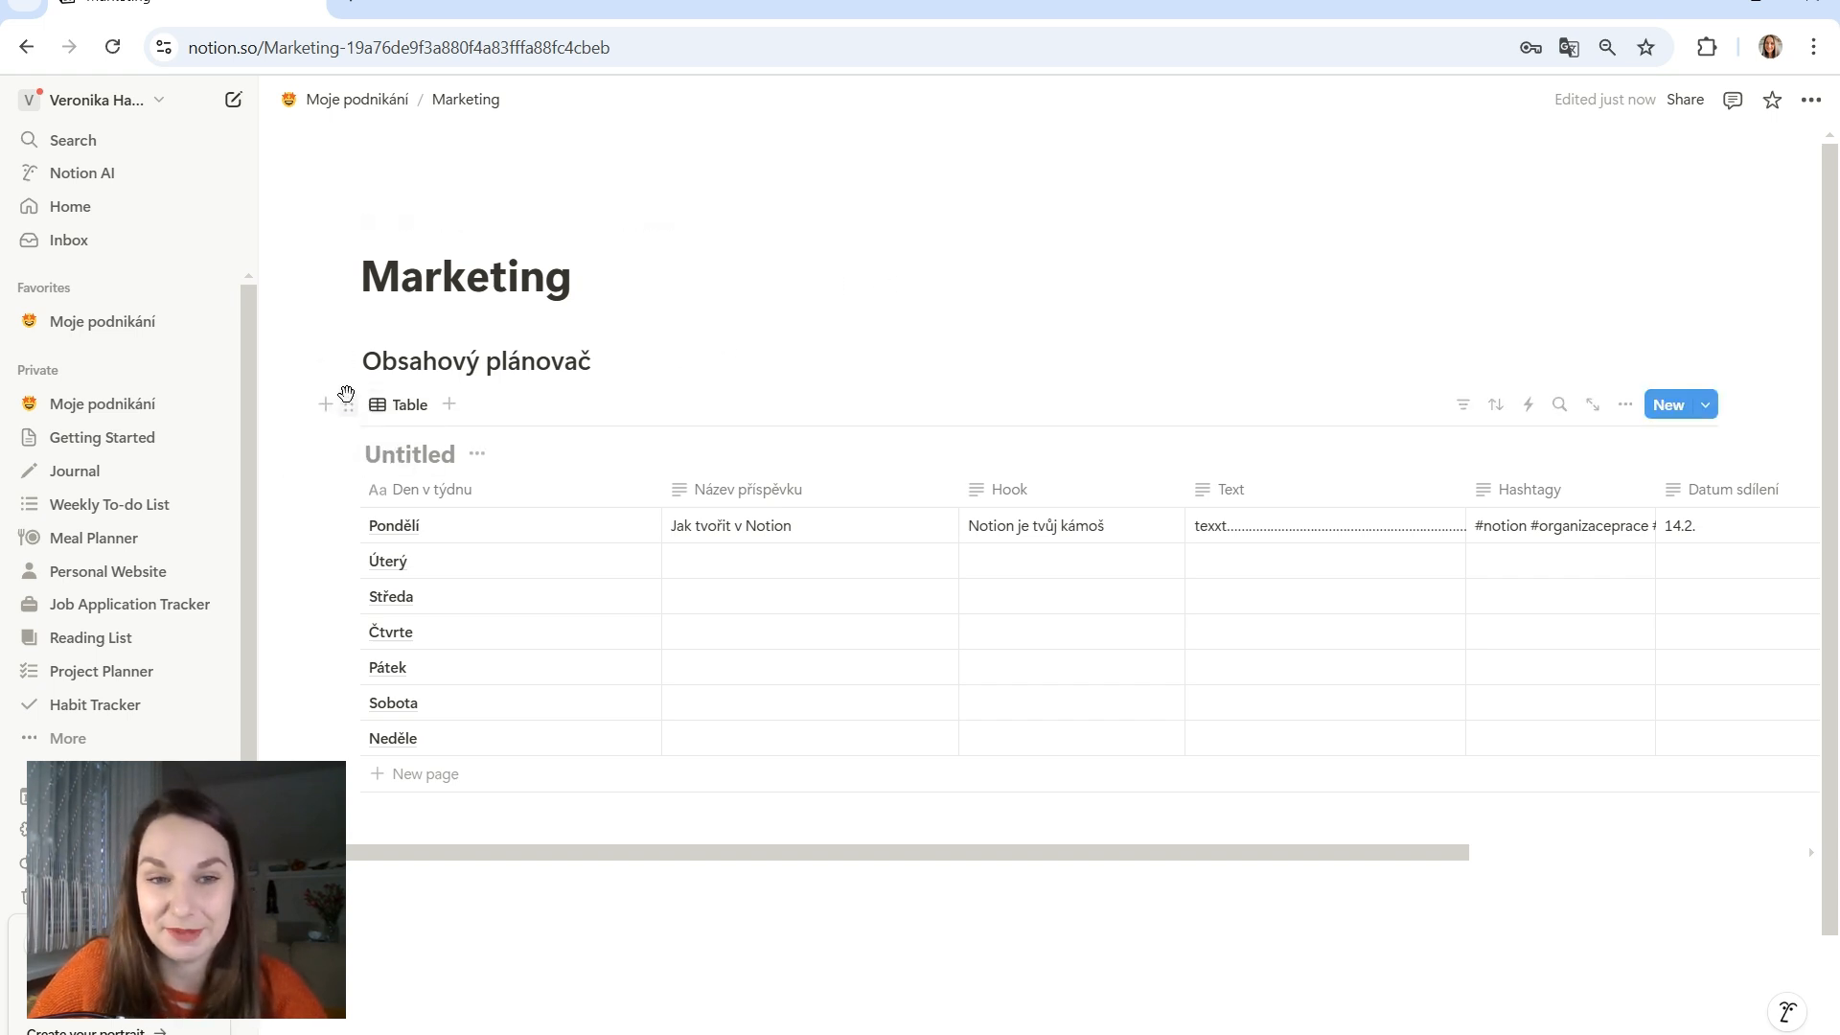
left_click(459, 452)
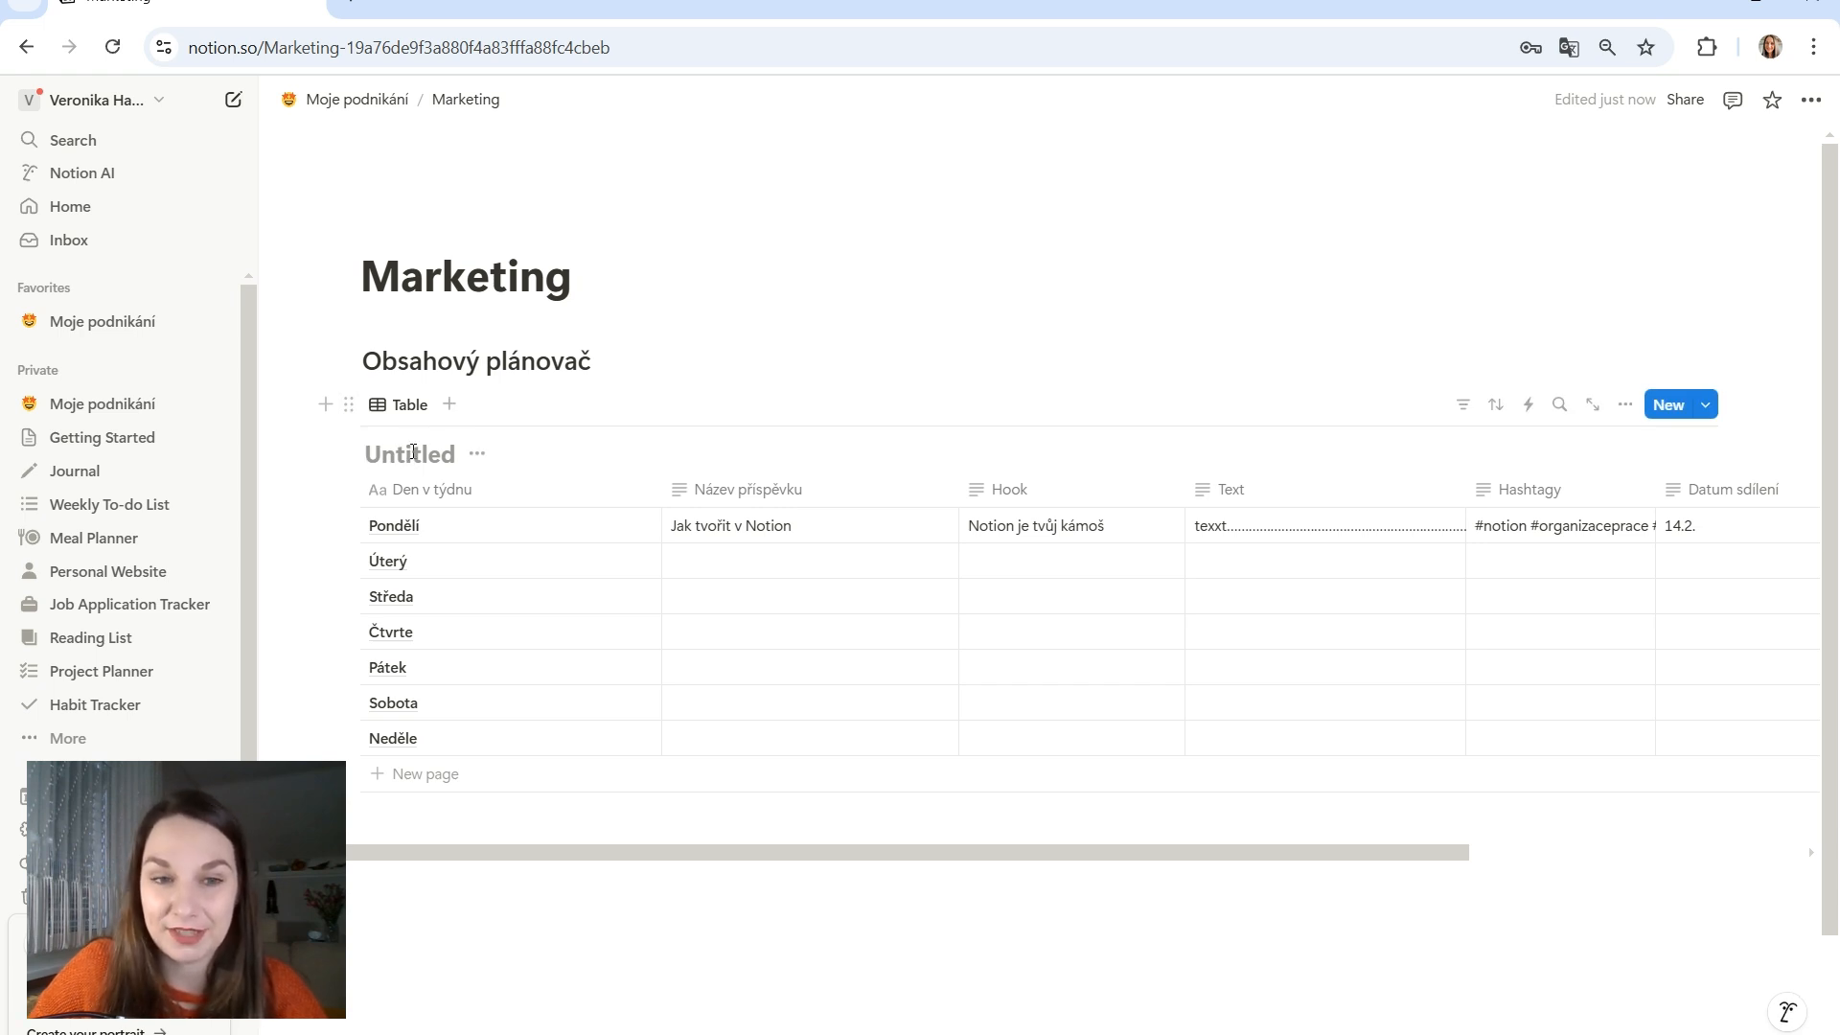
type("Obsahový plánovač")
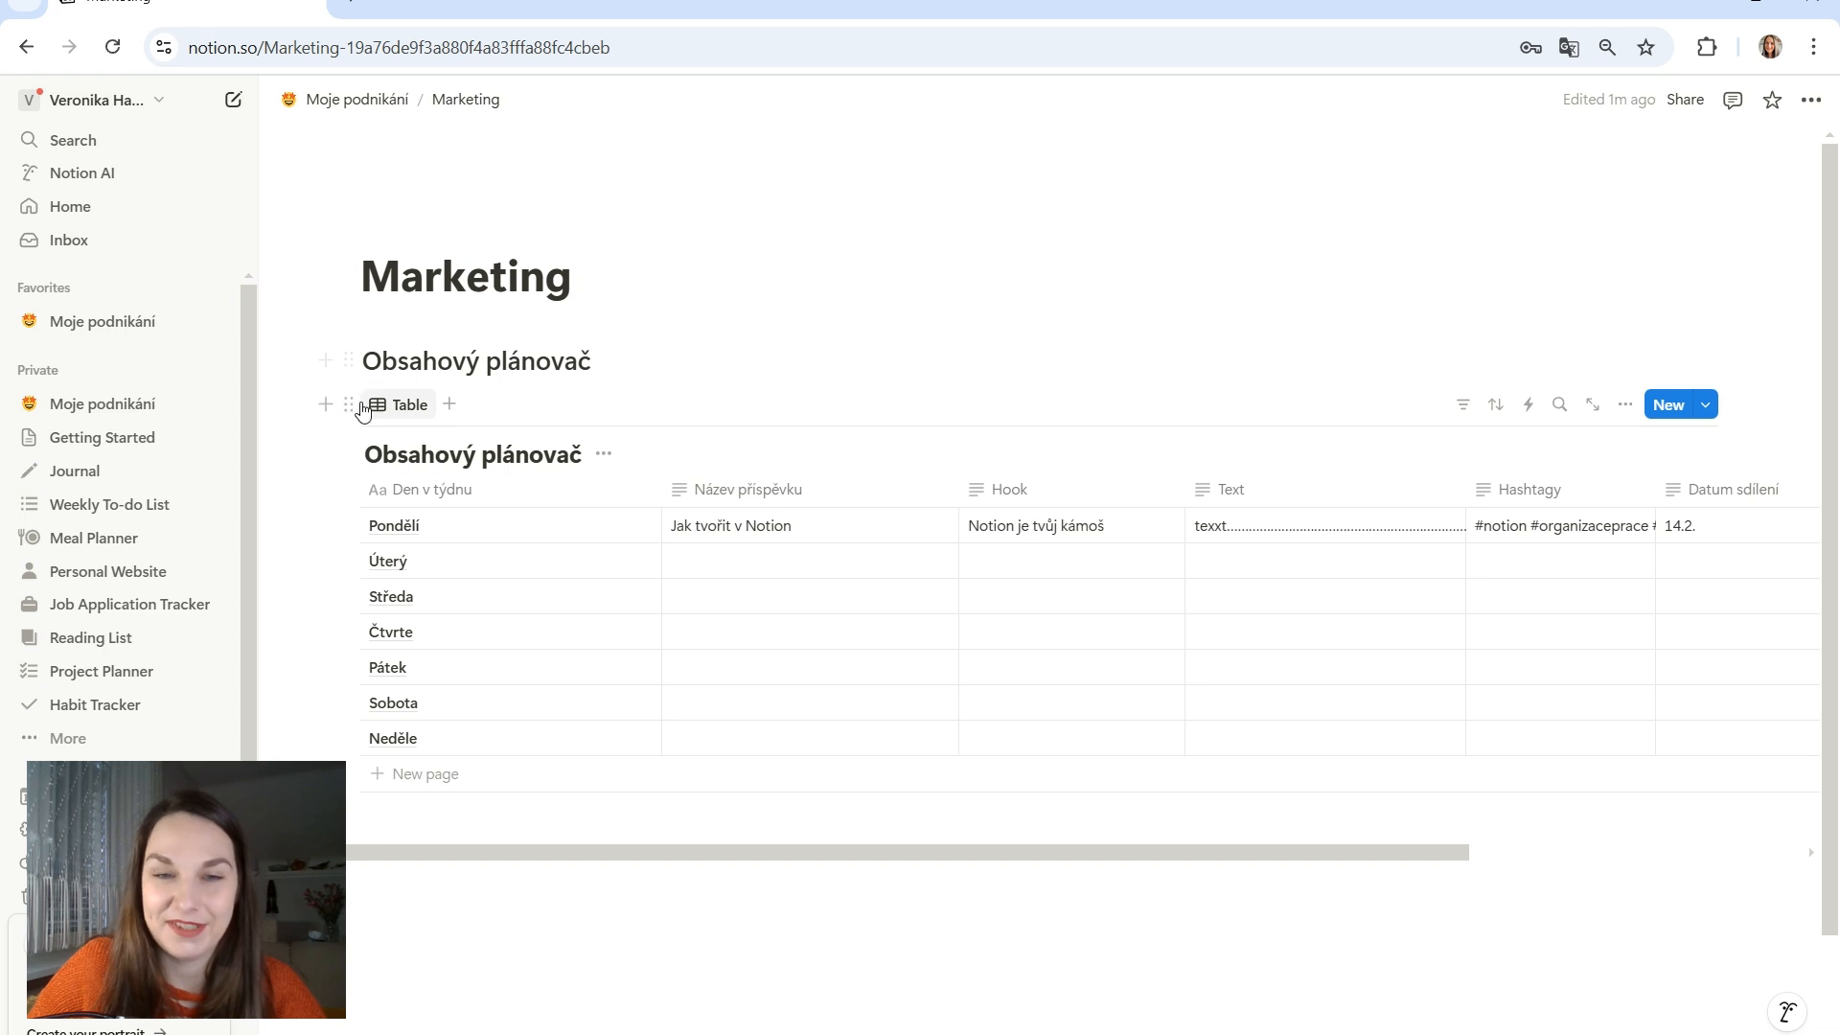
Turn the Obsahový plánovač database back into a simple table and start an empty line below it
left_click(349, 404)
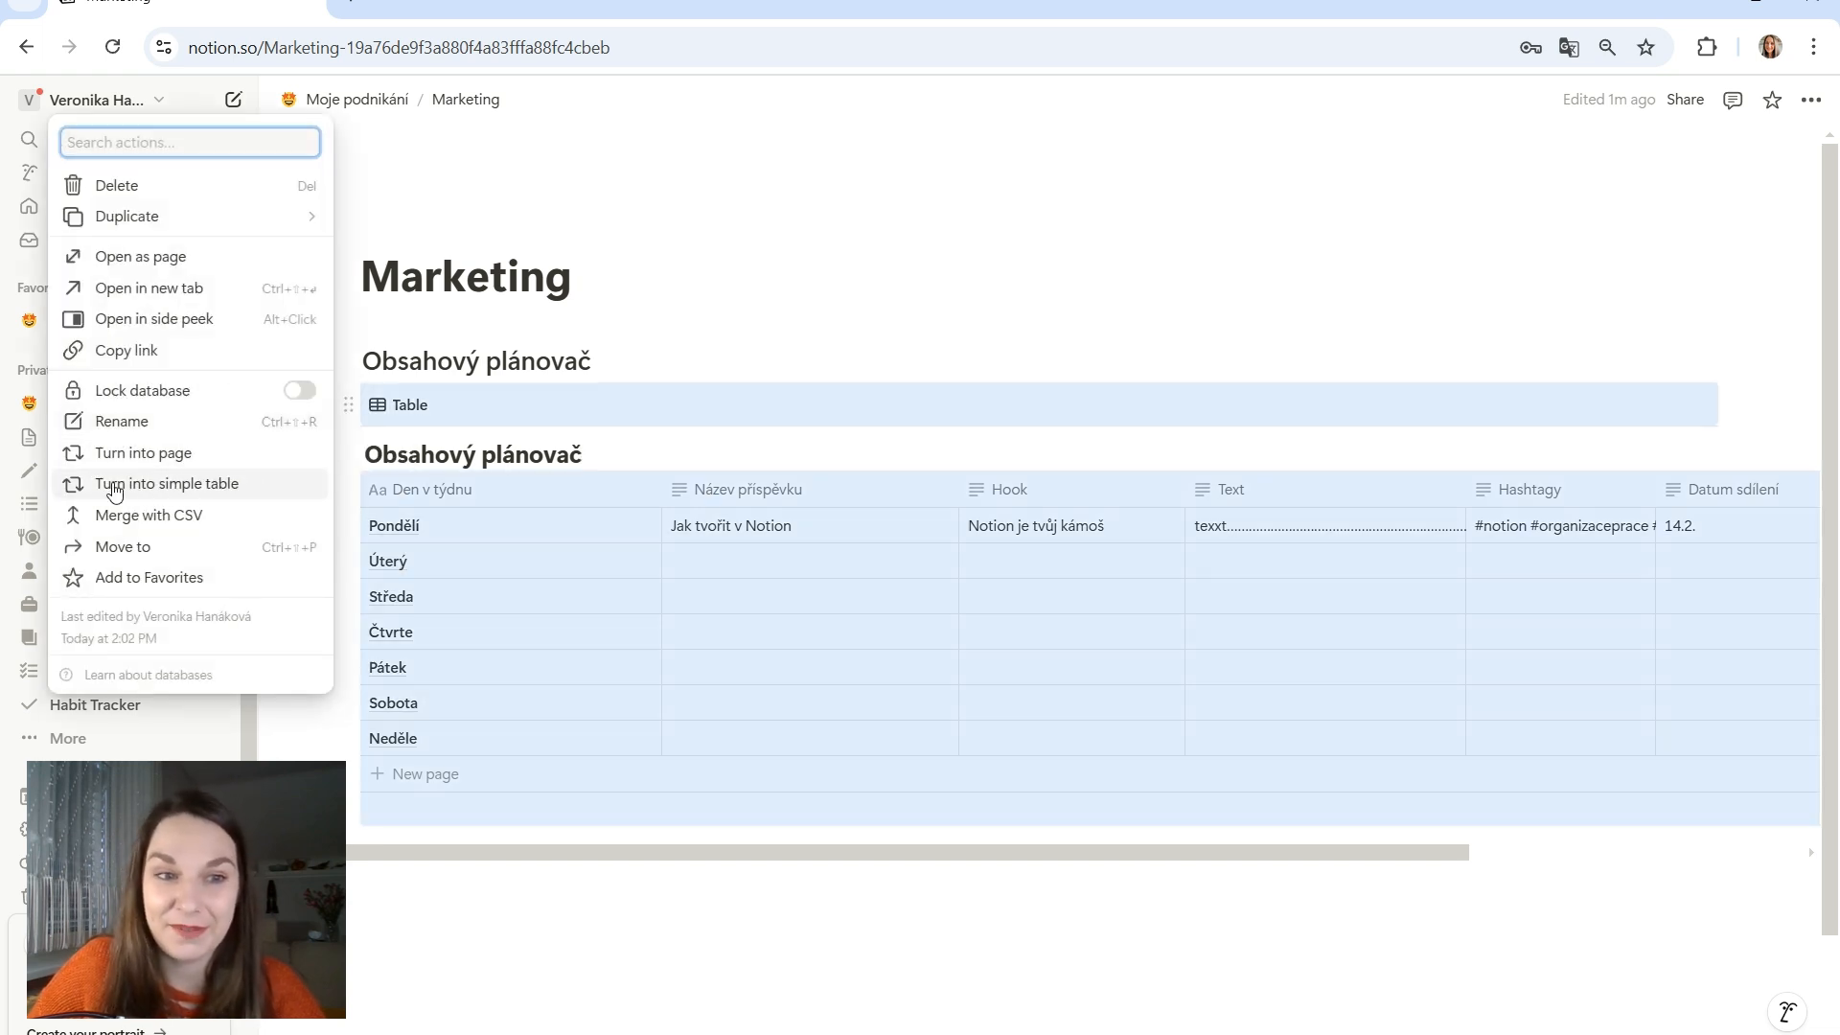
left_click(233, 486)
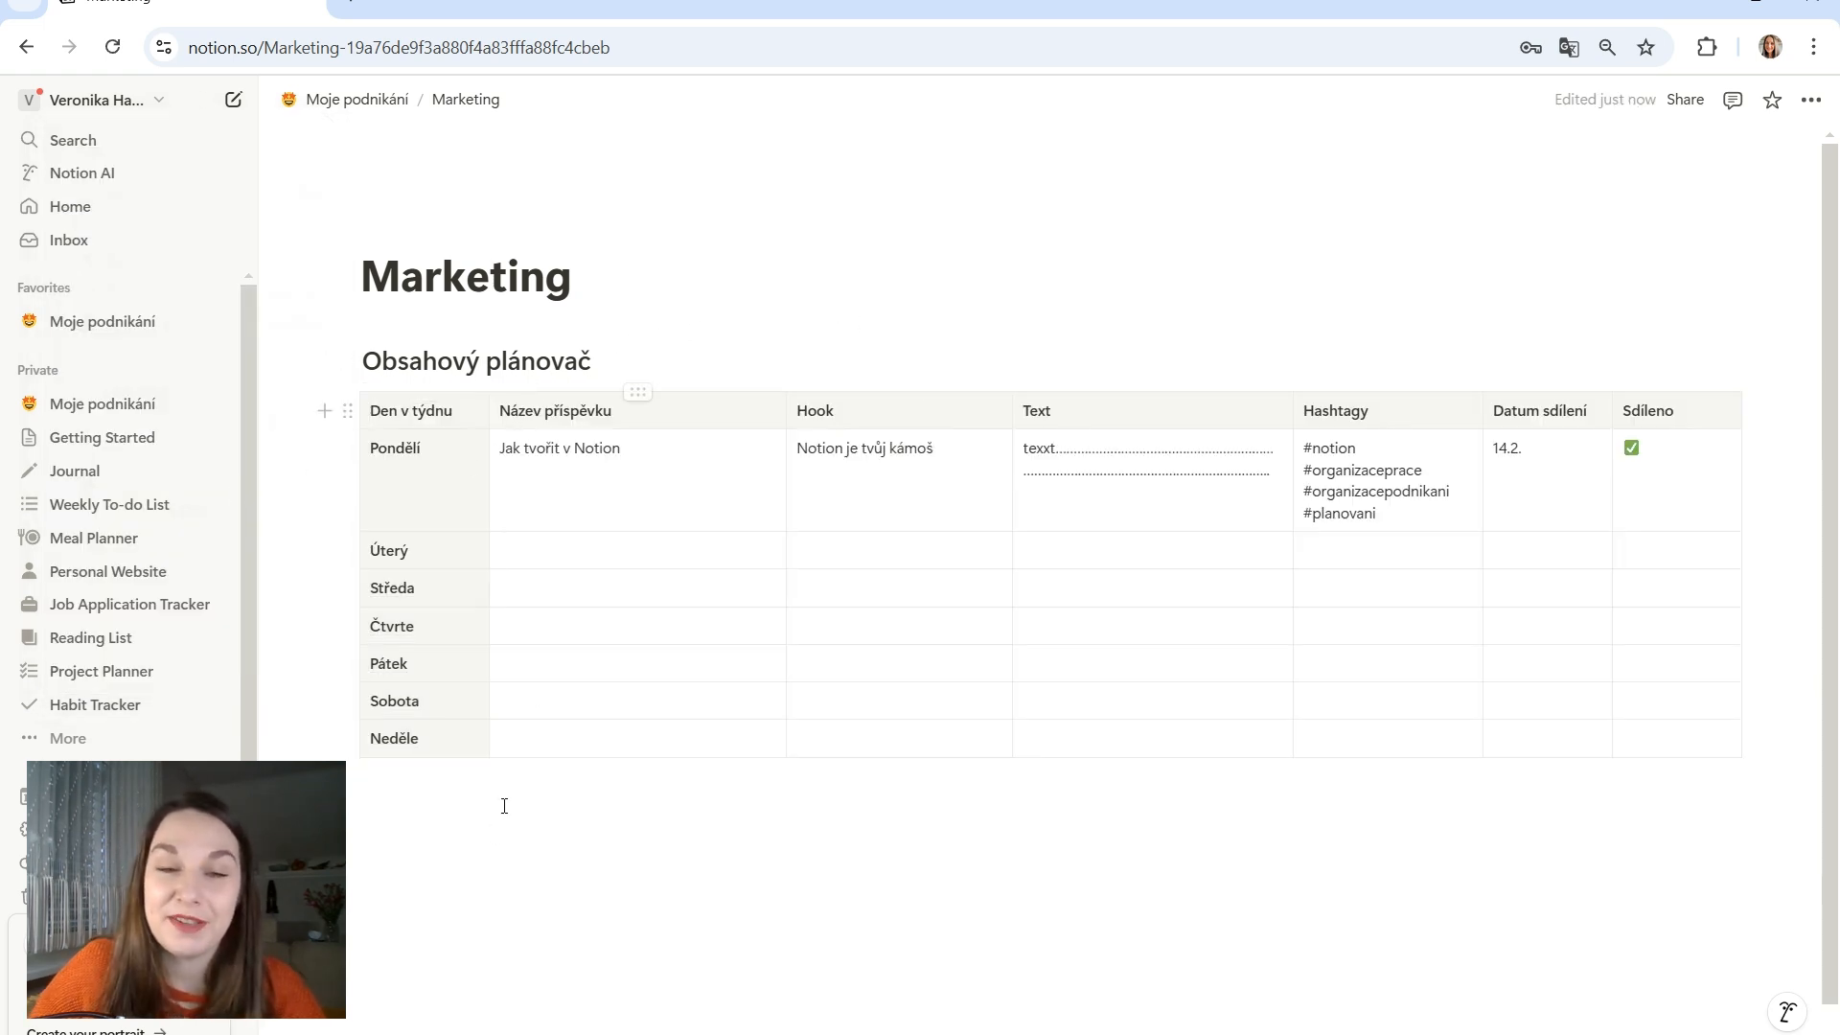
left_click(439, 953)
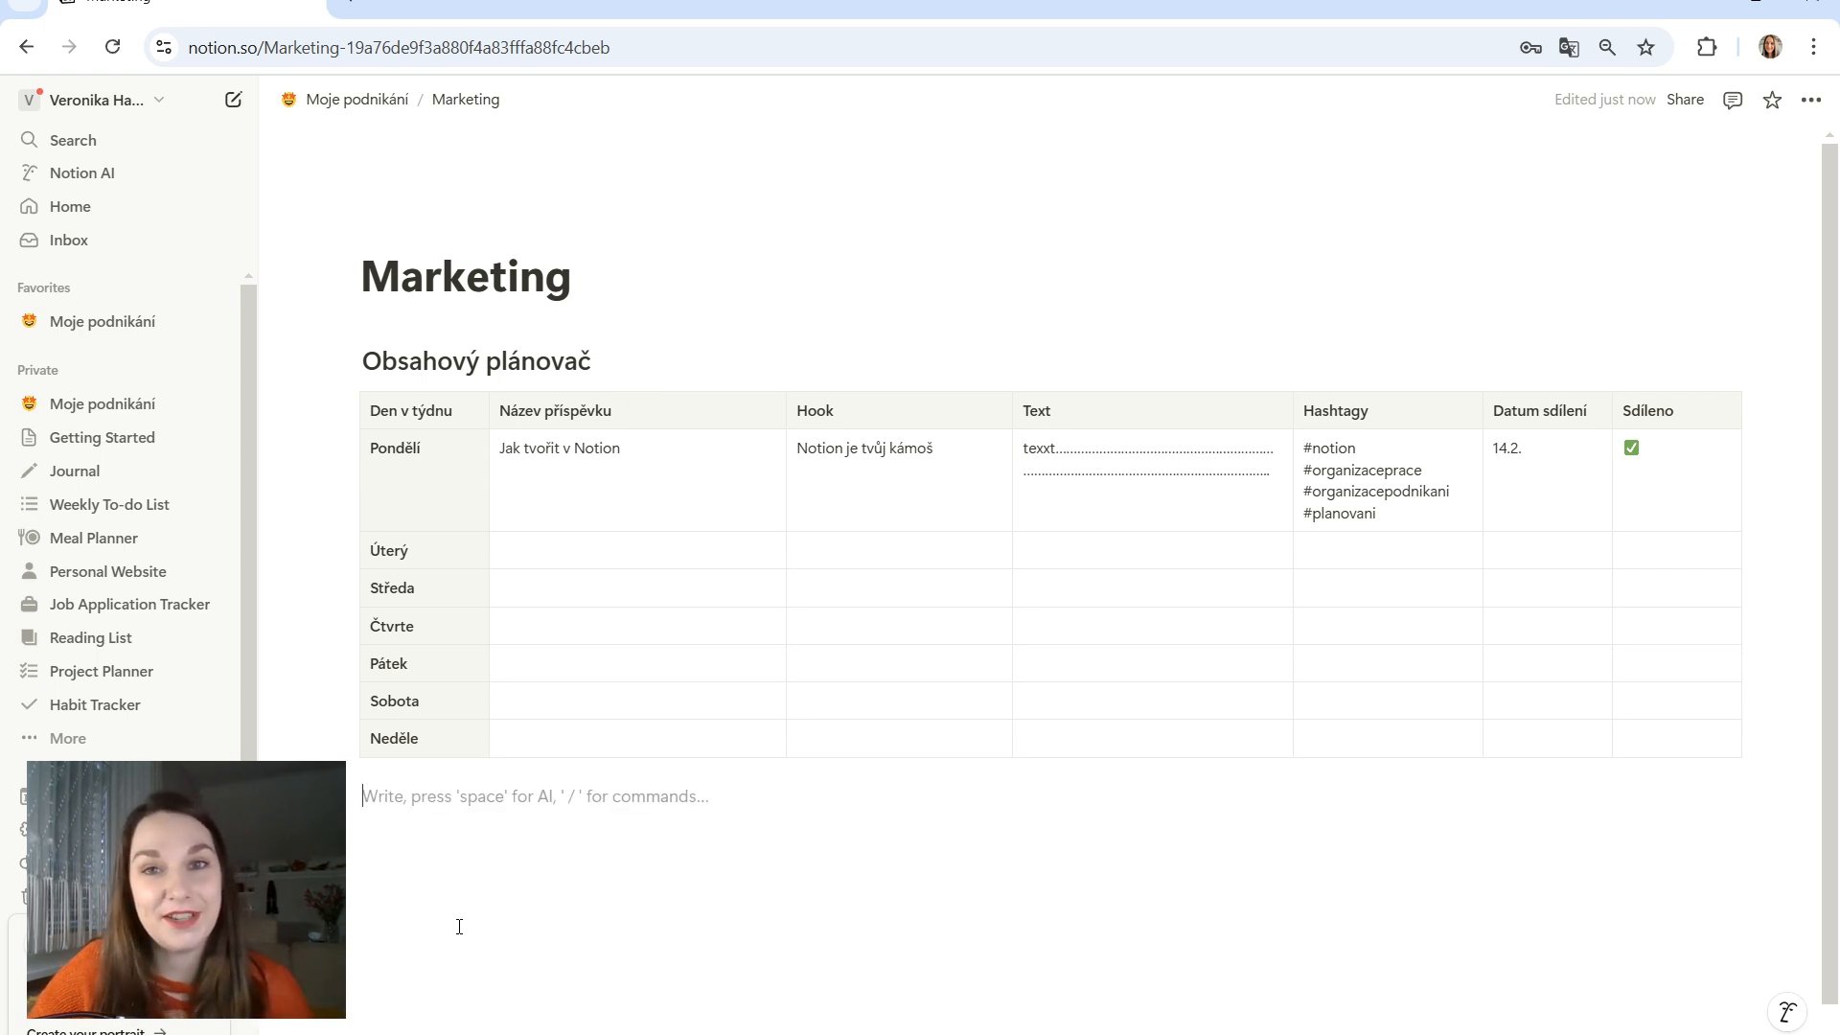
type("/")
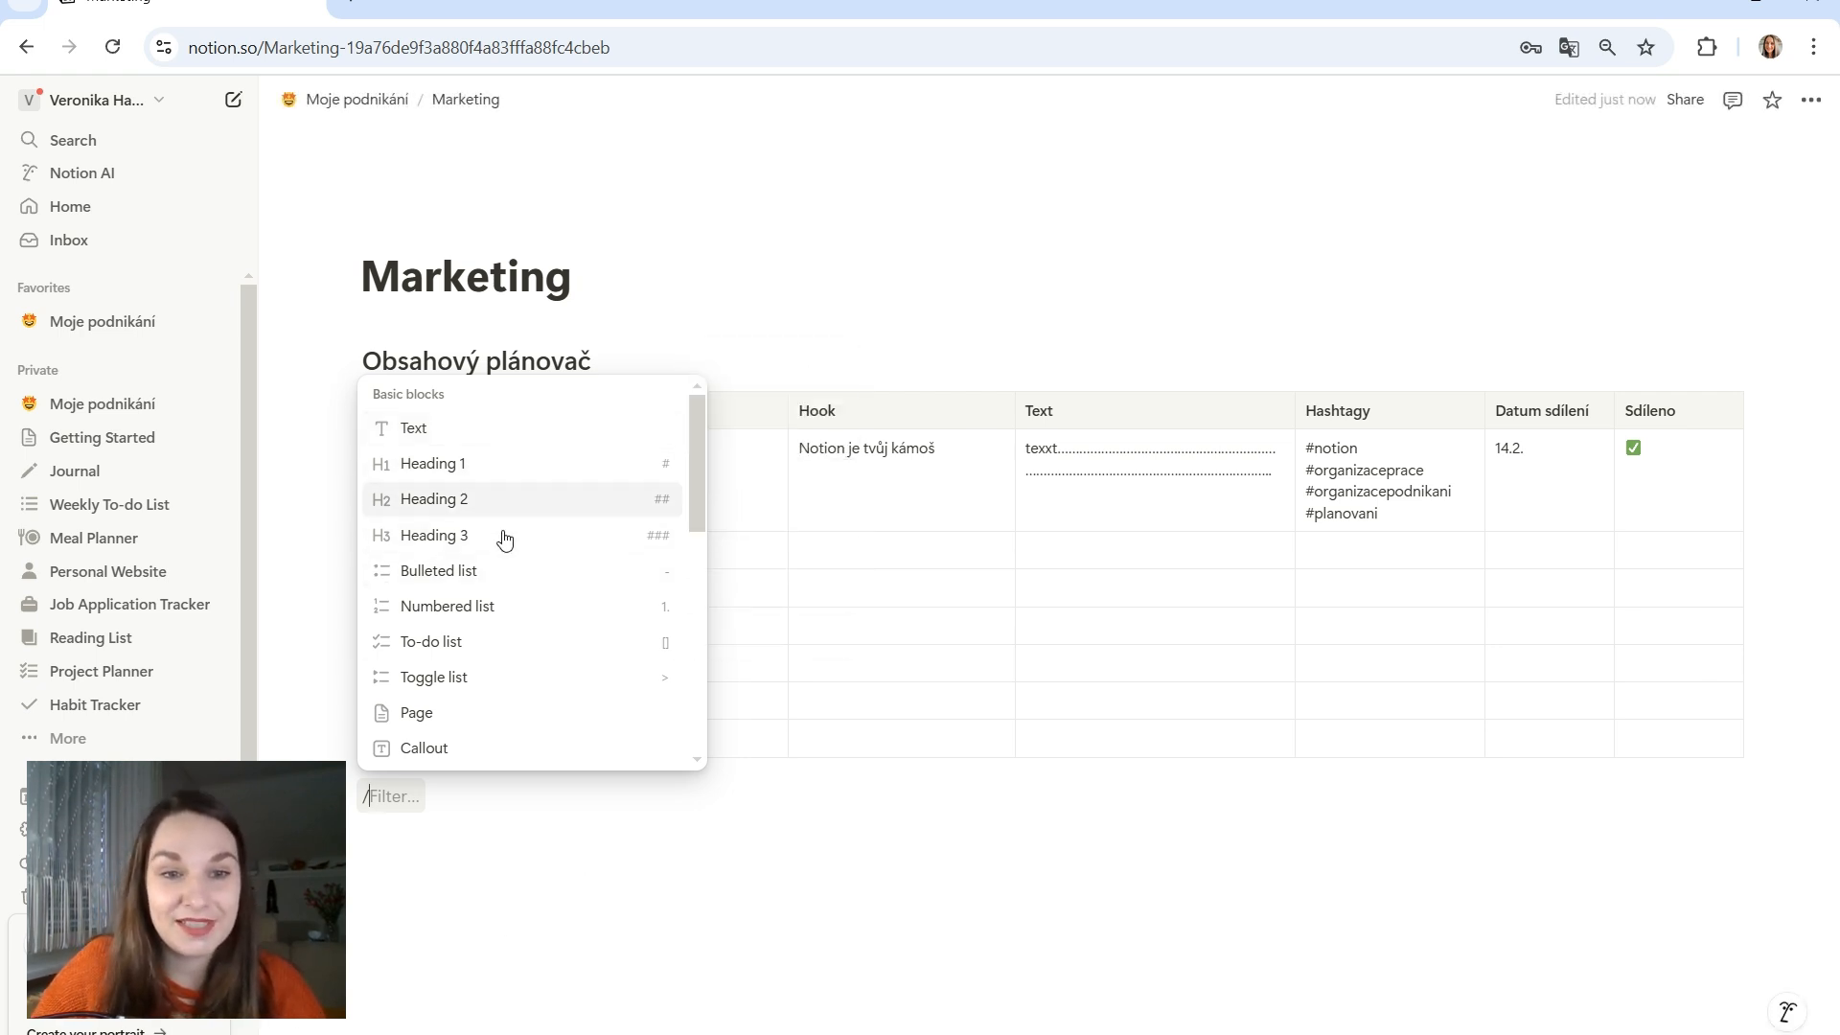
left_click(496, 573)
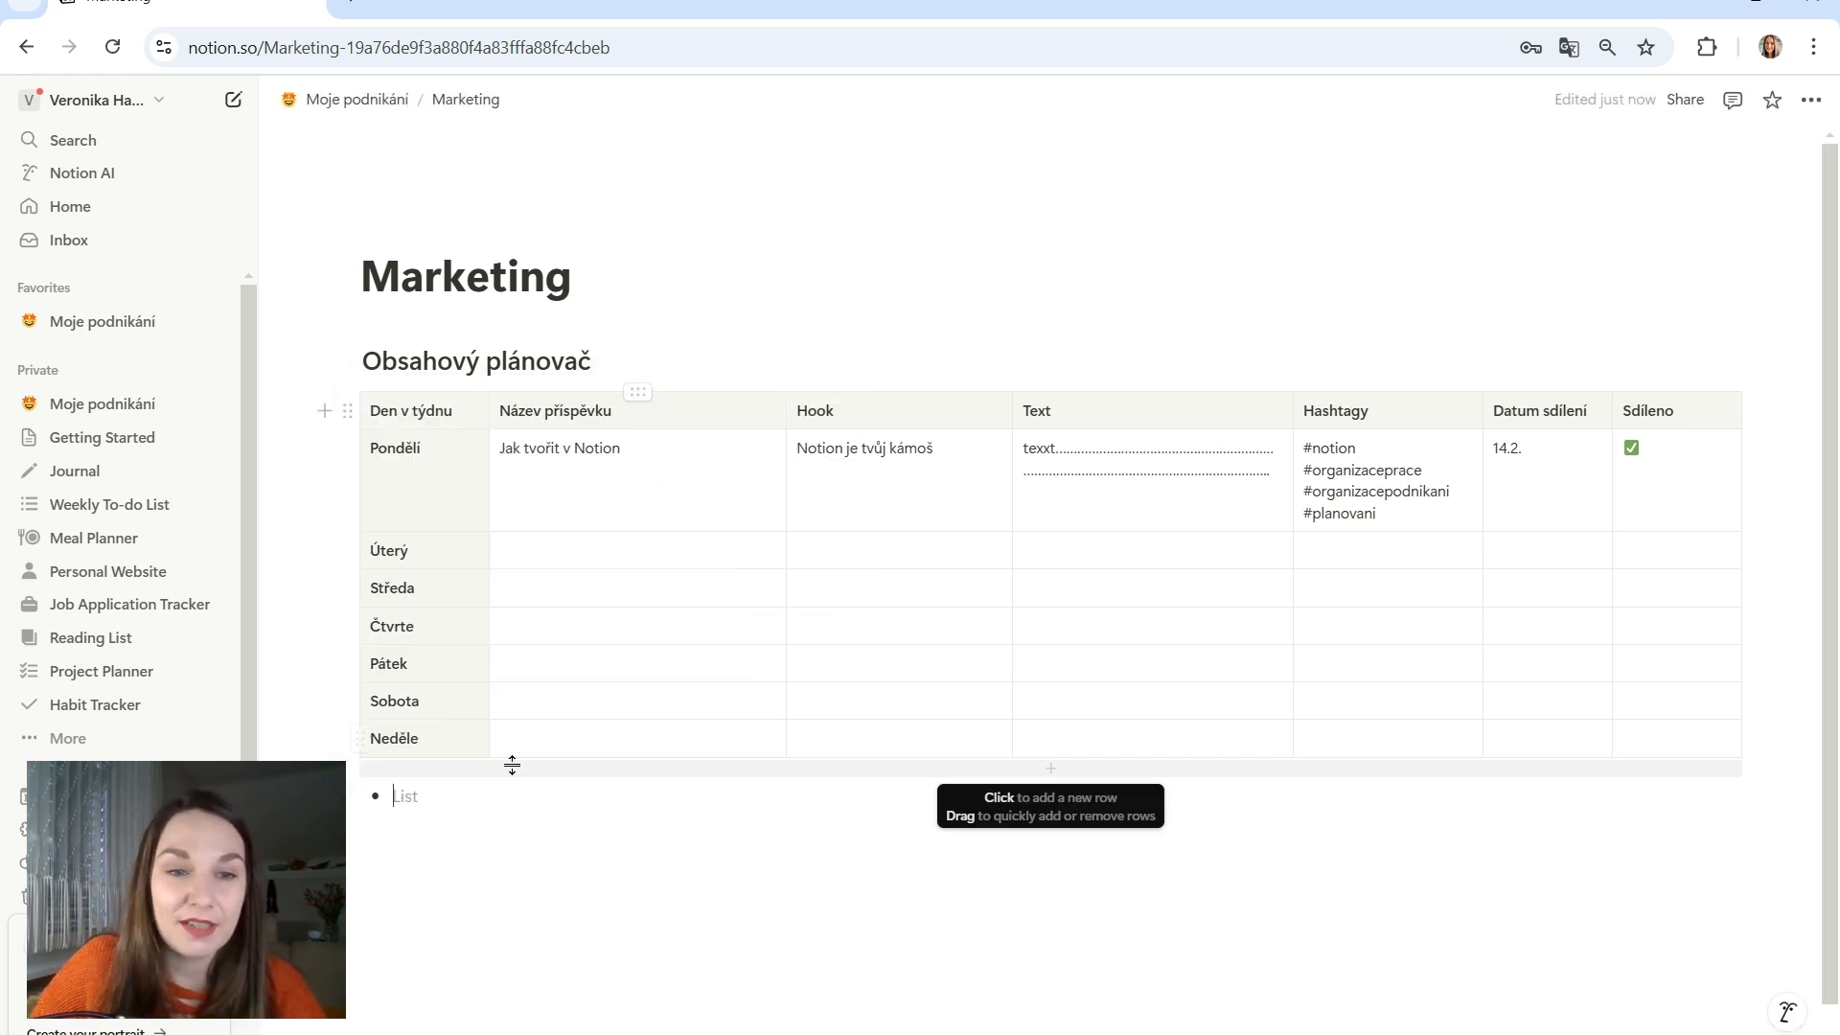
key("BackSpace")
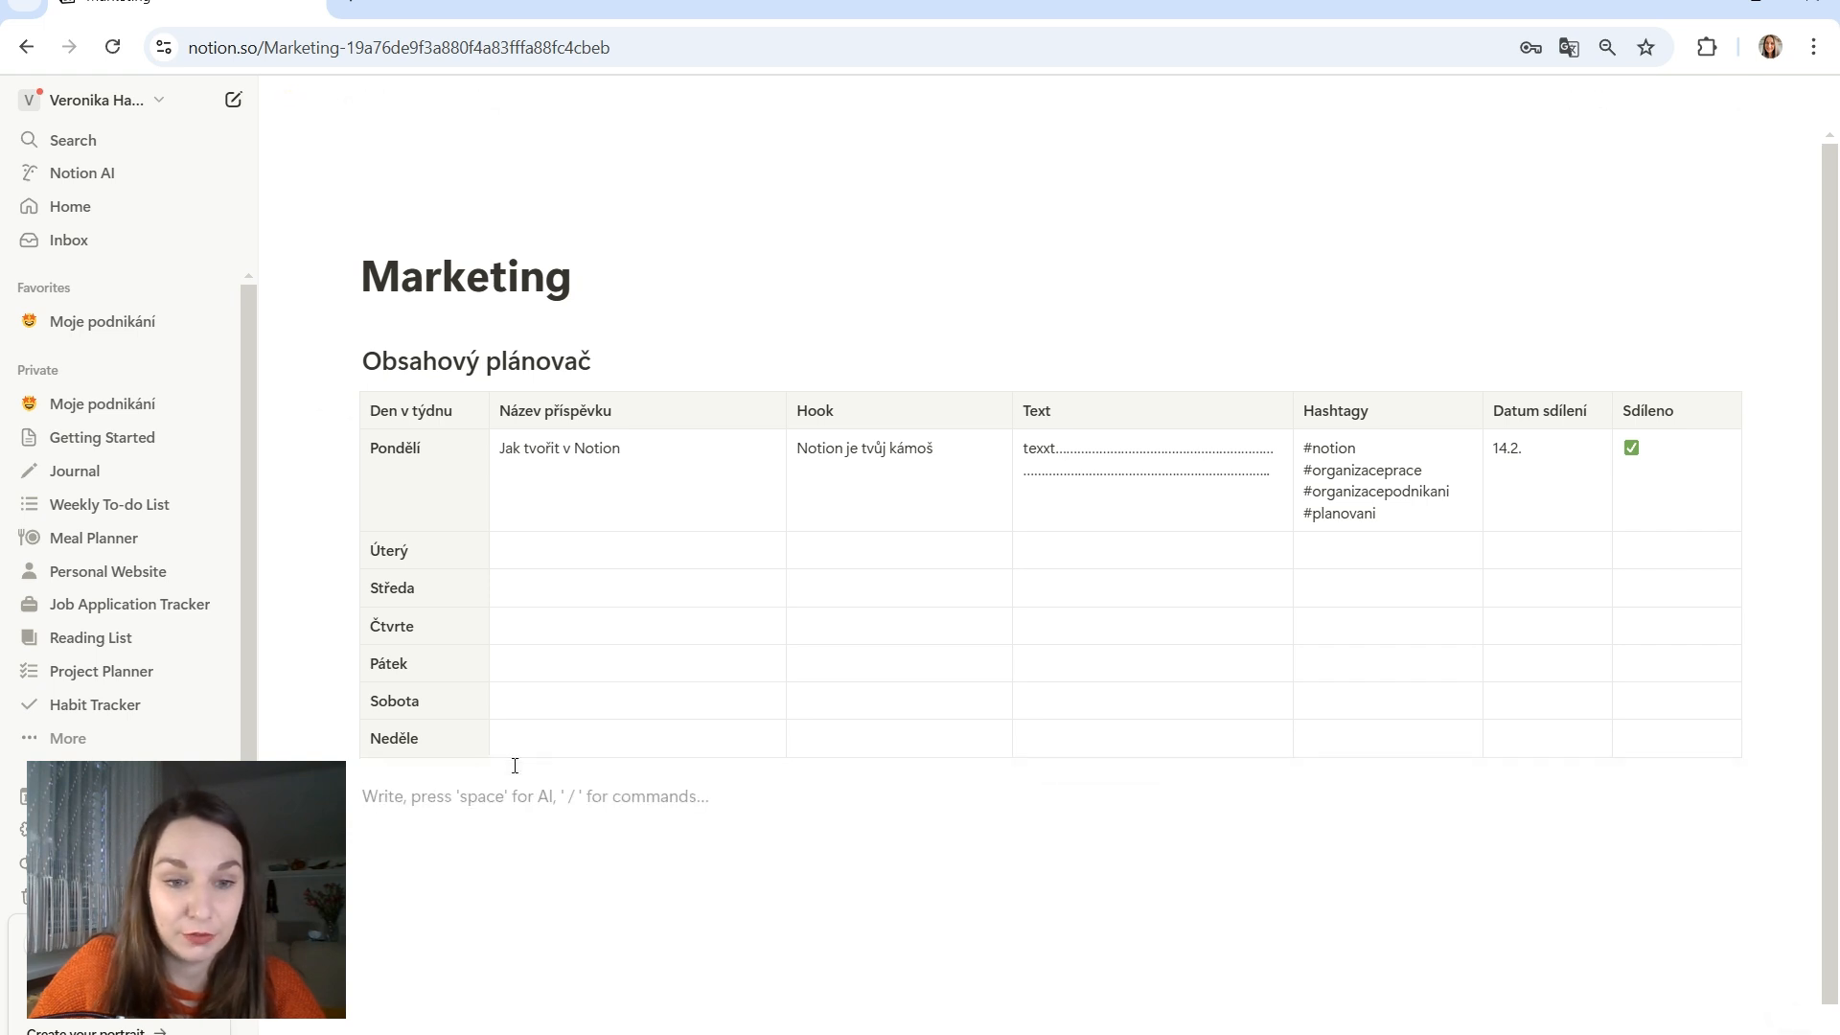
Add a Heading 2 titled "Poznámky" below the content-planning table
type("/h2")
key("Return")
type("PO")
key("BackSpace")
type("oznámky")
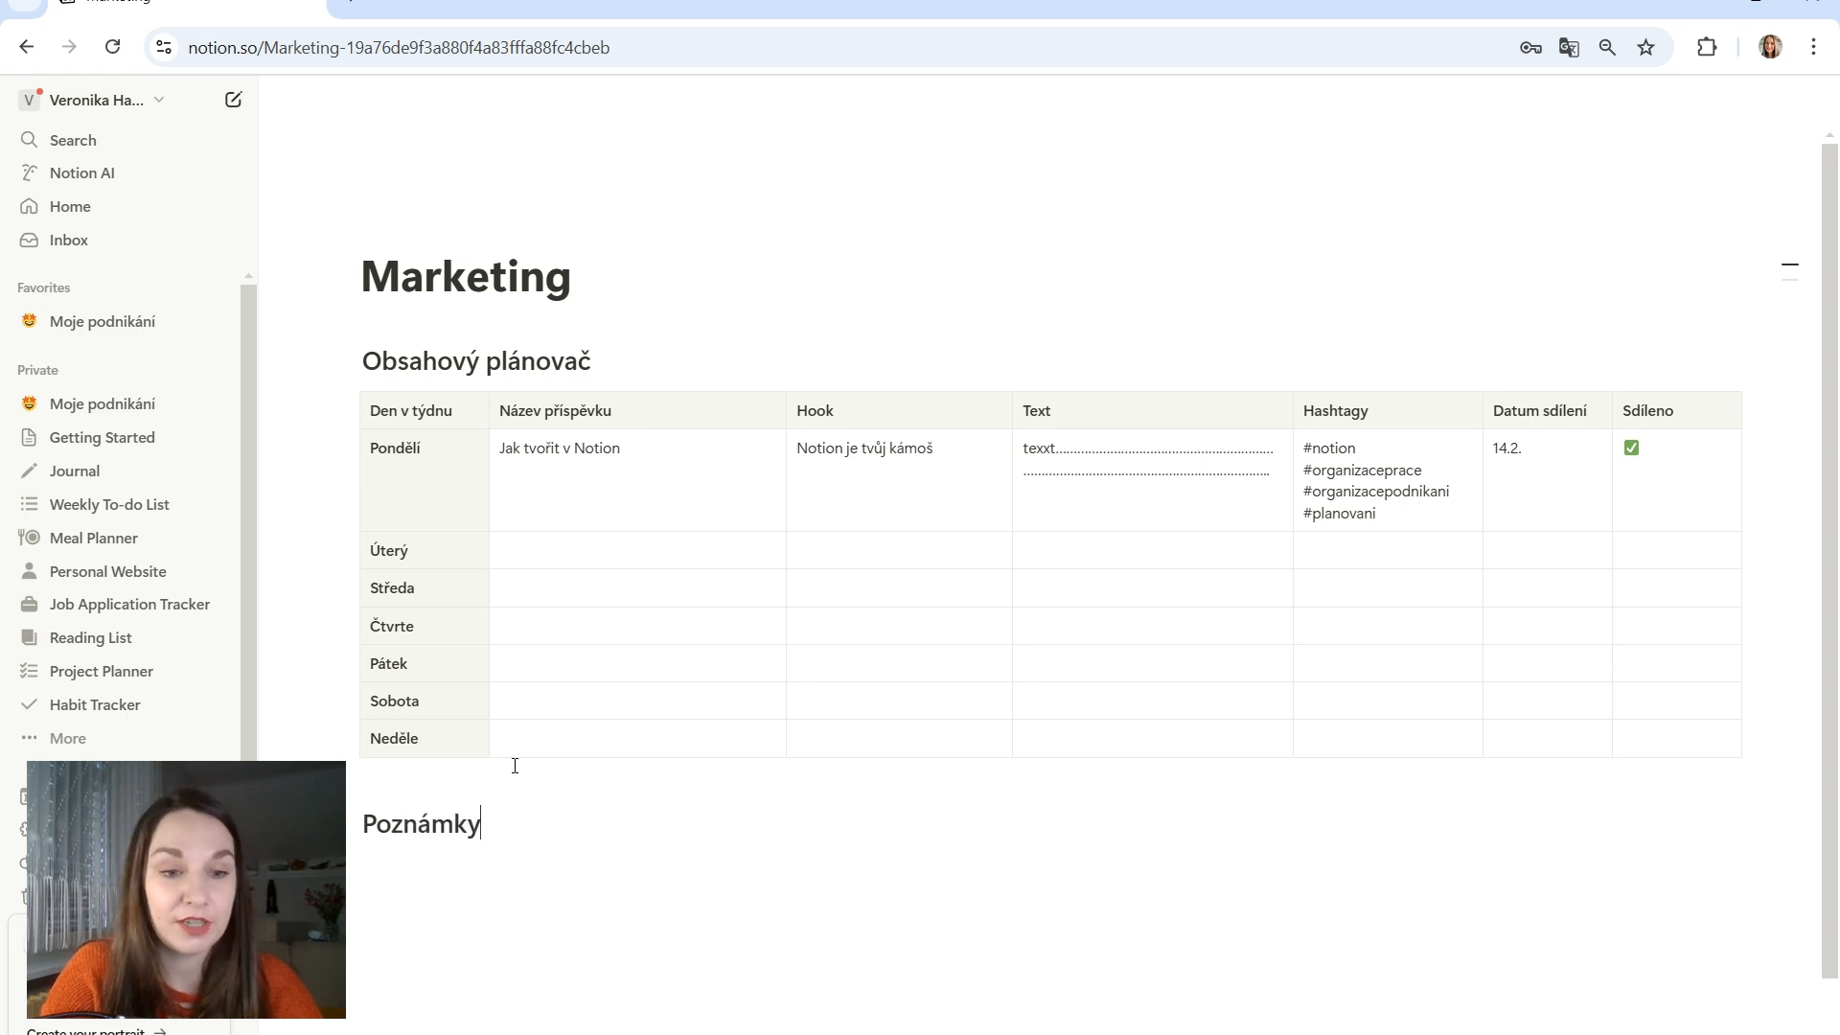
Add a bulleted list item "první poznámka" under the Poznámky heading and end the list
key("Return")
type("- ")
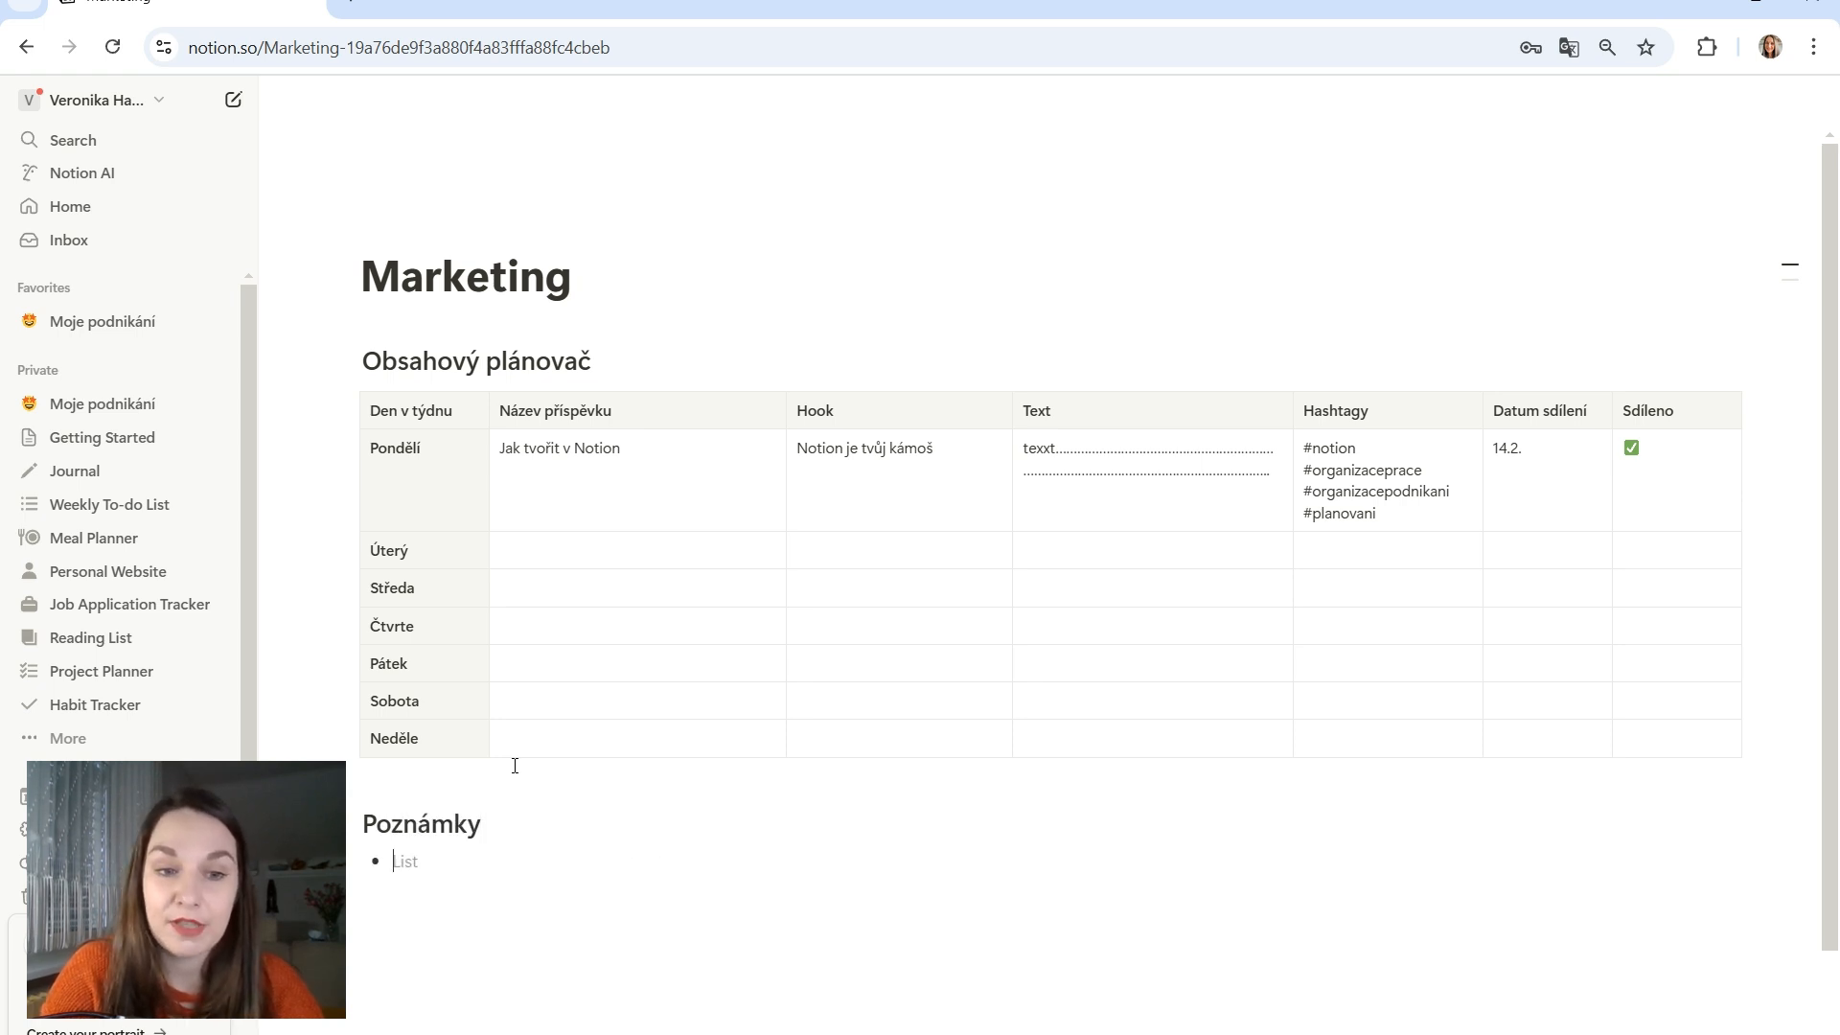
type("první")
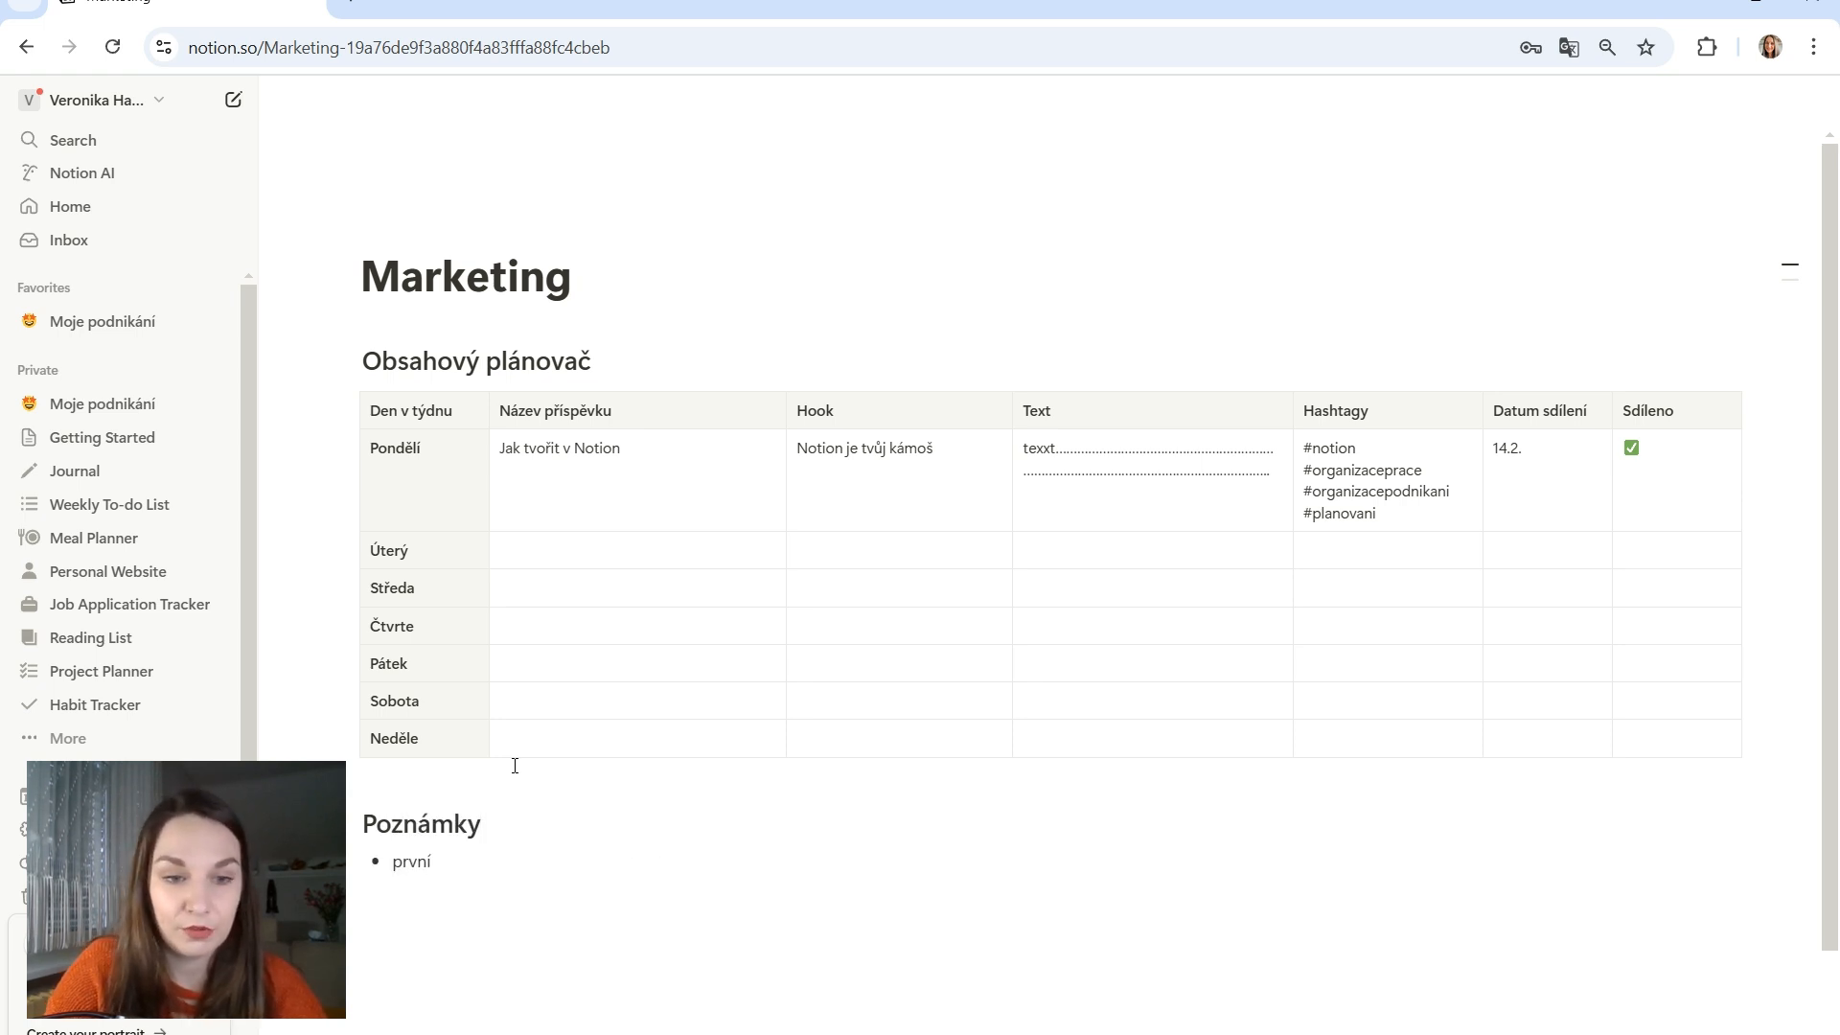
type(" poznámka")
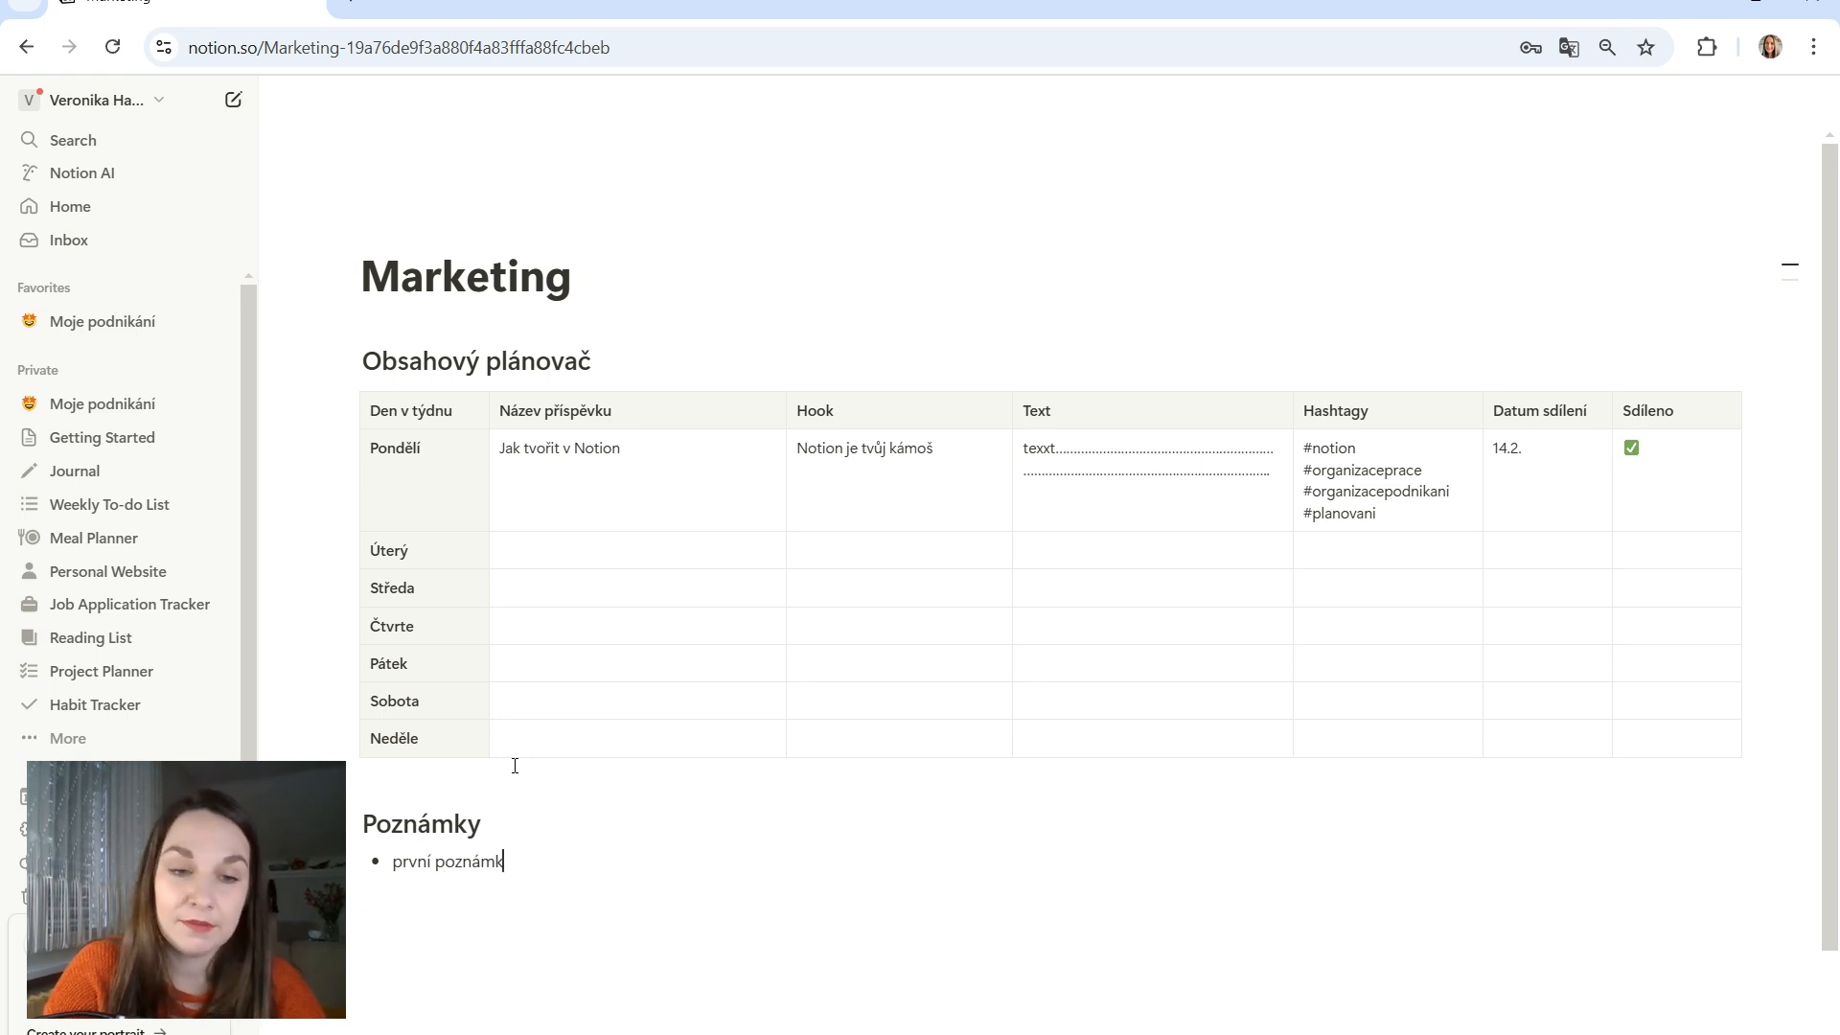
key("Return")
key("Return")
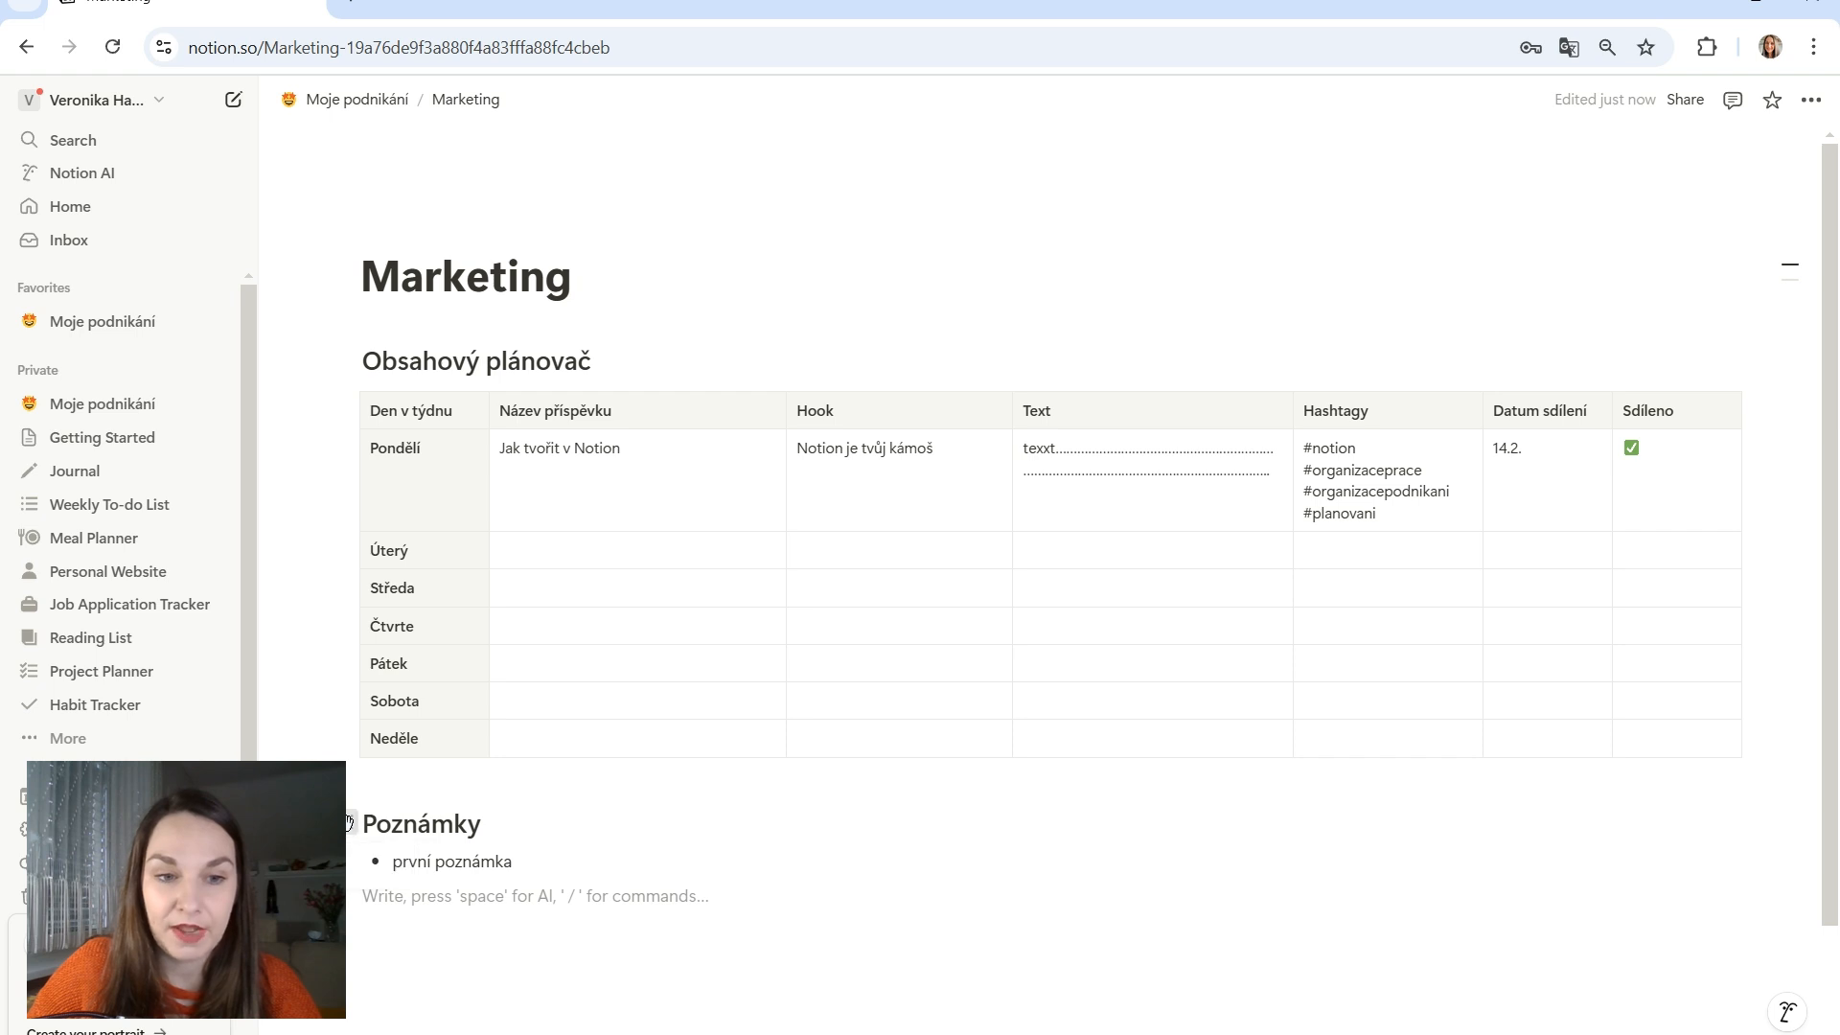
Place a copy of the Poznámky heading in a second column beside it and rename the copy "Úkoly"
left_click_drag(349, 825, 1762, 821)
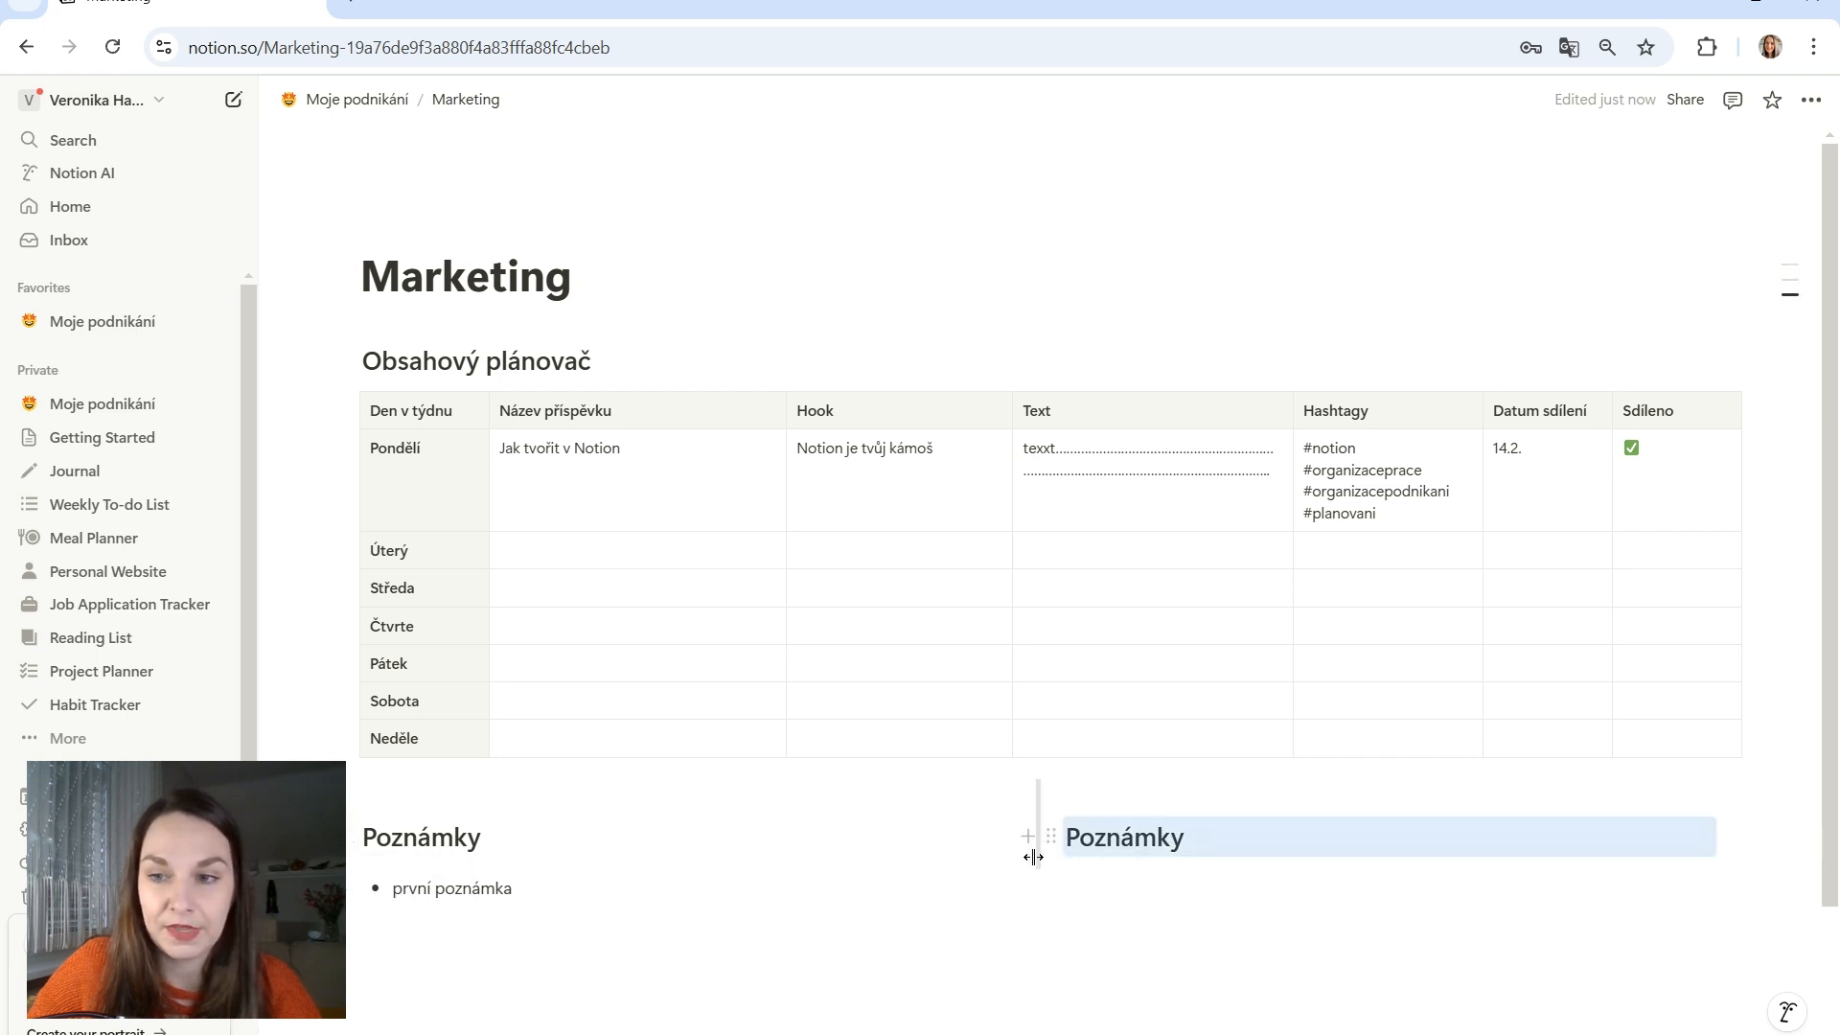
left_click_drag(1191, 857, 1062, 851)
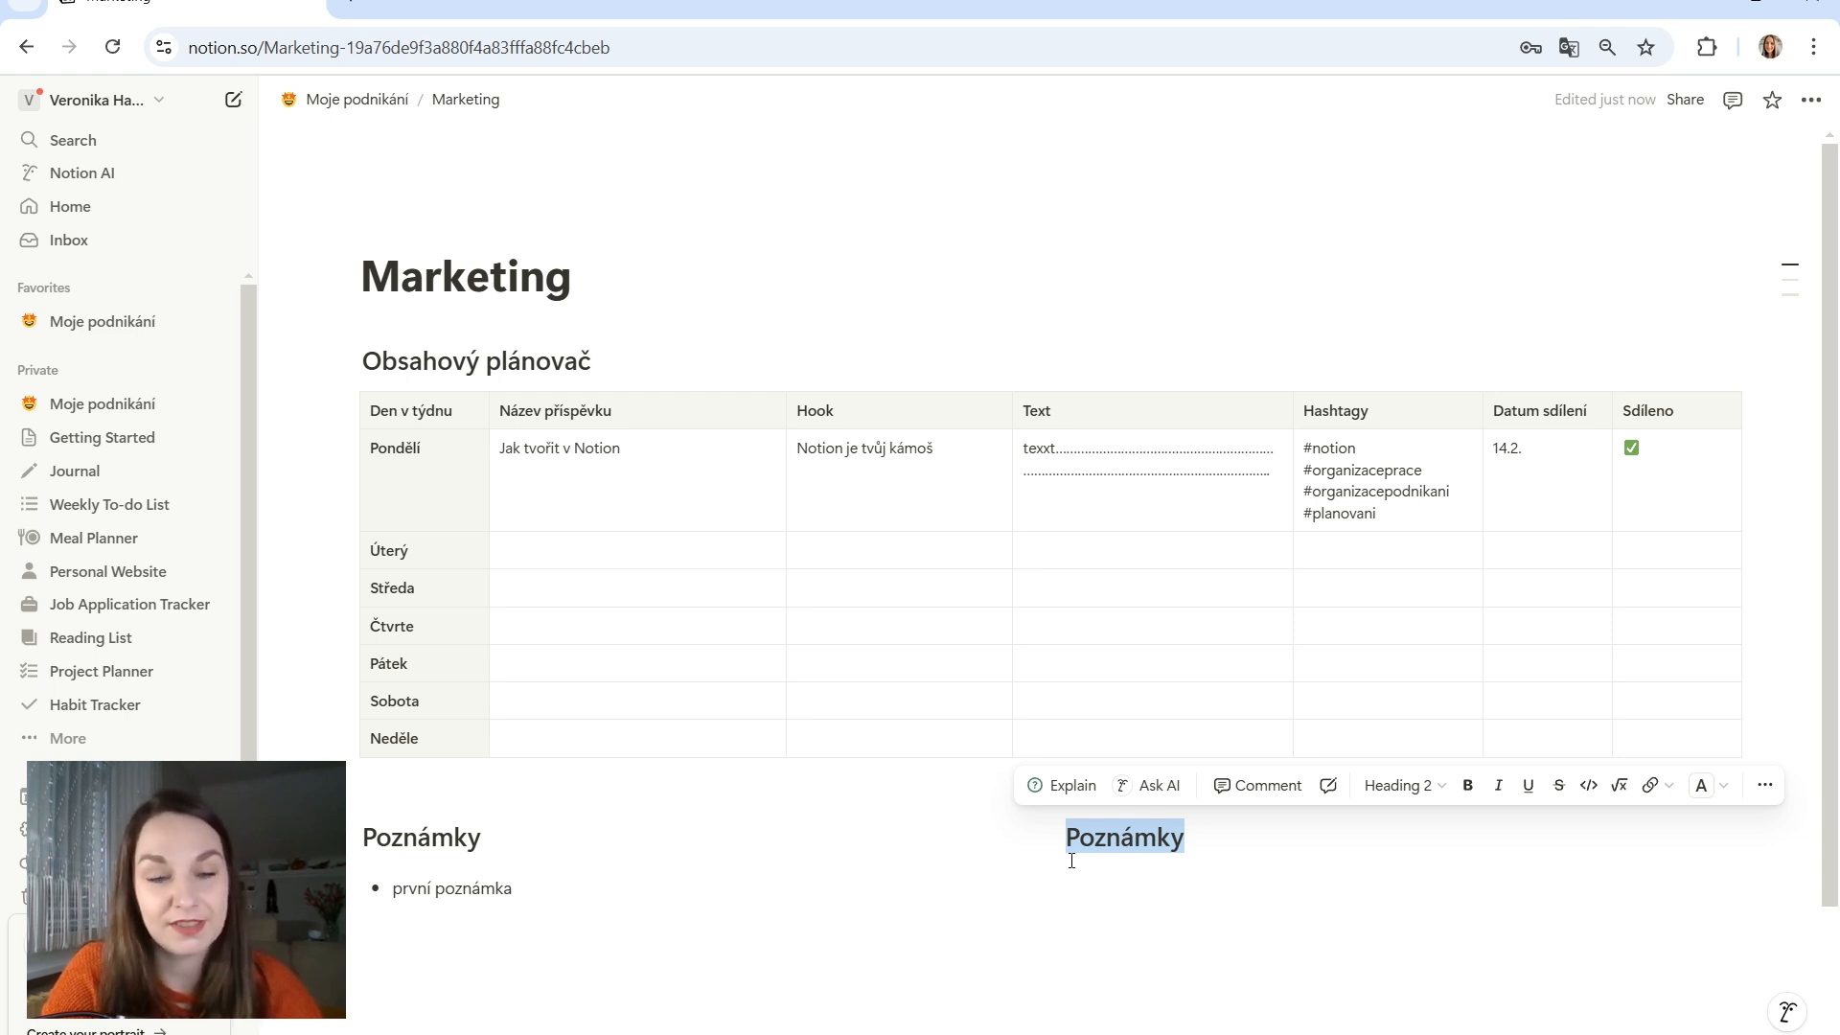
type("Úkoly")
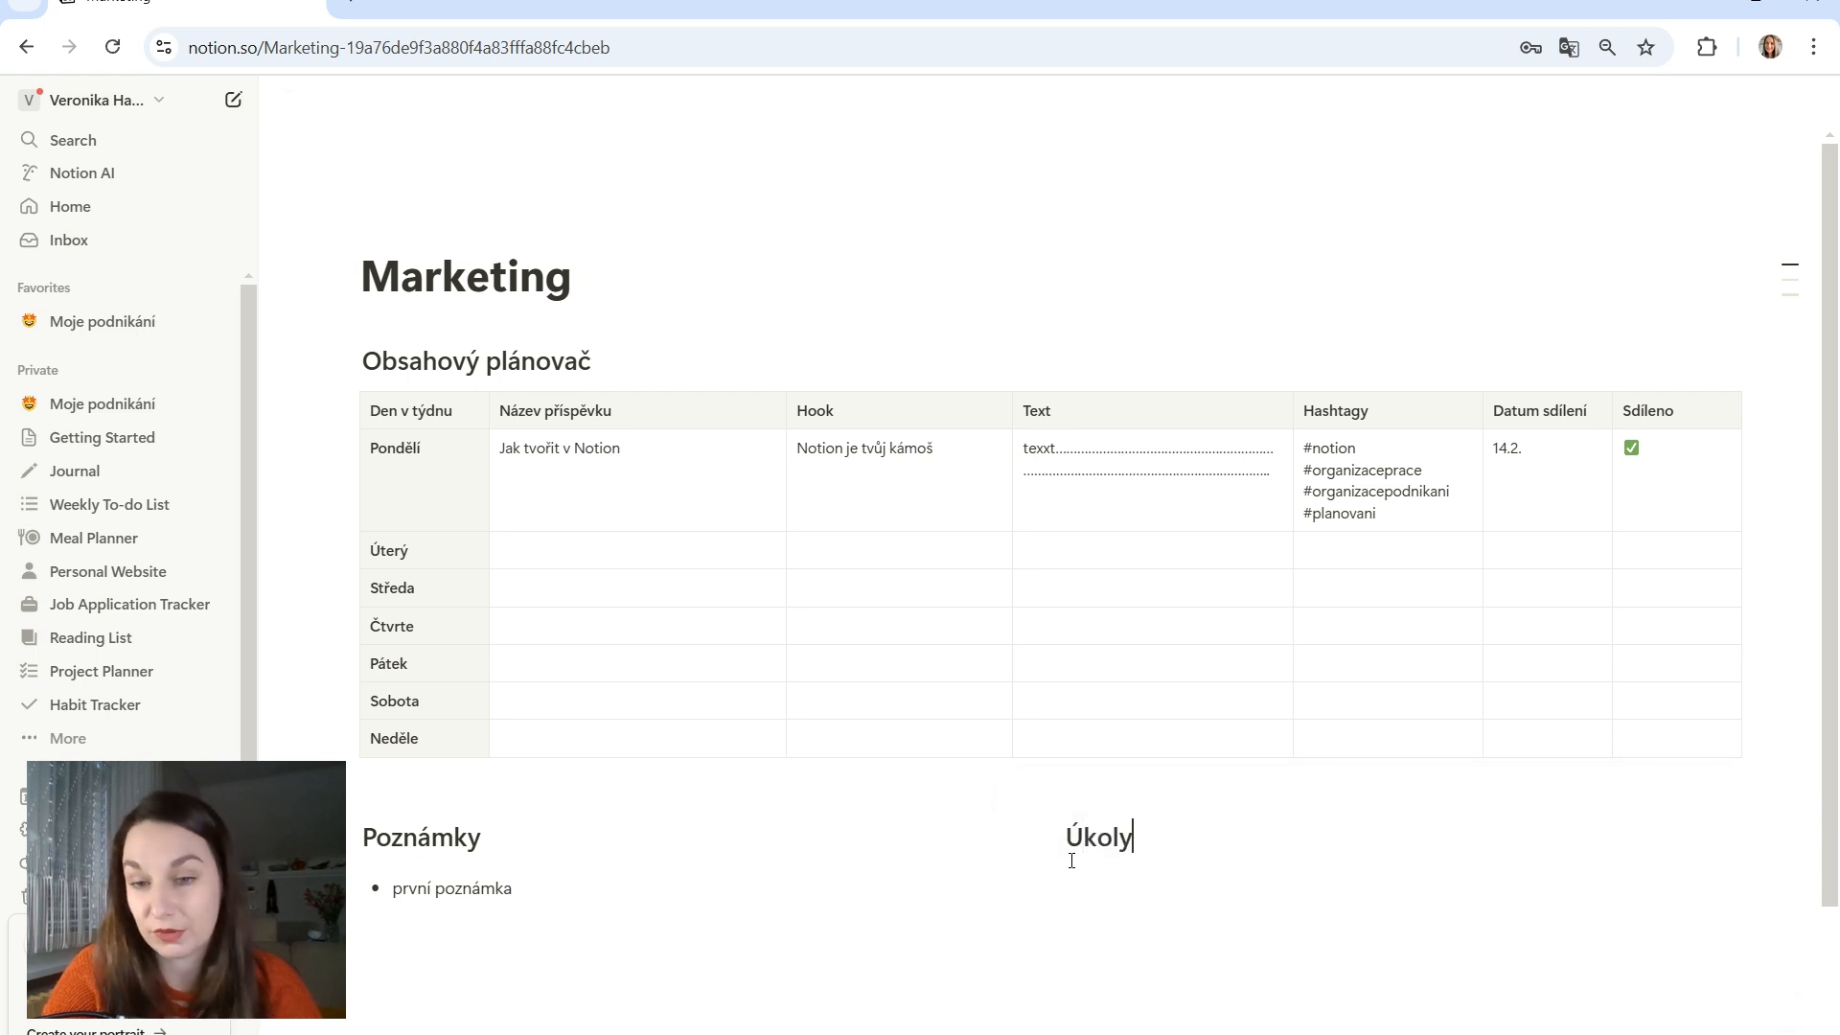
Add a to-do item "úkol" under the Úkoly heading and remove the blank line above the first note
key("Return")
type("/to")
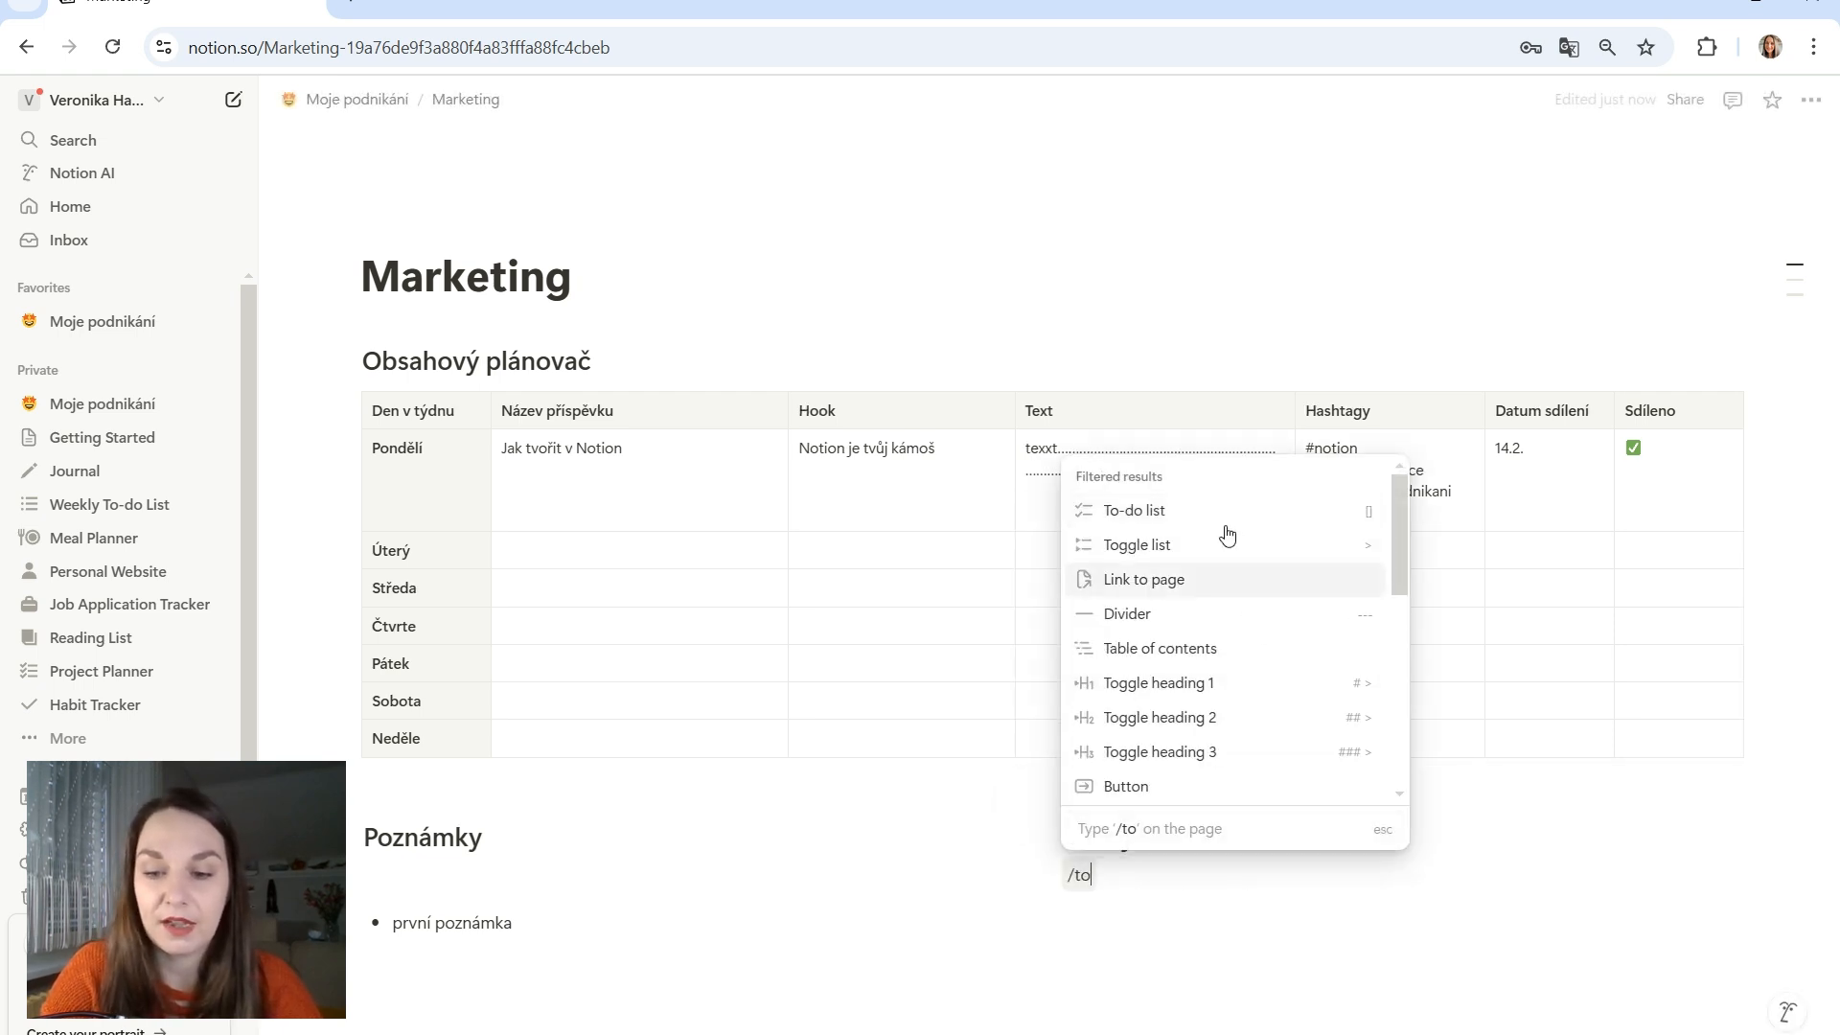
key("Return")
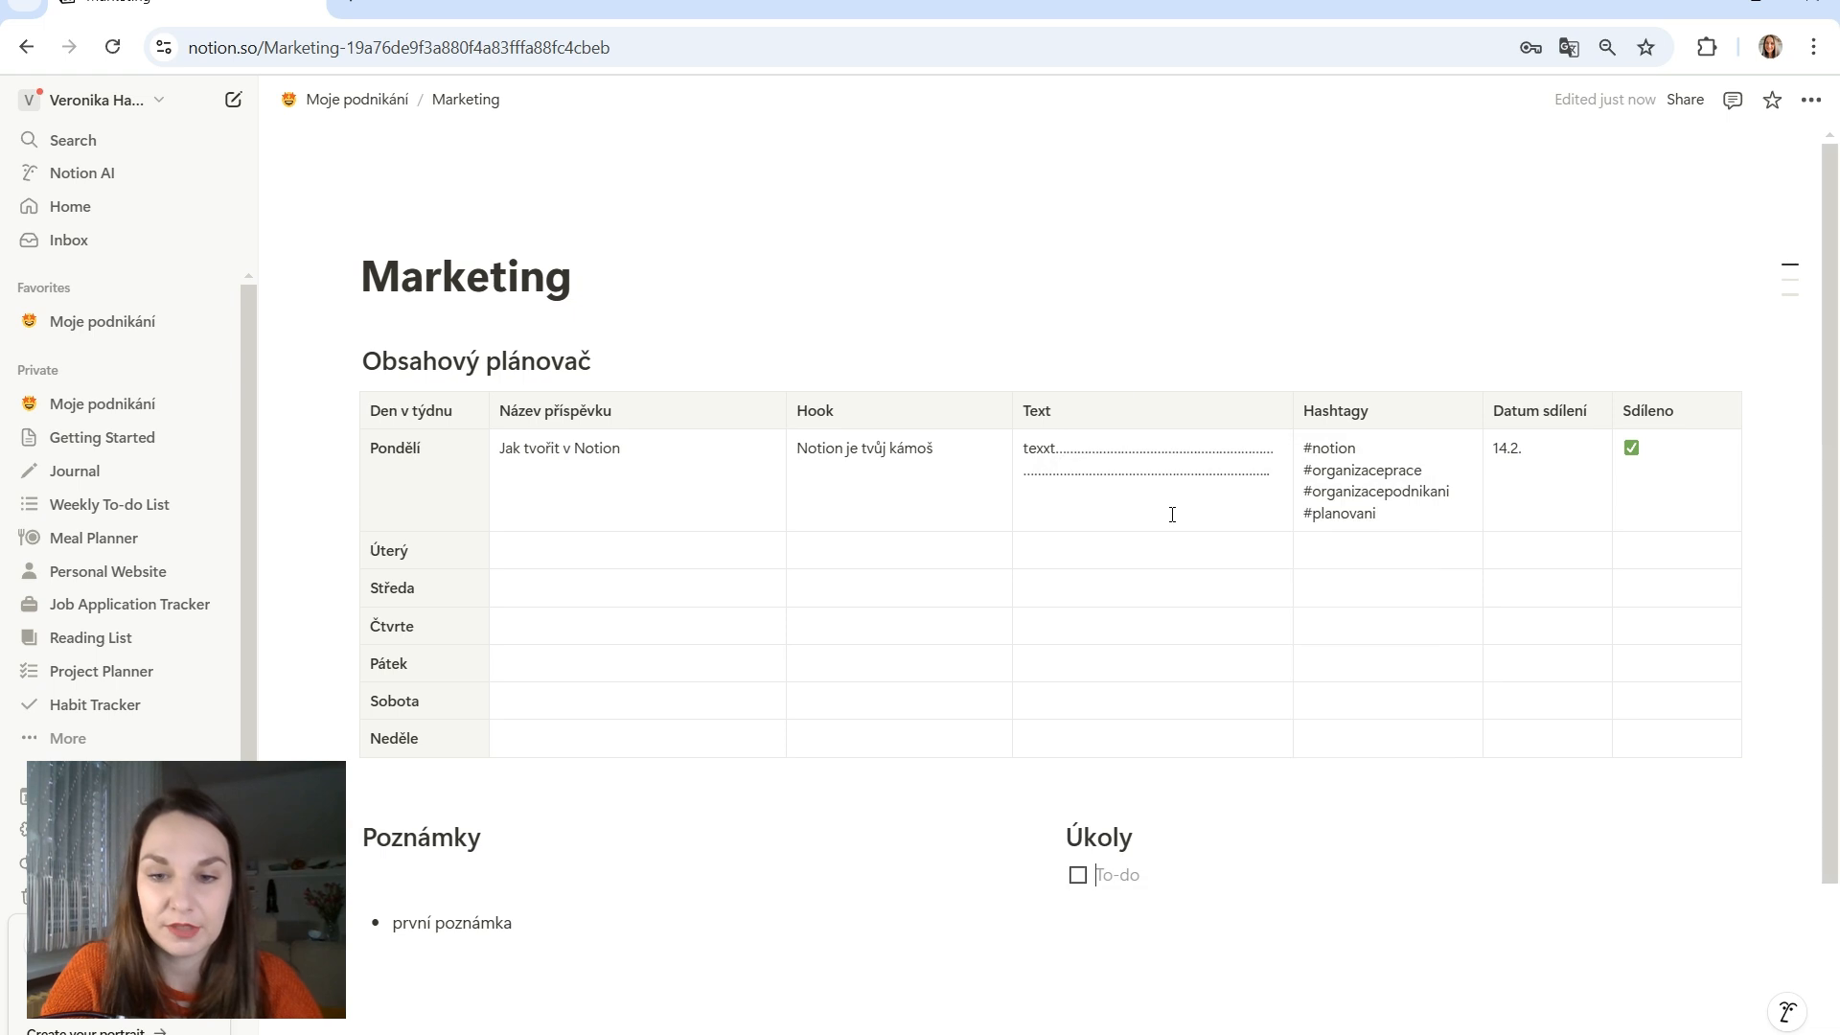
type("úkol")
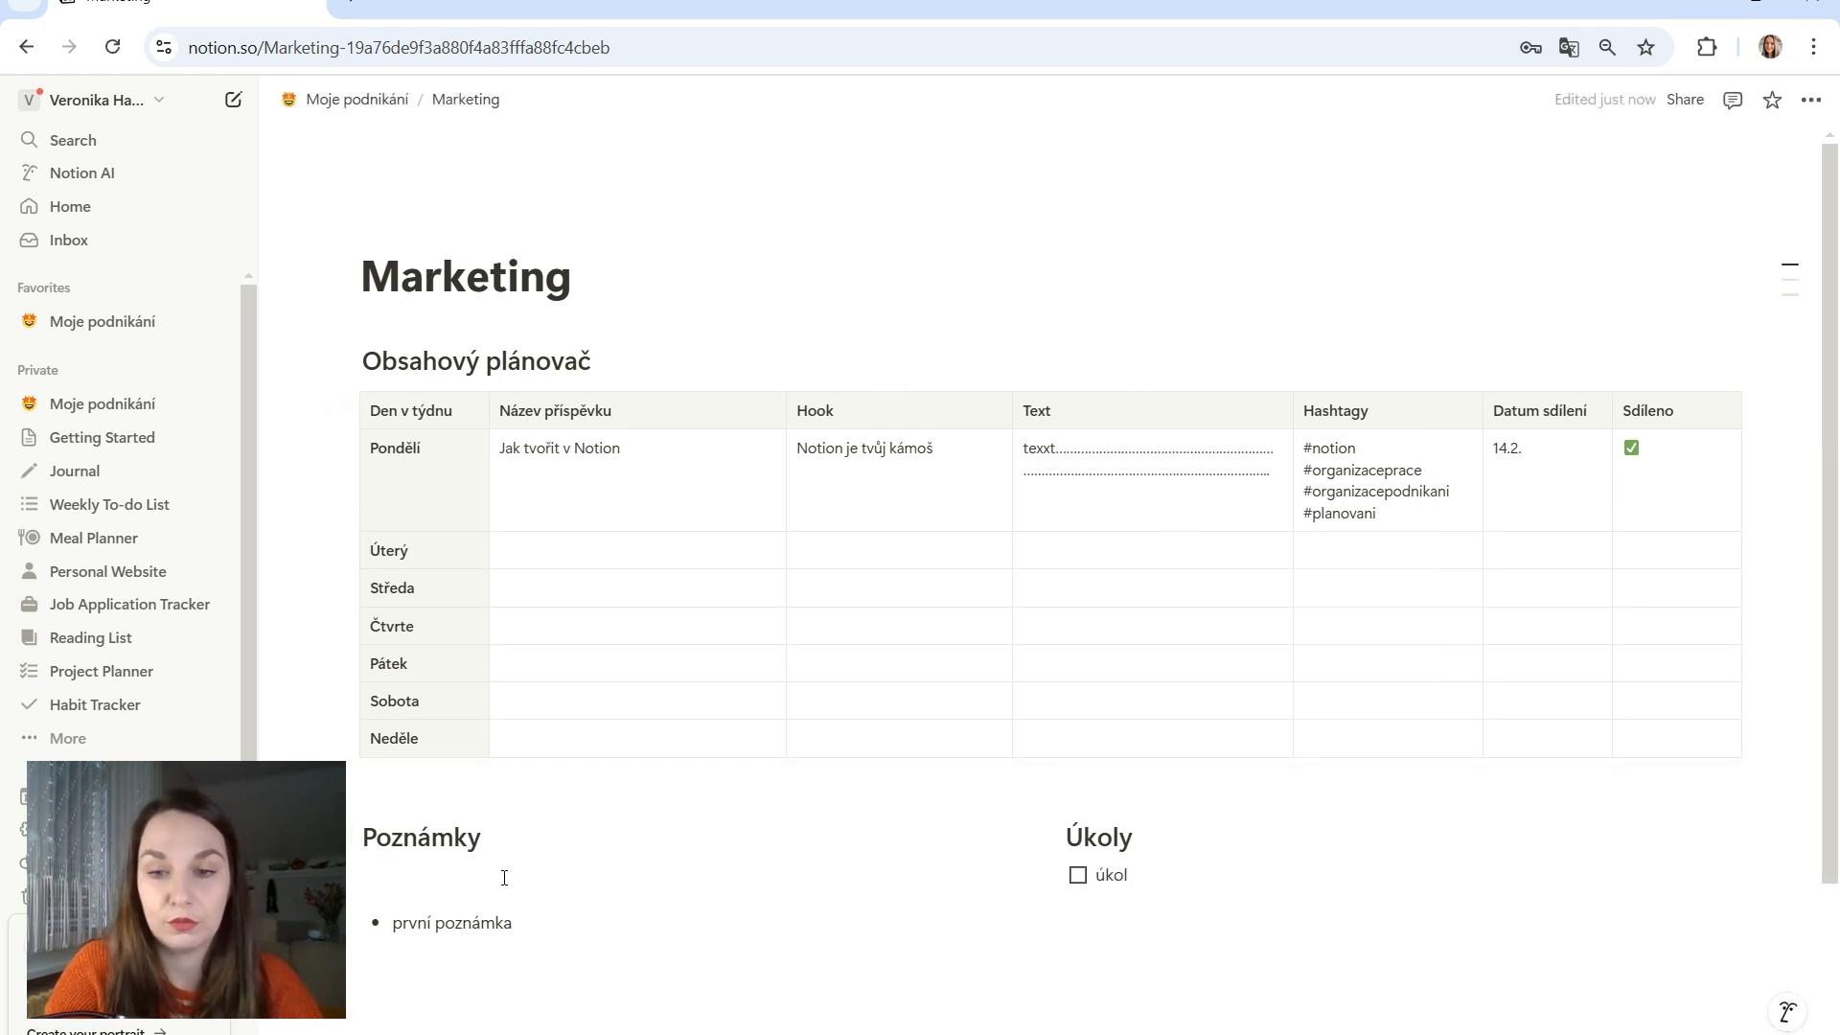
left_click(451, 866)
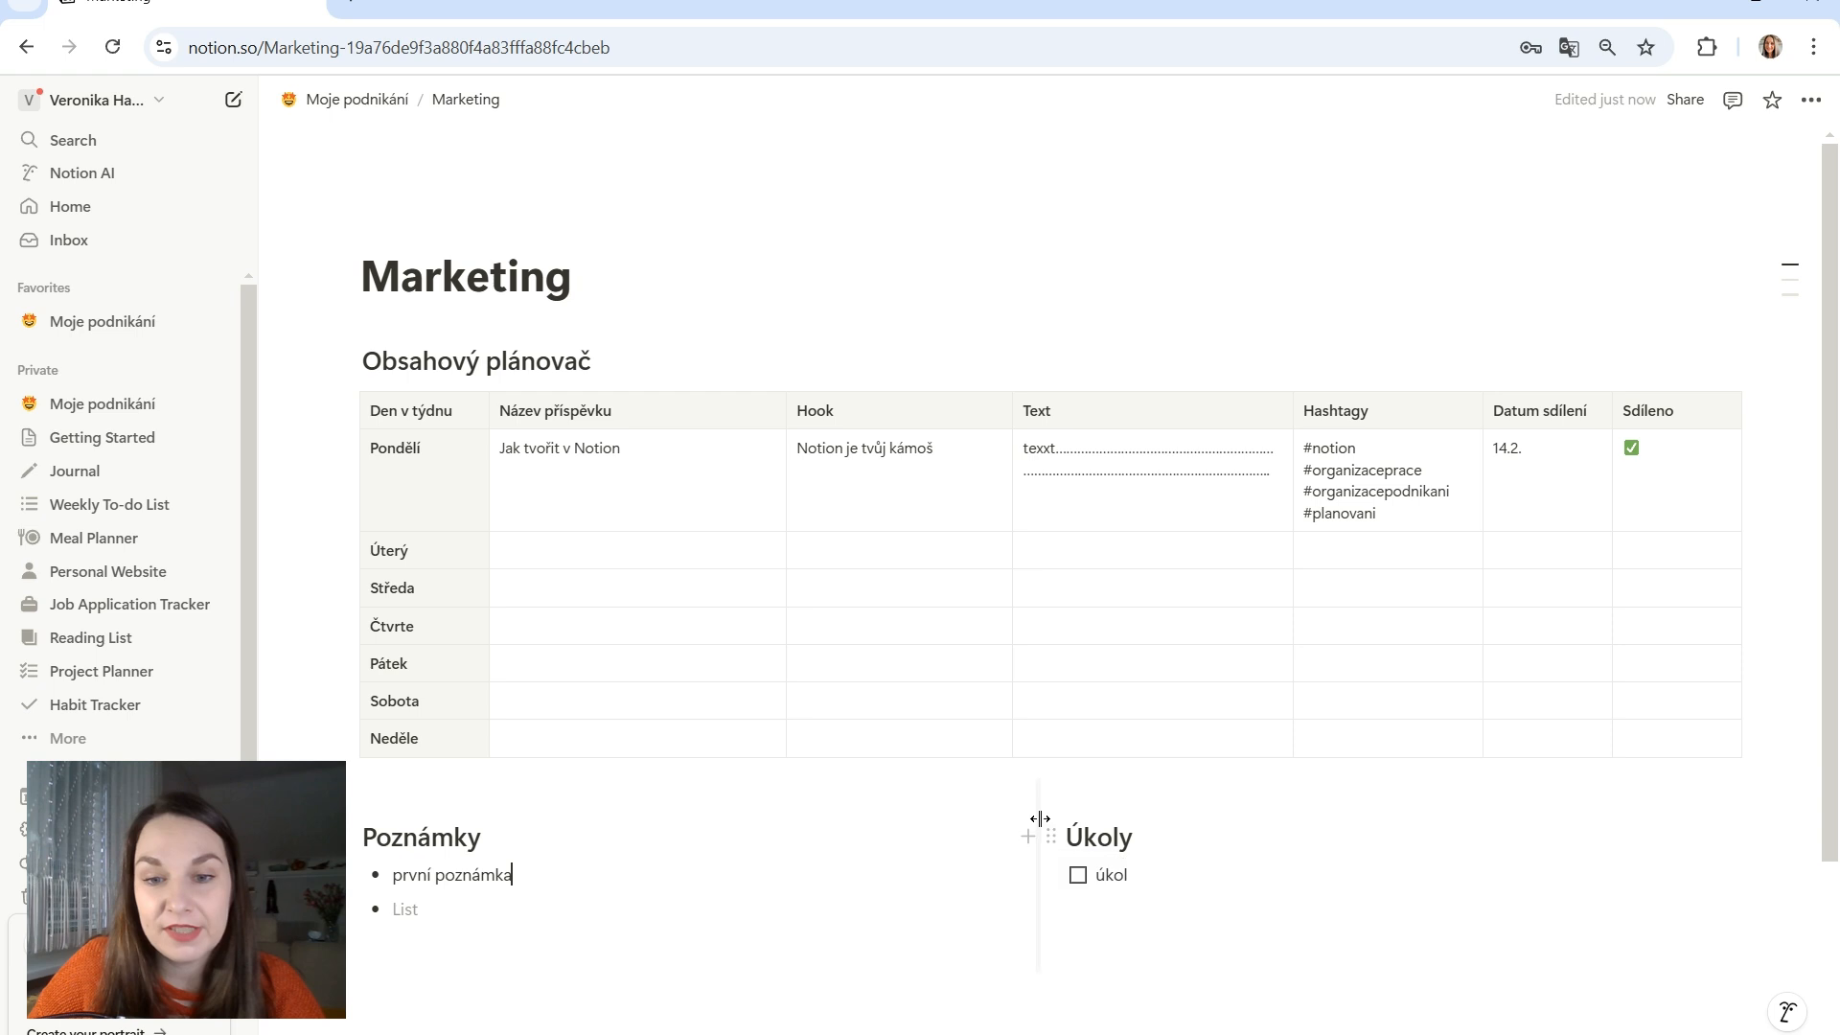
Copy the Úkoly list into a third resized column and title the two task lists "Úkoly s datem" and "Úkoly bez data"
left_click_drag(1039, 818, 651, 868)
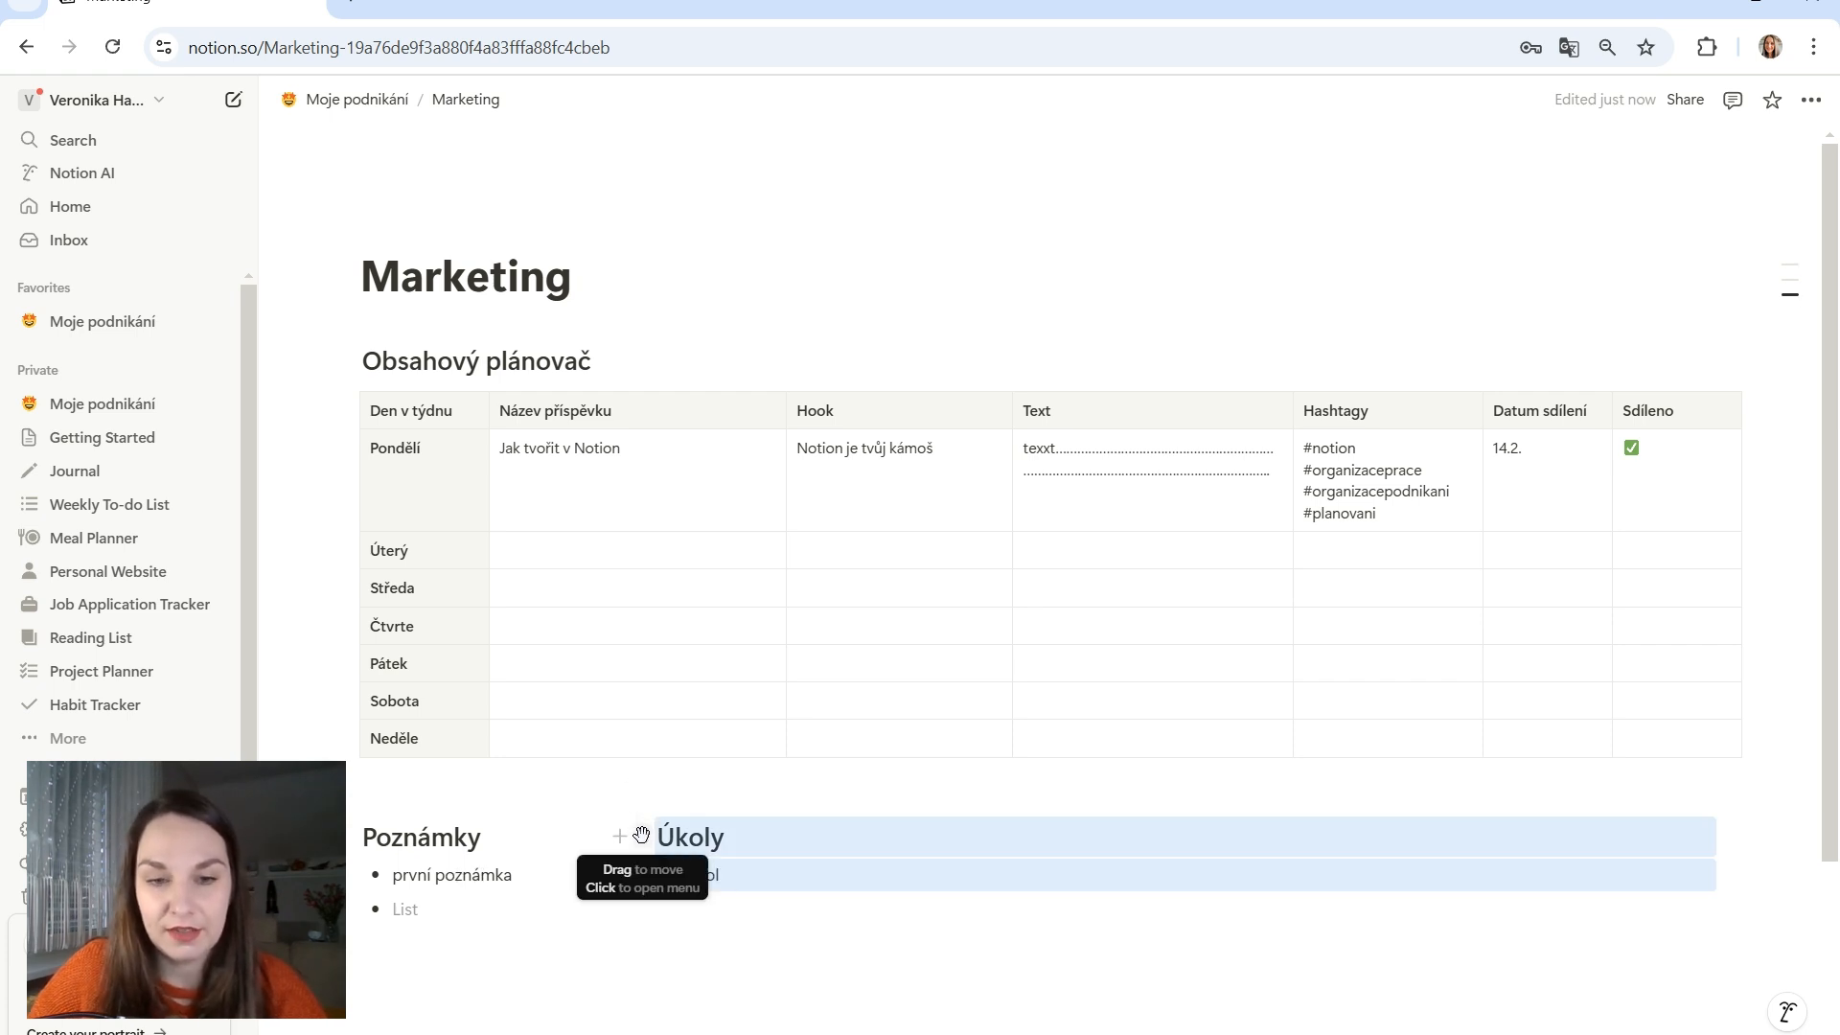
left_click_drag(642, 838, 1740, 812)
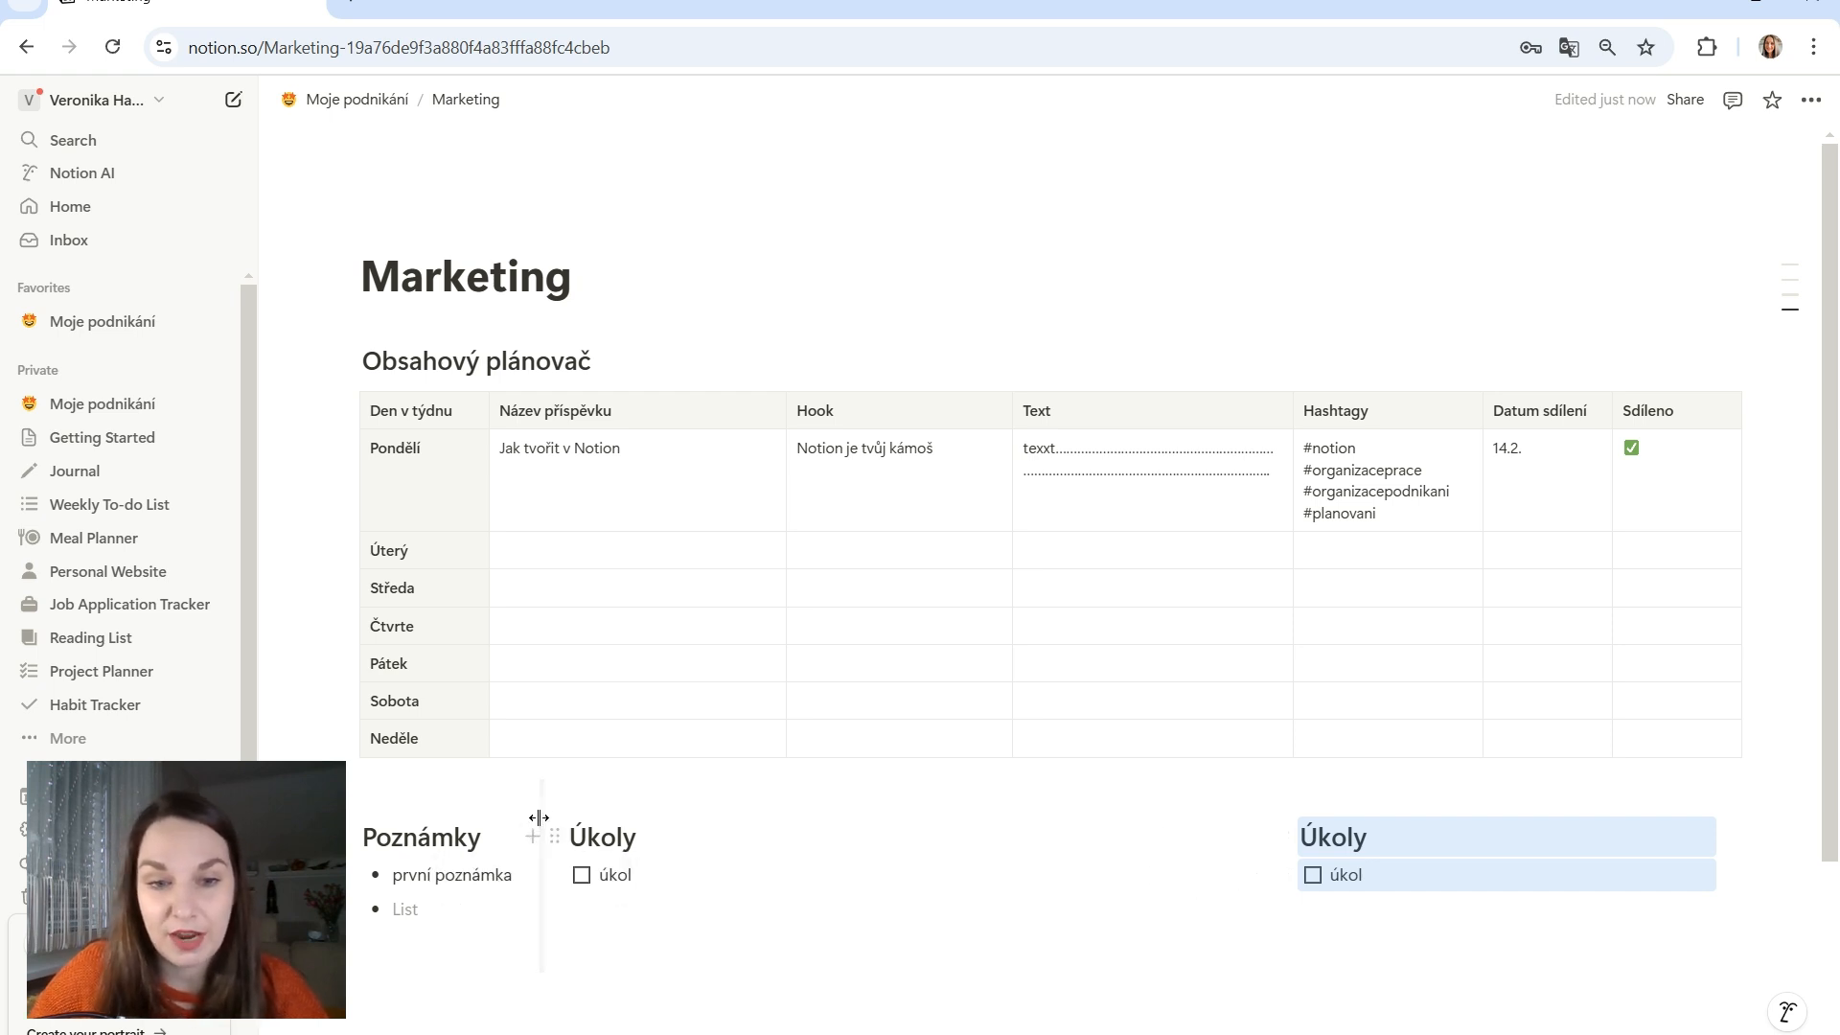
left_click_drag(548, 803, 757, 805)
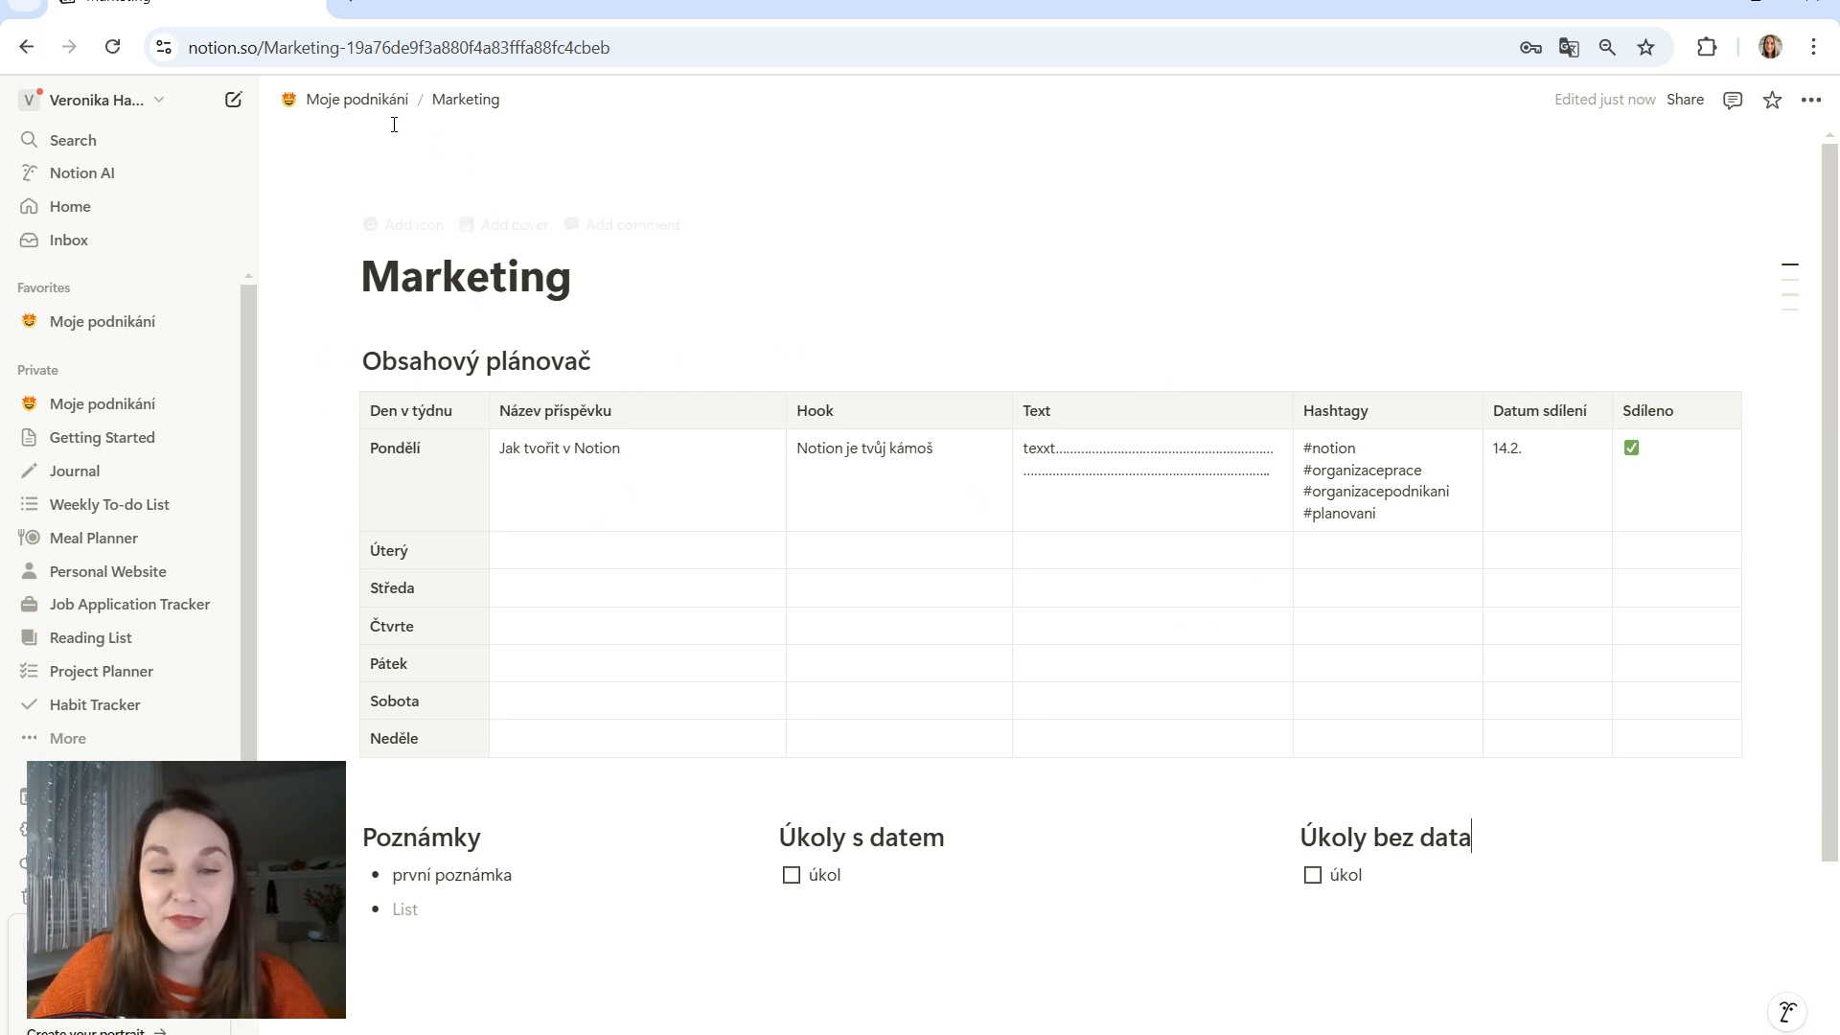
Go back to Moje podnikání, open its Cíle a plány subpage and add a Heading 2 titled "CÍLE"
left_click(368, 100)
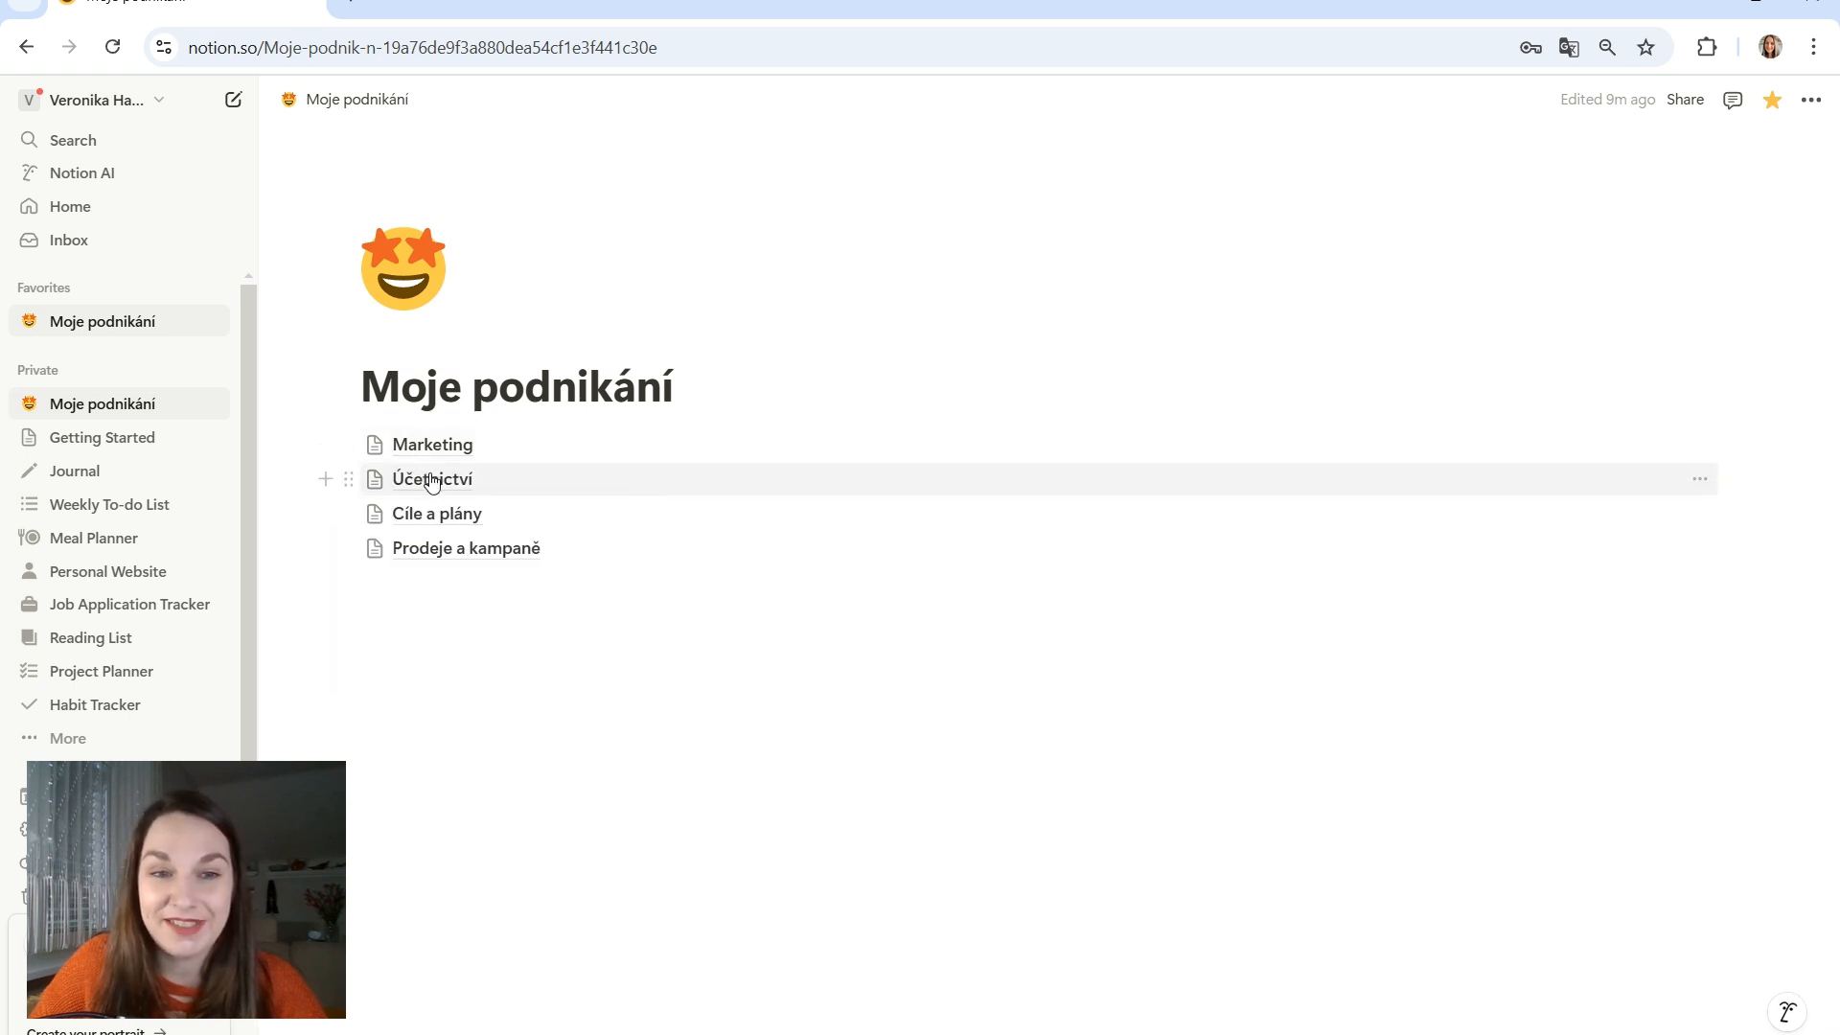
mouse_move(536, 554)
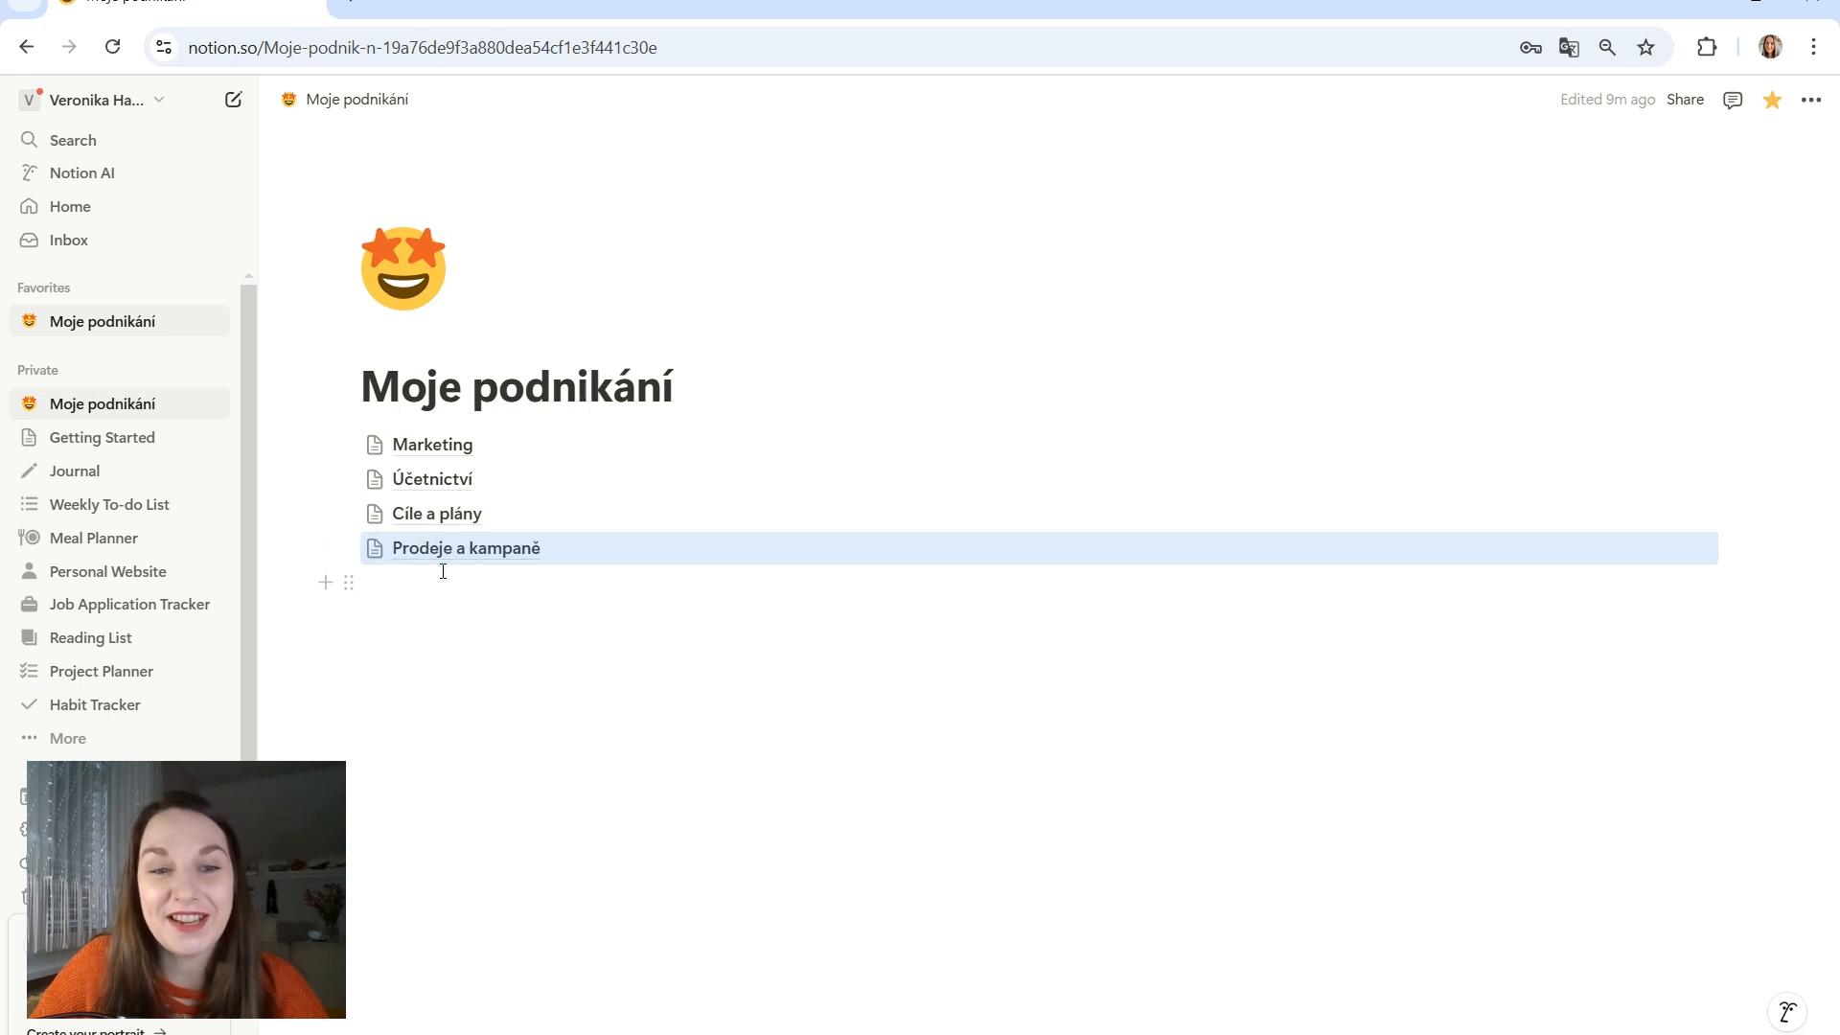
left_click(436, 514)
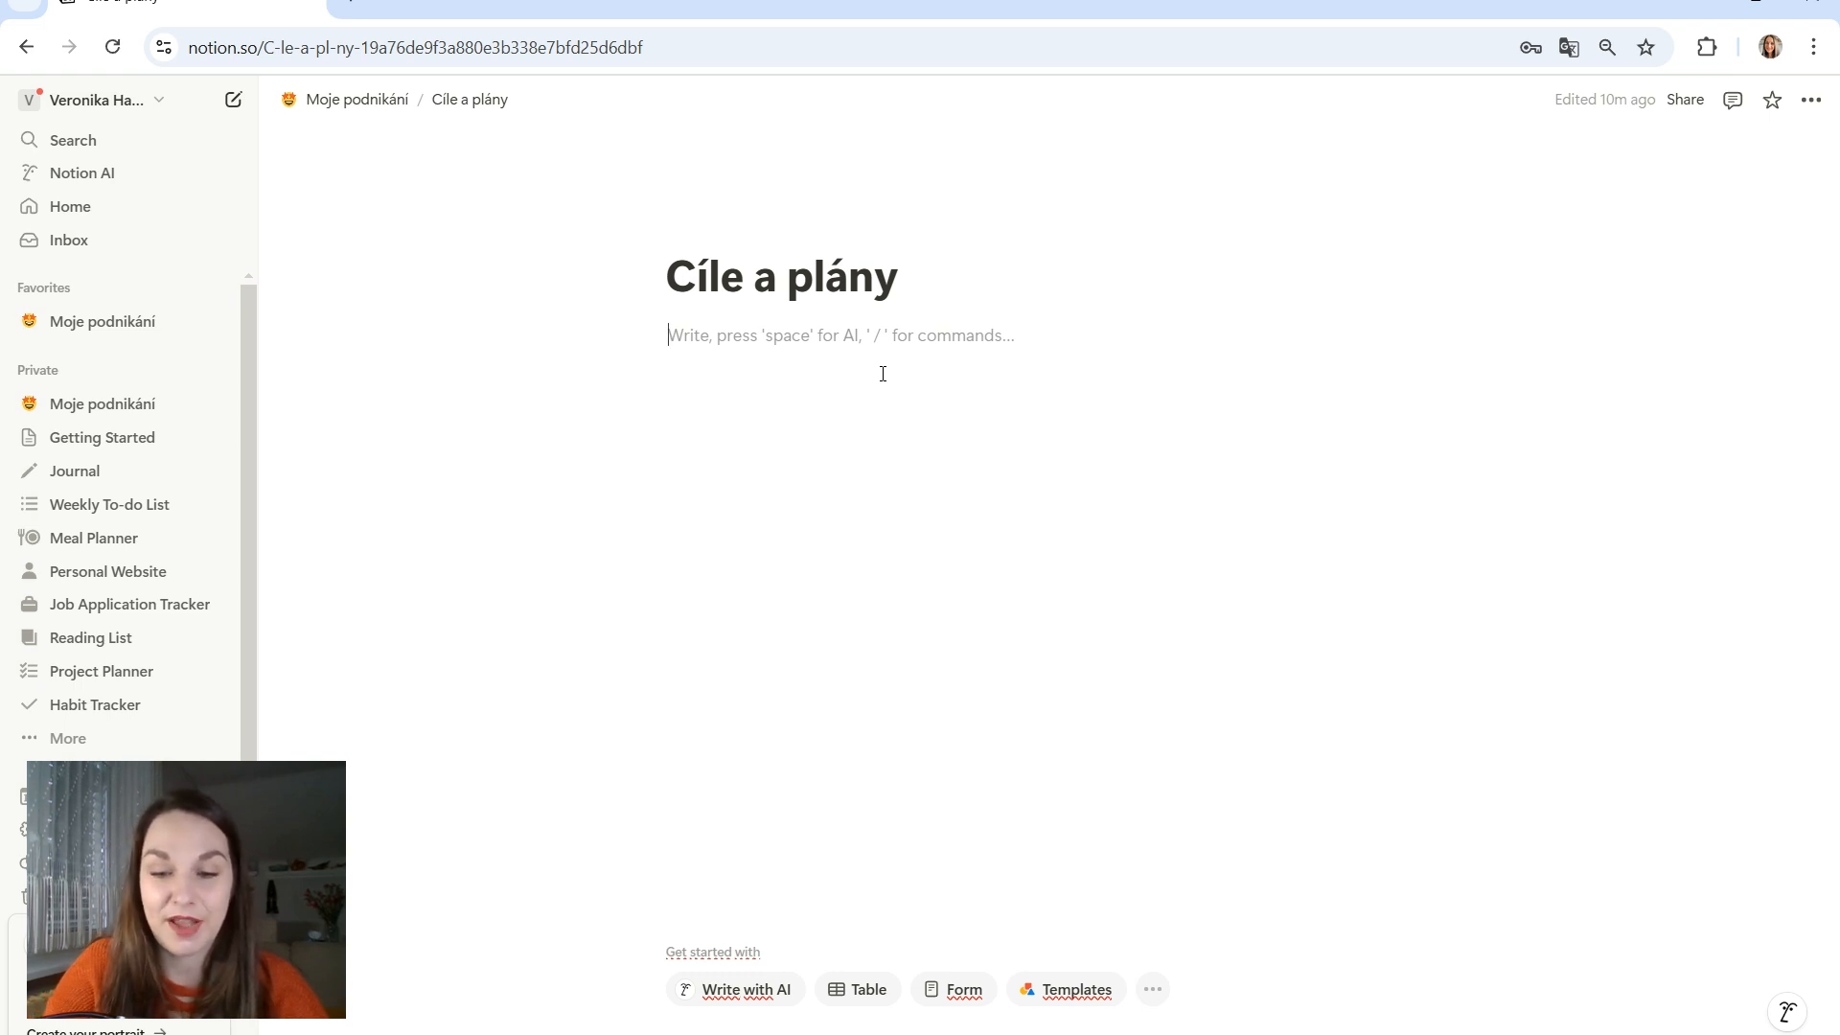
type("## ")
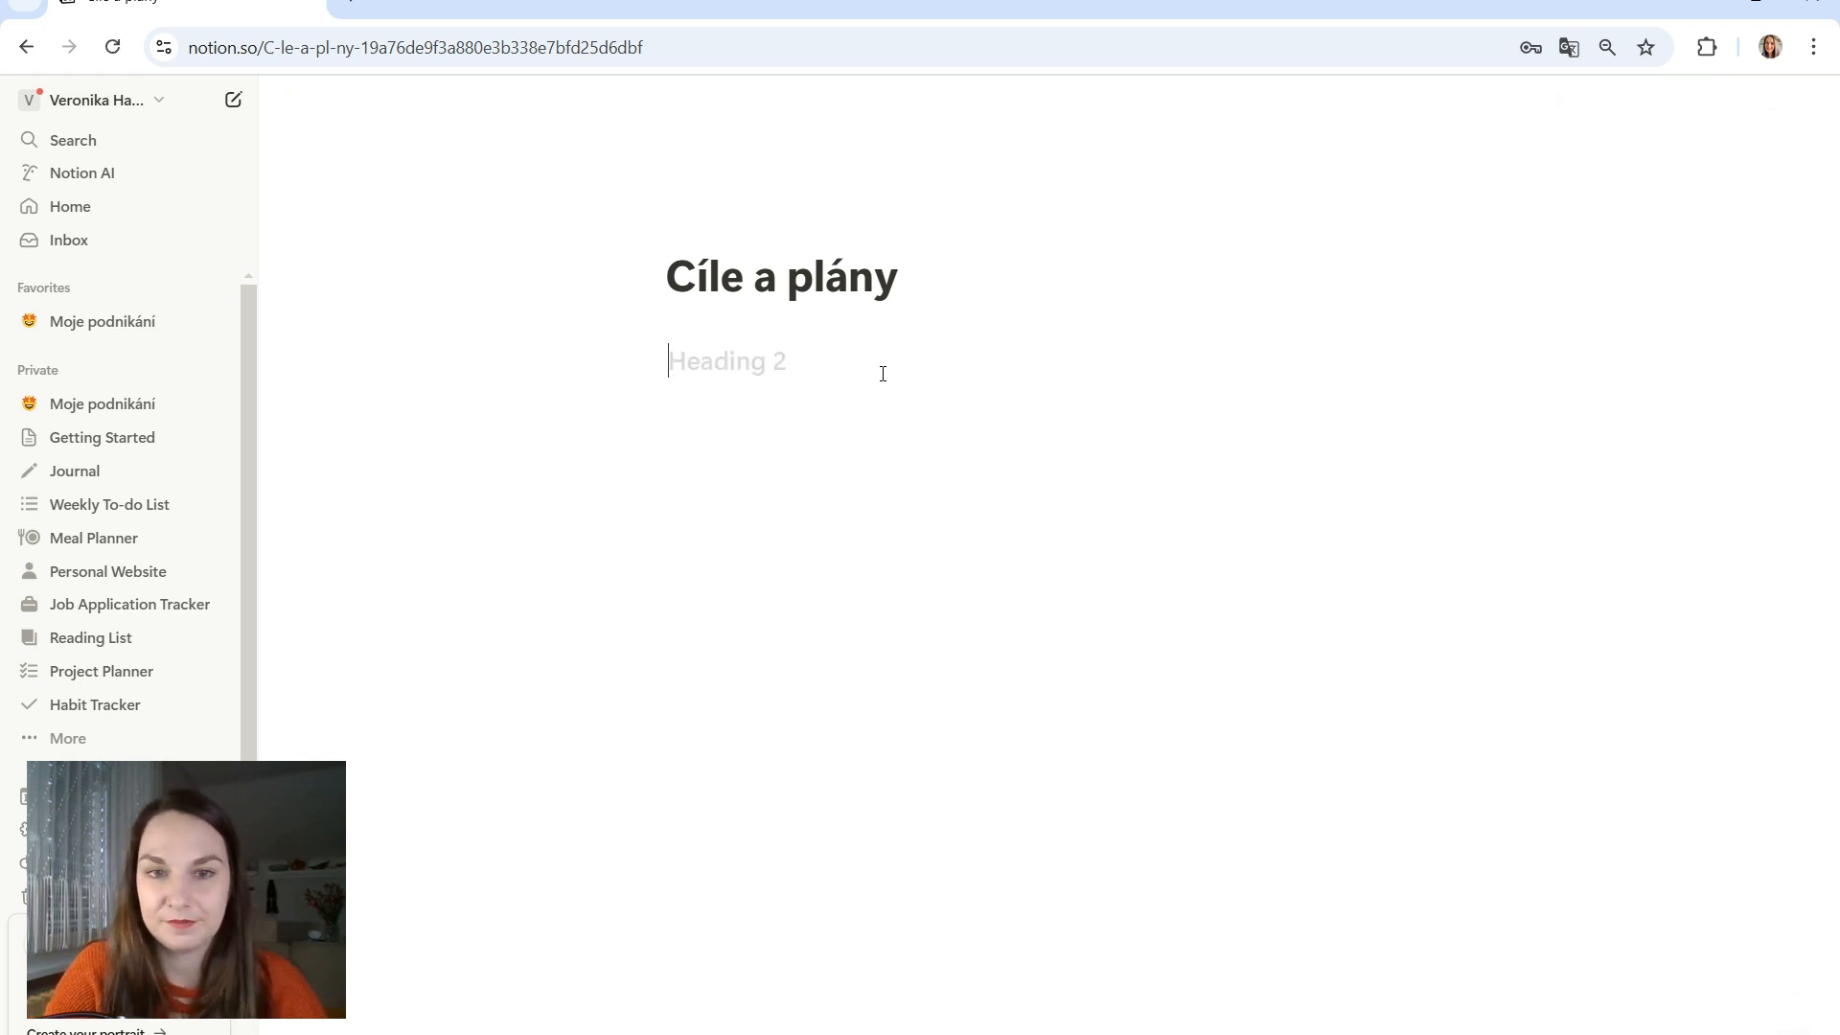
type("CÍLE")
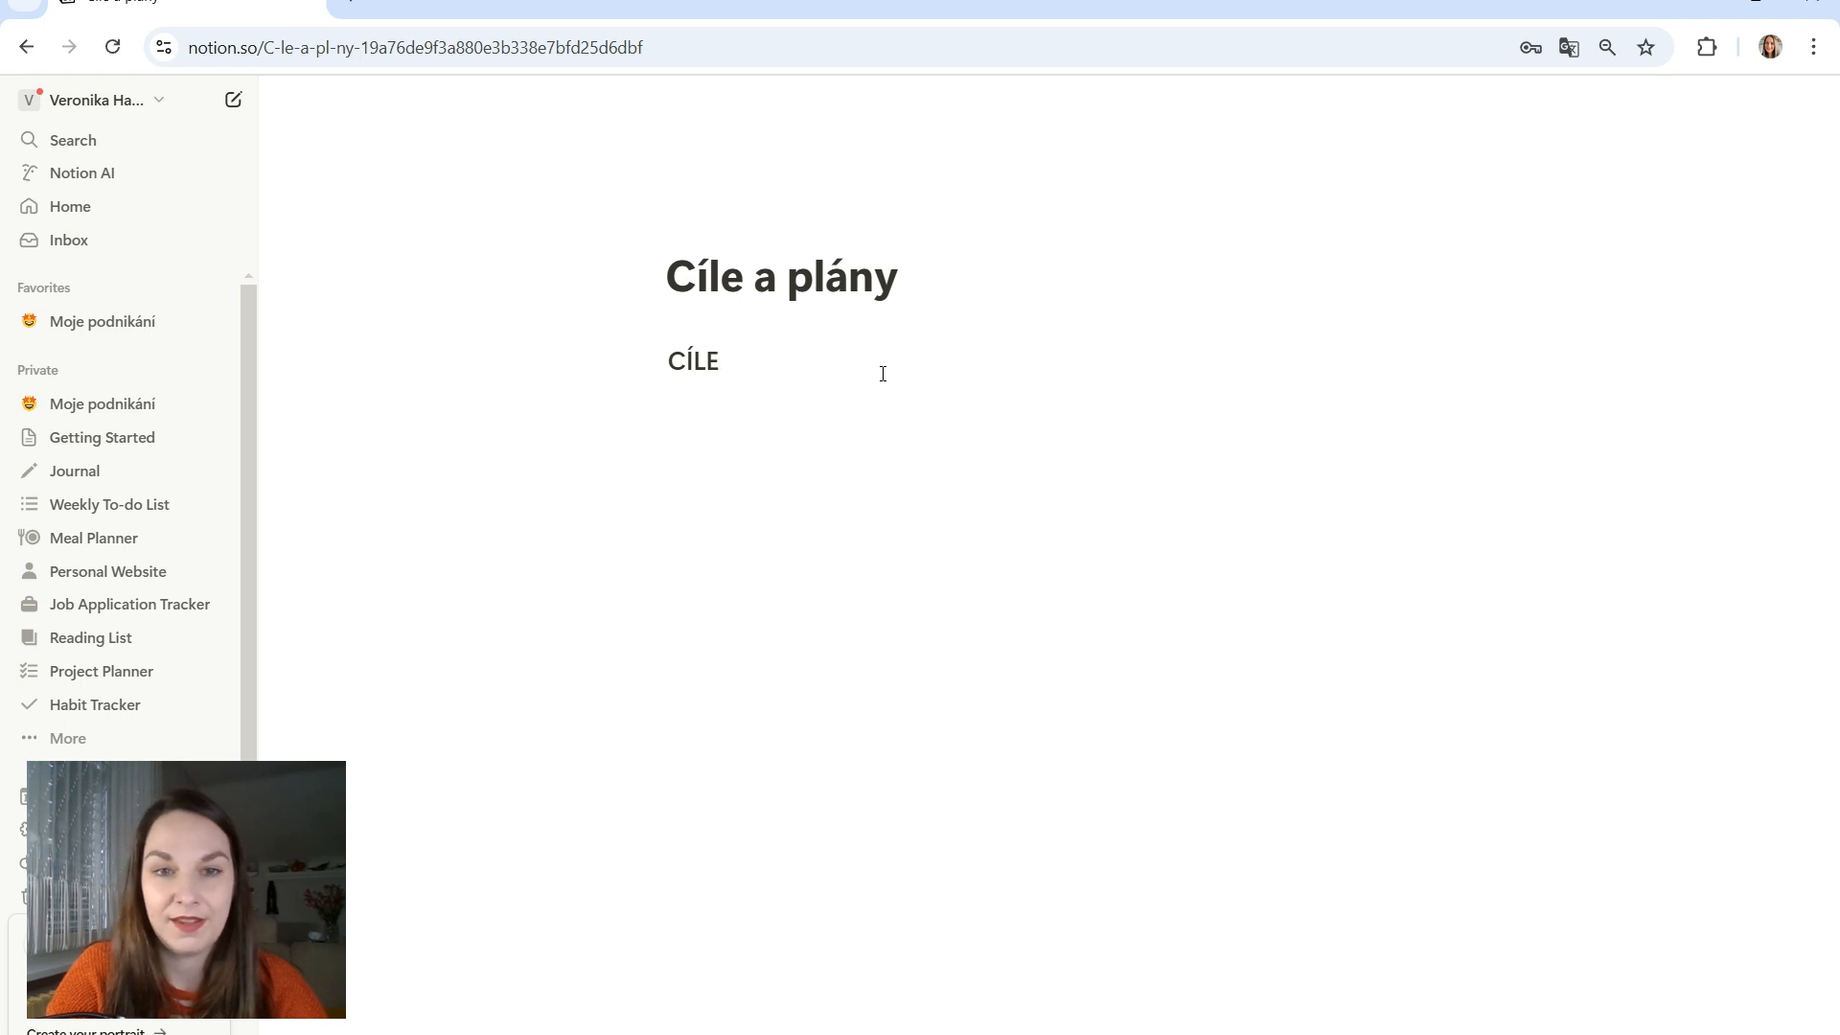
Insert a simple table under the CÍLE heading with the column titles "MĚSÍC" and "CÍL"
key("Return")
type("/ta")
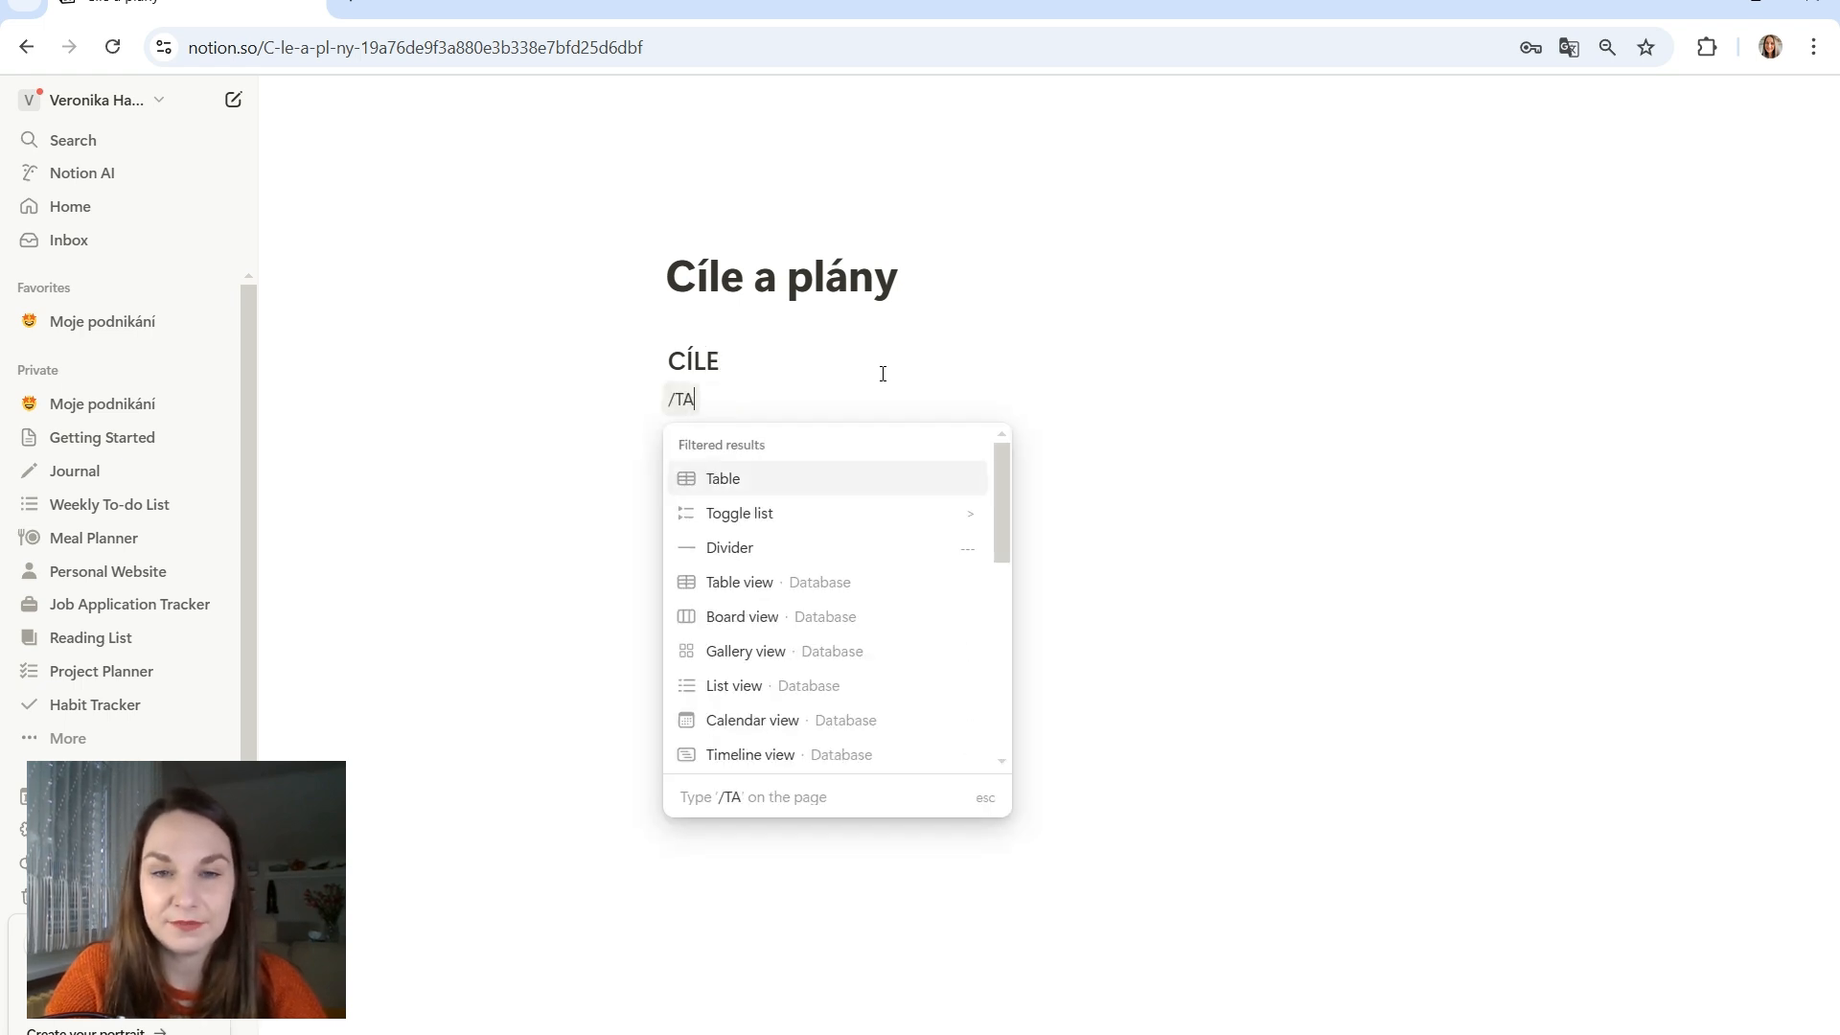
key("Return")
type("MĚSÍC")
key("Tab")
type("CÍL")
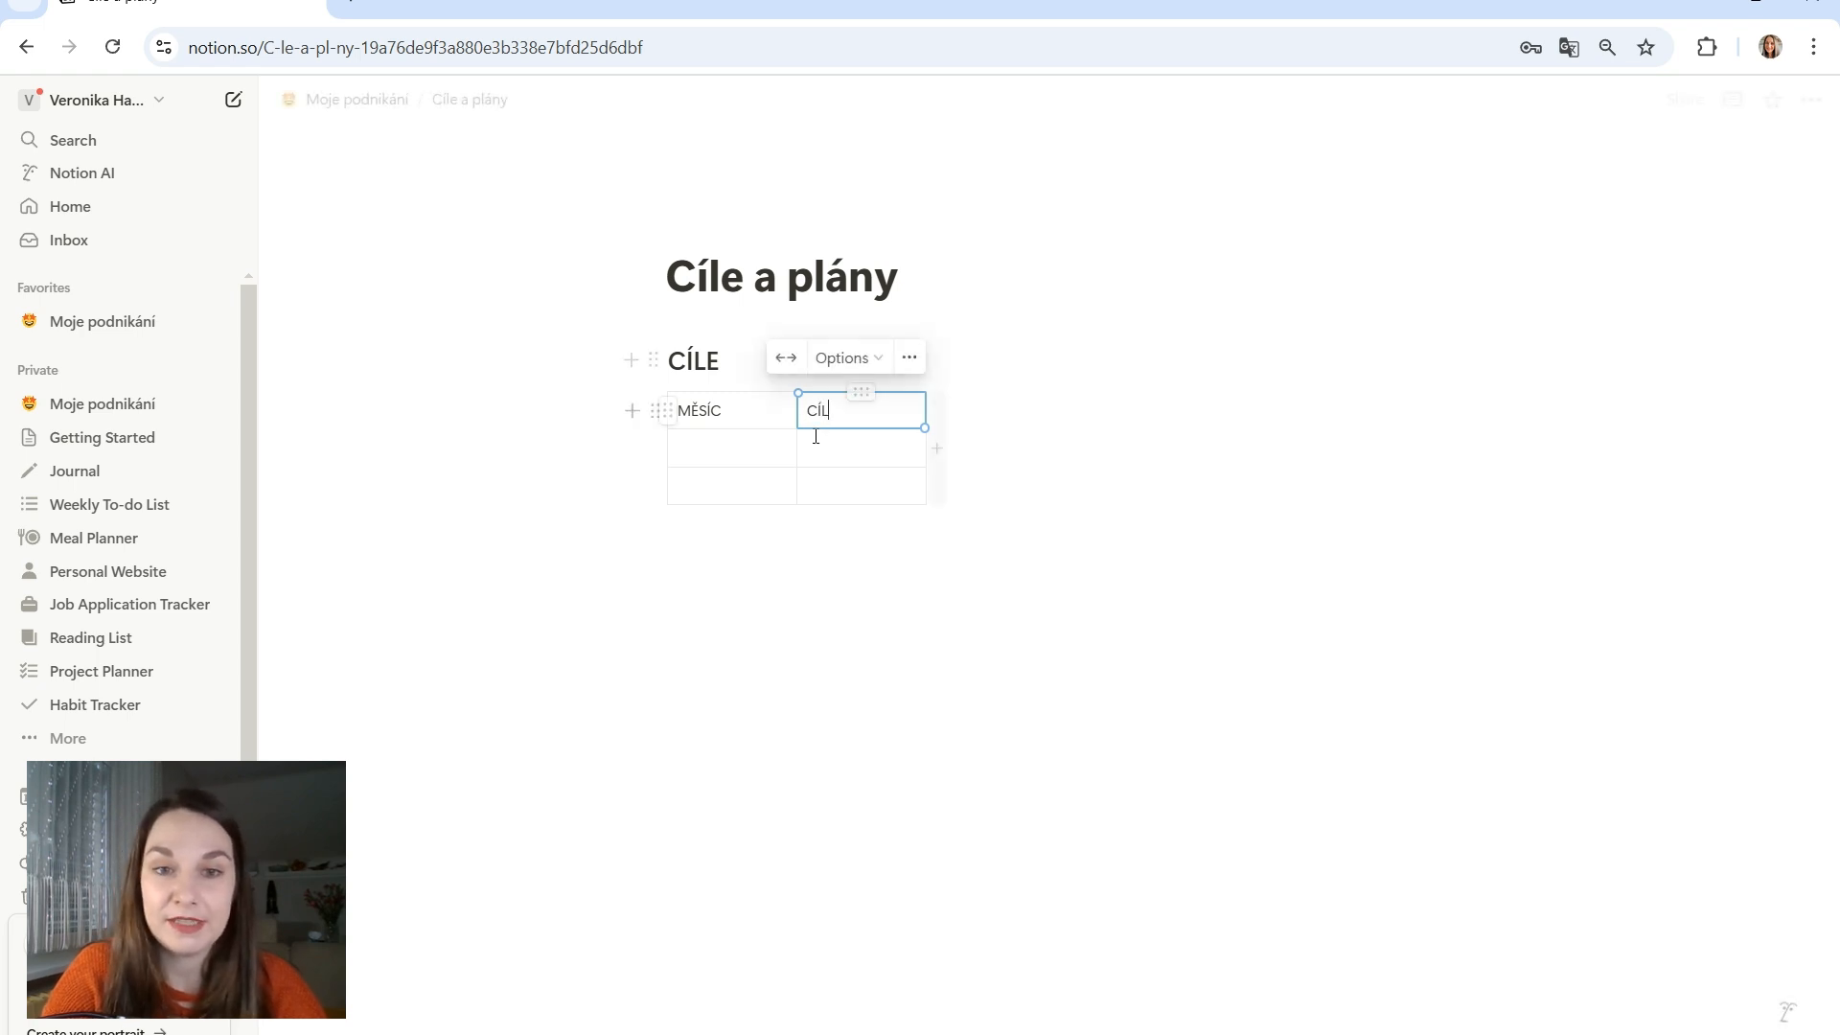
Fill the first row with LEDEN and the goal "Do konce ledna vydělám 35000 Kč prodejem svého Content planneru přes Instagram."
left_click(751, 457)
type("LEDEN")
key("Tab")
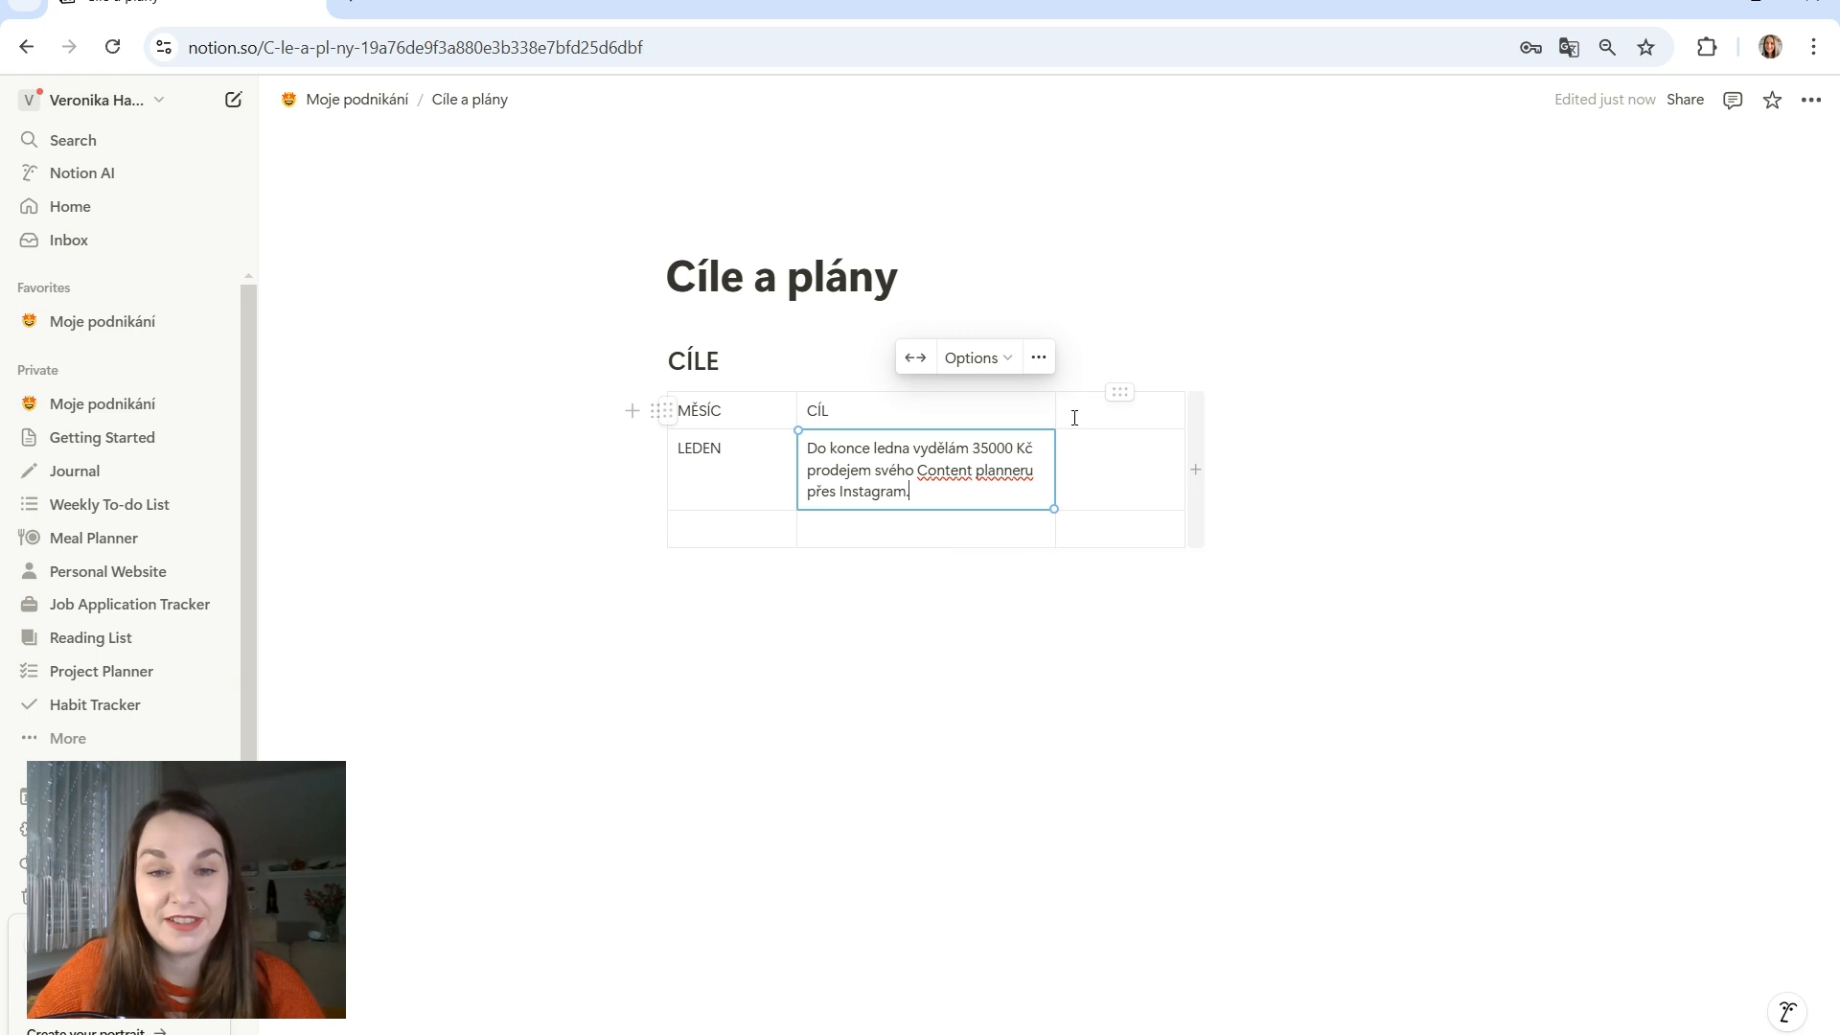
Add Splněno and Strategie columns, mark LEDEN with ❌ under Splněno, and format the first row and column as headers
left_click(1074, 406)
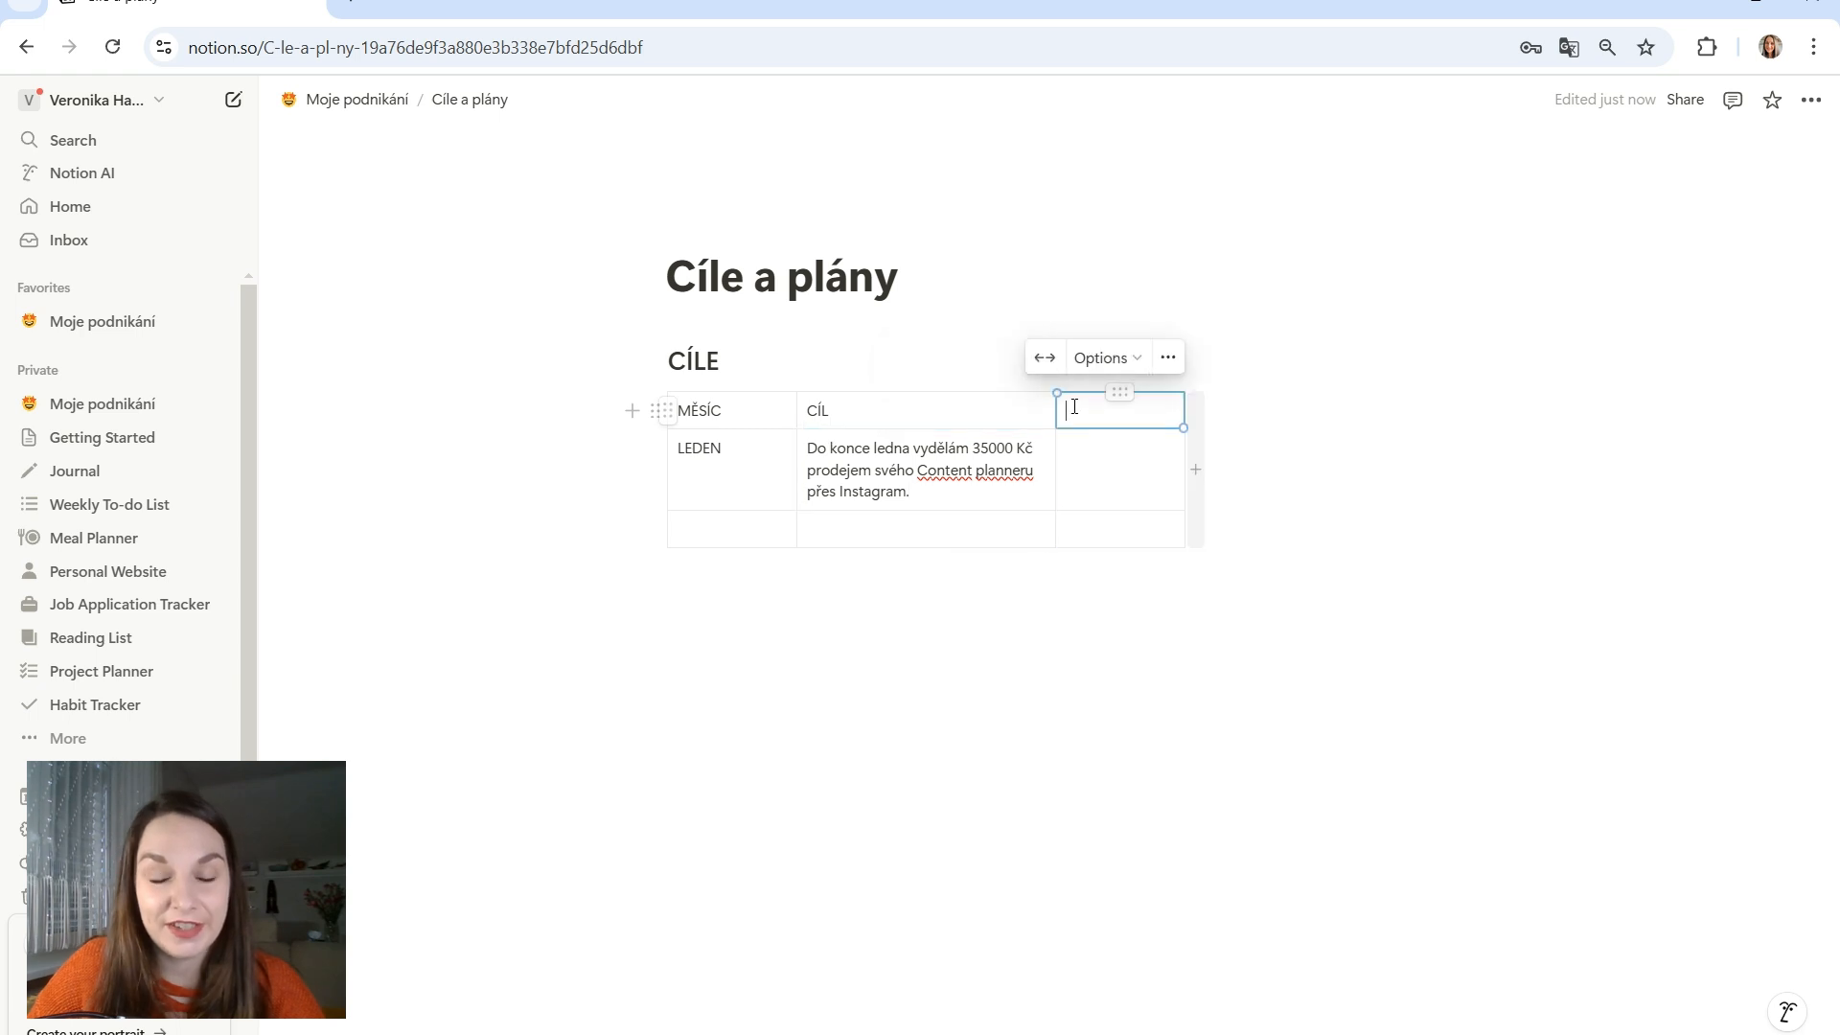
type("Splněno")
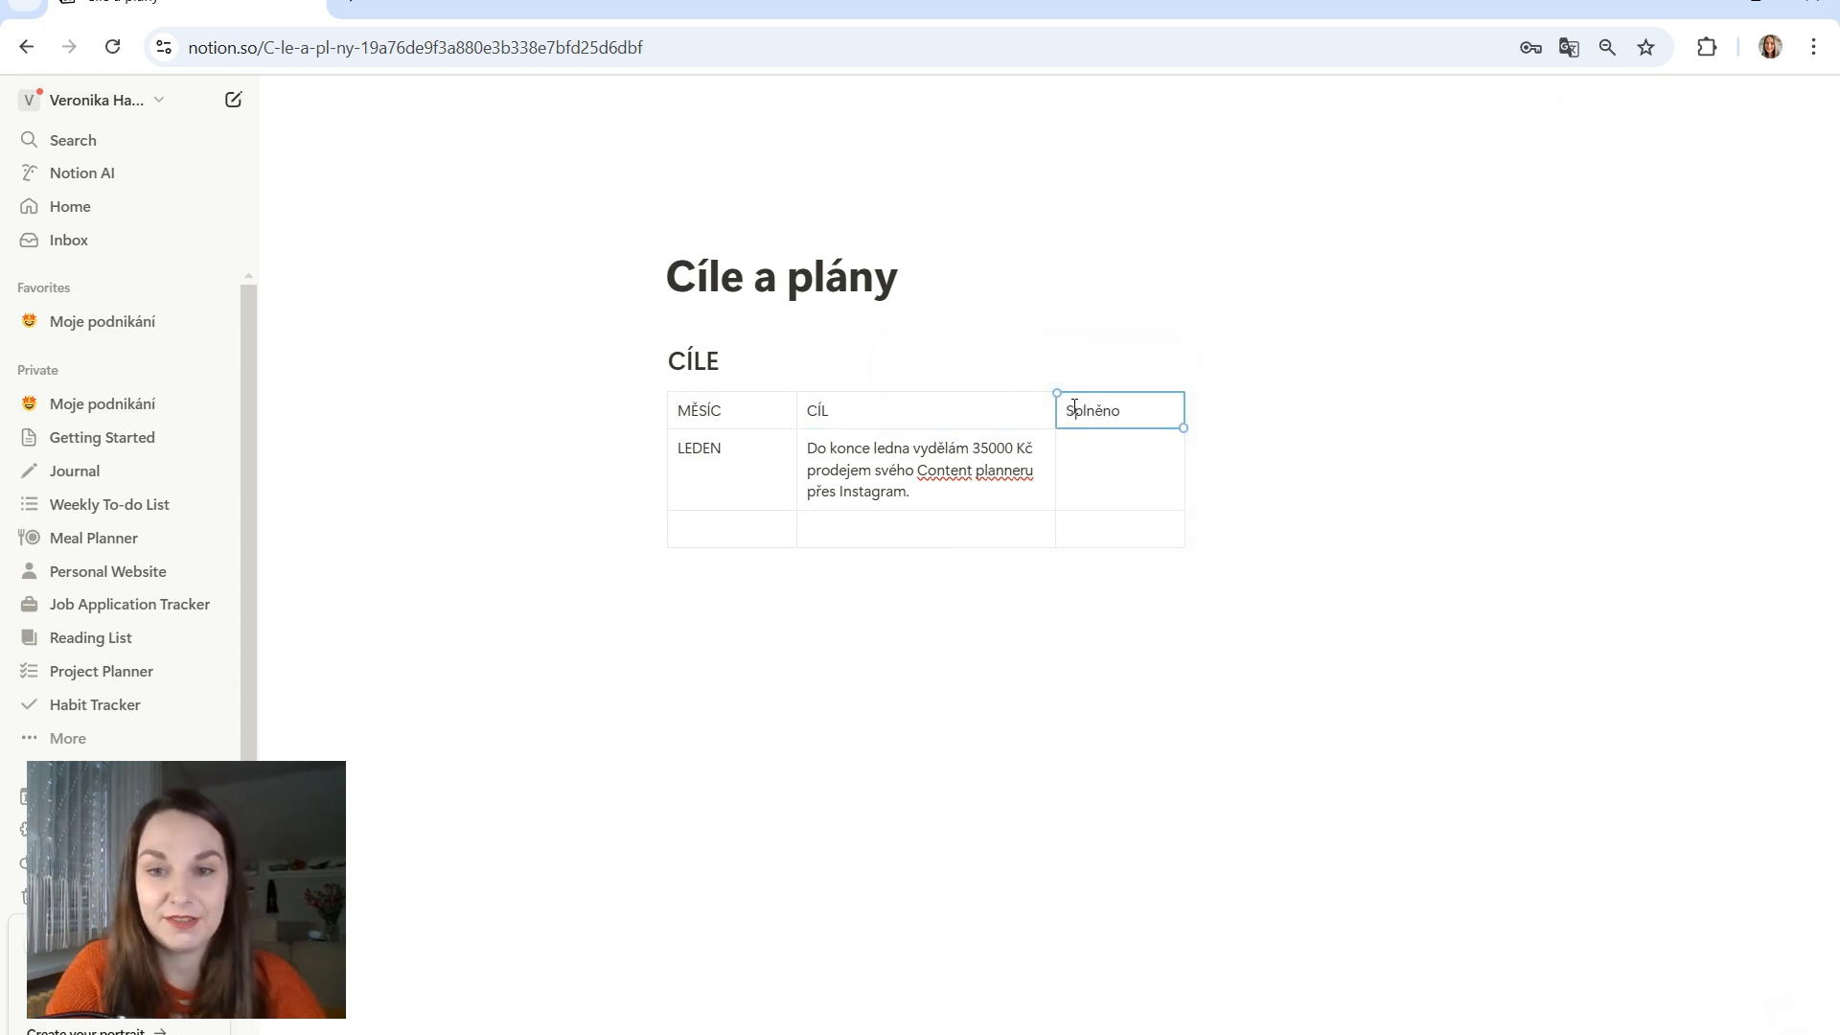
left_click(1078, 470)
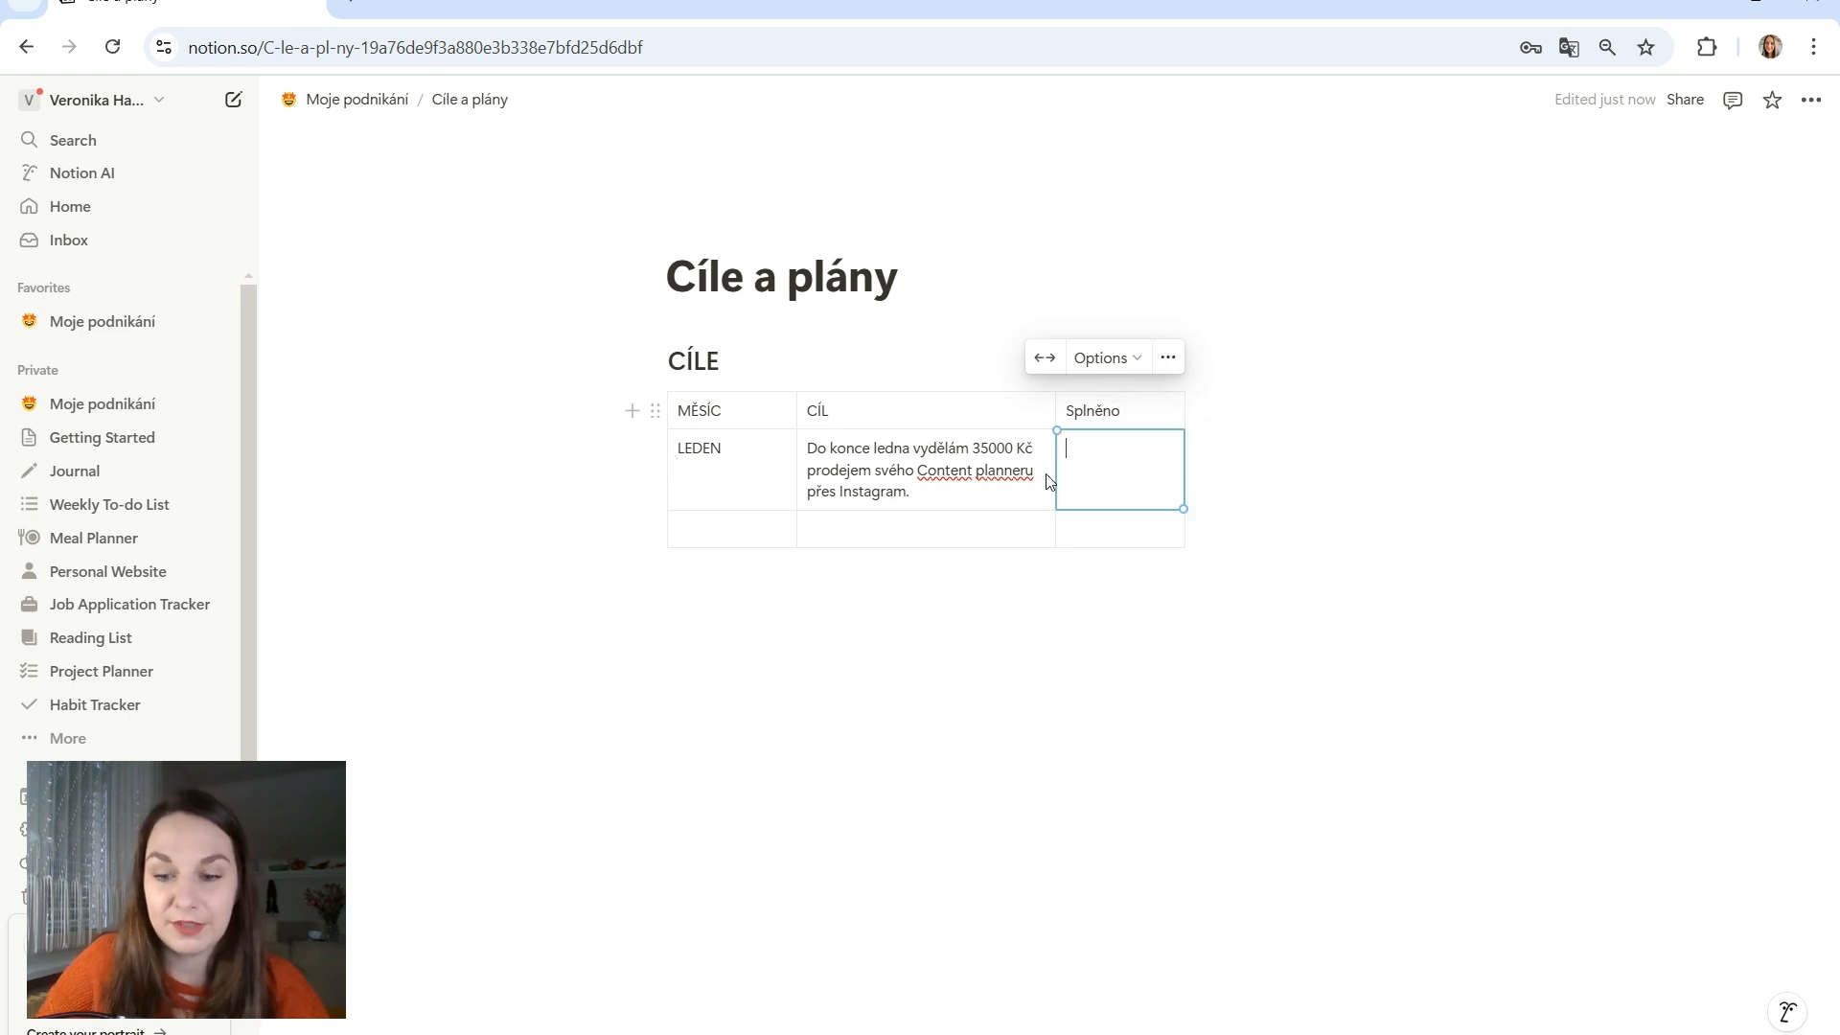
left_click(1222, 632)
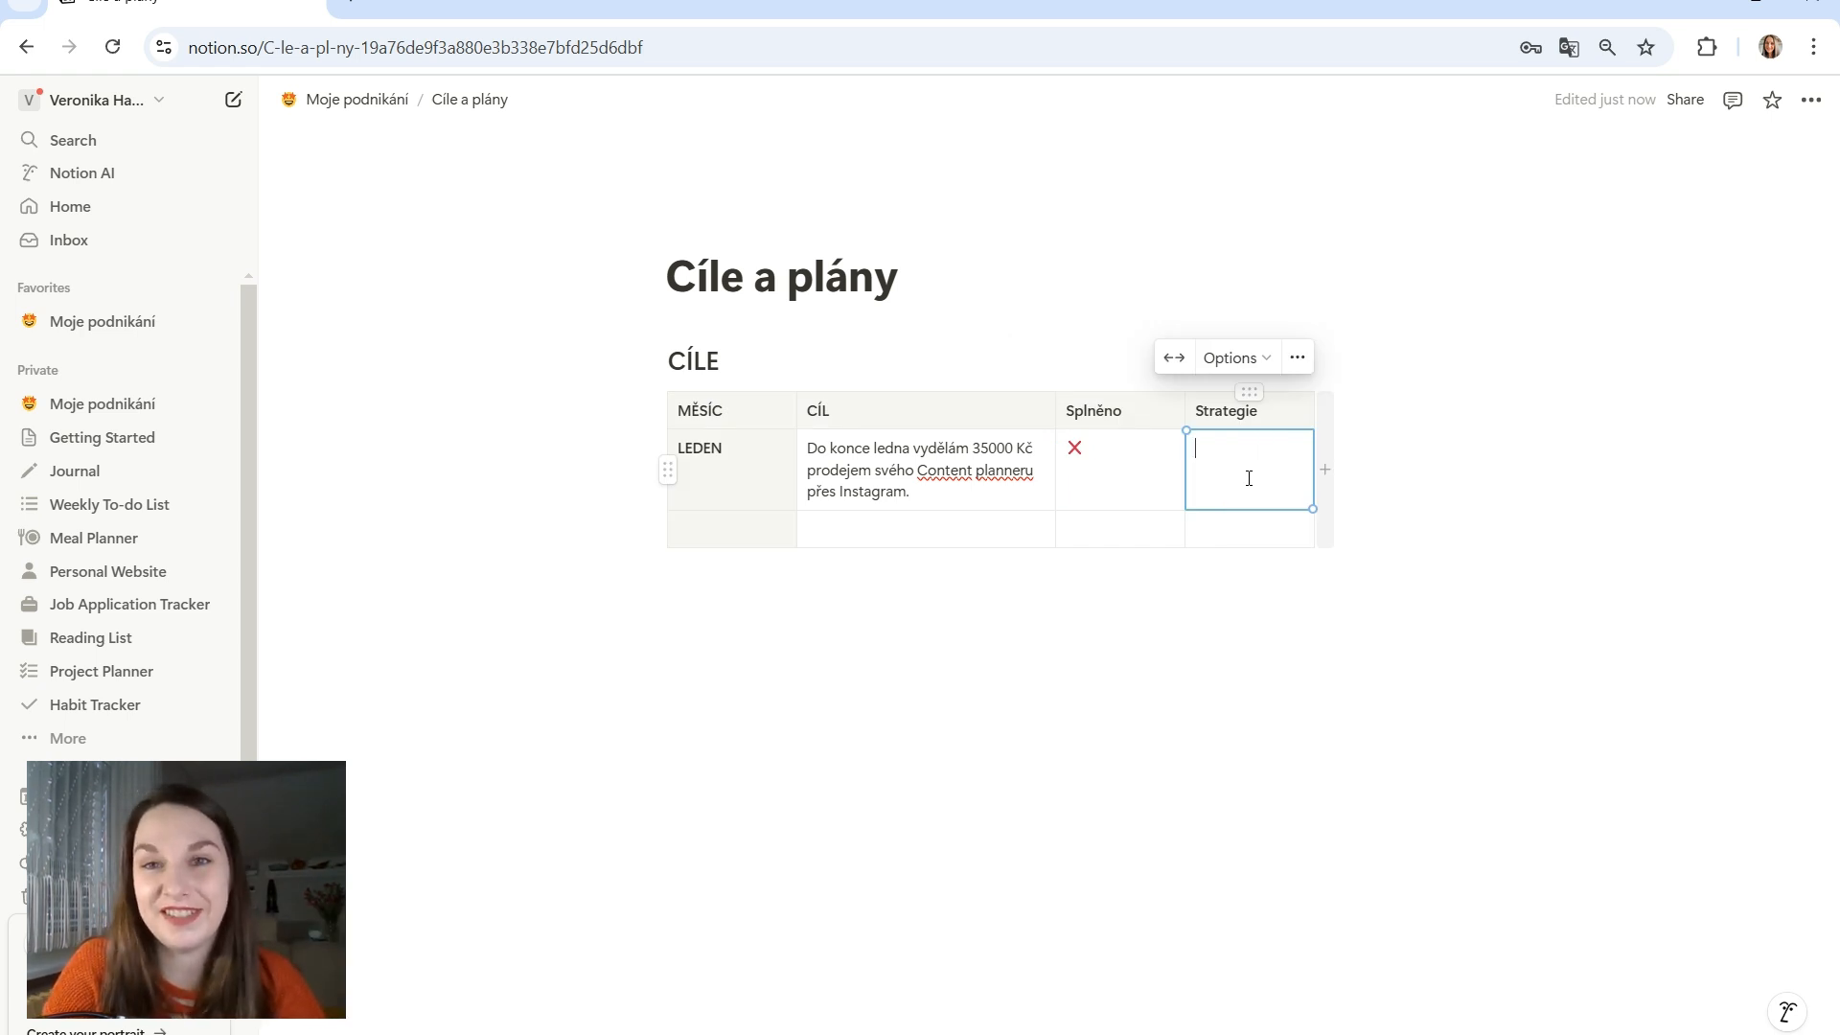
Add the text "PRIORITA TÝDNE" below the goals table, with a divider line under it
left_click(855, 601)
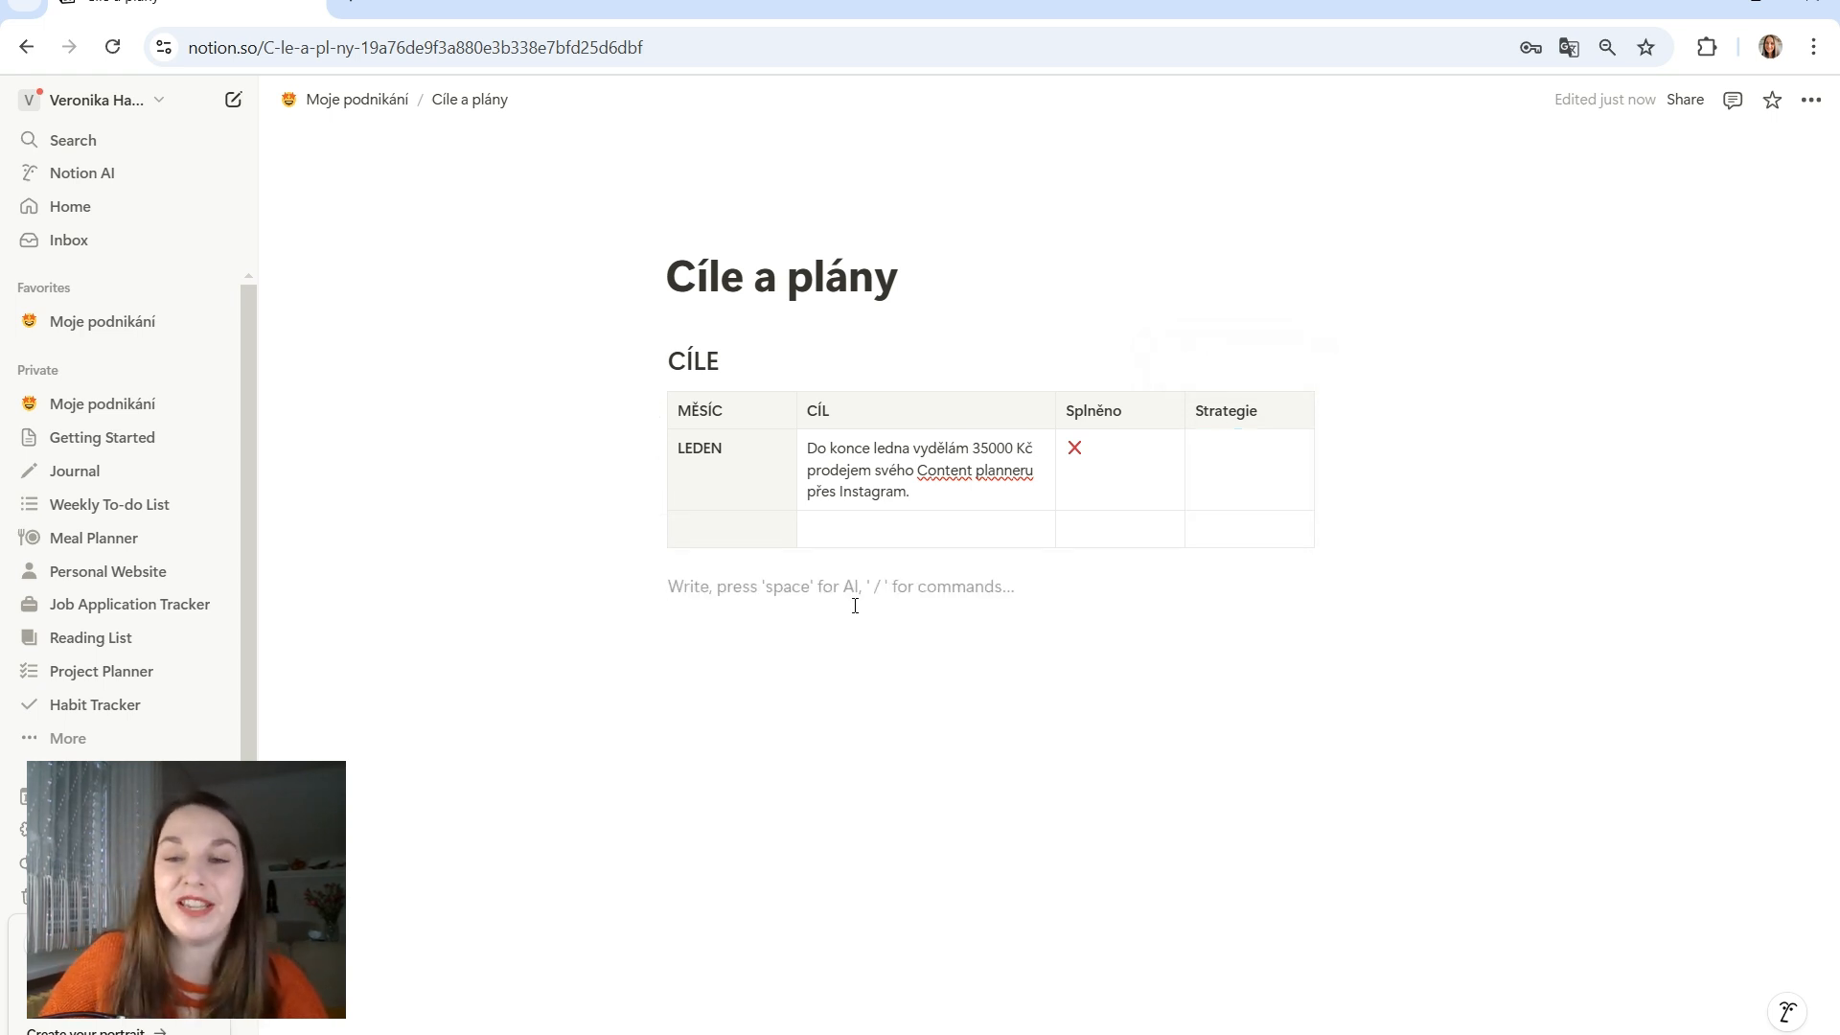
type("ú")
key("BackSpace")
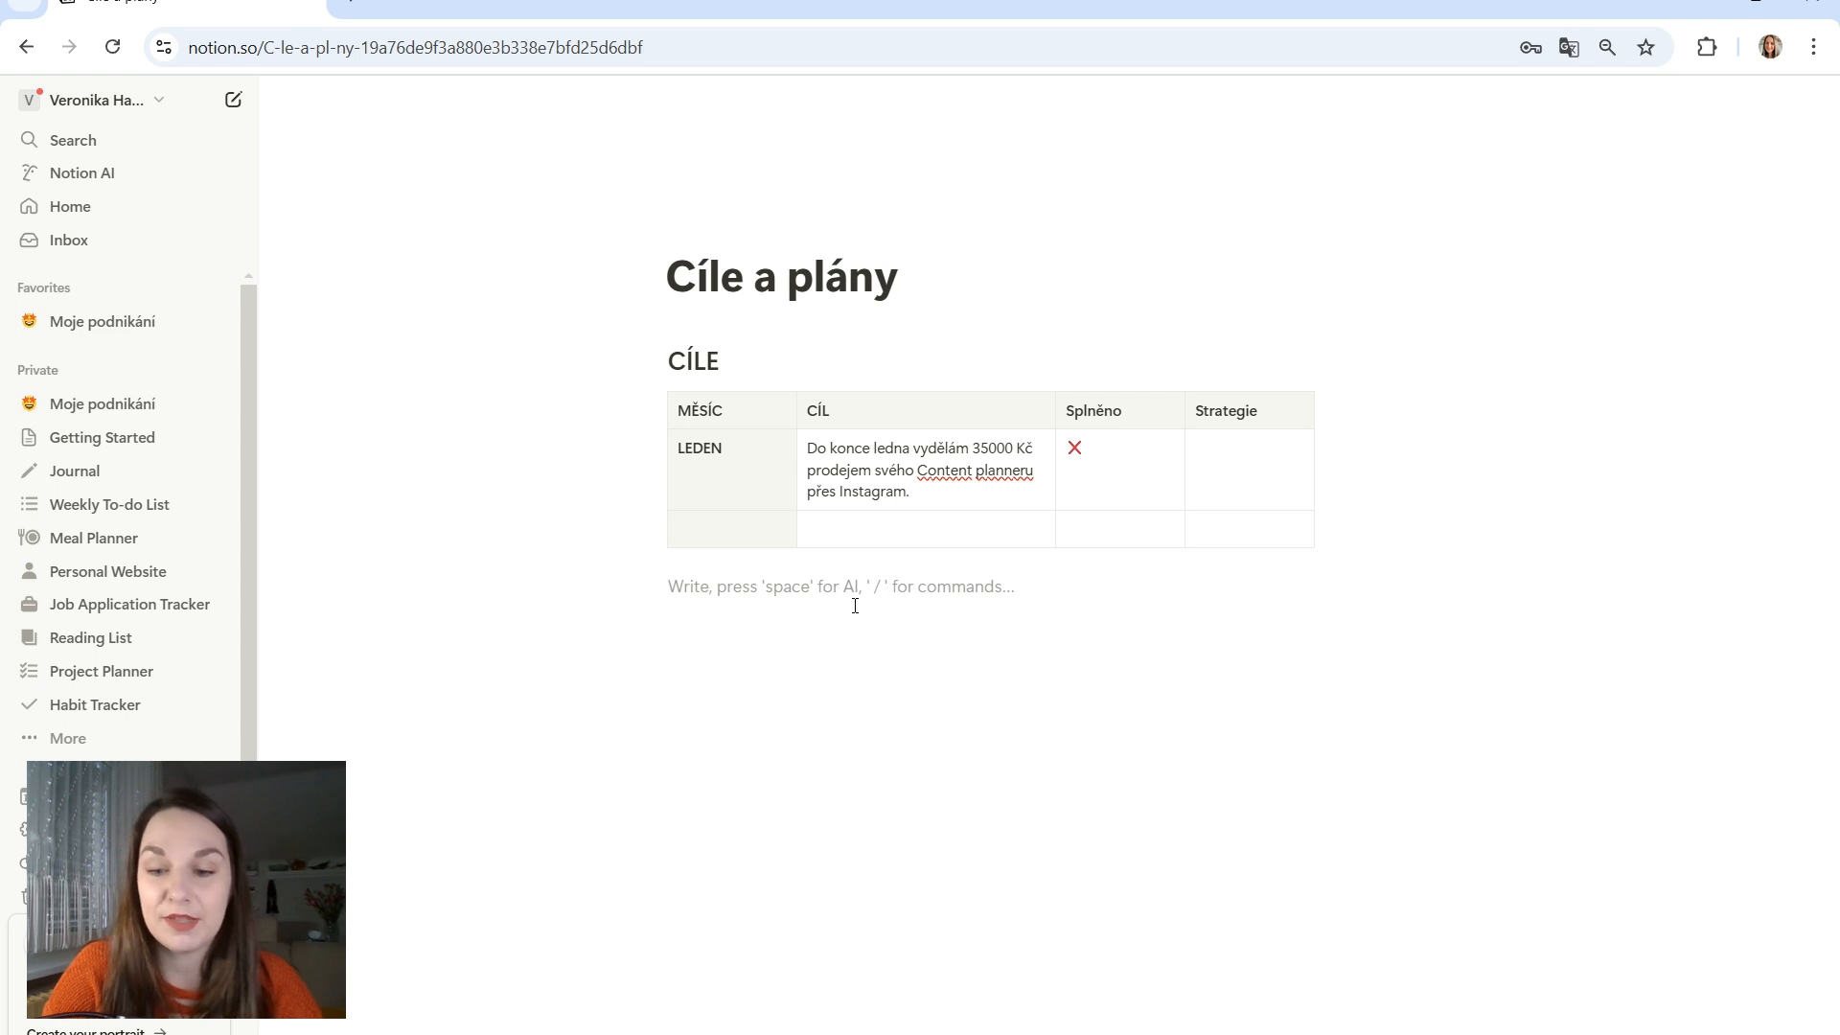
type("PRIORI")
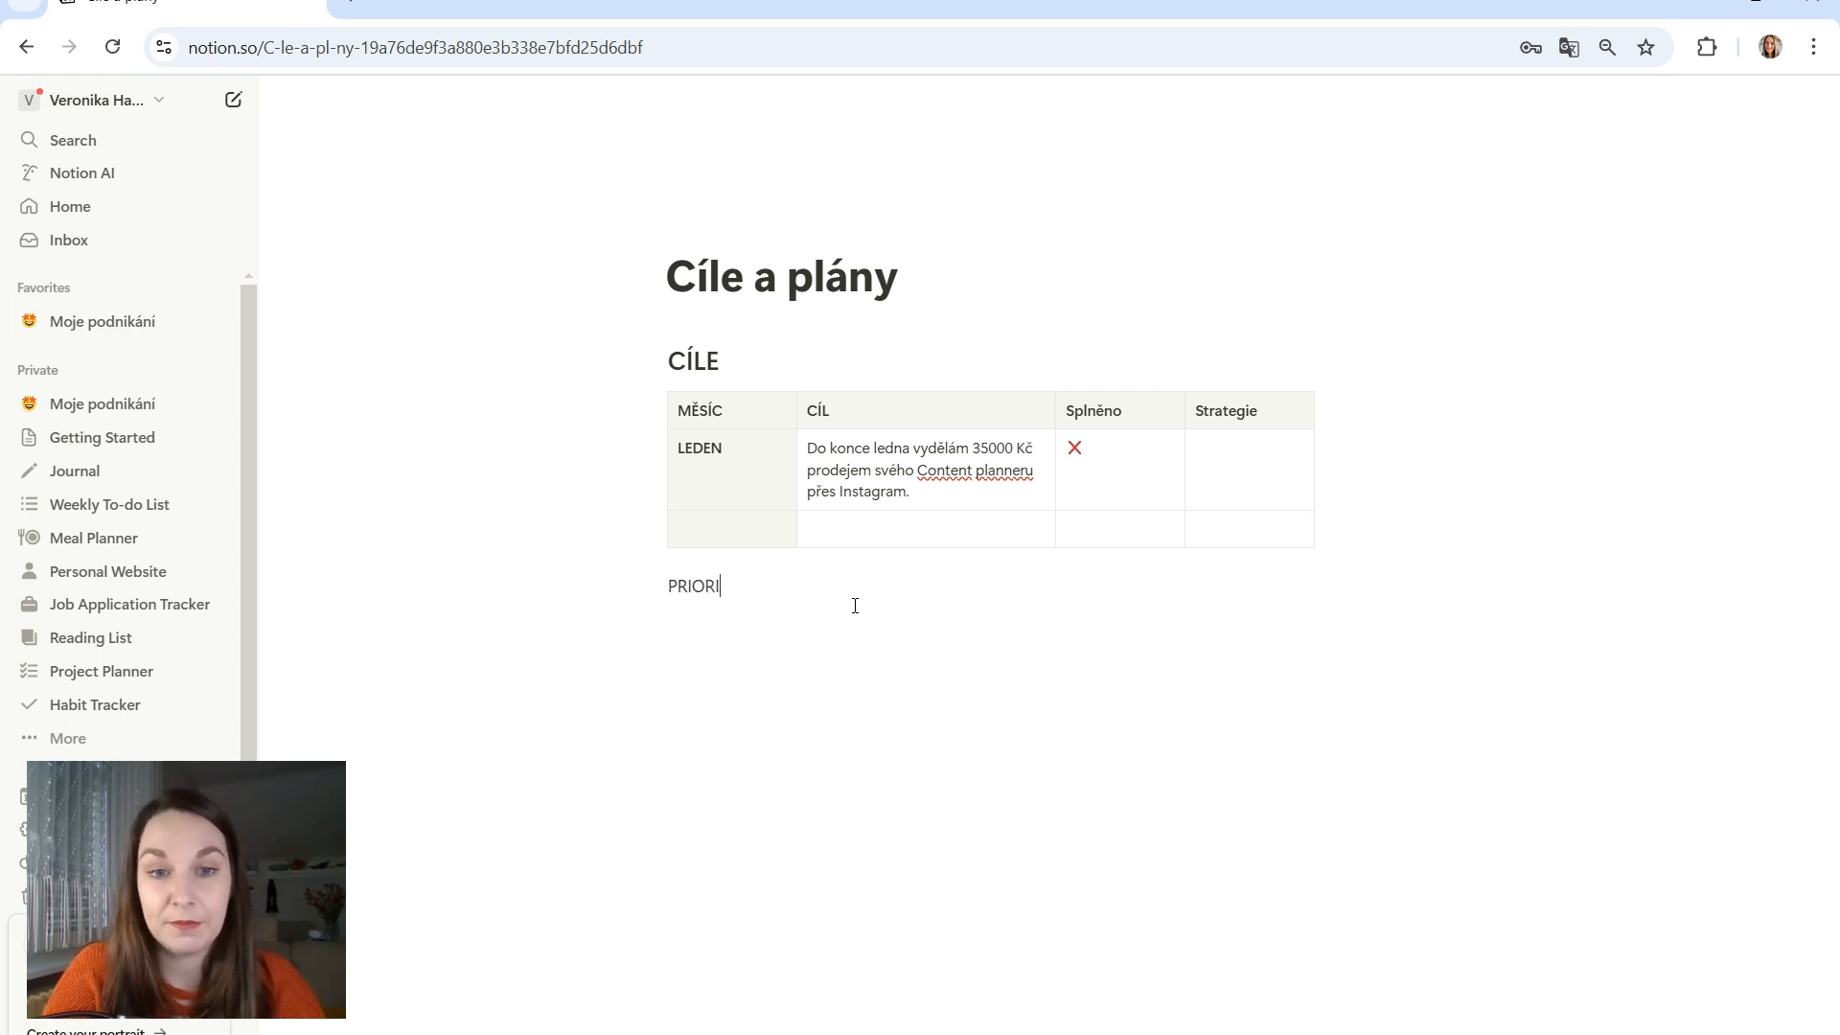
type("TA TÝDNE")
key("Return")
type("---")
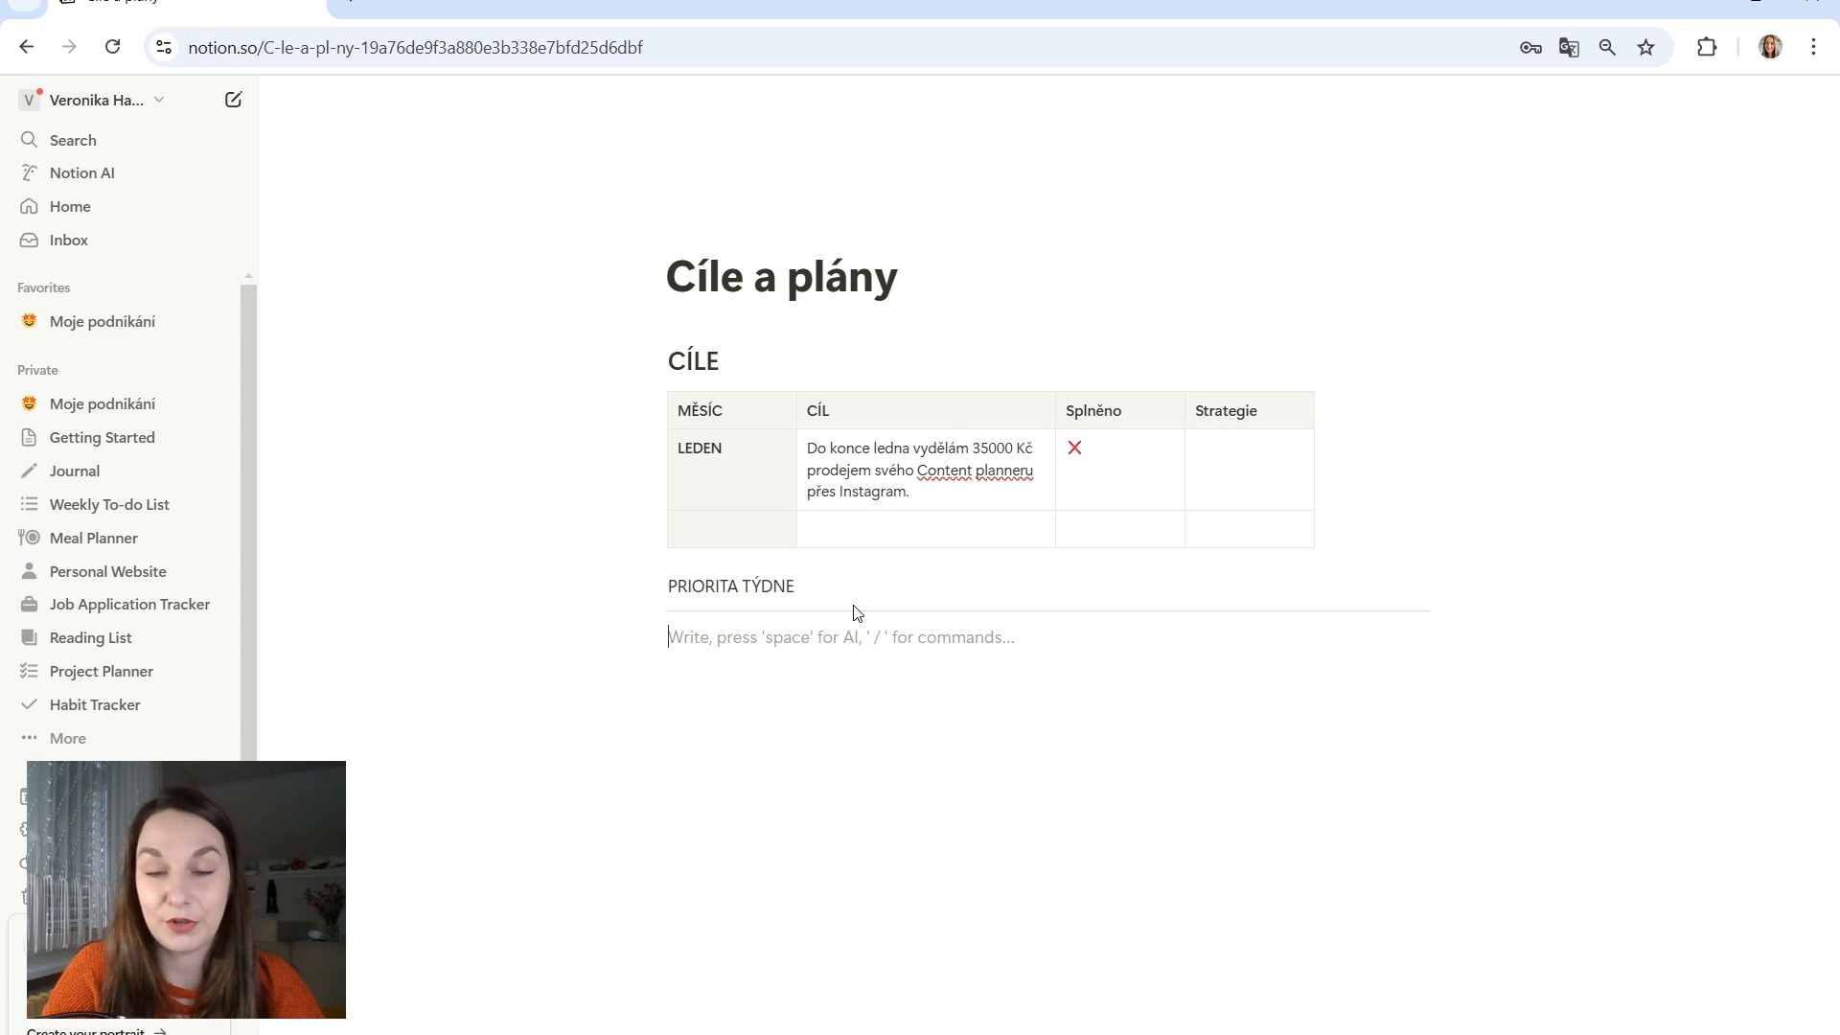
Add a to-do item "Vytvořit landing page" under the PRIORITA TÝDNE divider
type("/to")
key("Return")
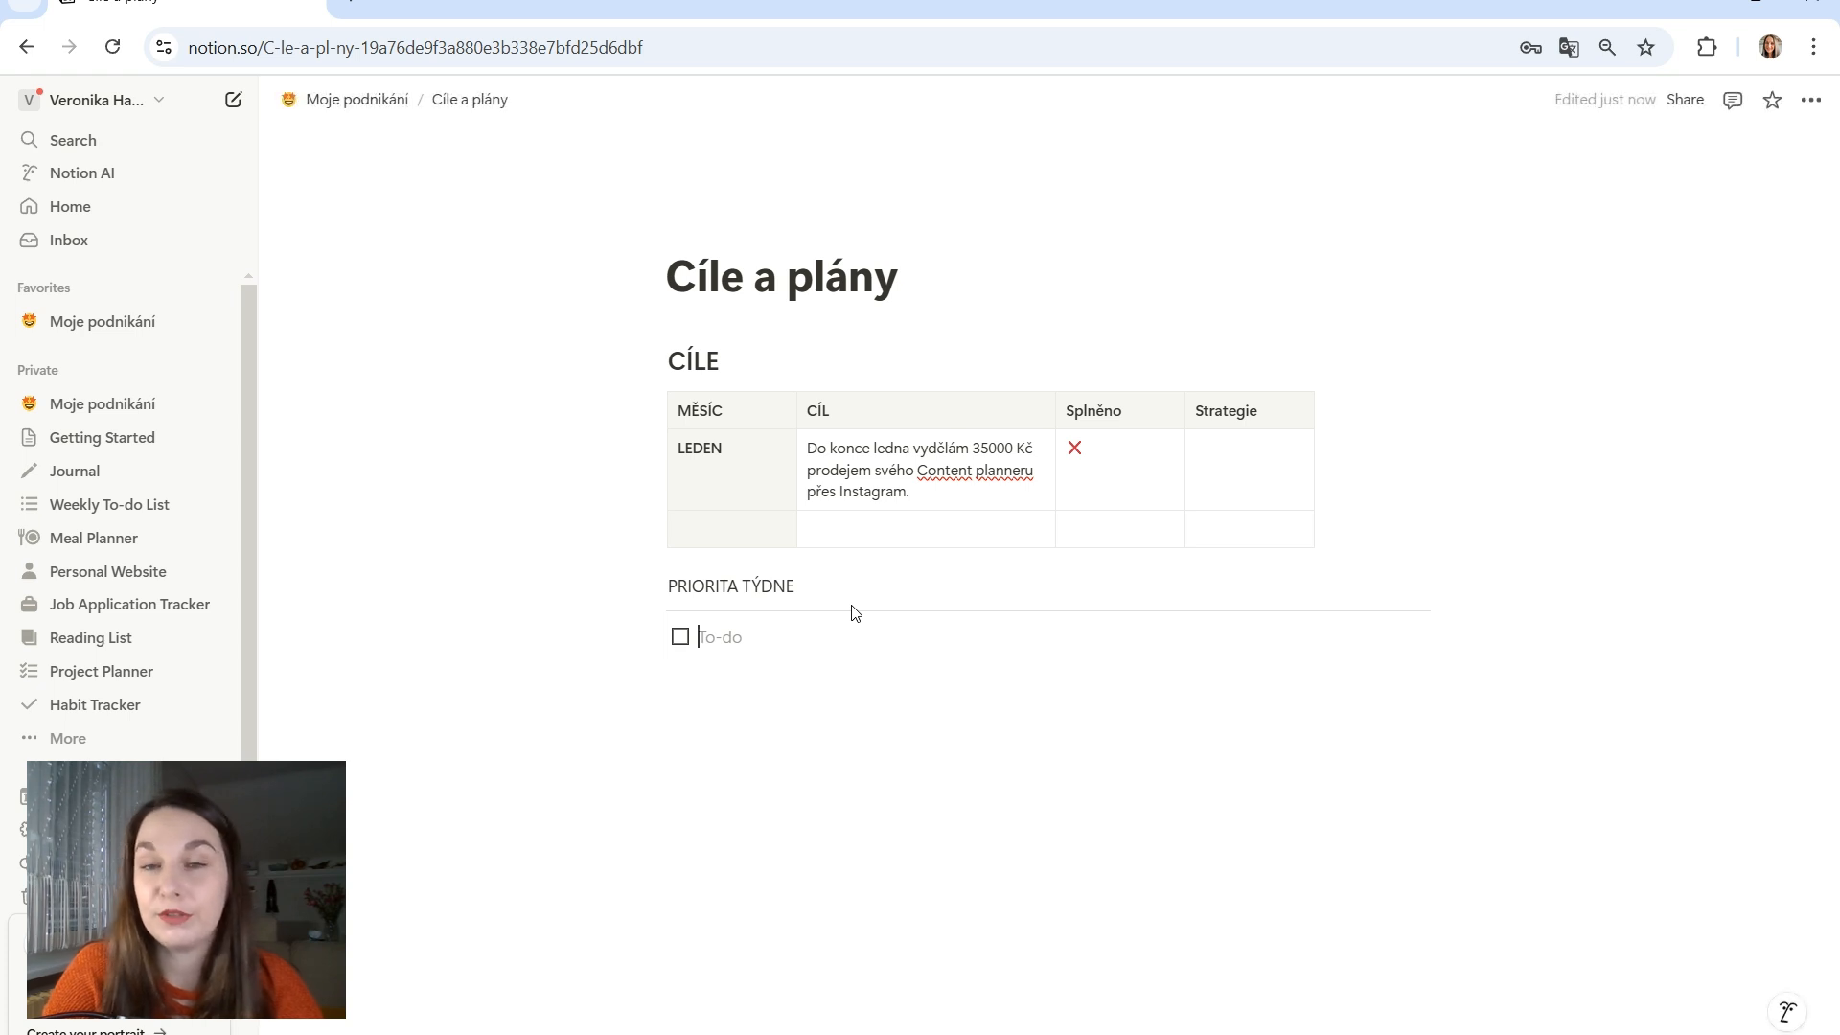
type("Vytvořit landing page")
key("Return")
key("Return")
Add the text "ÚKOLY NA TÝDEN" below the to-do item, with a divider line under it
type("Ú")
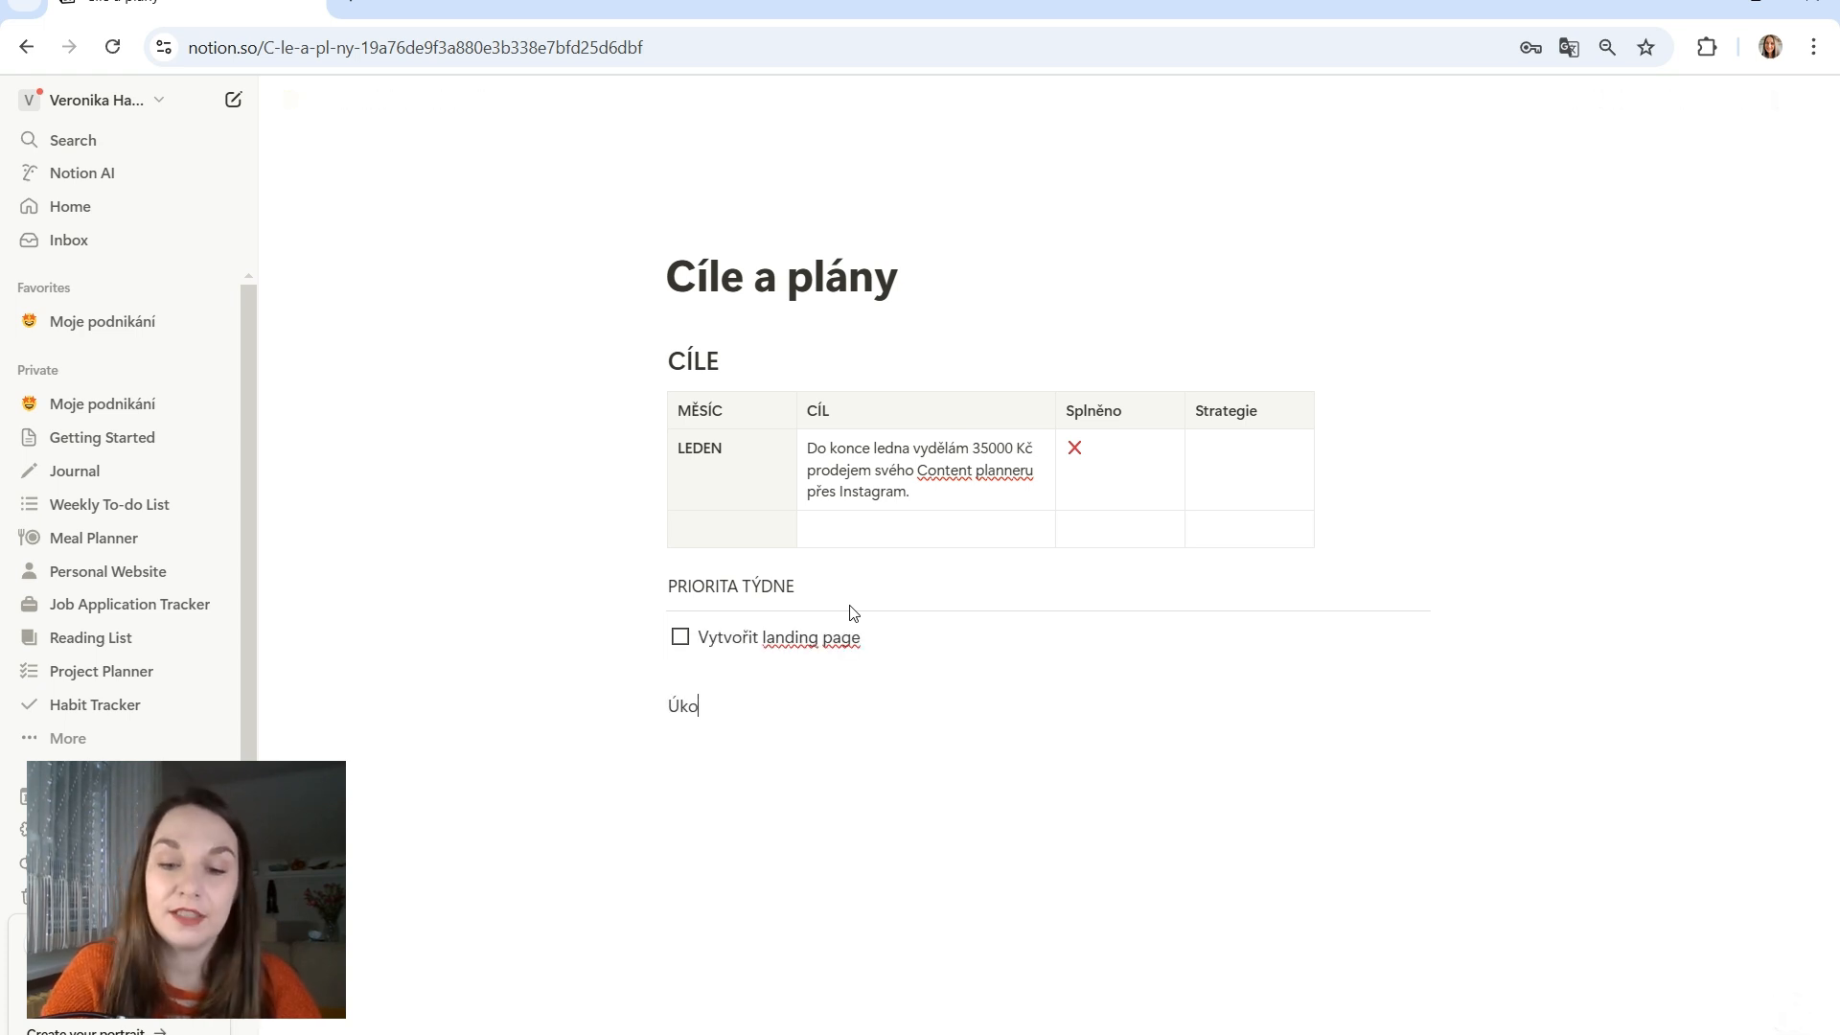
type("KOLY NA TÝDEN")
key("Return")
type("---")
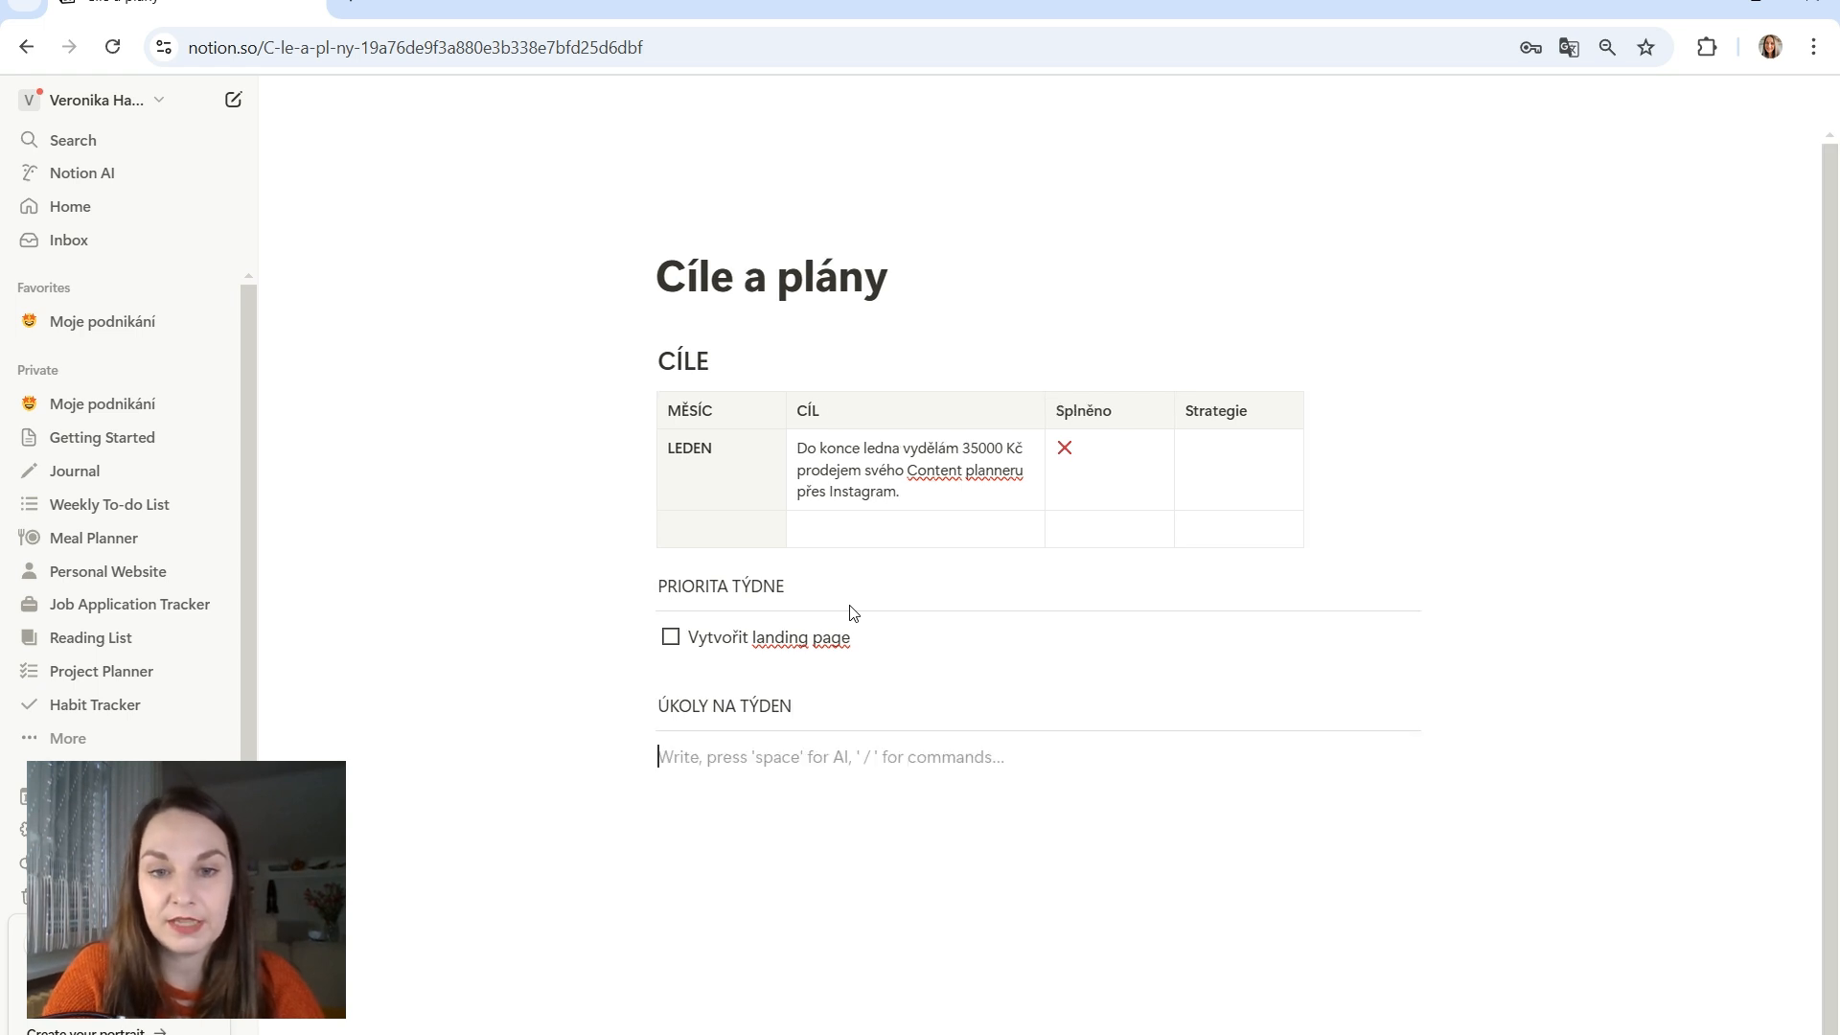
Turn the ÚKOLY NA TÝDEN line into a Heading 3 and give it a brown background
left_click(642, 707)
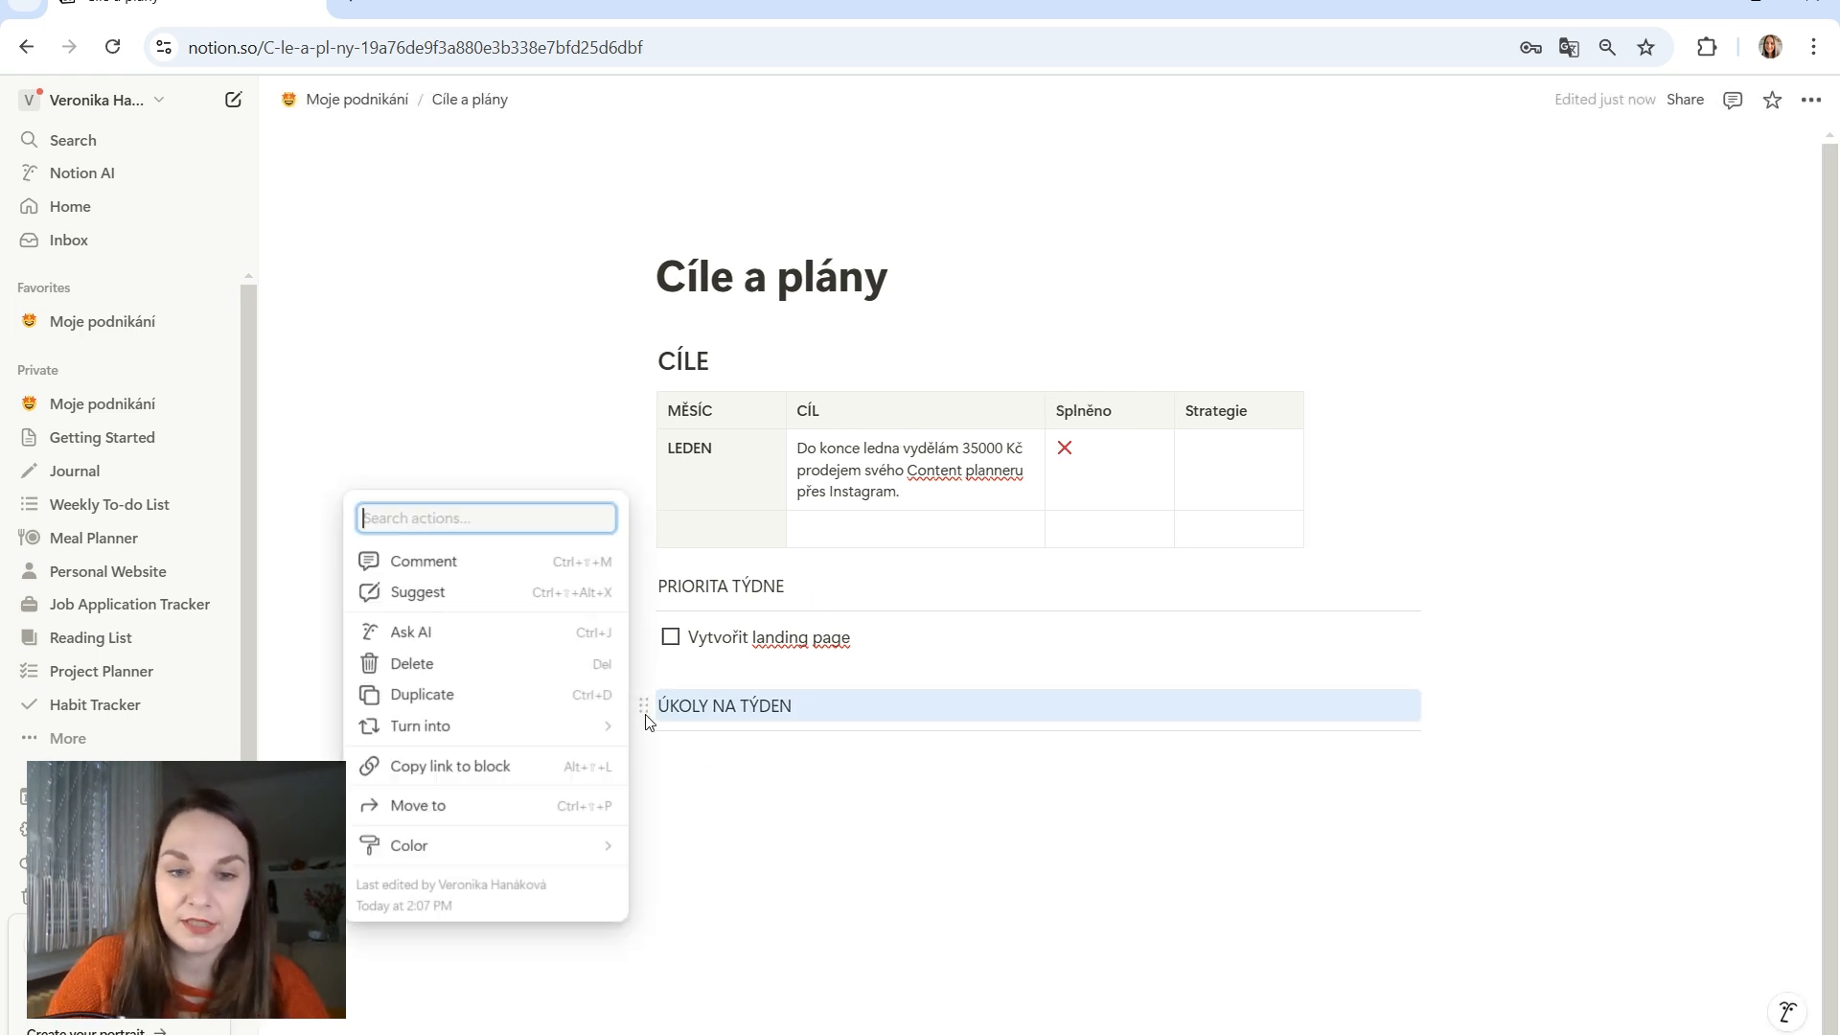
mouse_move(603, 730)
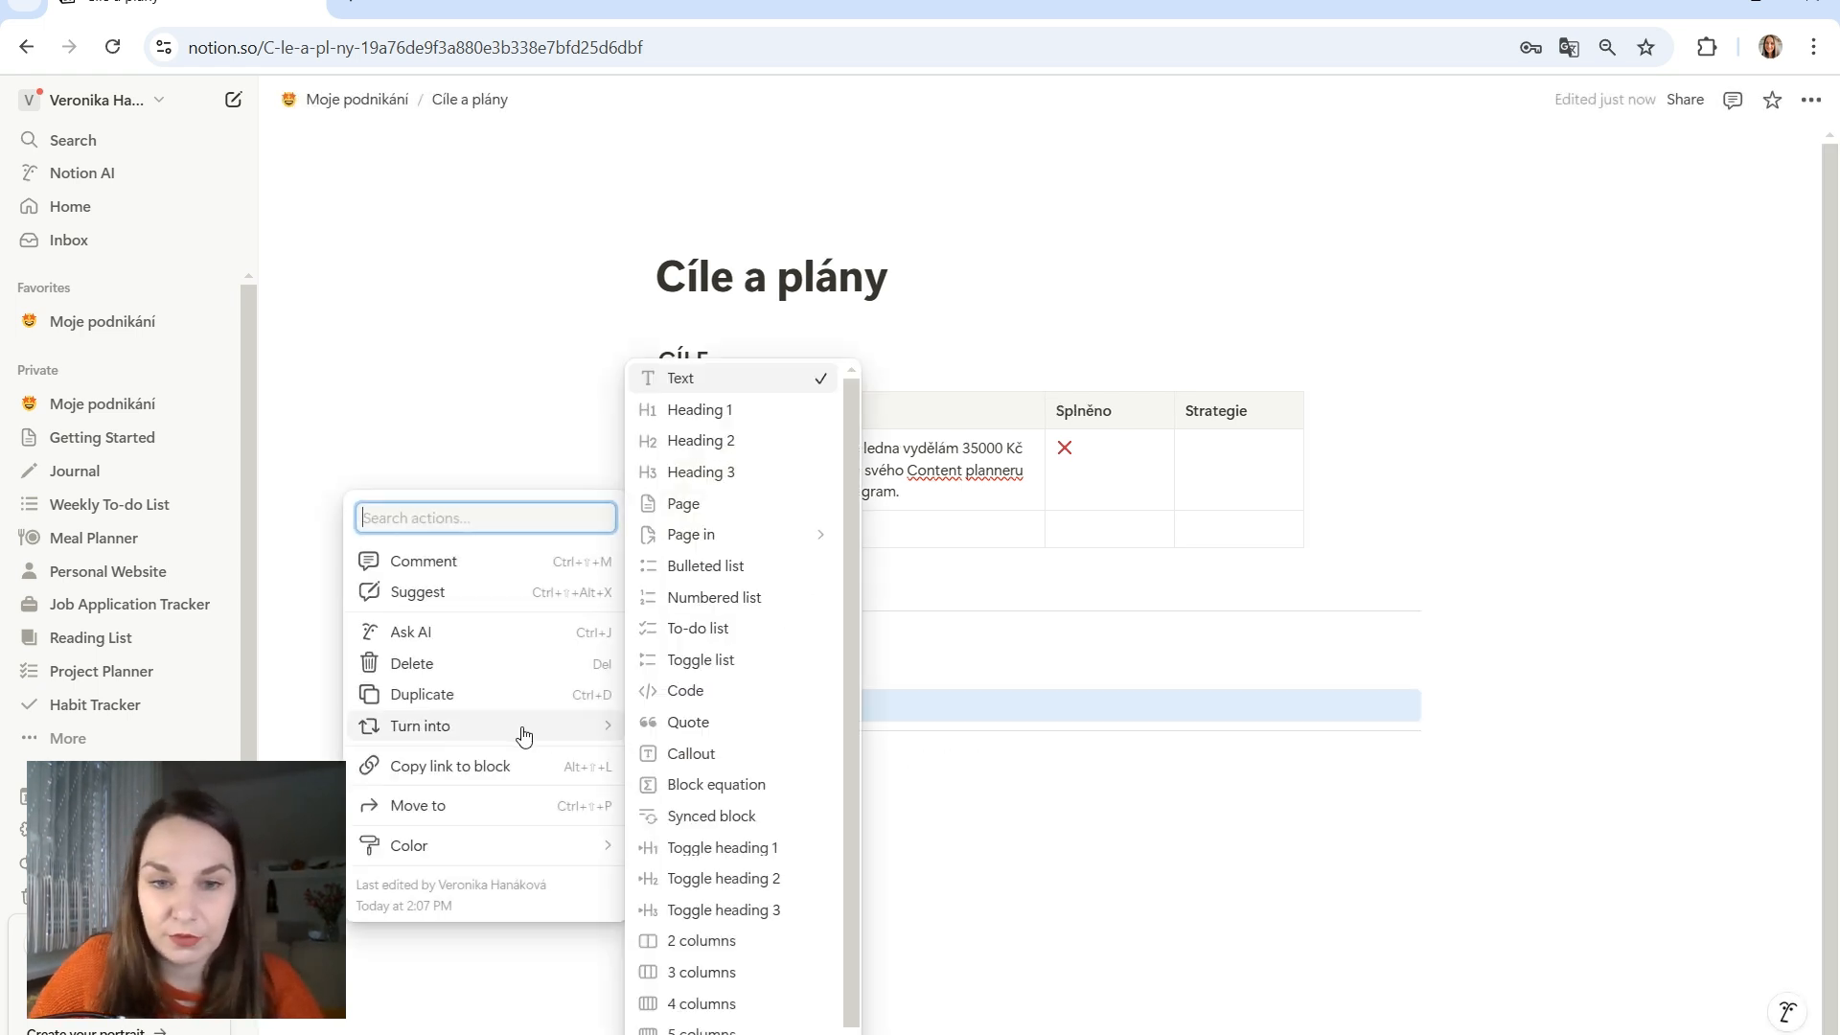
left_click(736, 472)
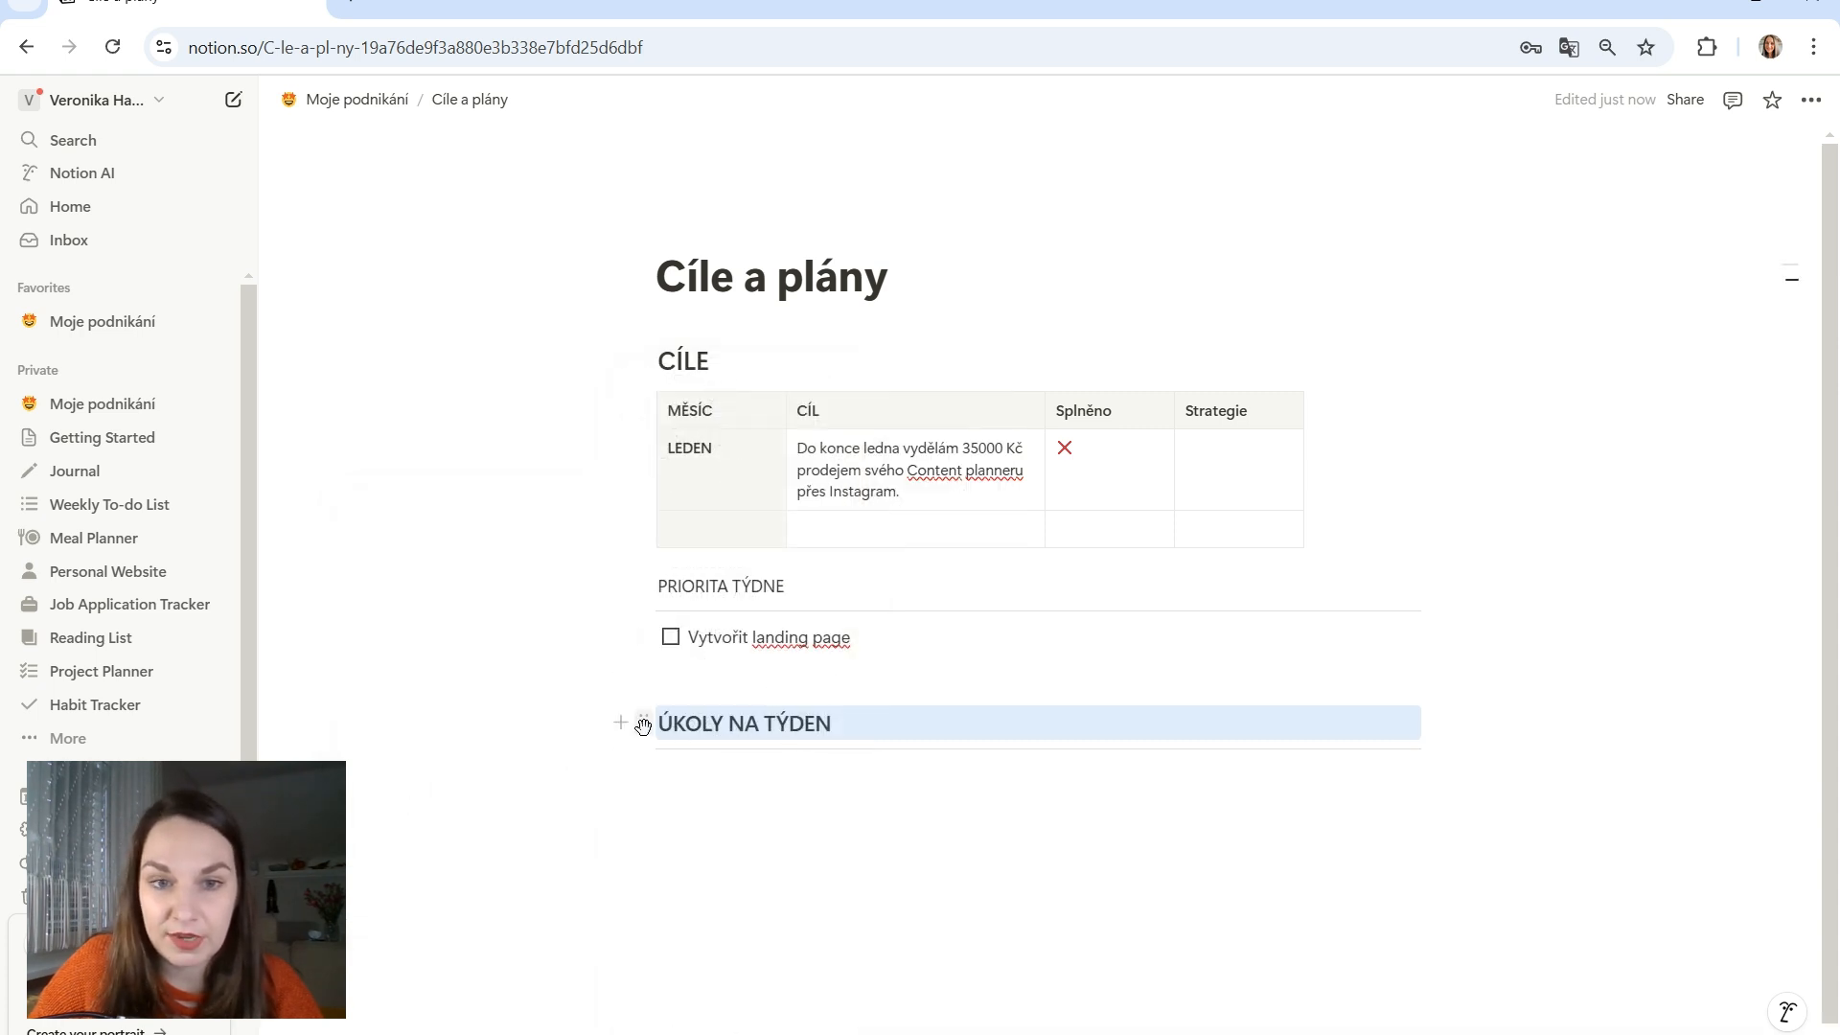
left_click(644, 723)
mouse_move(571, 863)
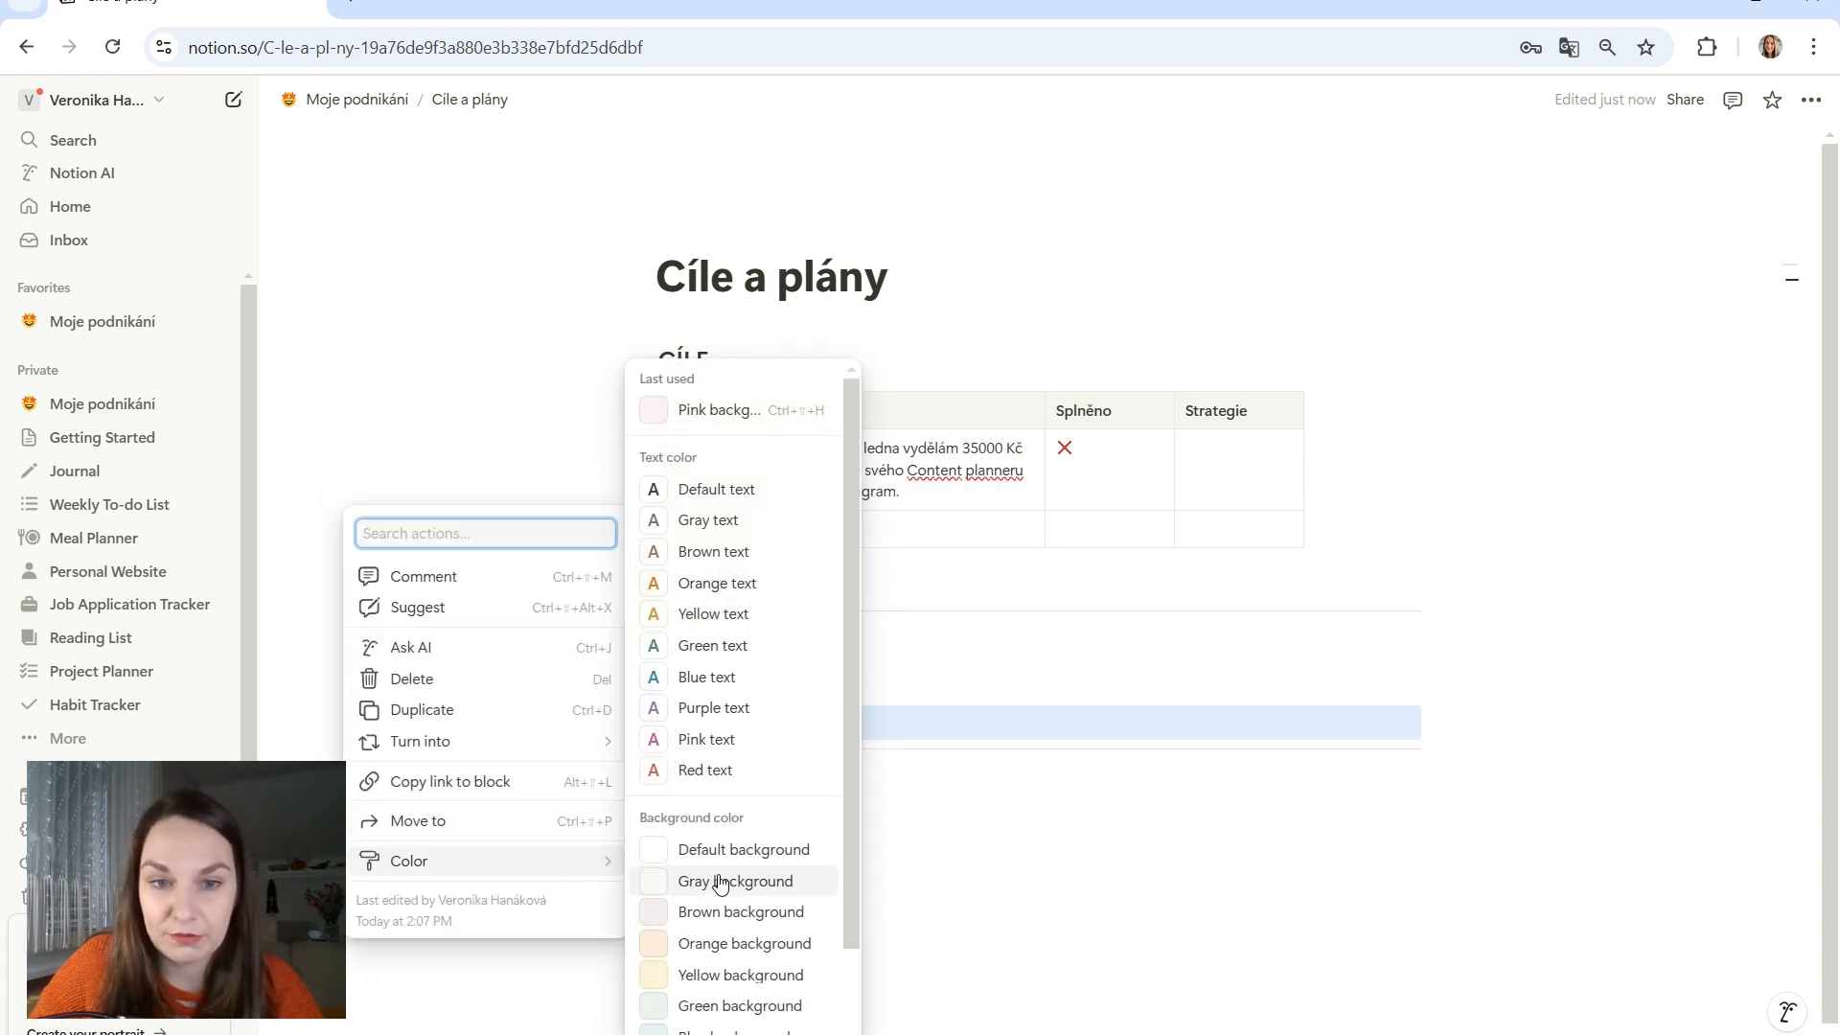
left_click(704, 911)
Color the ÚKOLY NA TÝDEN heading text pink
triple_click(716, 720)
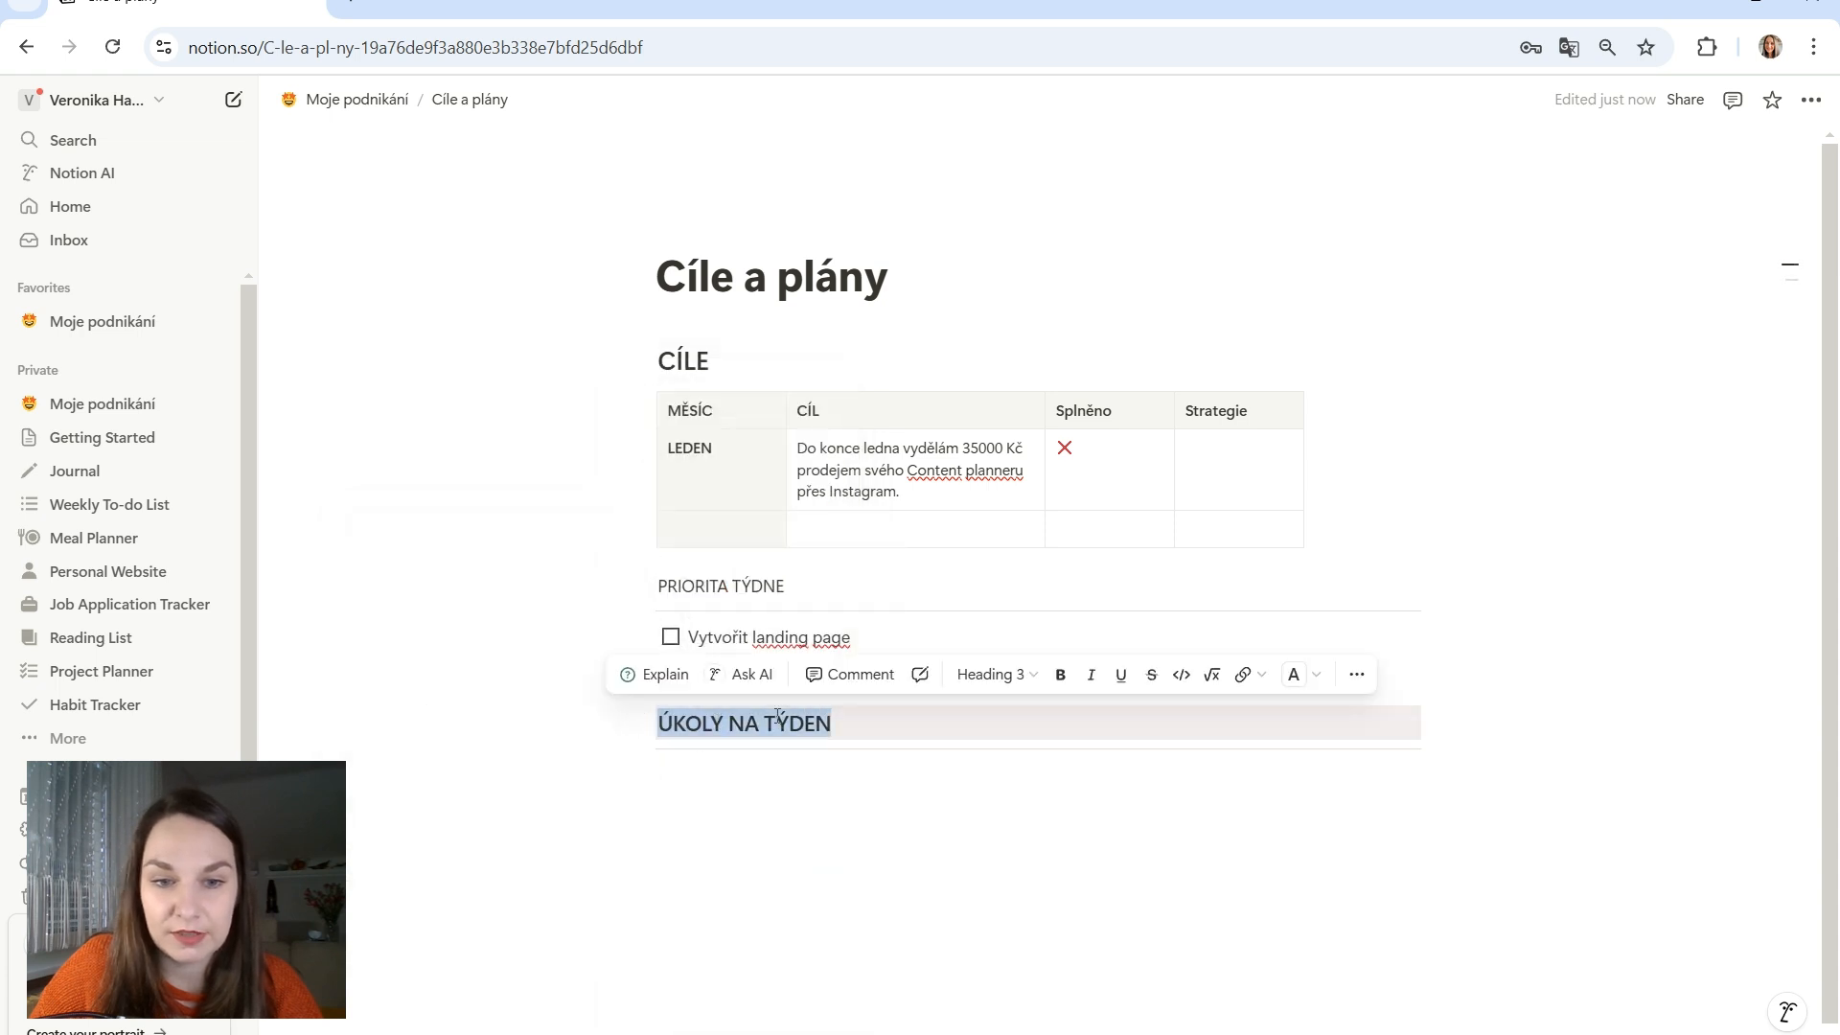
left_click(1294, 675)
left_click(1337, 850)
left_click(917, 771)
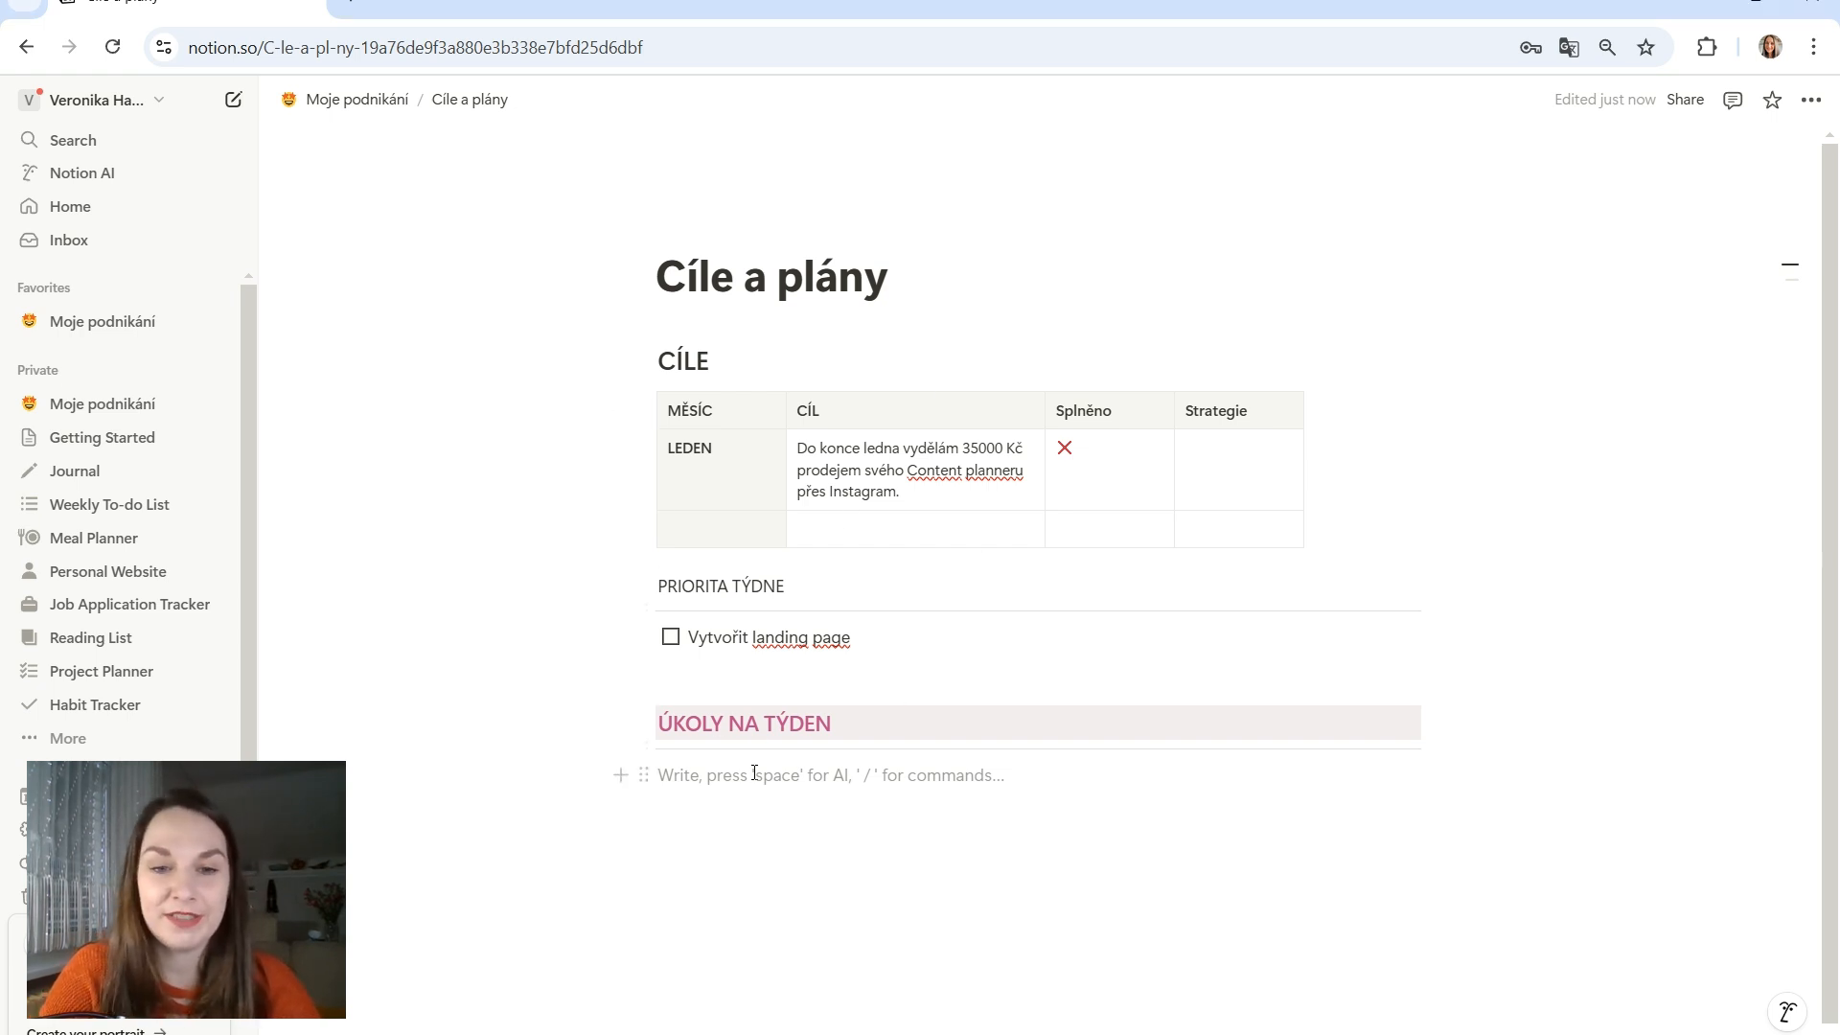
Build five side-by-side columns under ÚKOLY NA TÝDEN labelled pondělí, úterý, středa, čtvrtek and pátek, each with an empty to-do
type("pondělí")
key("Return")
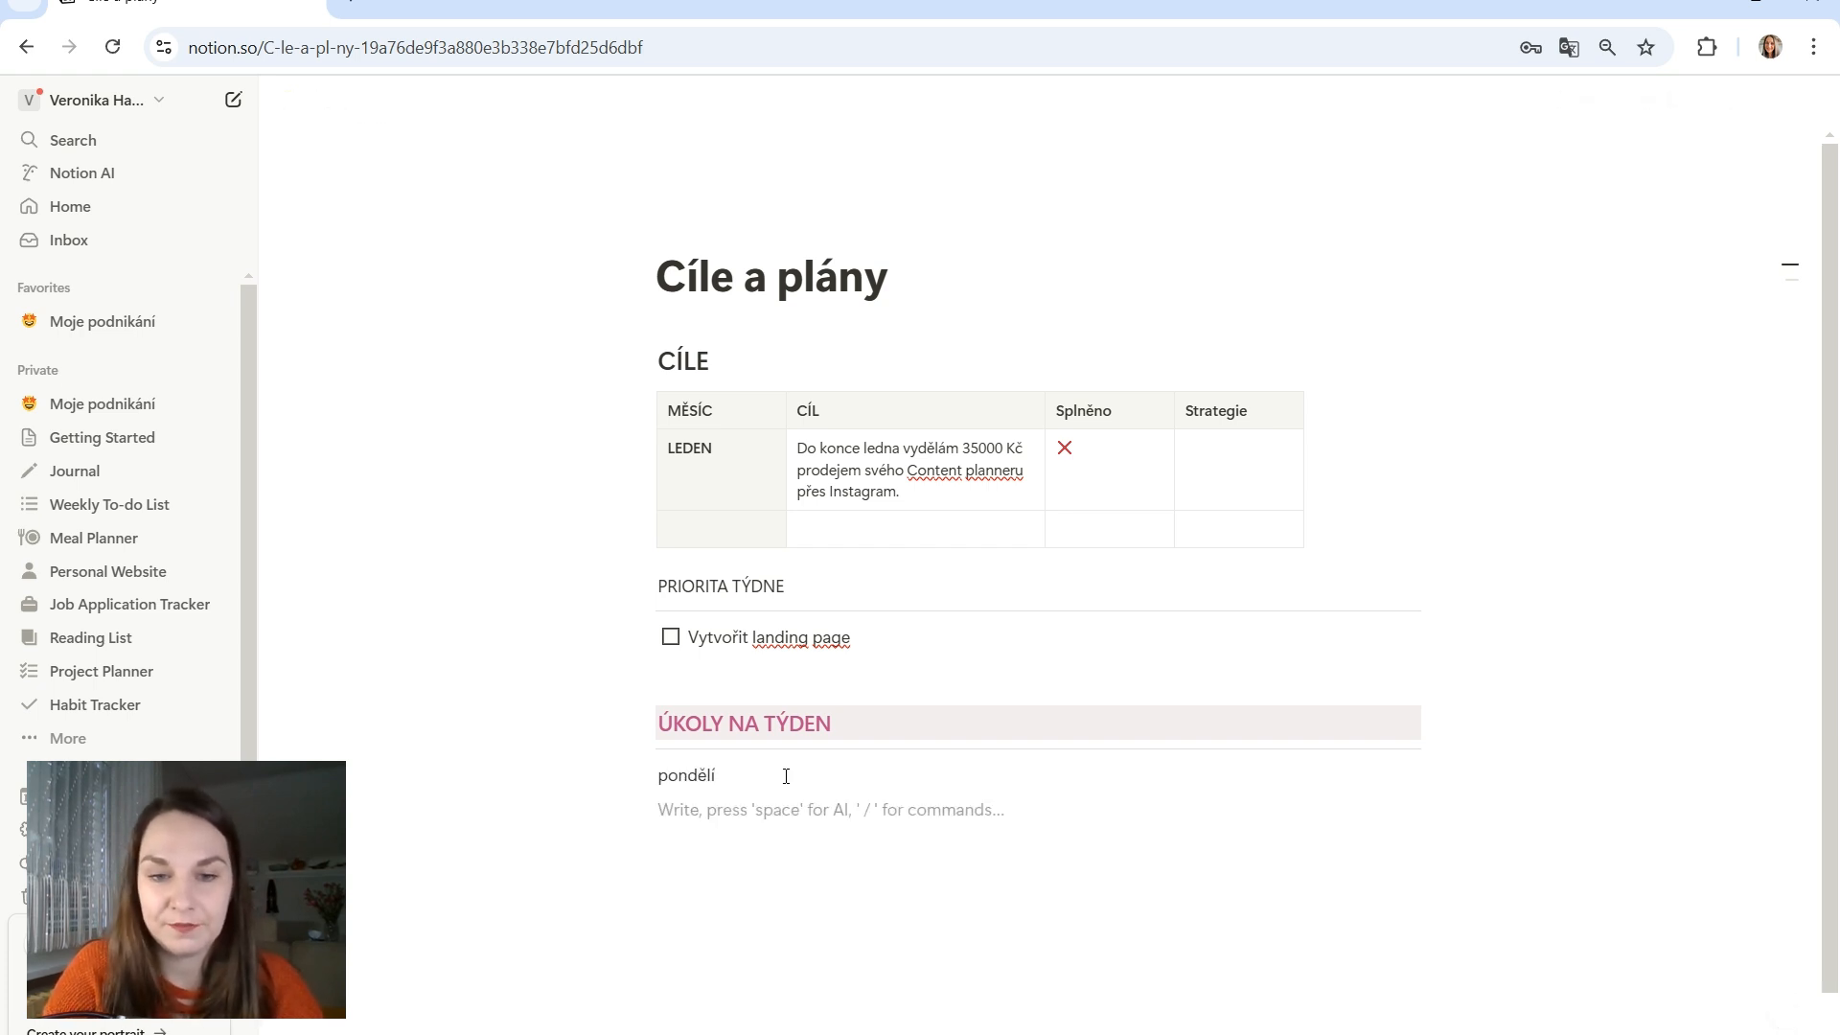
type("/tog")
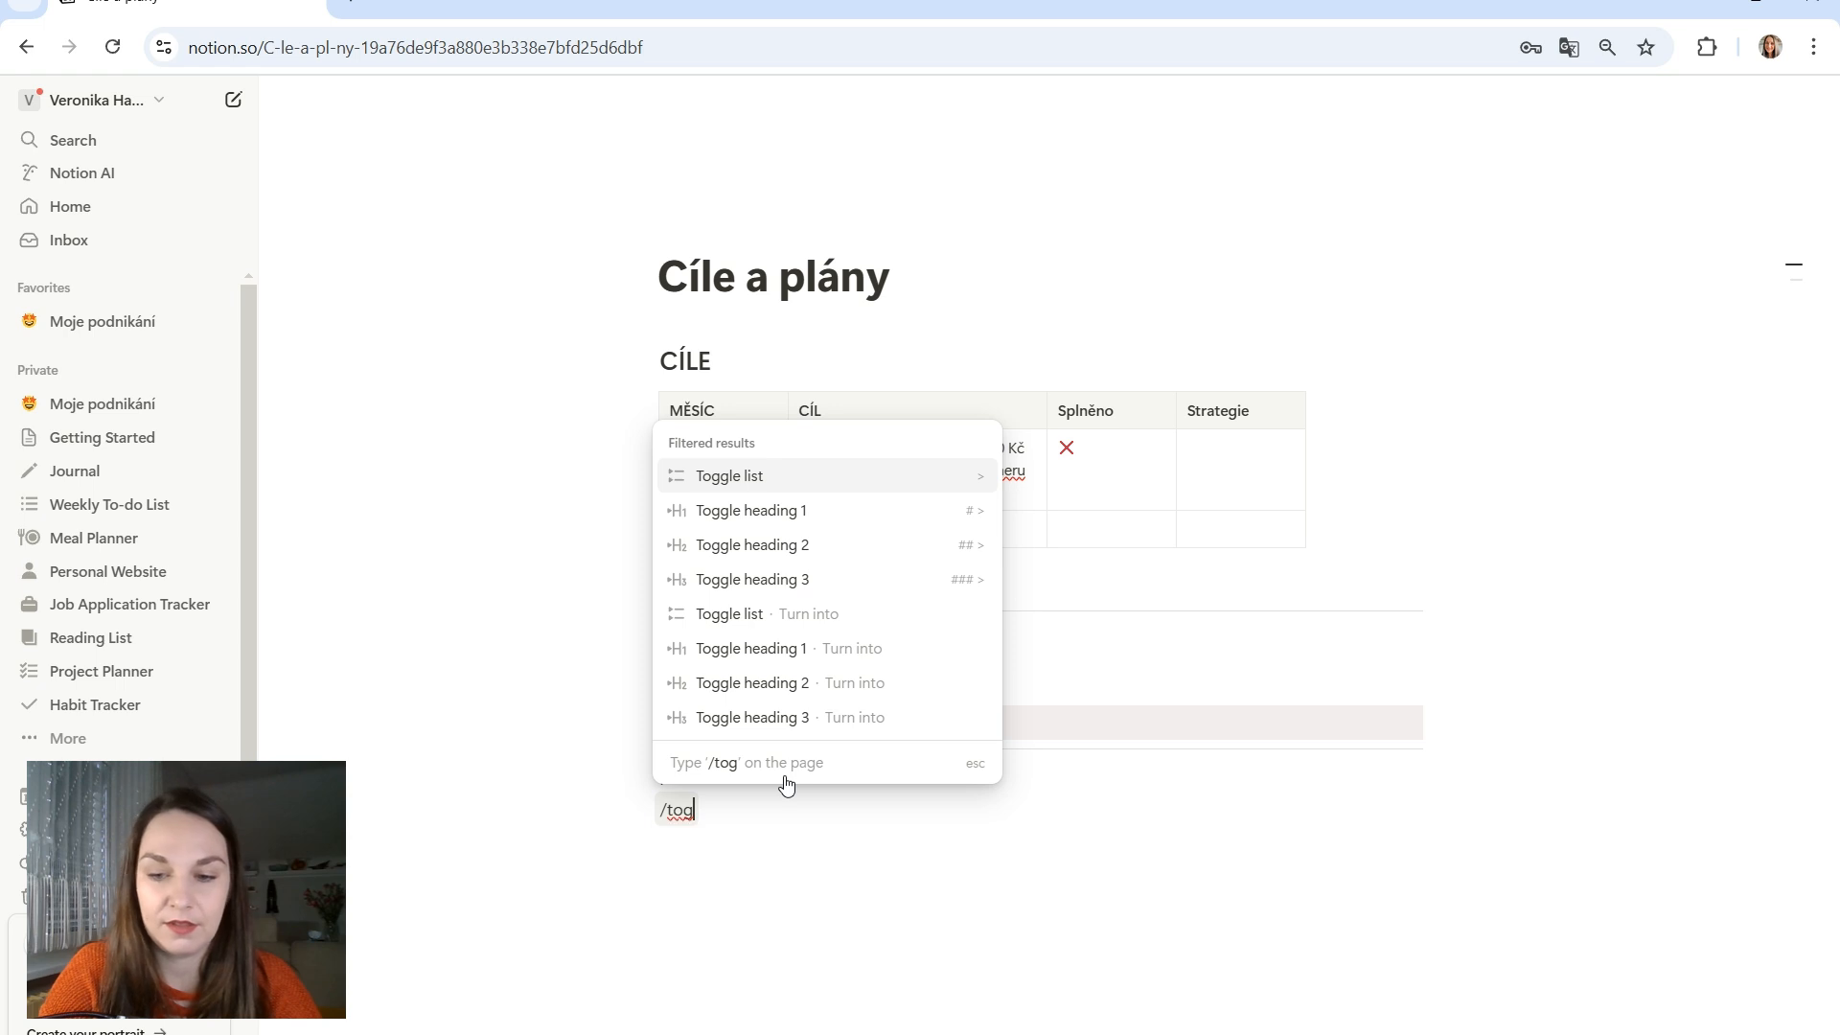
key("BackSpace")
type("d")
key("Return")
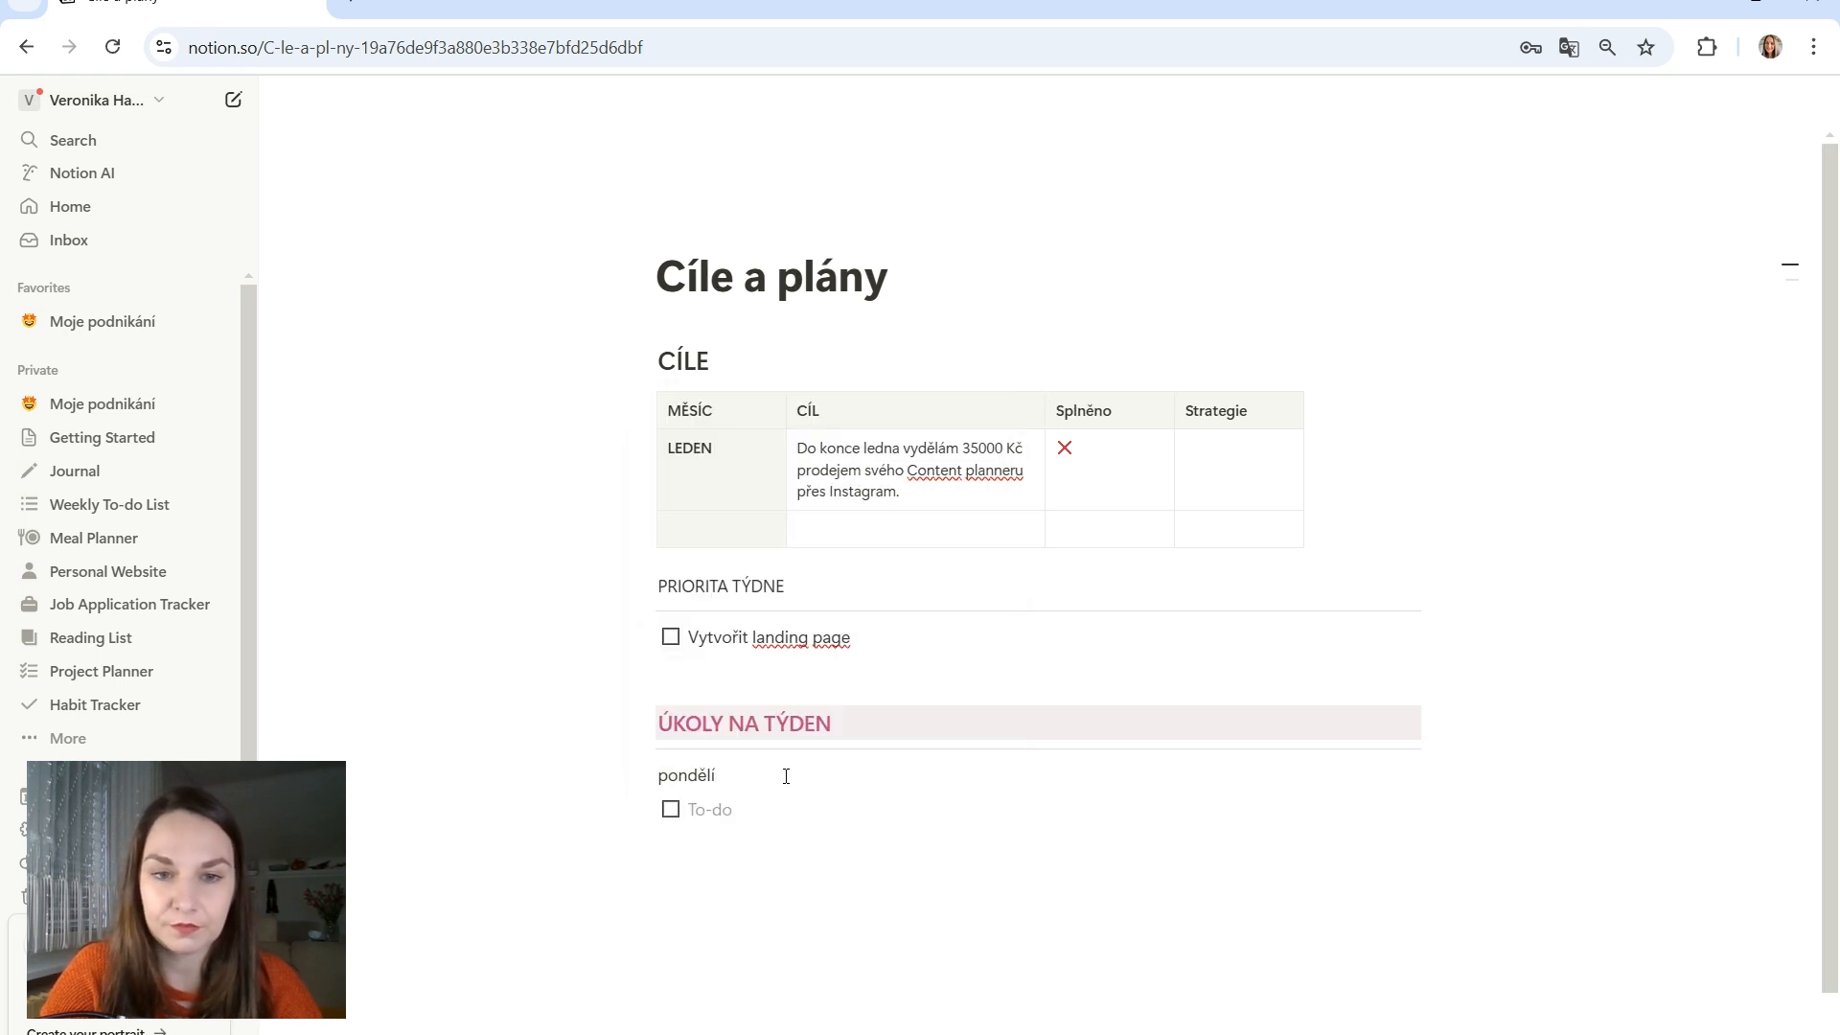
left_click_drag(760, 866, 1437, 774)
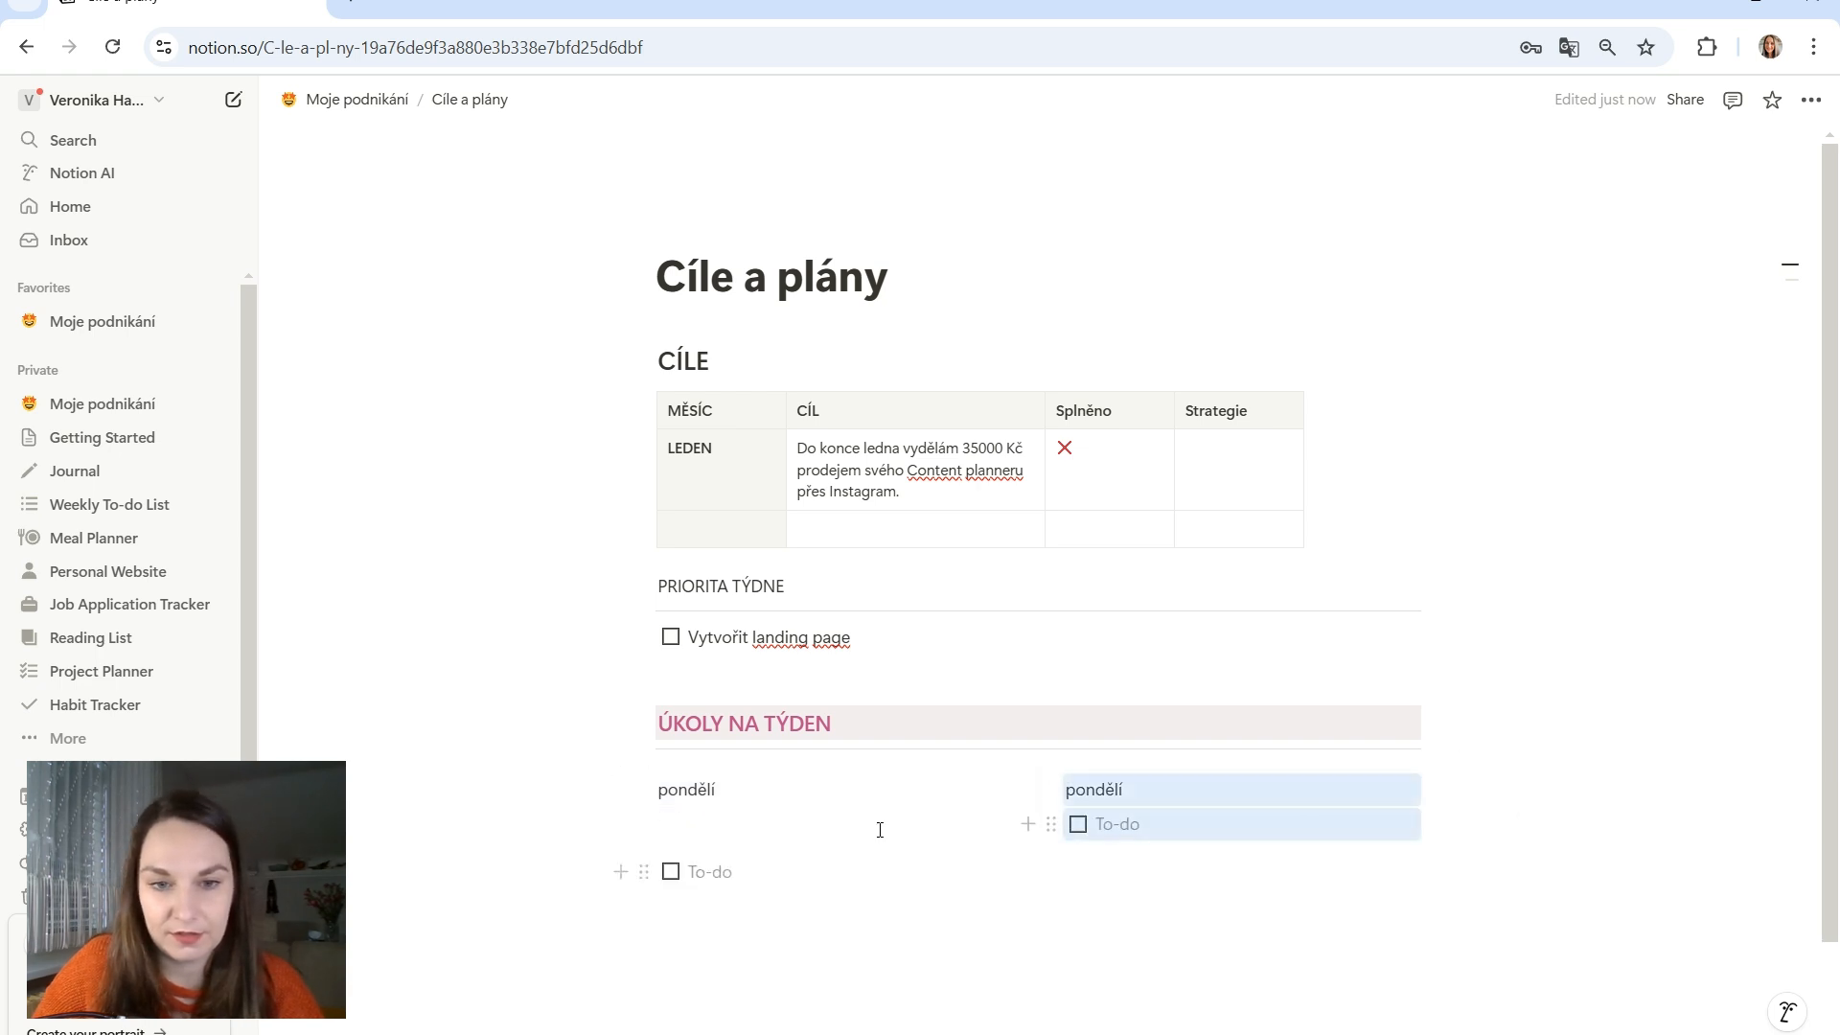
left_click_drag(1058, 786, 1435, 778)
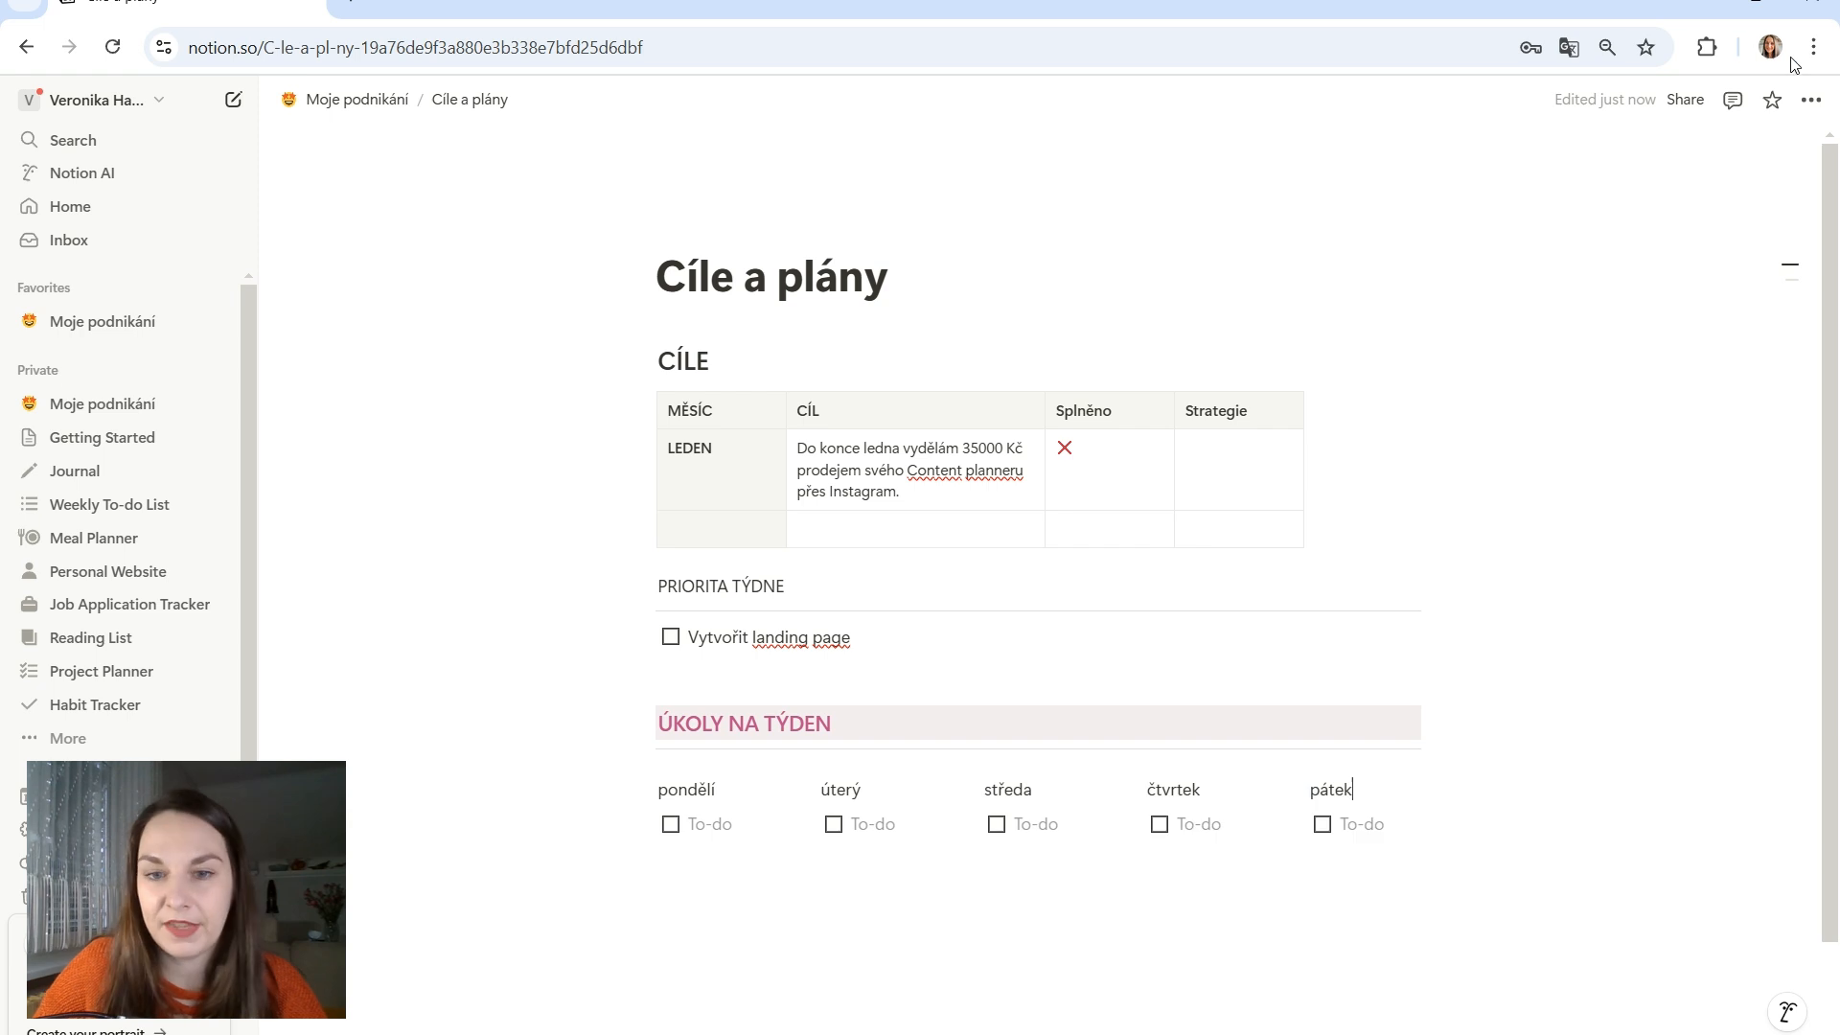
Switch the Cíle a plány page to full width
left_click(1810, 100)
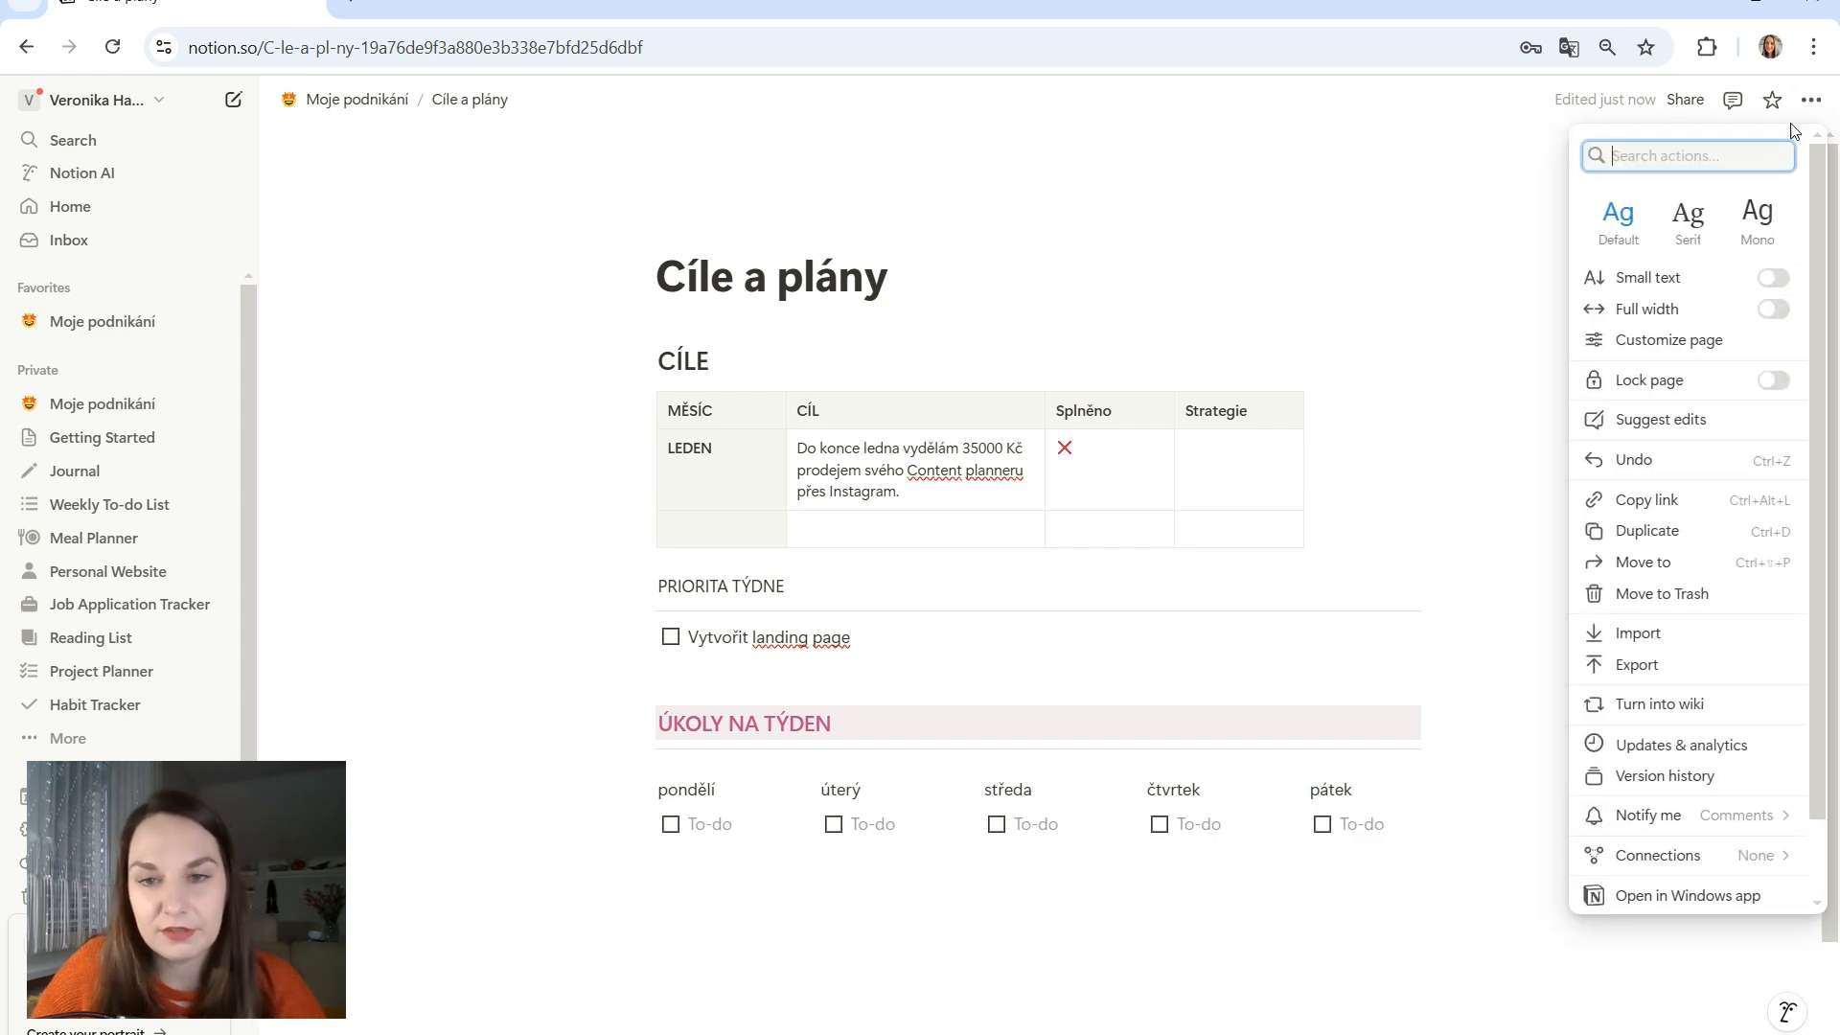
left_click(1773, 308)
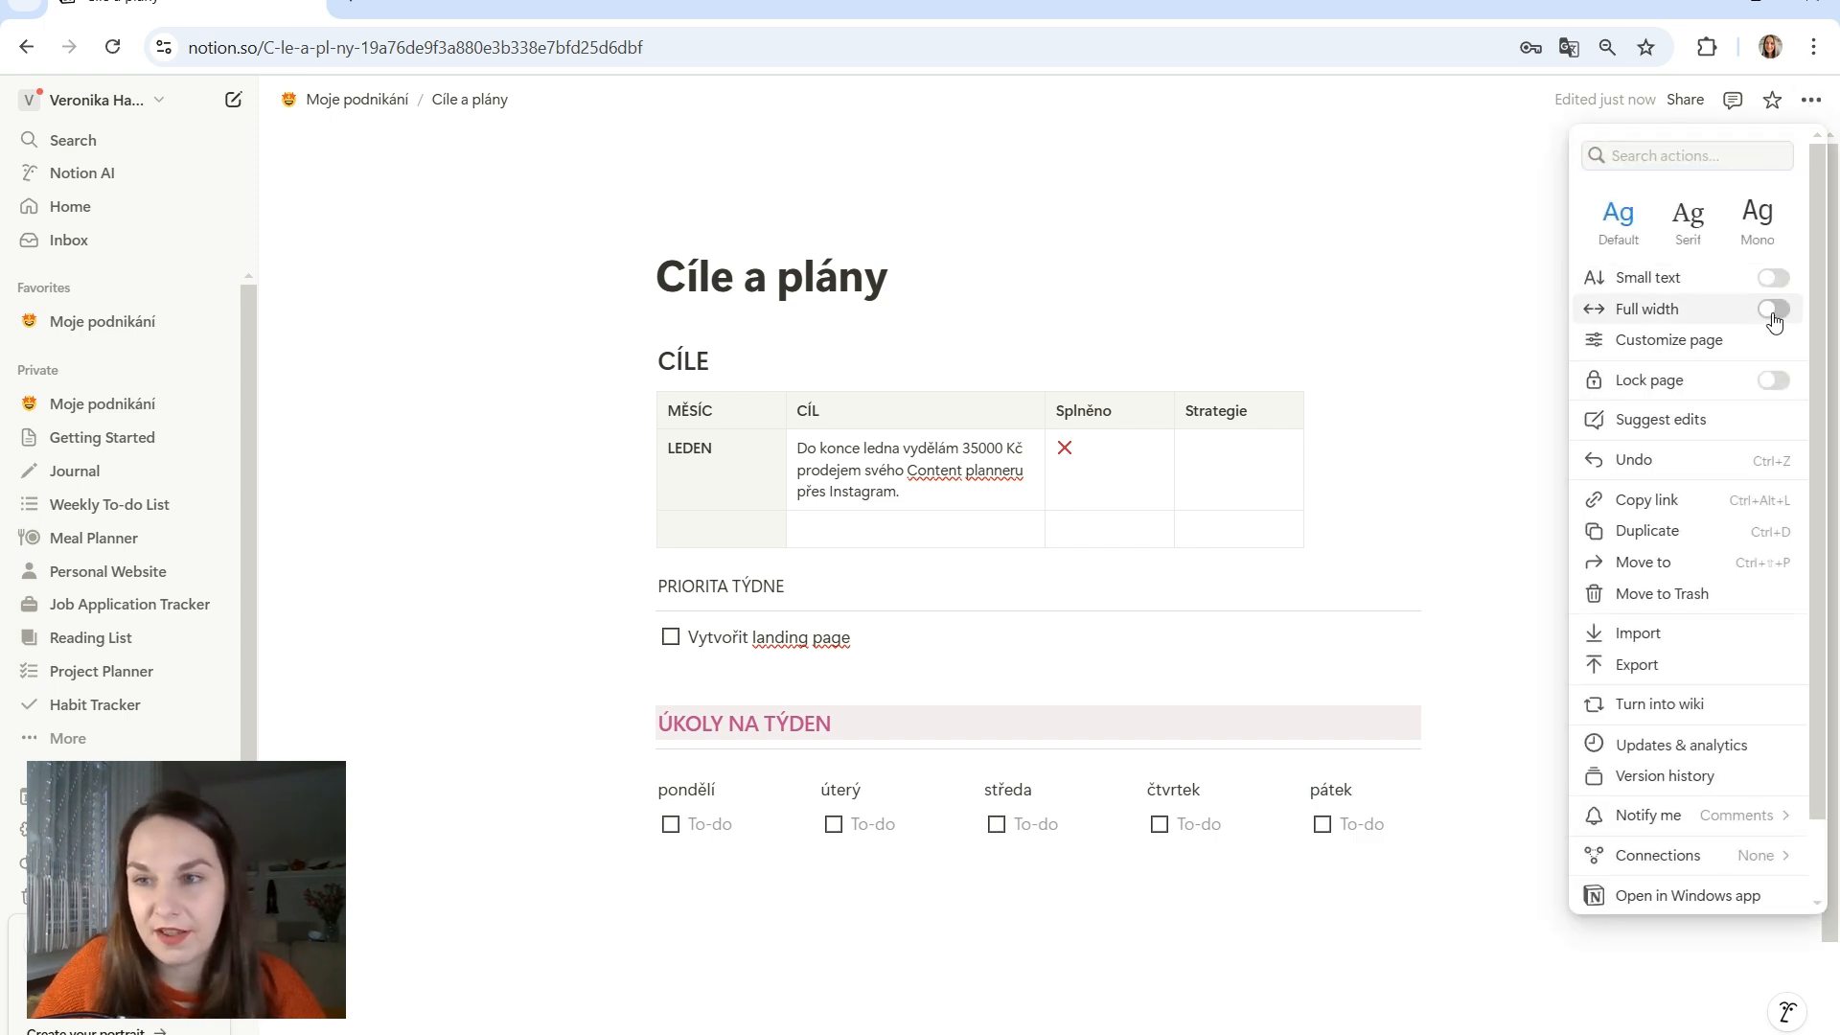
left_click(1340, 383)
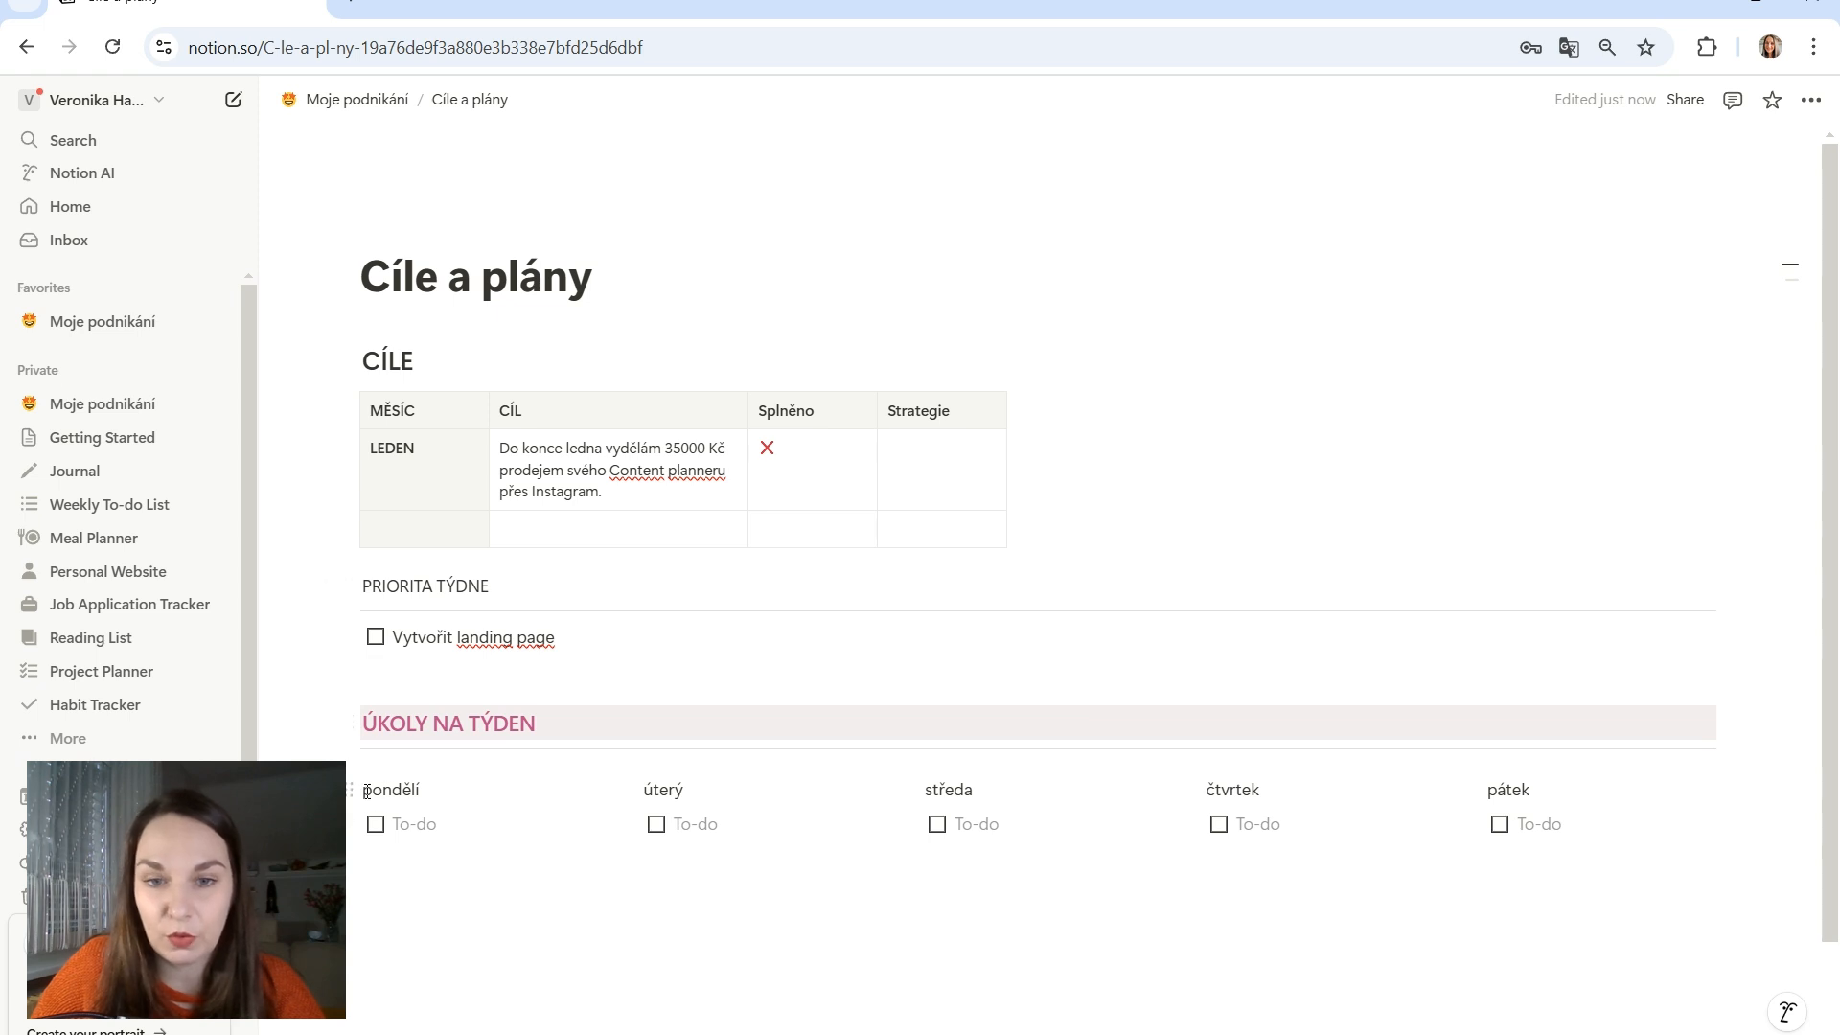
left_click_drag(644, 792, 683, 791)
left_click(1005, 745)
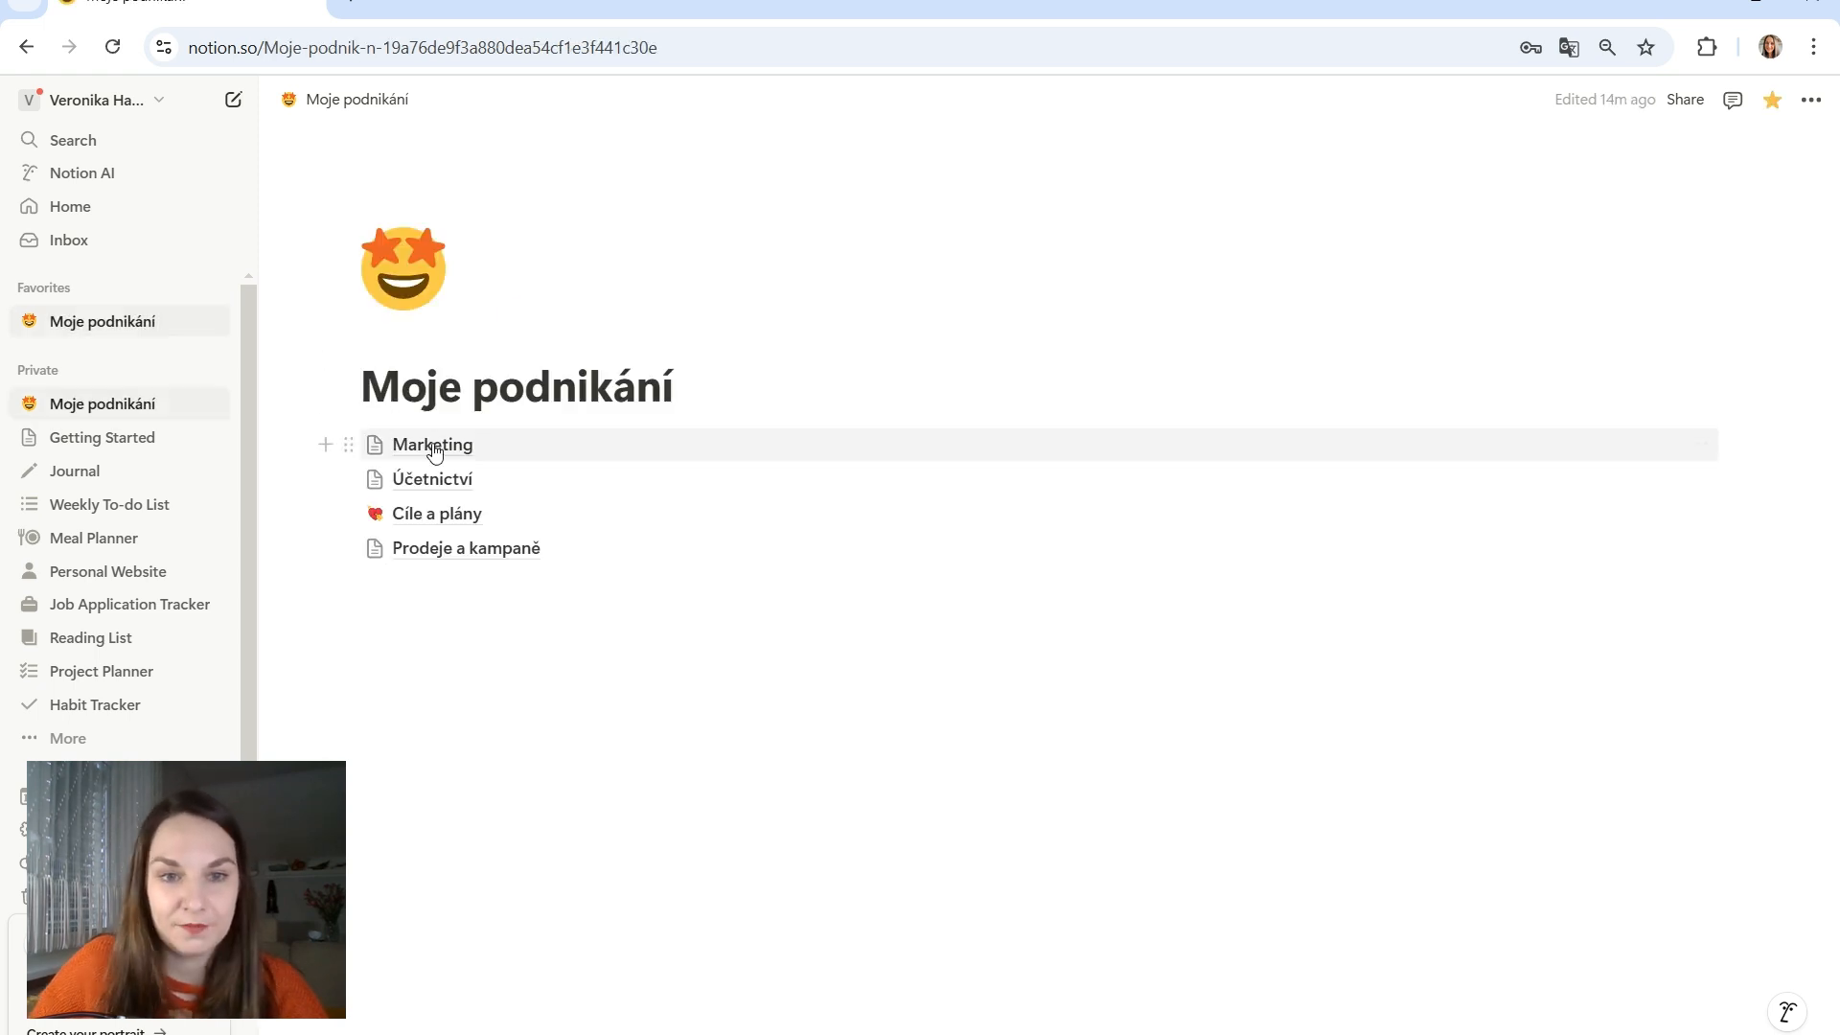
mouse_move(461, 447)
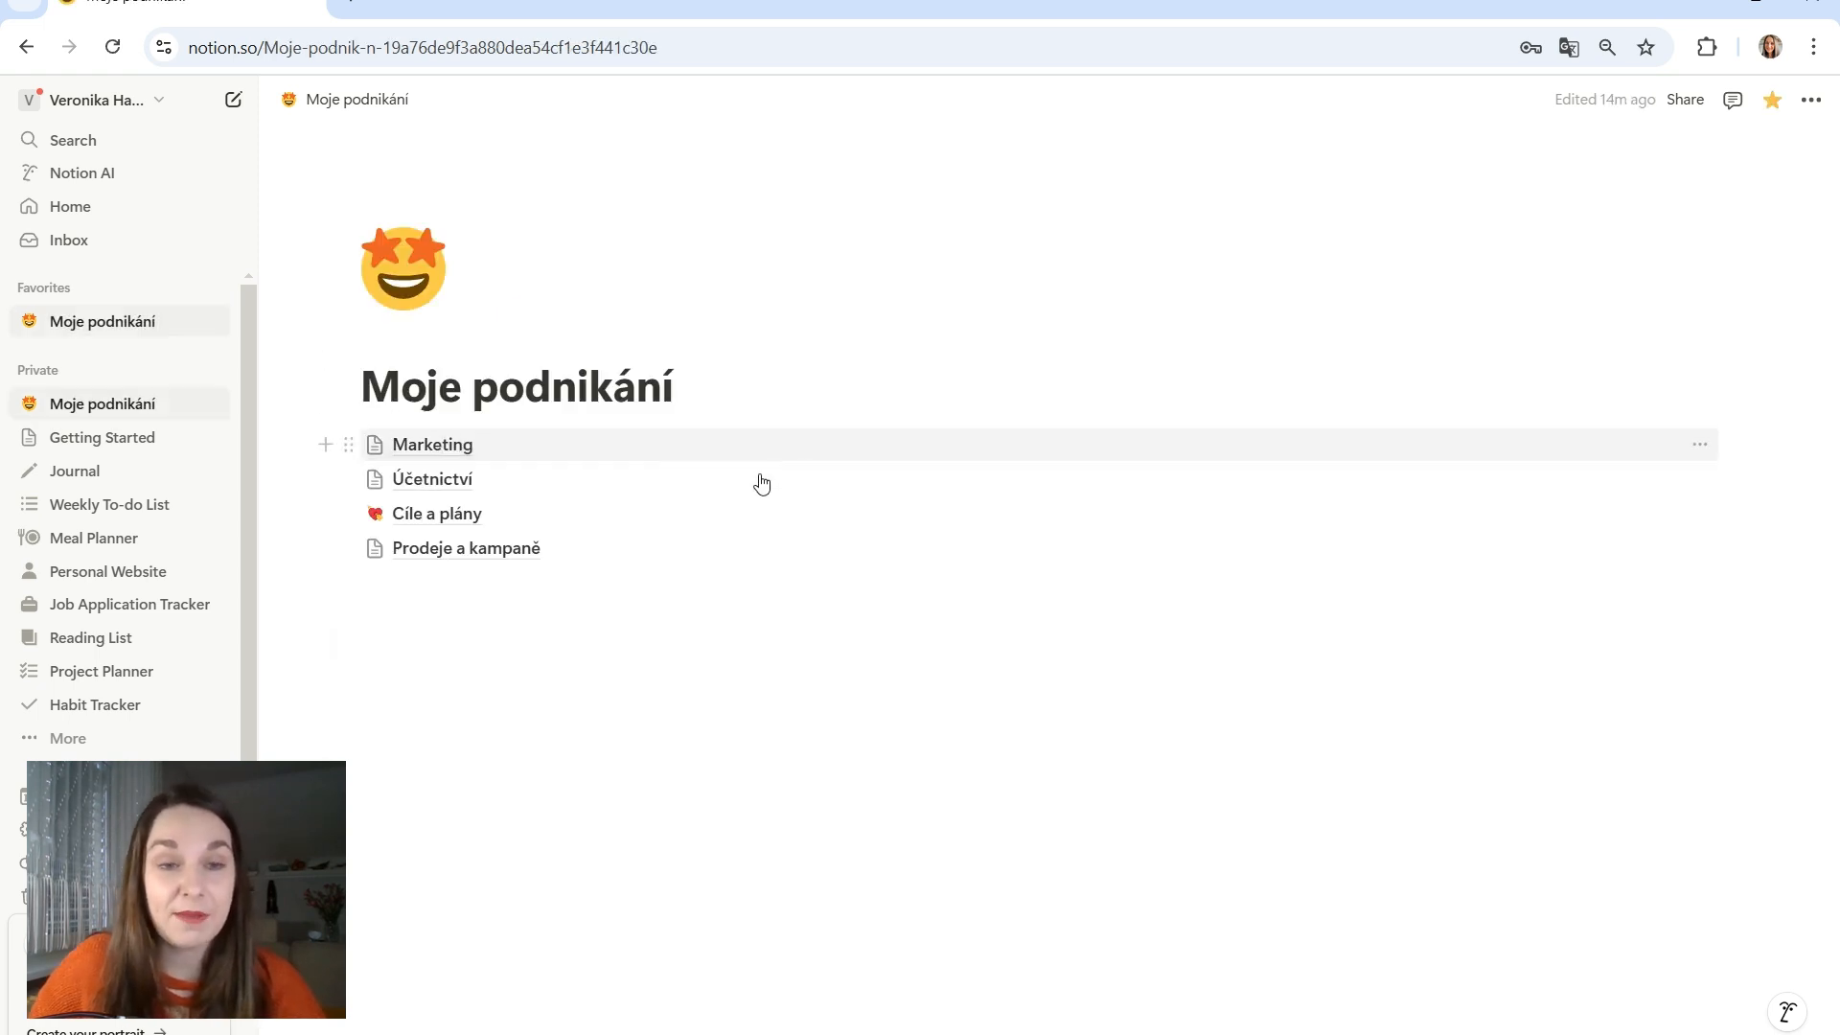
mouse_move(724, 523)
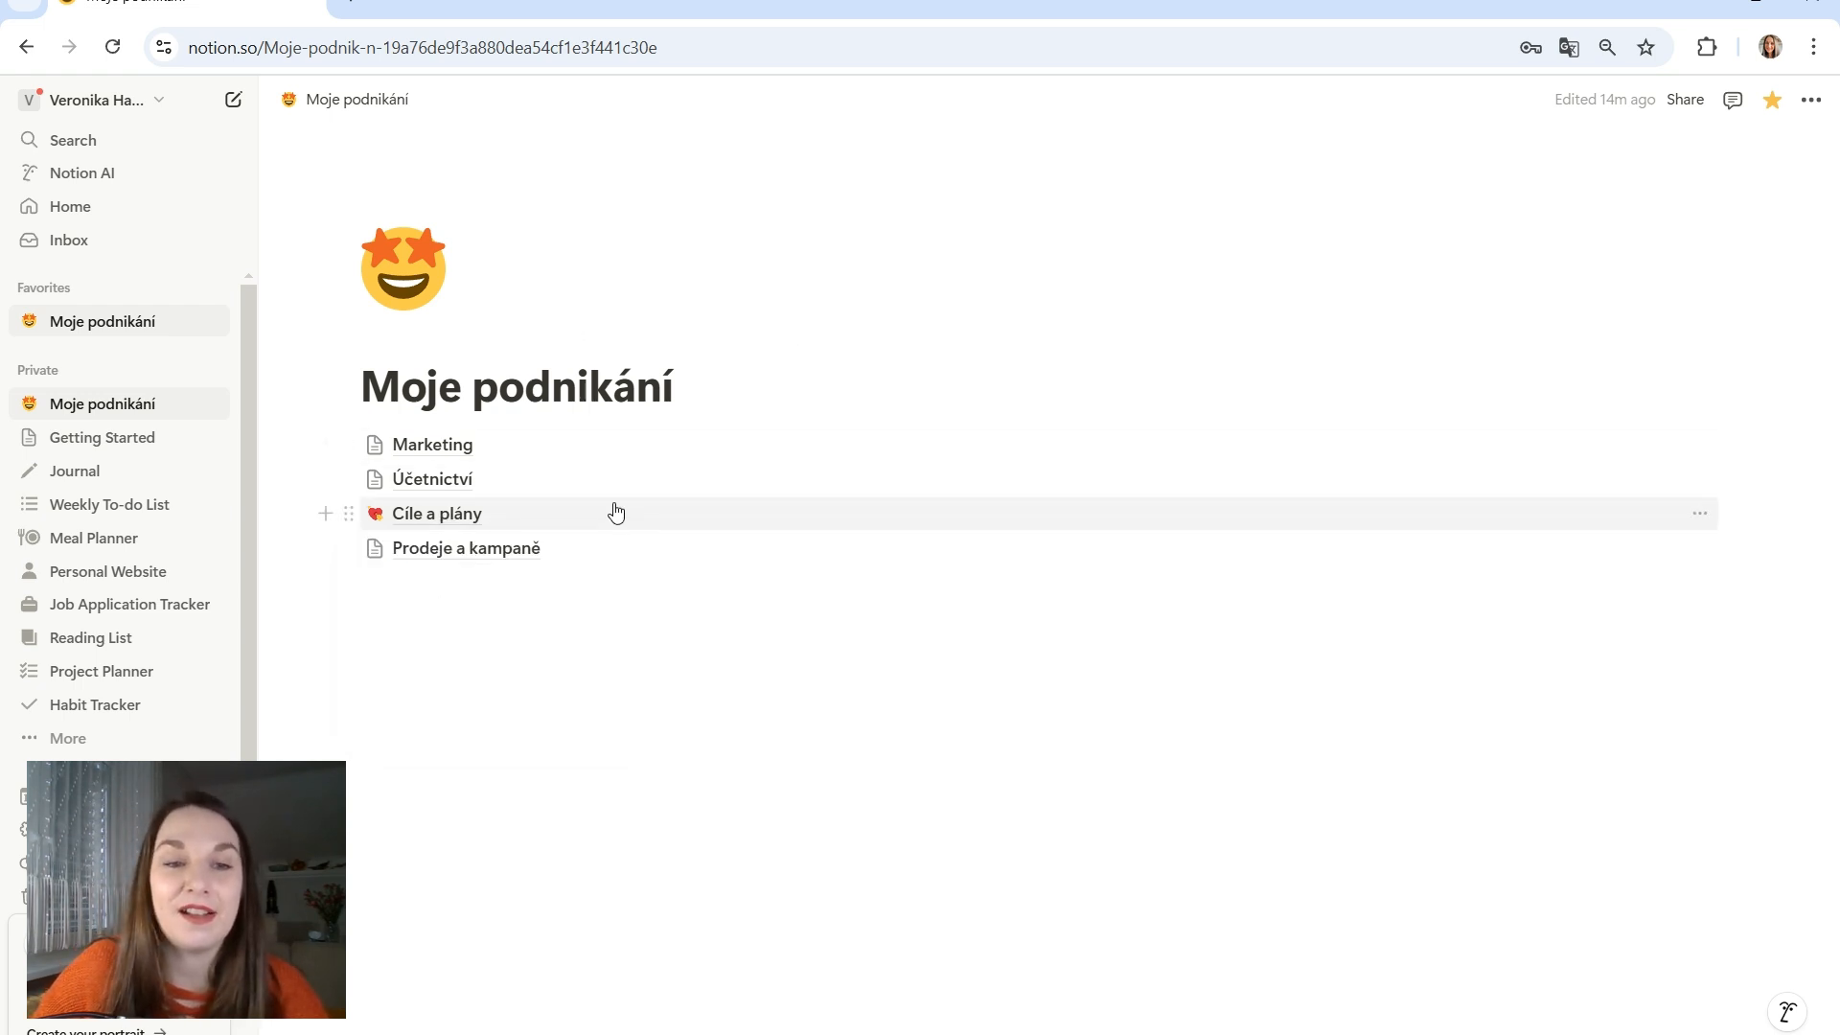
mouse_move(442, 520)
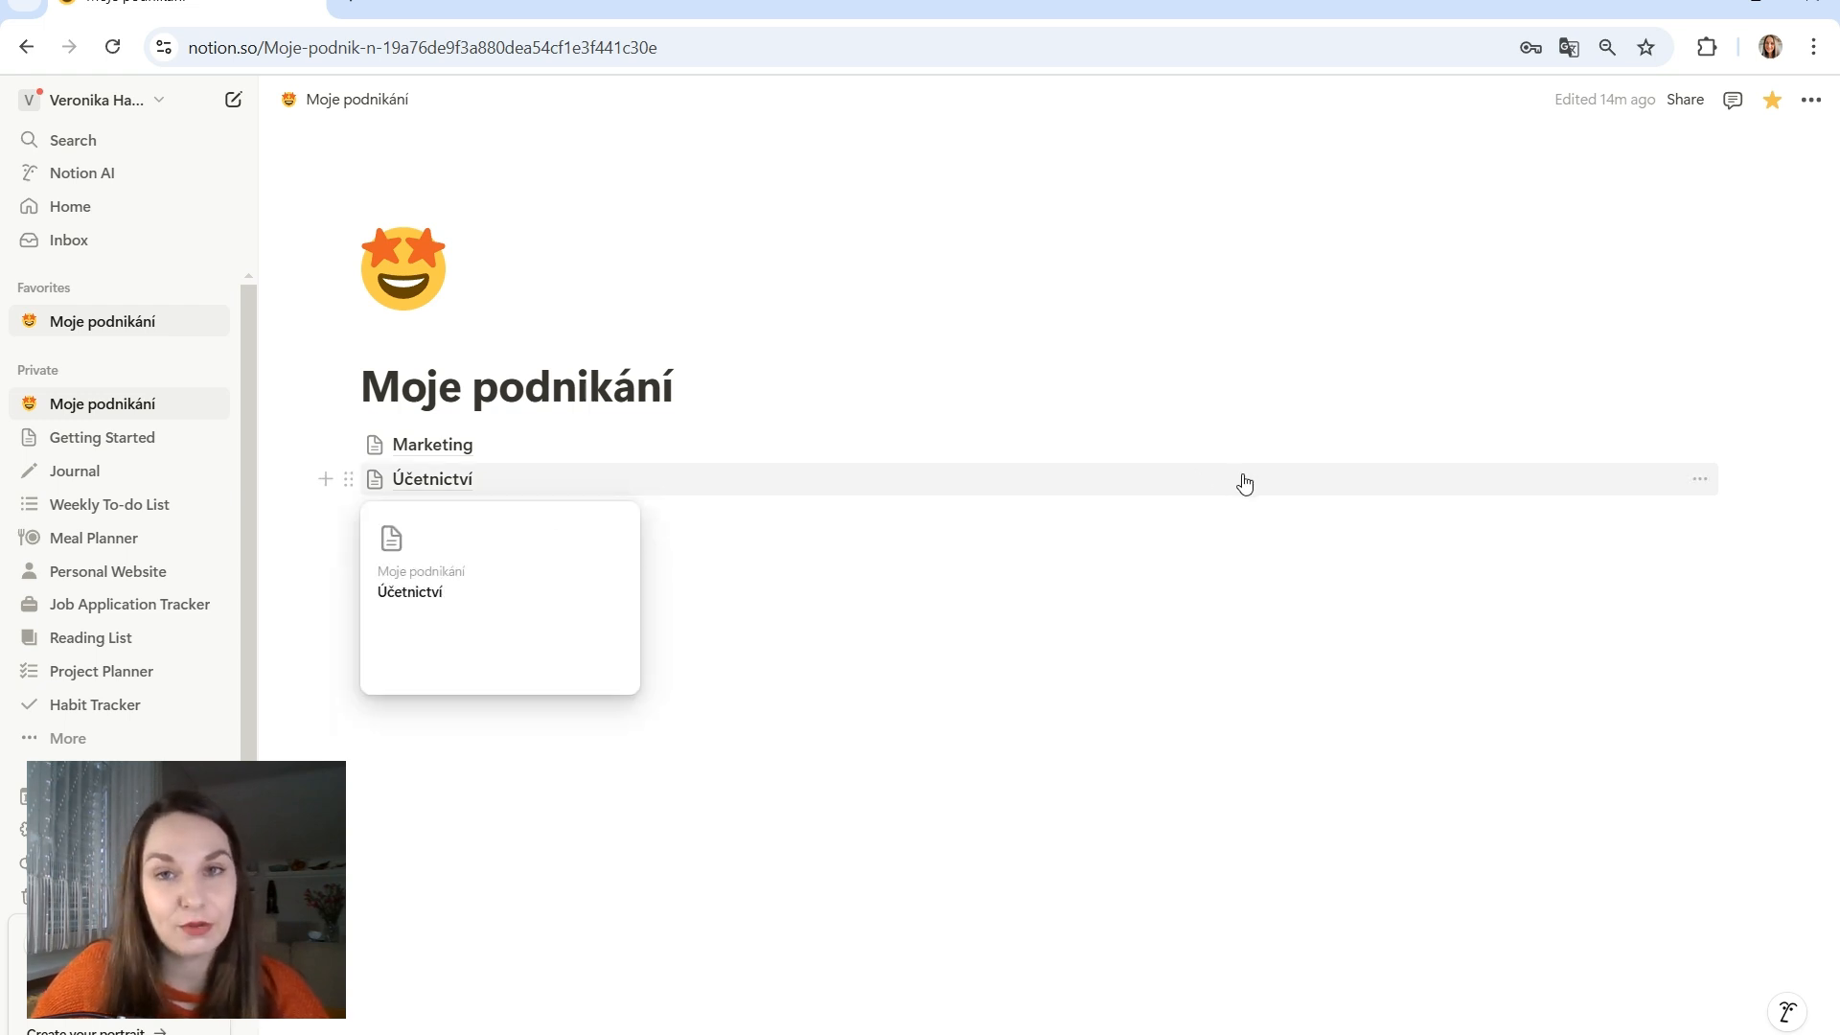
mouse_move(924, 526)
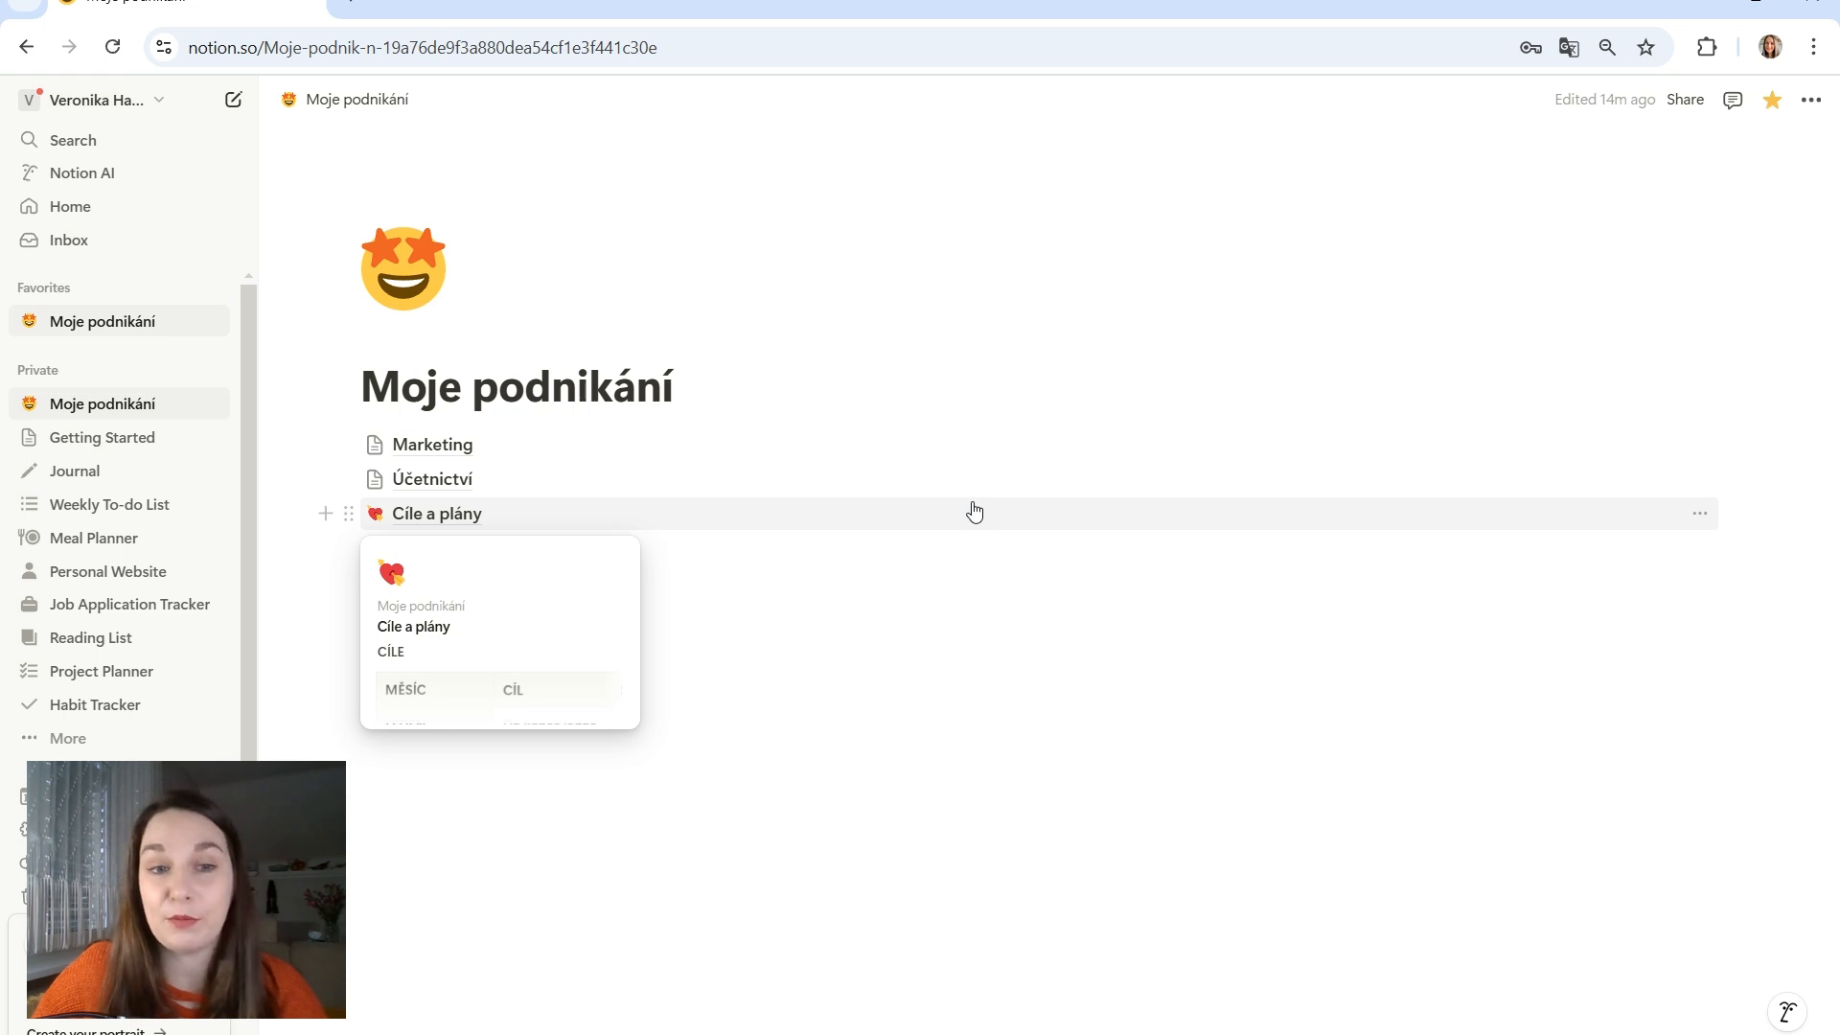
mouse_move(968, 499)
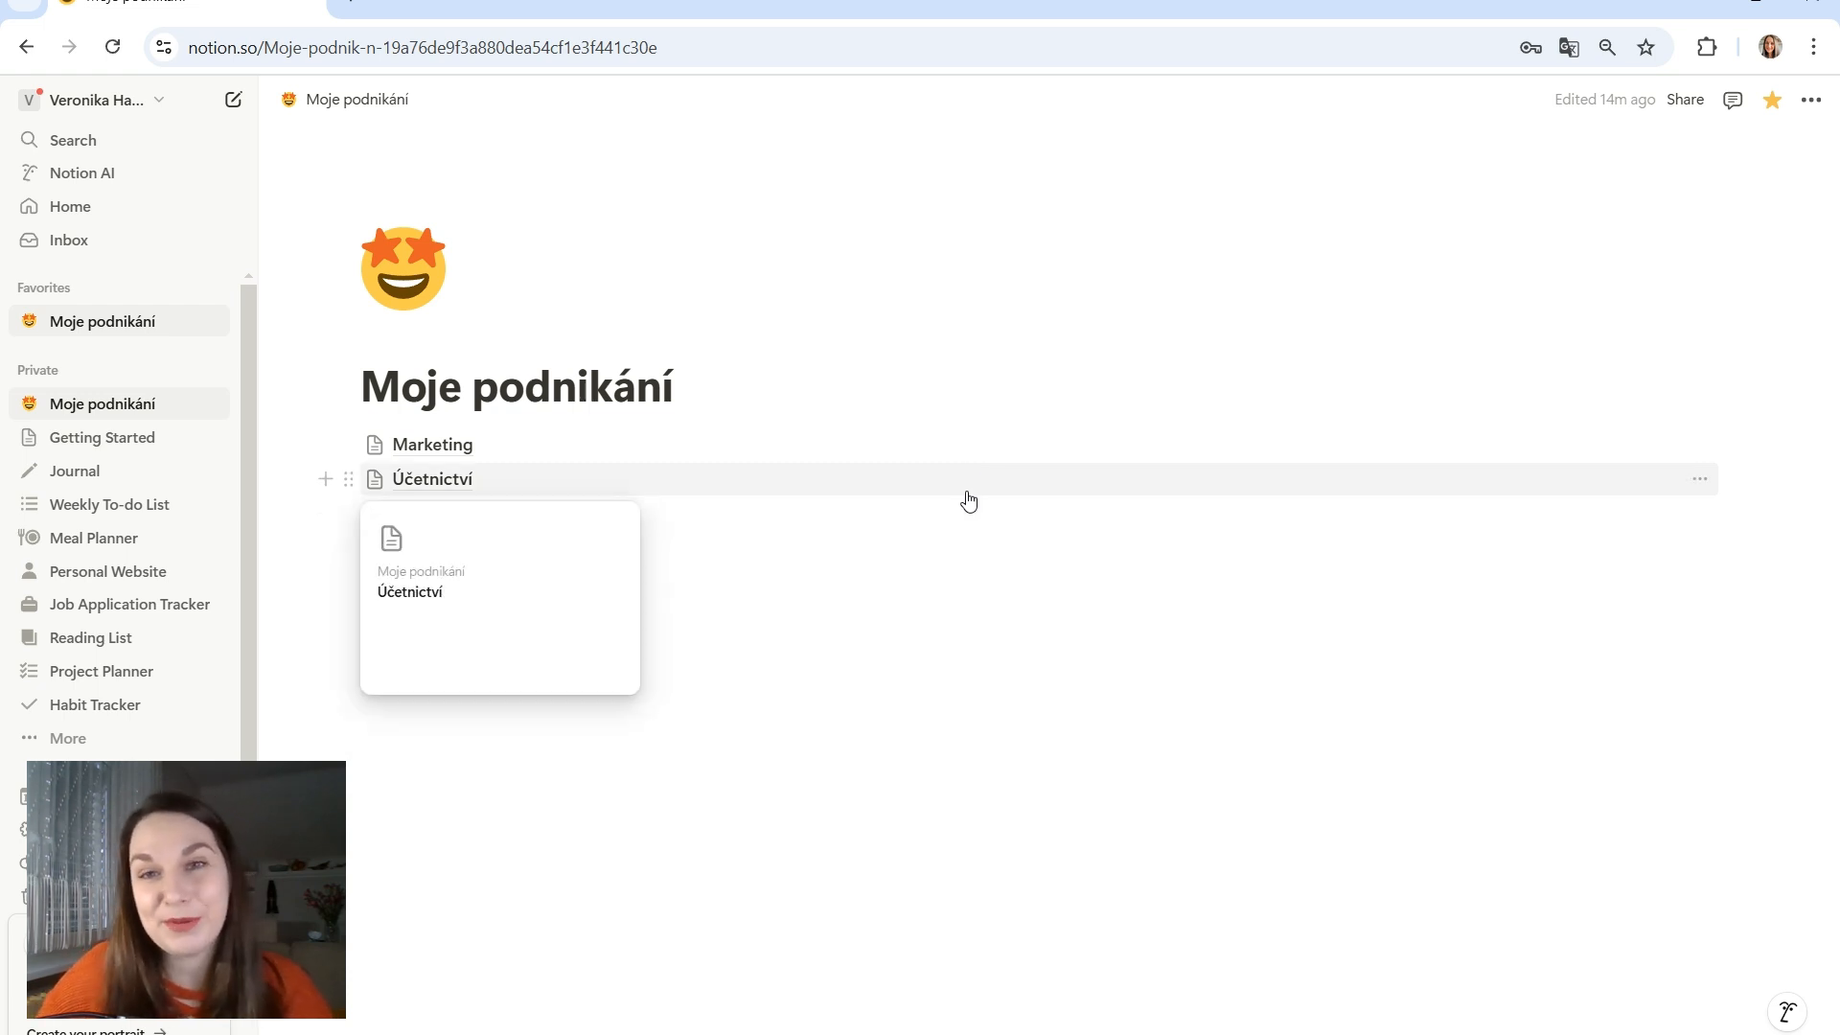